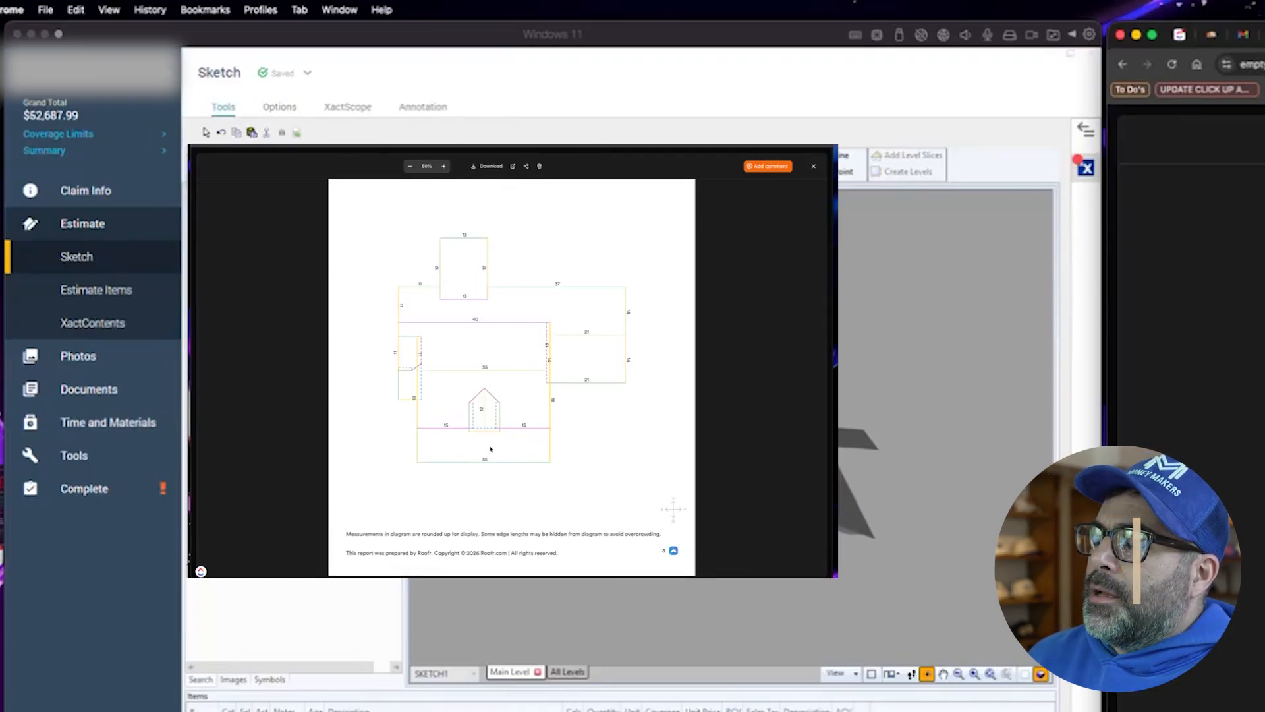
- Review the roof report diagram, then browse the inspection photos and open the front elevation photo
left_click(605, 146)
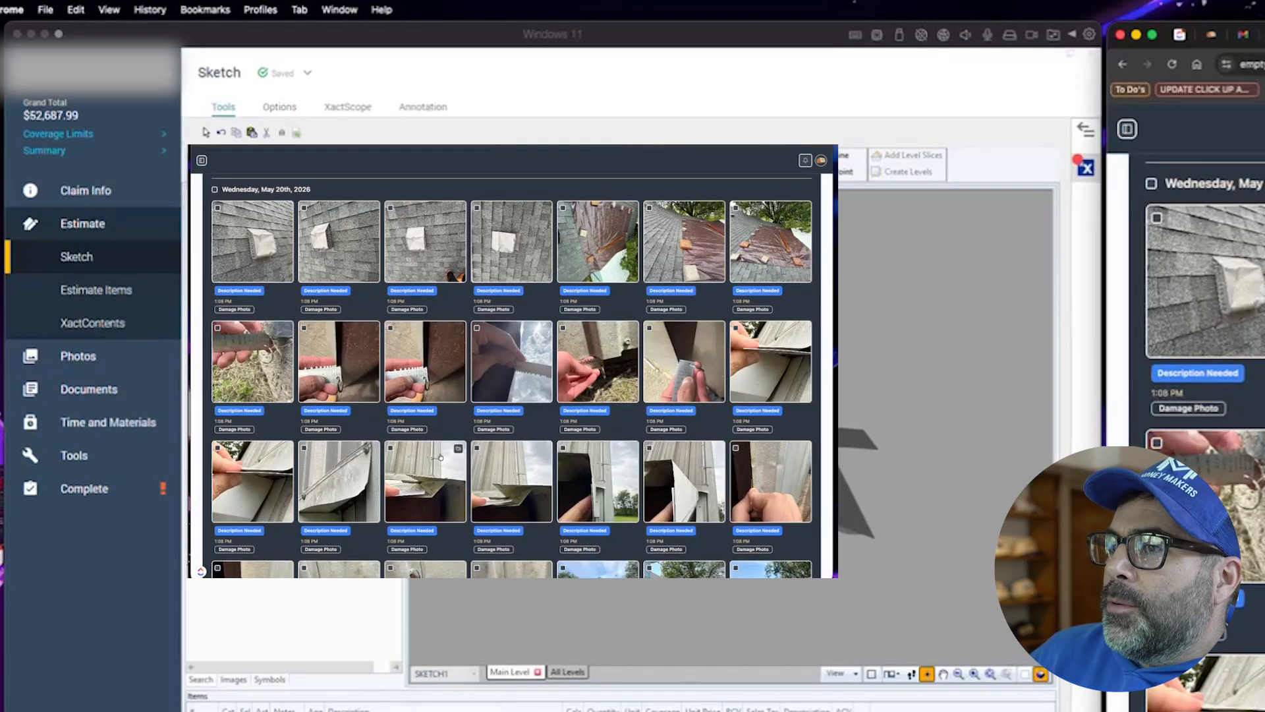
scroll(447, 458, "down", 2)
scroll(449, 470, "down", 4)
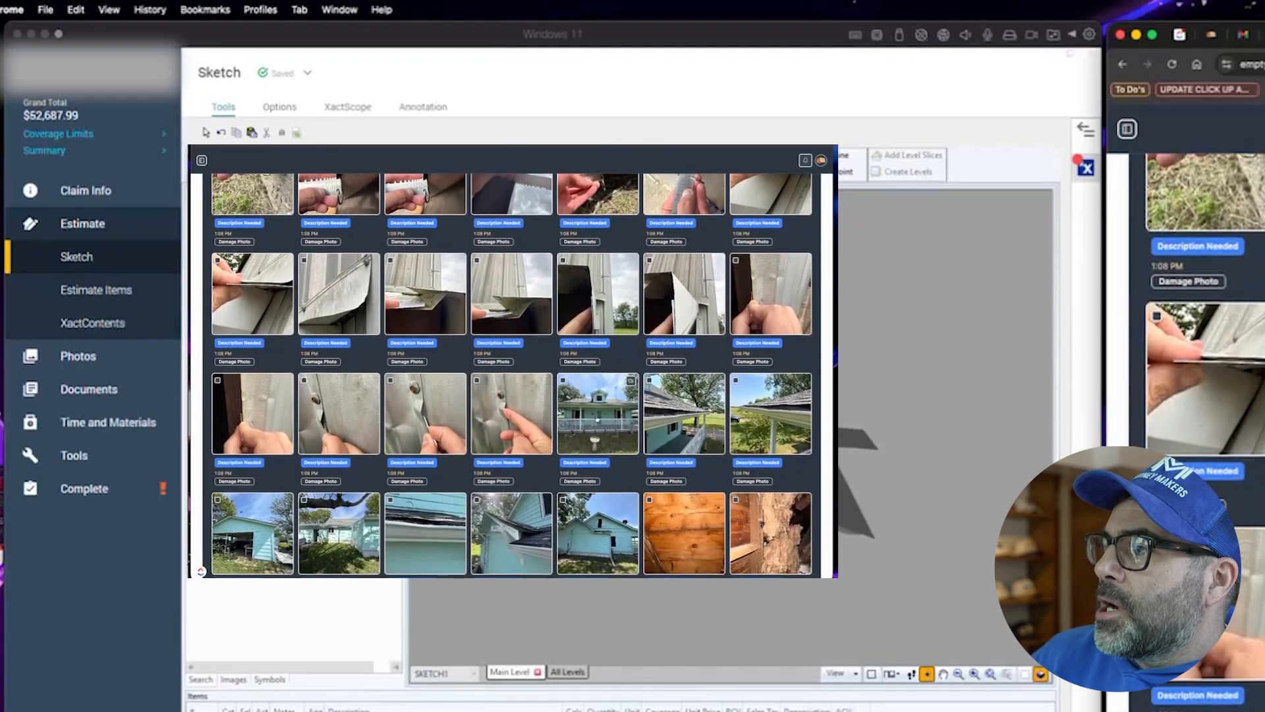
left_click(597, 413)
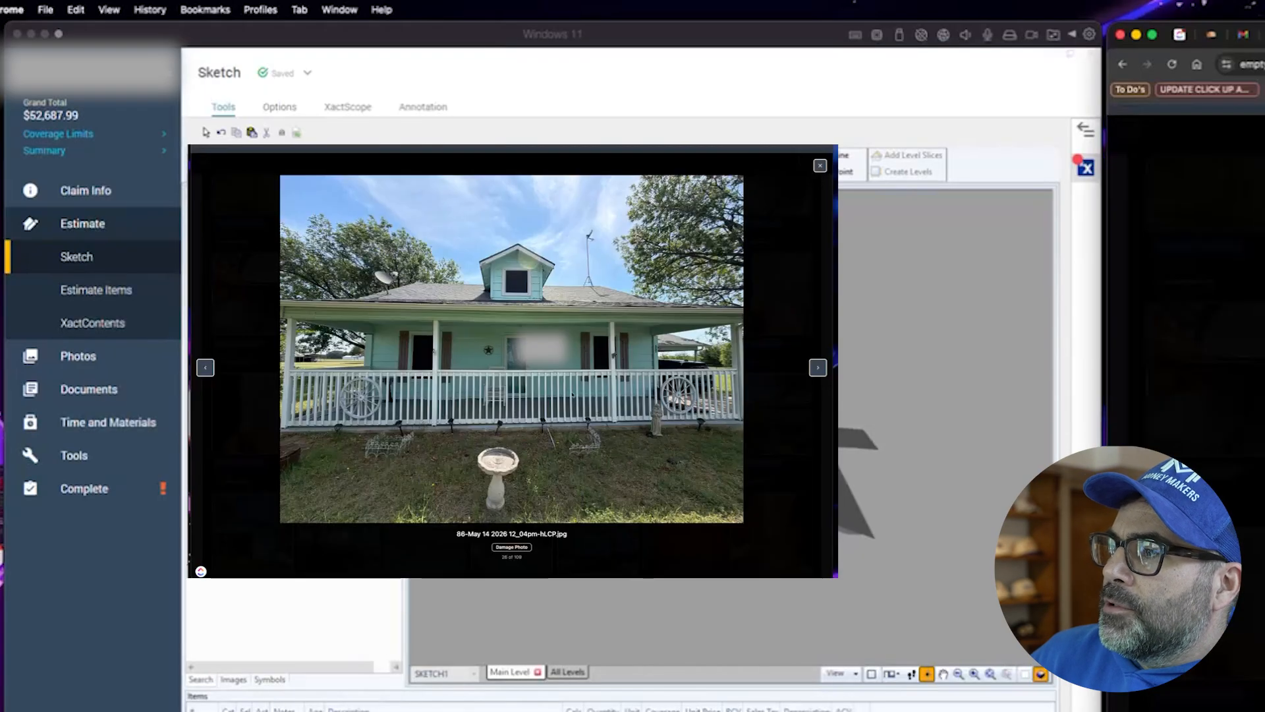
left_click(820, 165)
- Scroll through the inspection photos and open a roof slope photo for a closer look
scroll(594, 413, "down", 4)
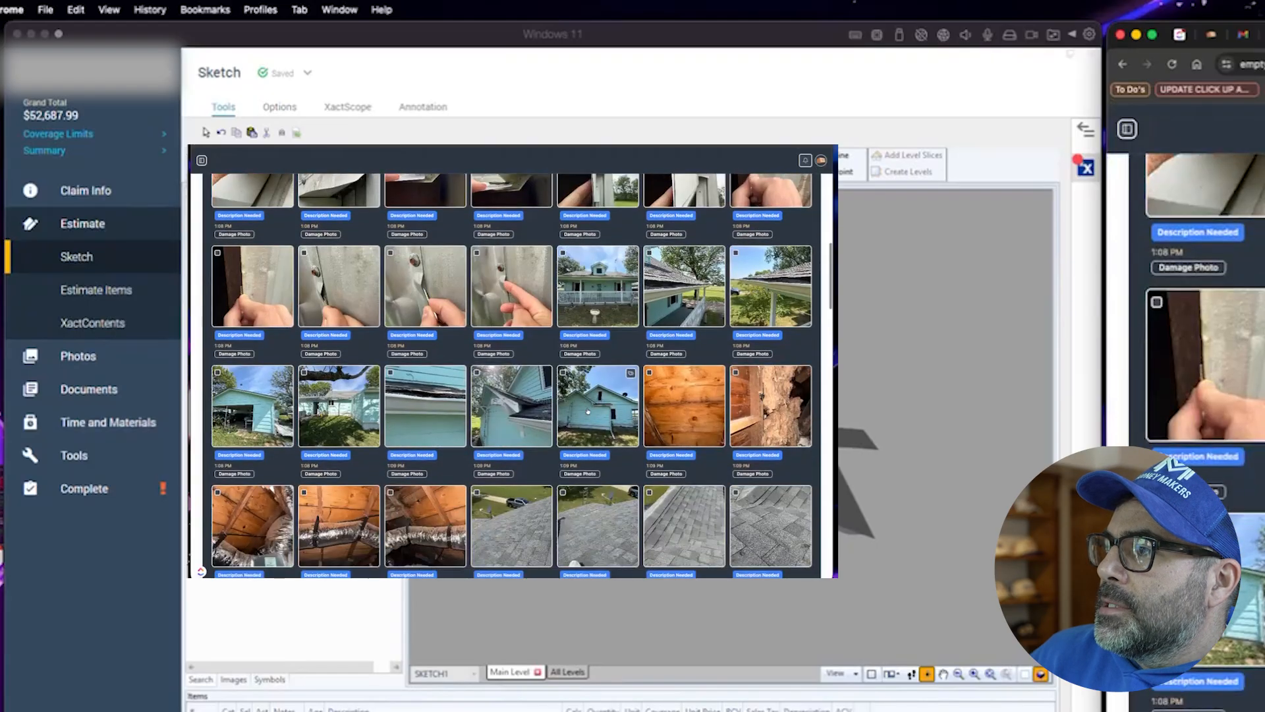
scroll(592, 412, "down", 1)
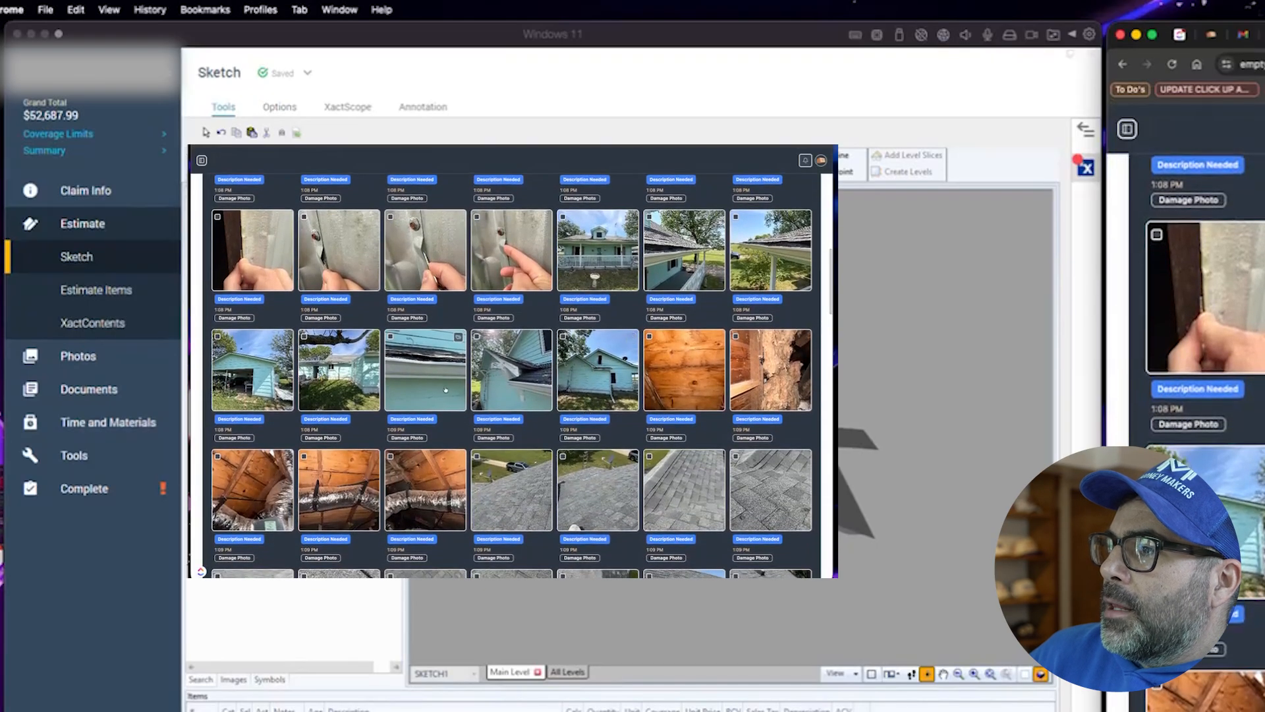
scroll(592, 413, "down", 2)
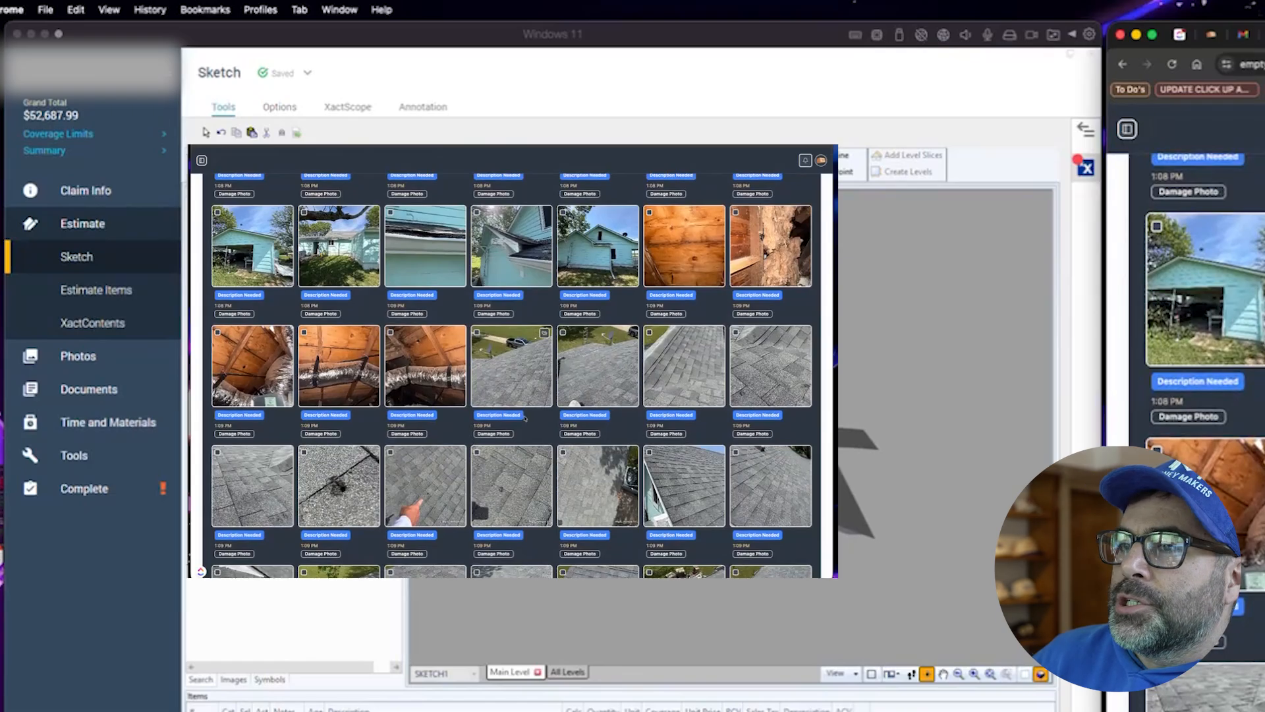
scroll(422, 395, "down", 5)
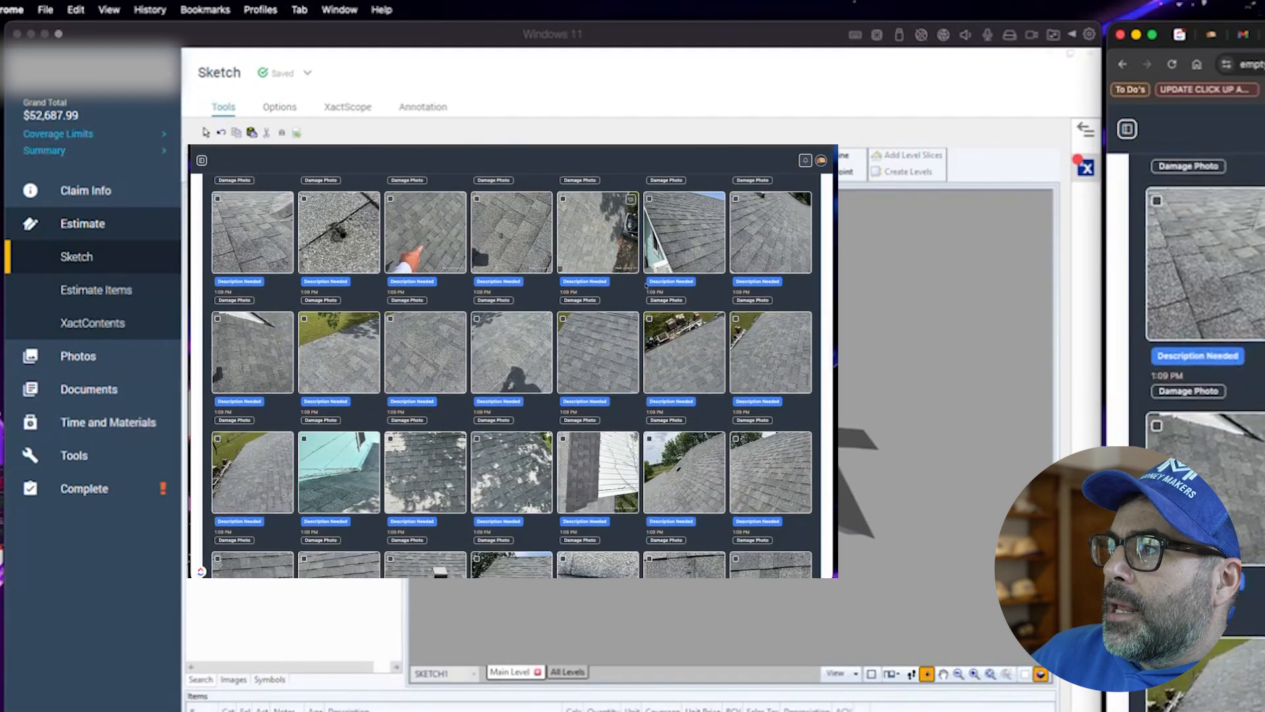
scroll(524, 423, "down", 1)
scroll(524, 423, "down", 2)
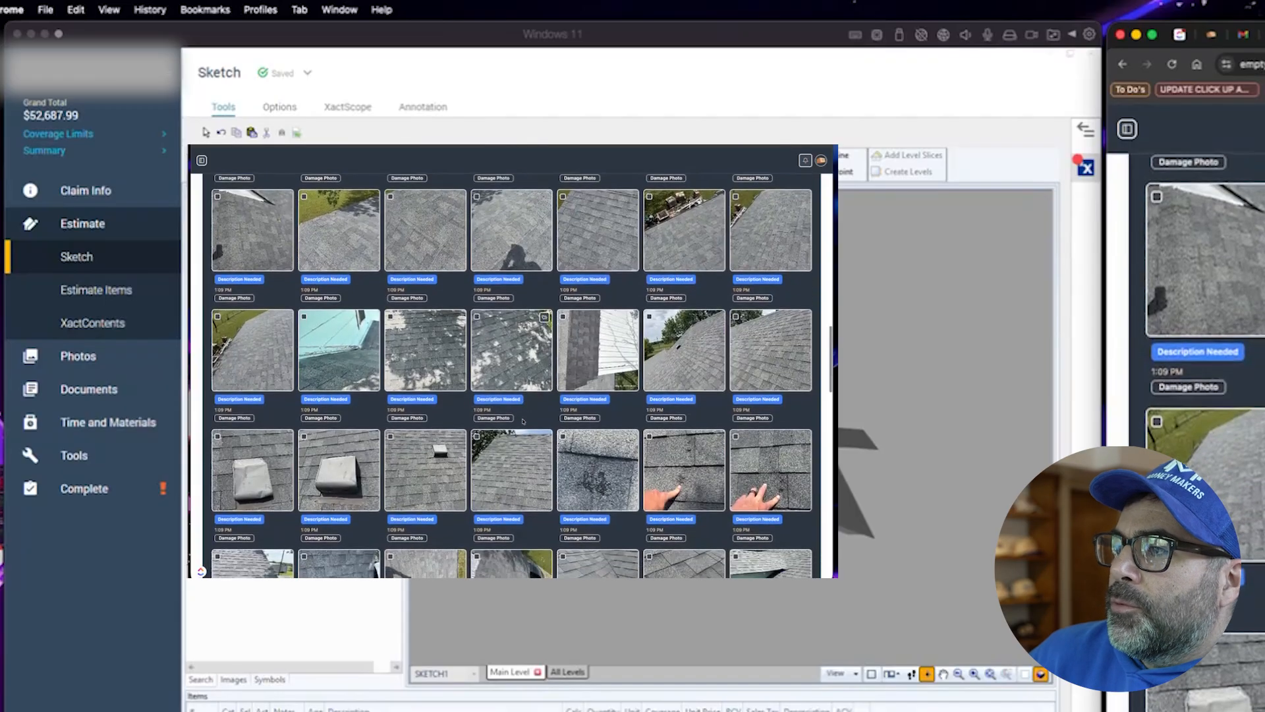
left_click(679, 352)
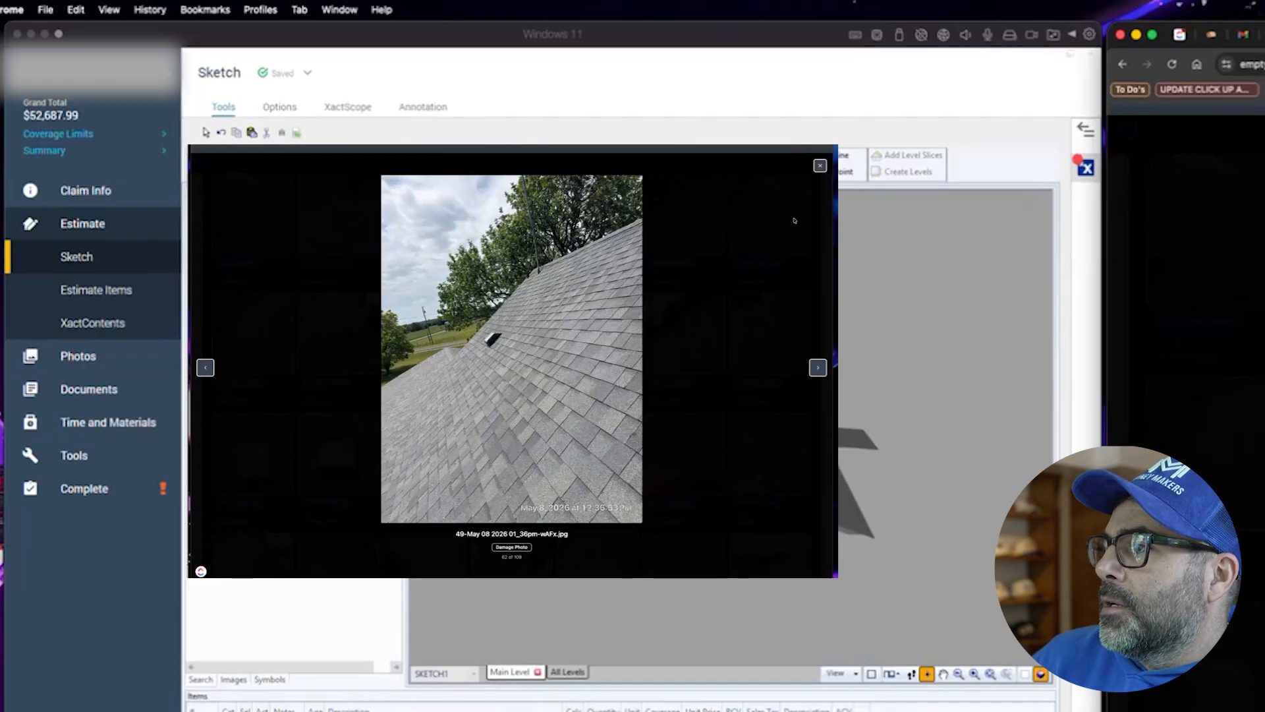
left_click(820, 165)
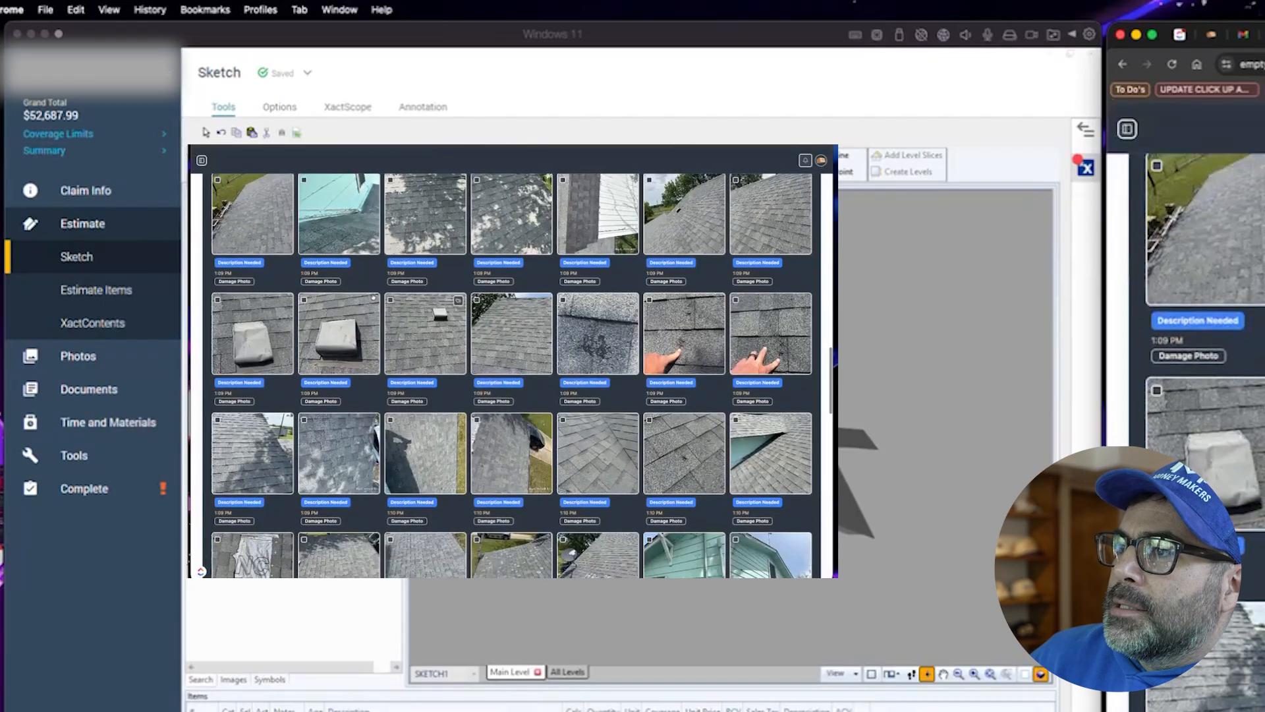
scroll(405, 390, "up", 6)
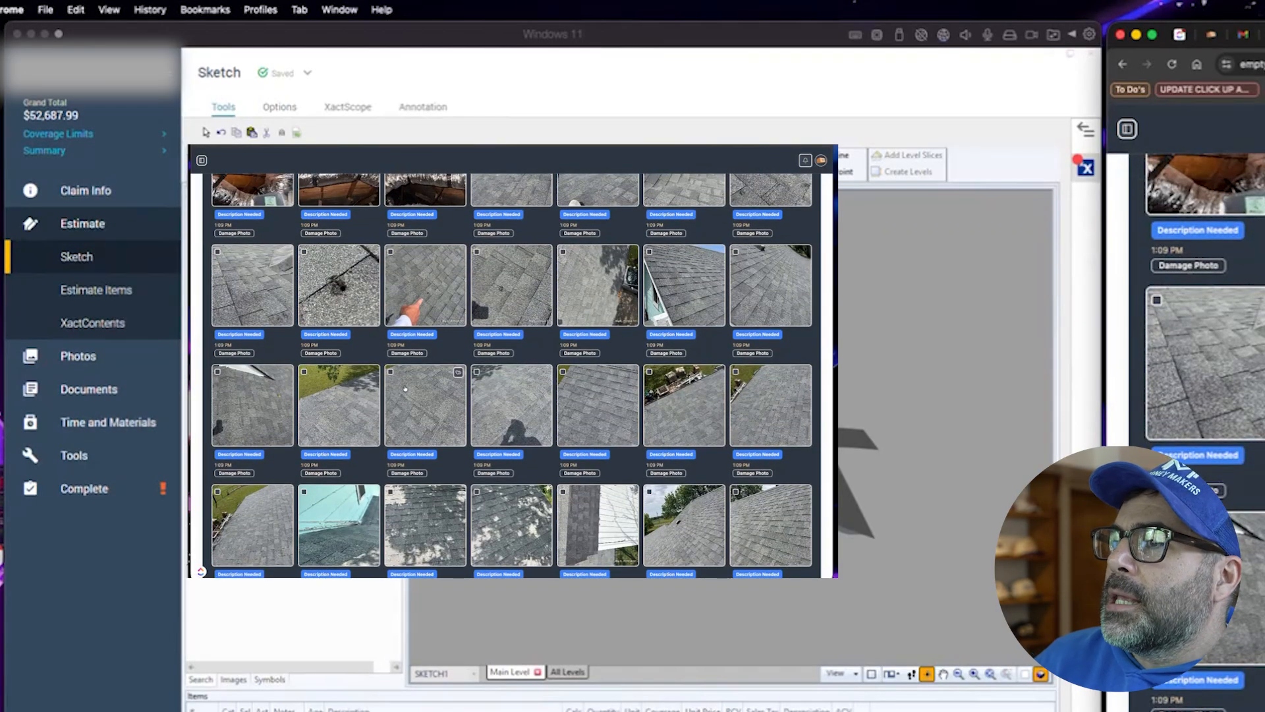
scroll(405, 389, "up", 3)
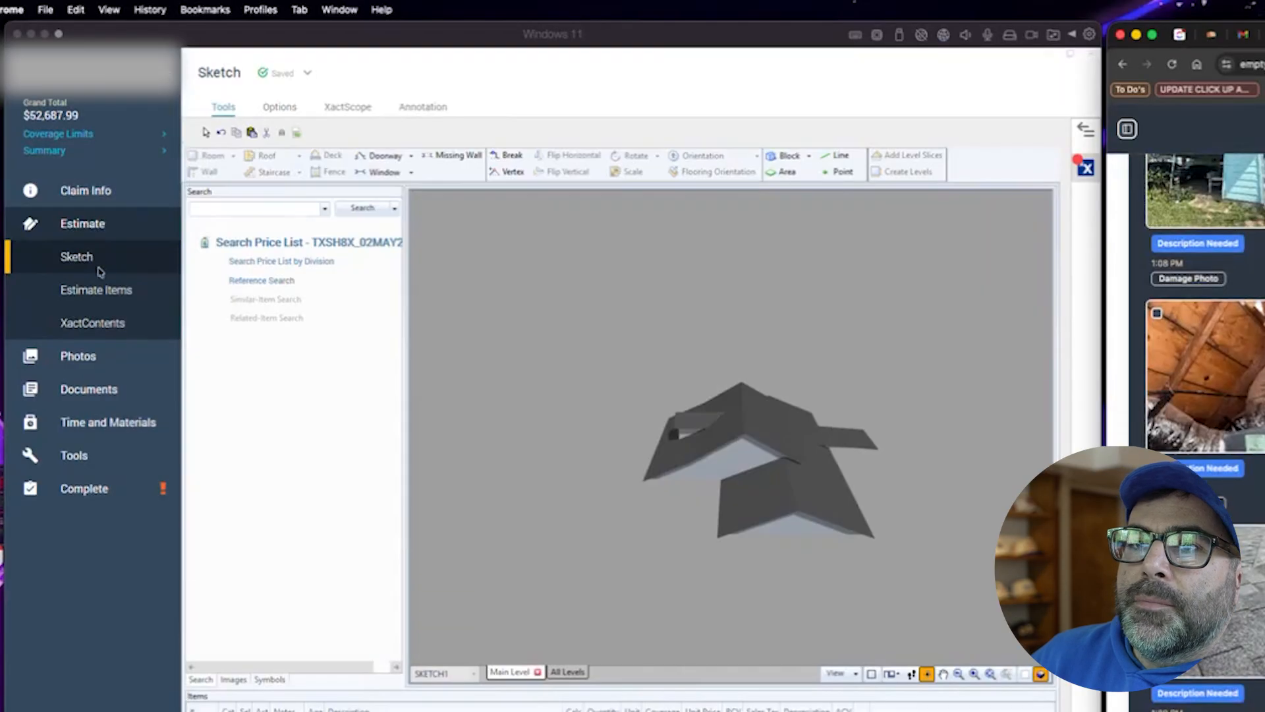
- Cut all line items from the Roof group of the estimate items
left_click(106, 298)
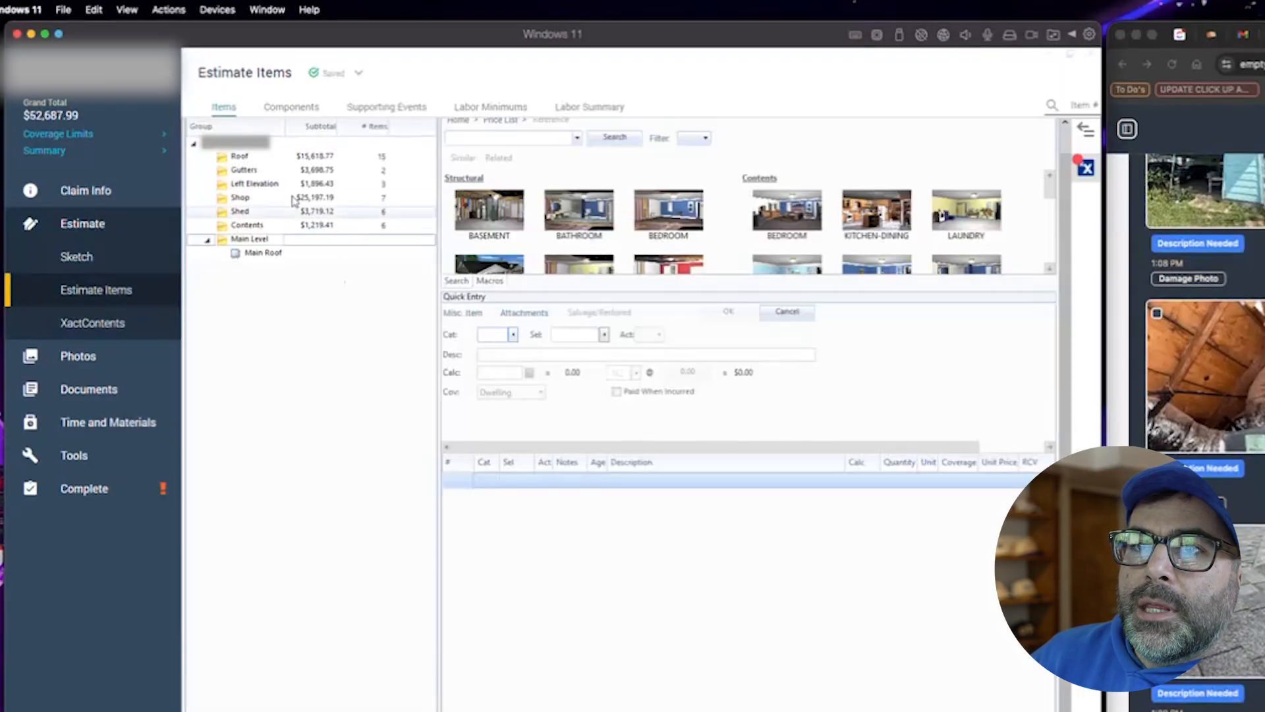
left_click(240, 161)
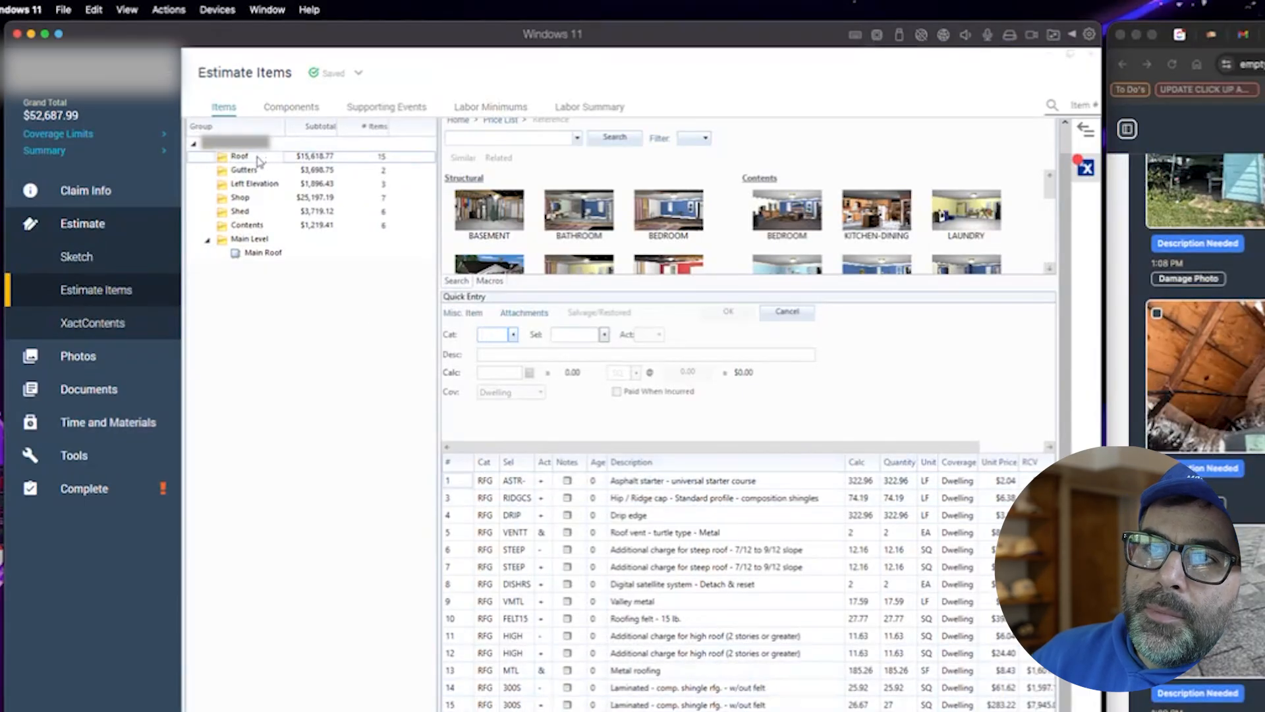
left_click(464, 480)
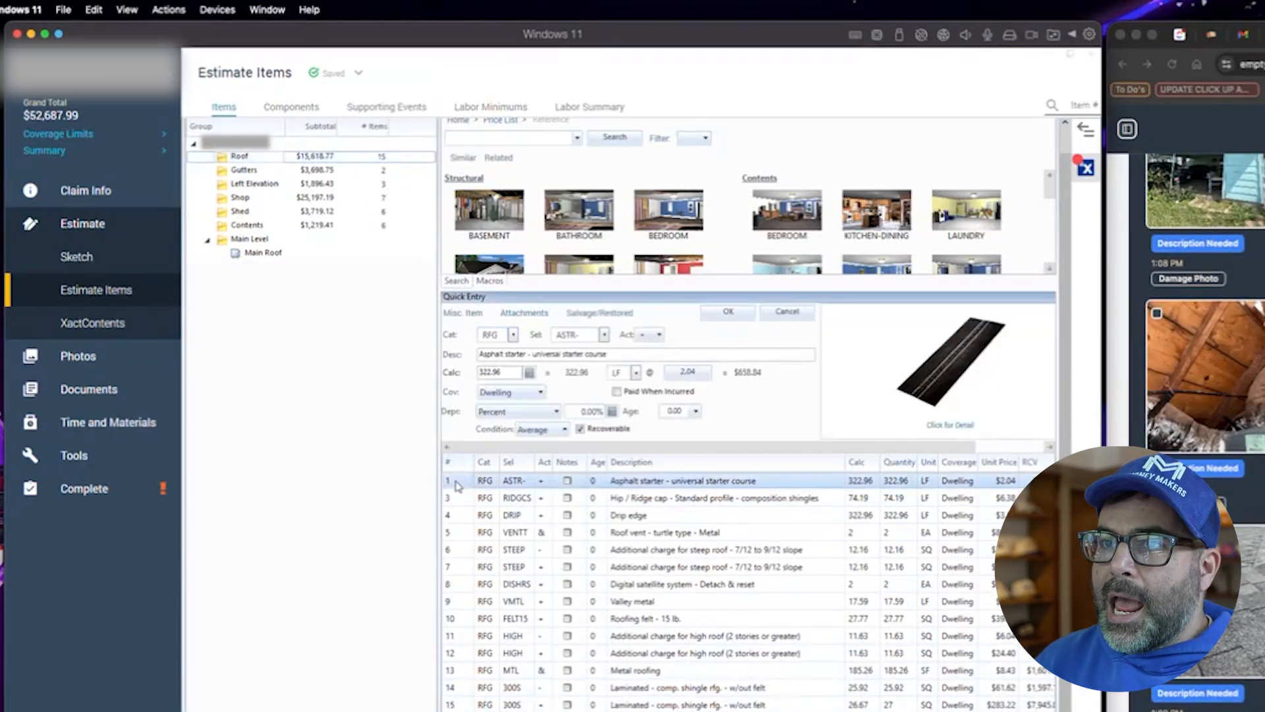
key("ctrl+a")
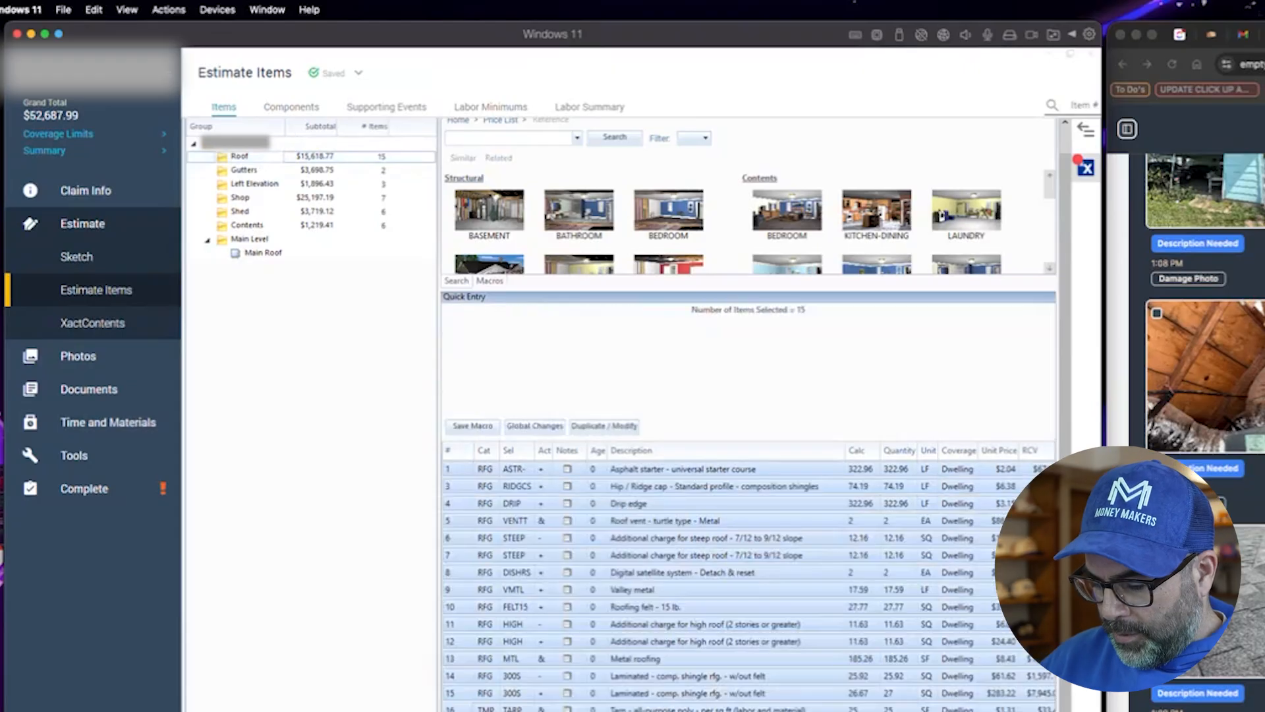
key("ctrl+x")
- Add a 'Carrier Approved Line Items' note heading to the empty Main Roof area
left_click(261, 254)
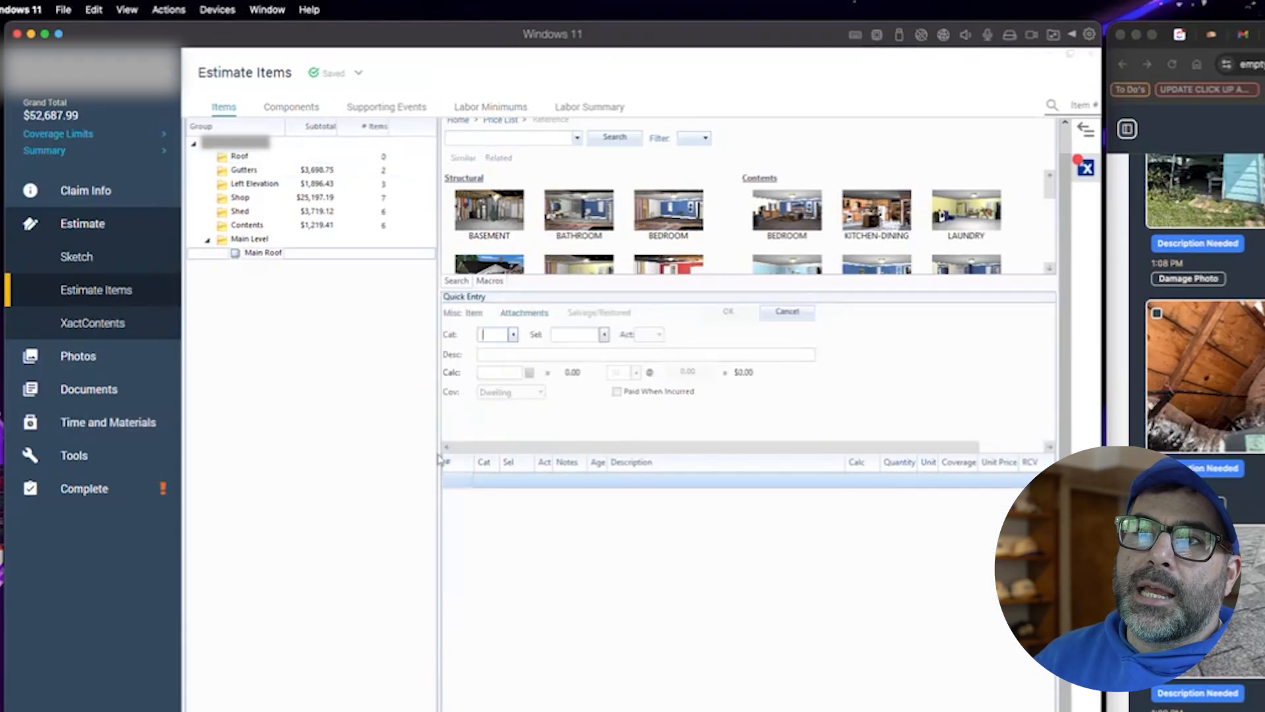
left_click(453, 483)
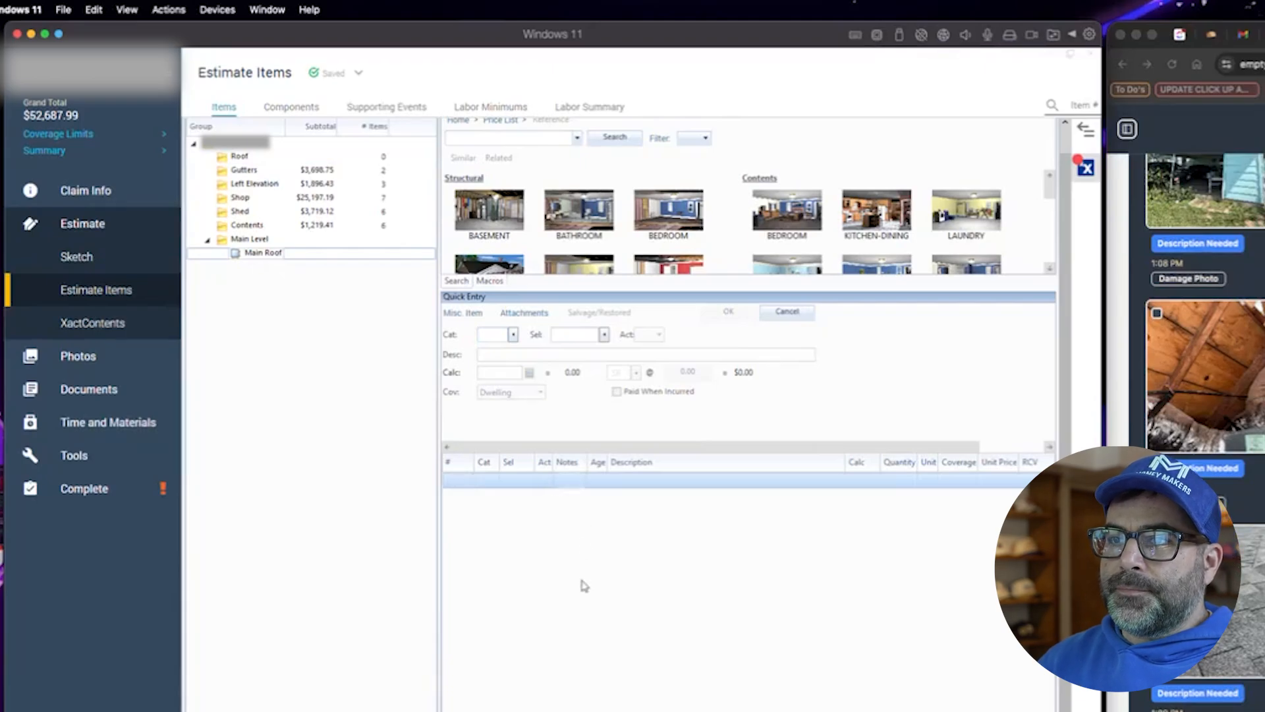
key("F9")
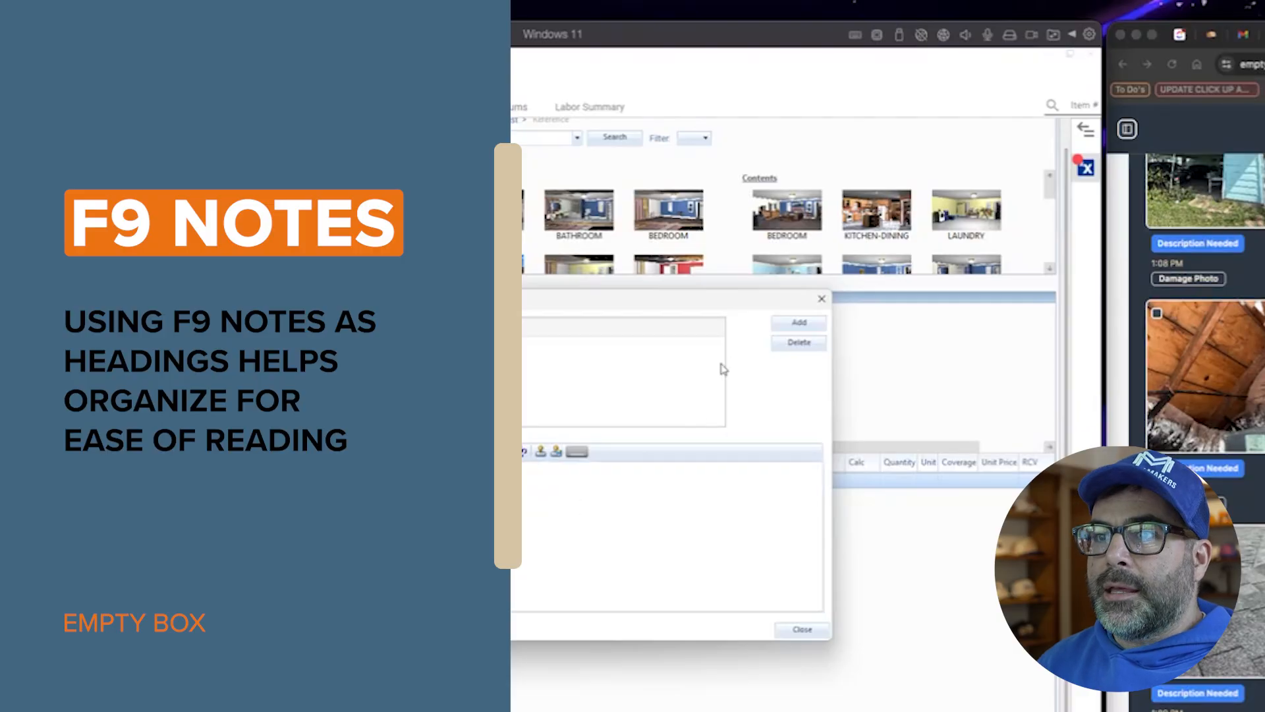
left_click(799, 323)
left_click(811, 632)
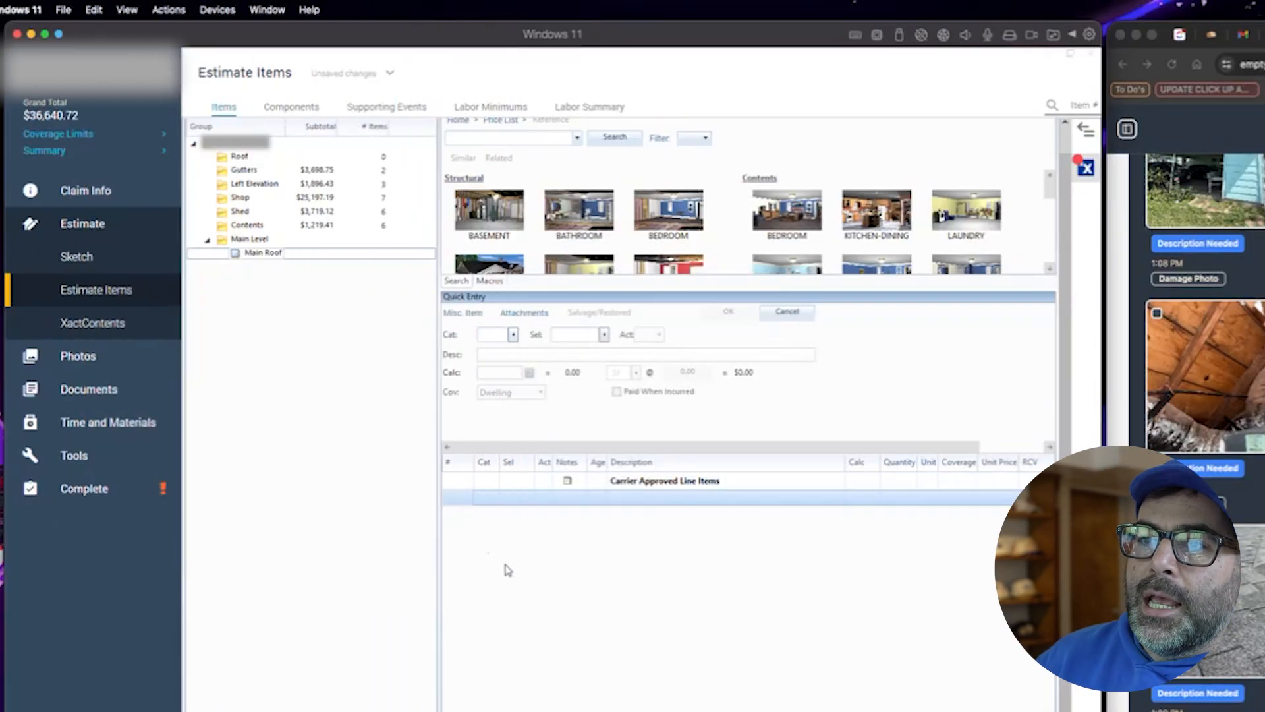
- Paste the roof items into Main Roof under the heading and add a 'Supplement Line Items' note heading after them
key("ctrl+v")
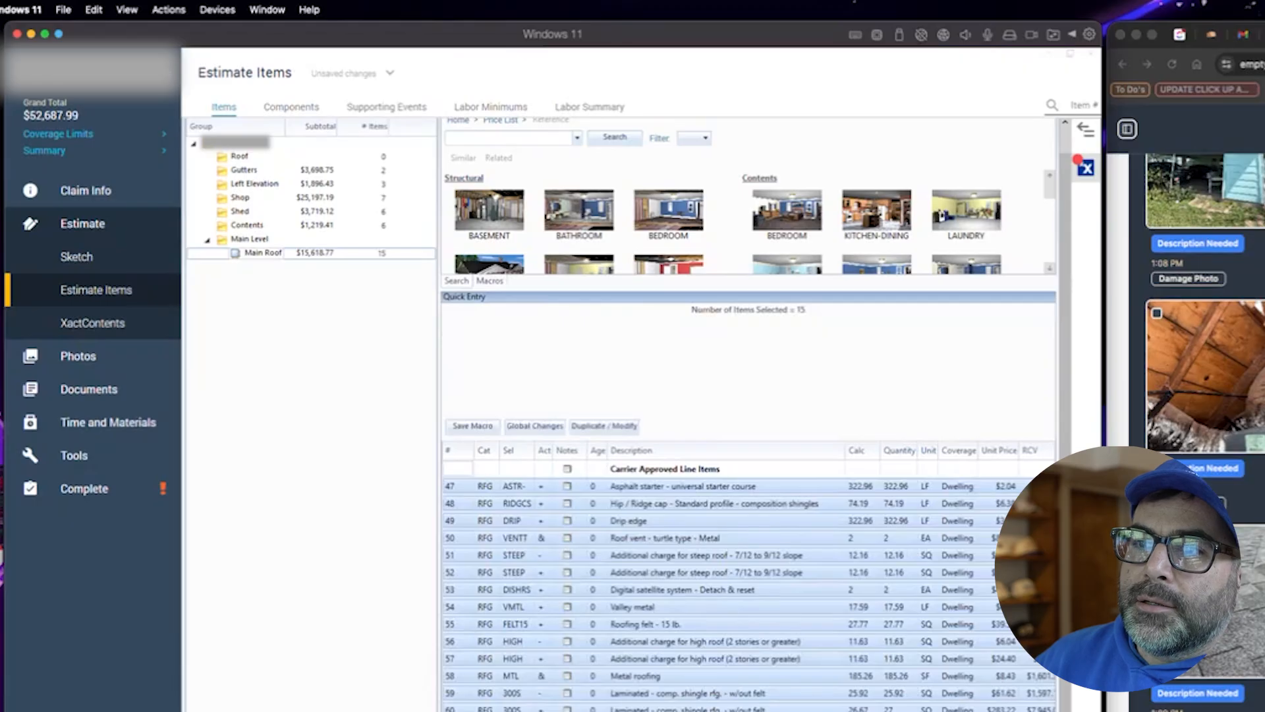
key("F9")
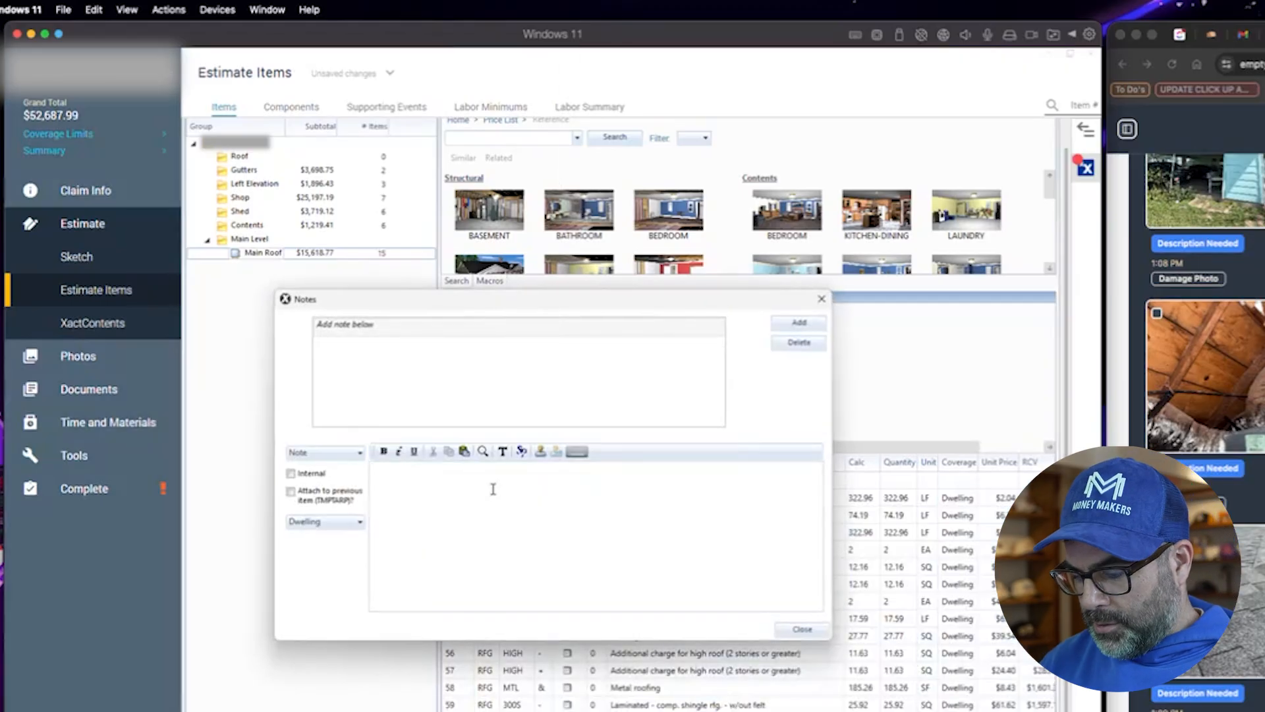
type("Supplement Line Items")
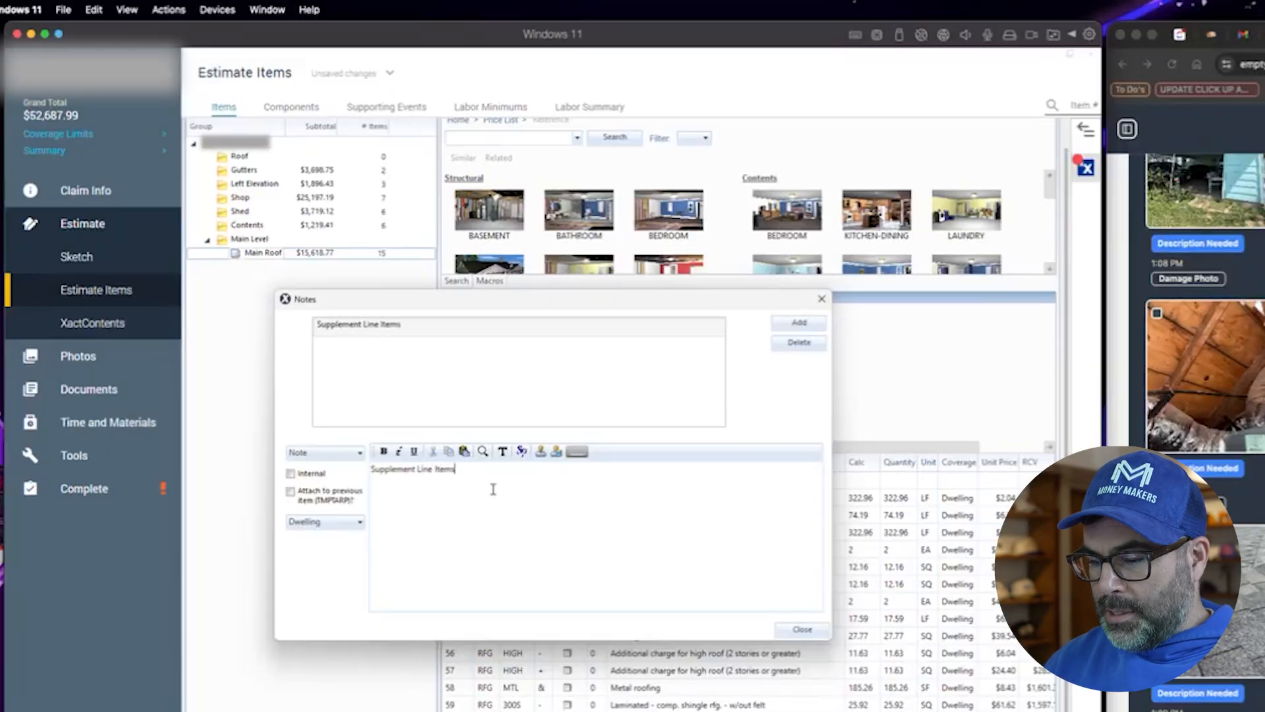
left_click(779, 326)
left_click(804, 629)
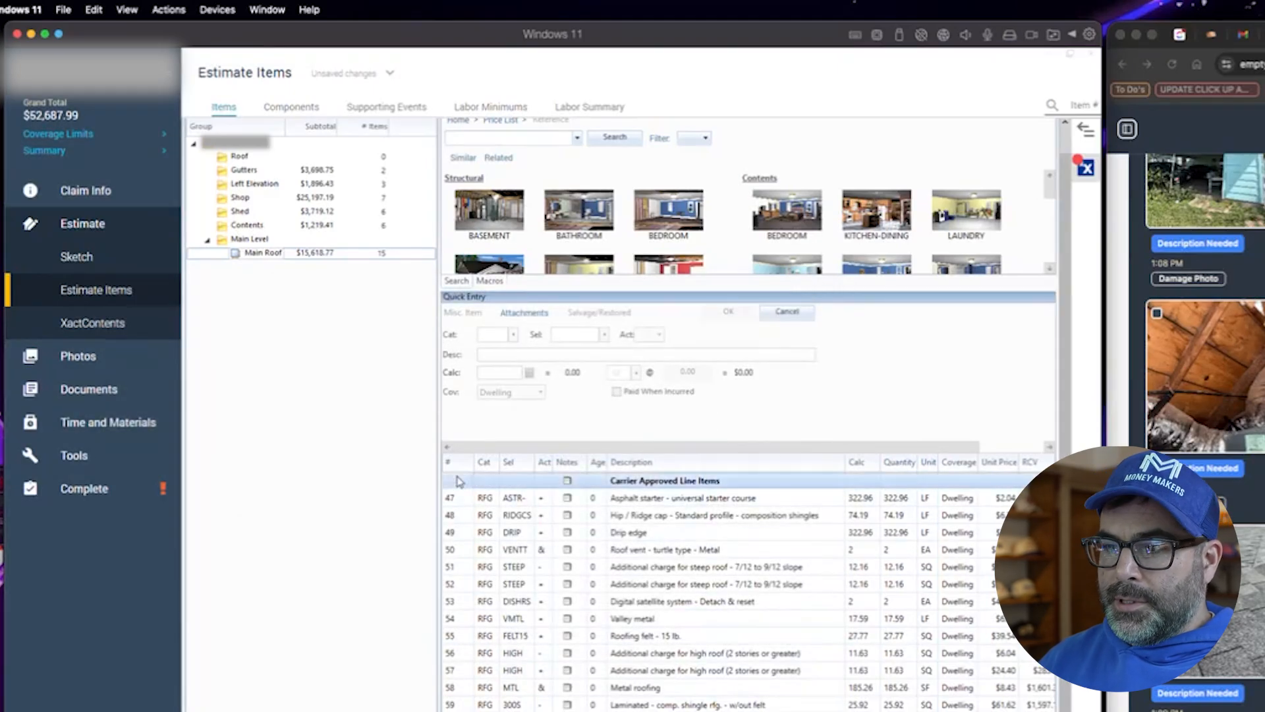
- Copy both note headings and paste them into the Gutters through Contents groups
key("super")
key("Escape")
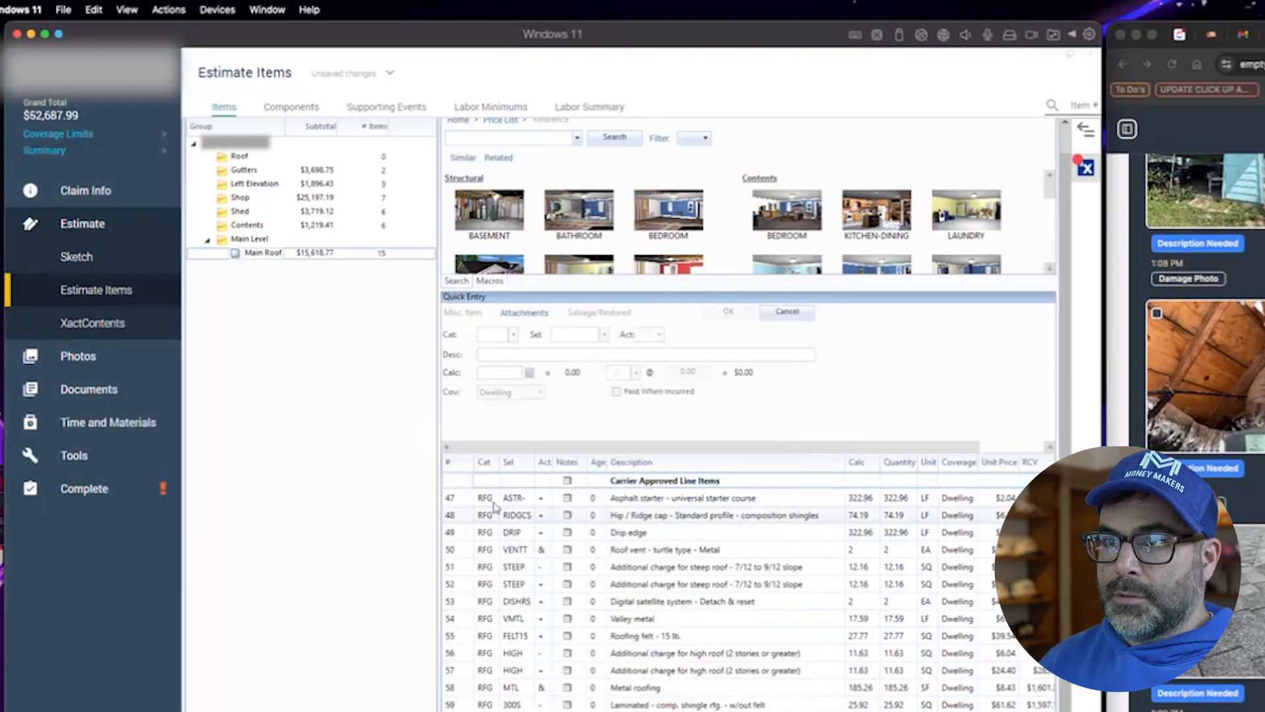
key("shift+Down")
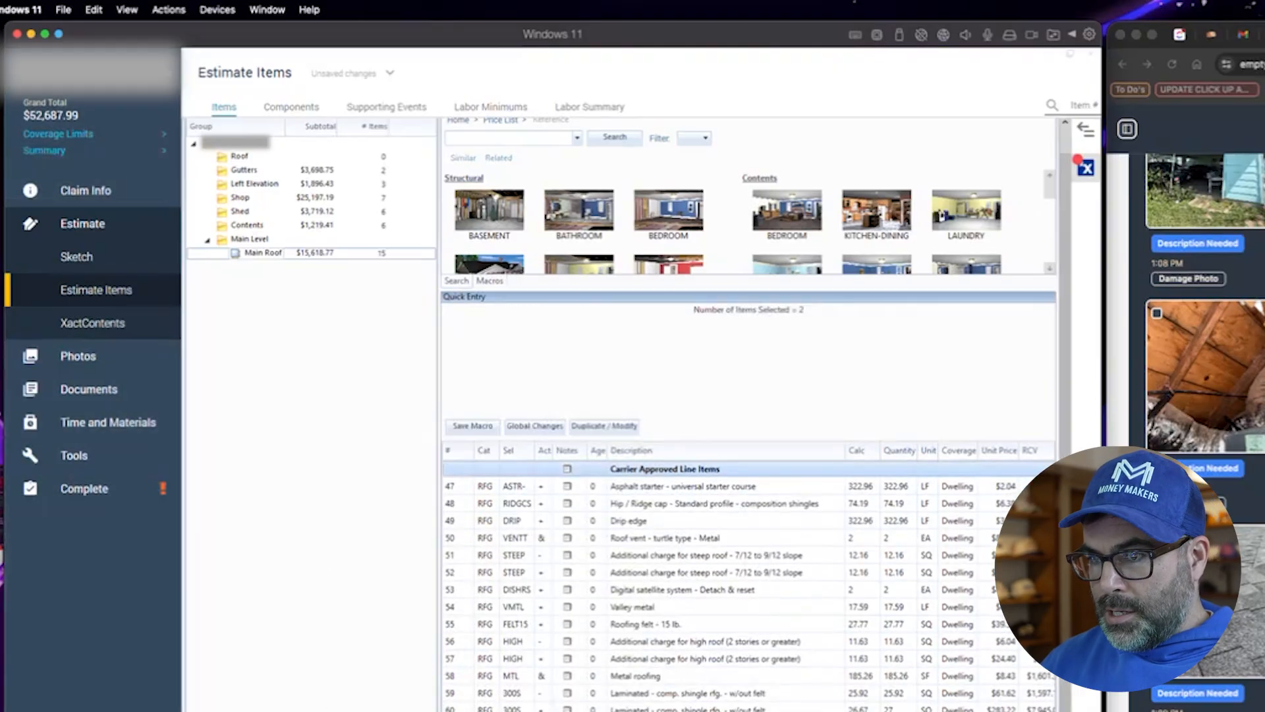
left_click(257, 173)
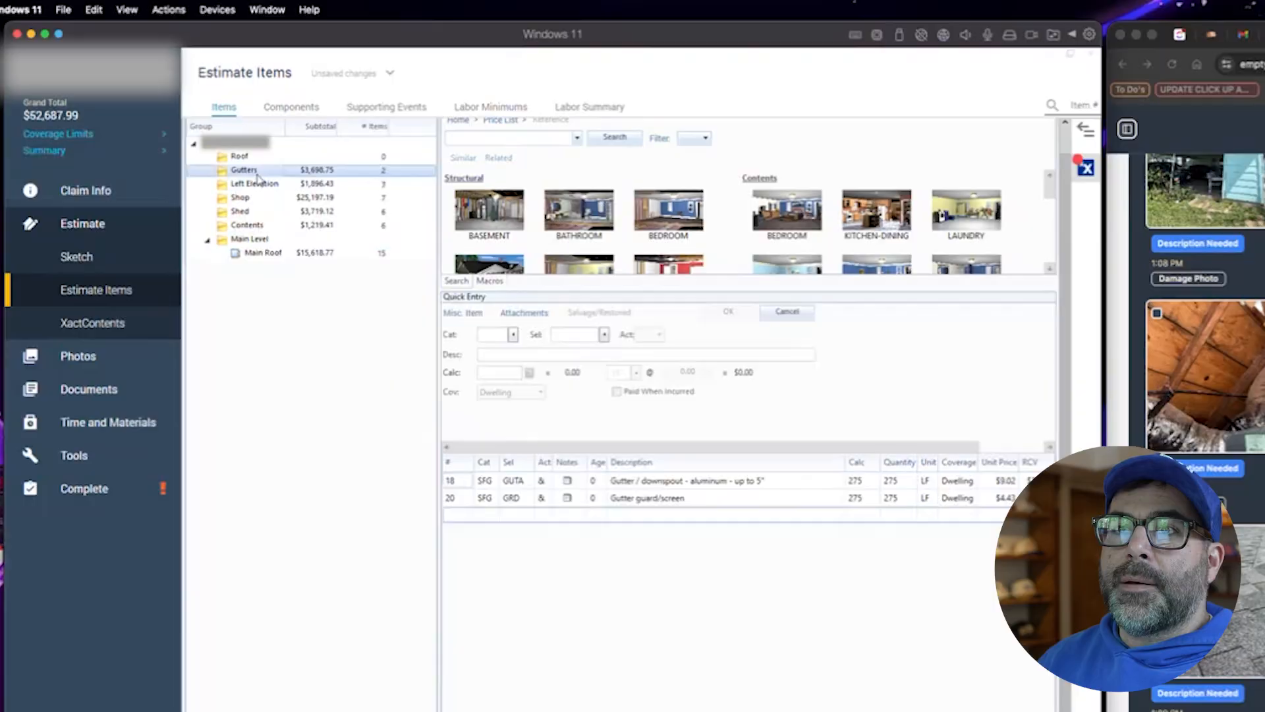
left_click(247, 228, "shift")
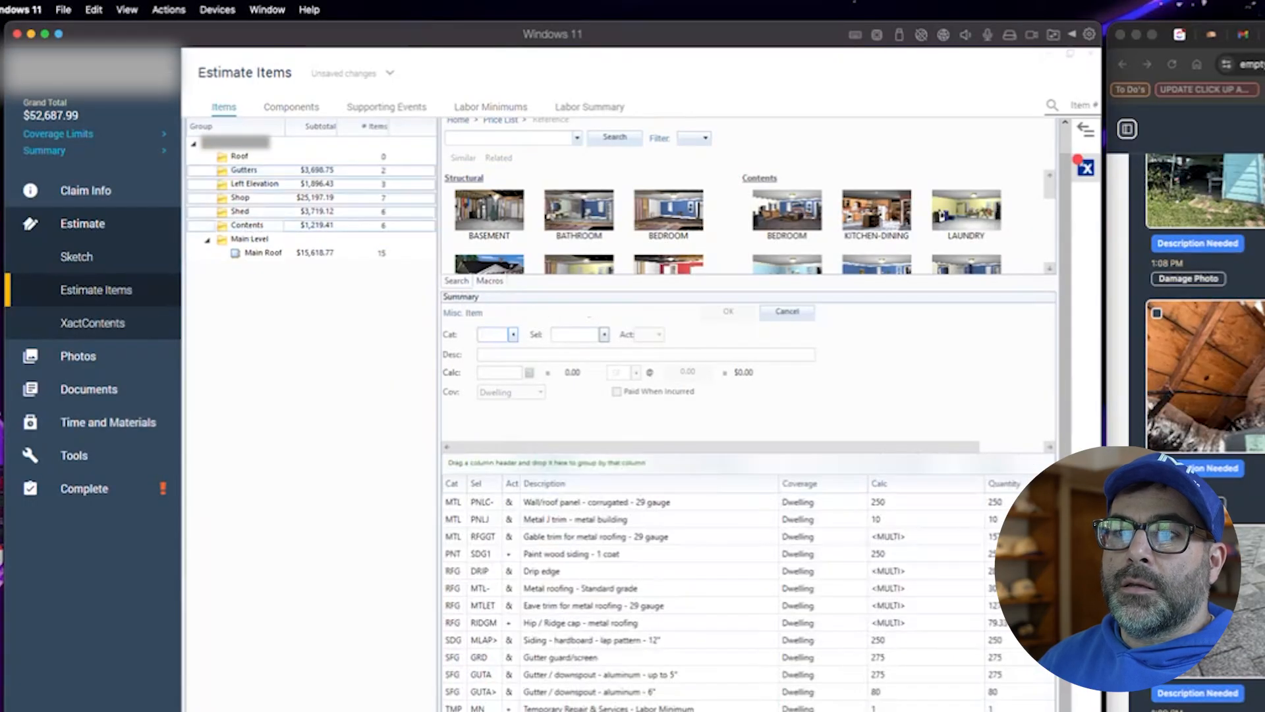
right_click(253, 227)
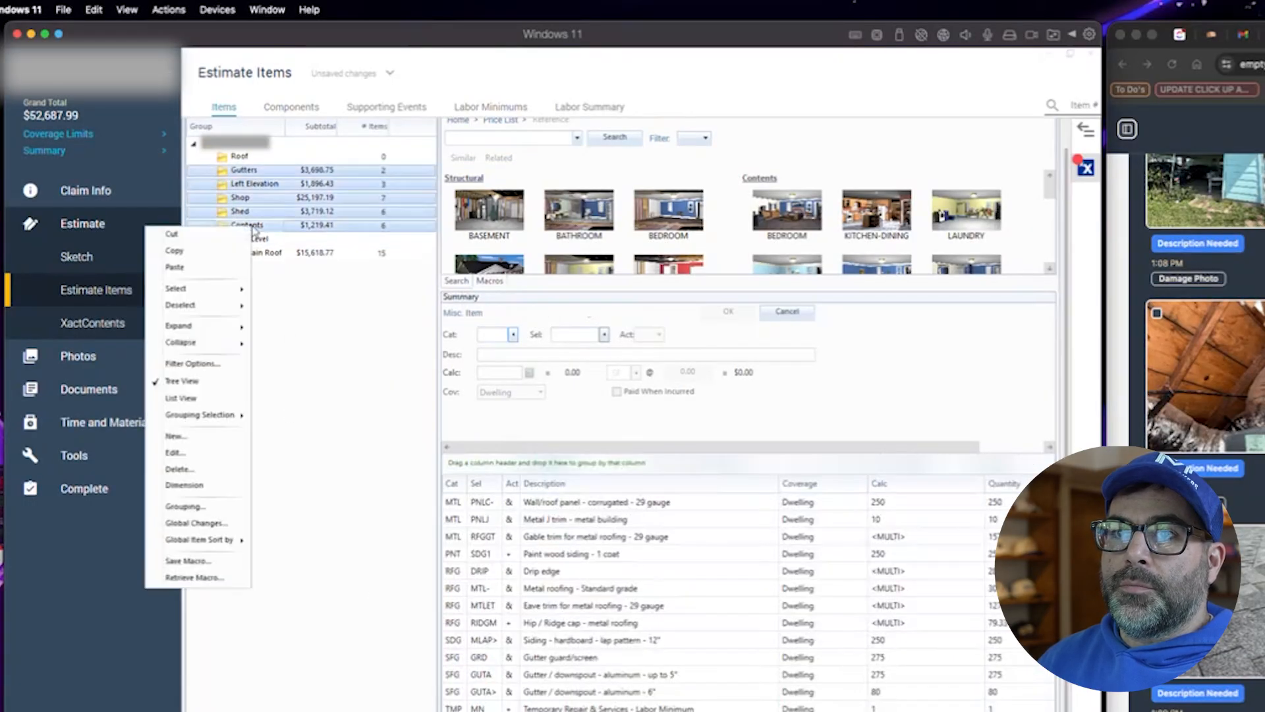
key("Escape")
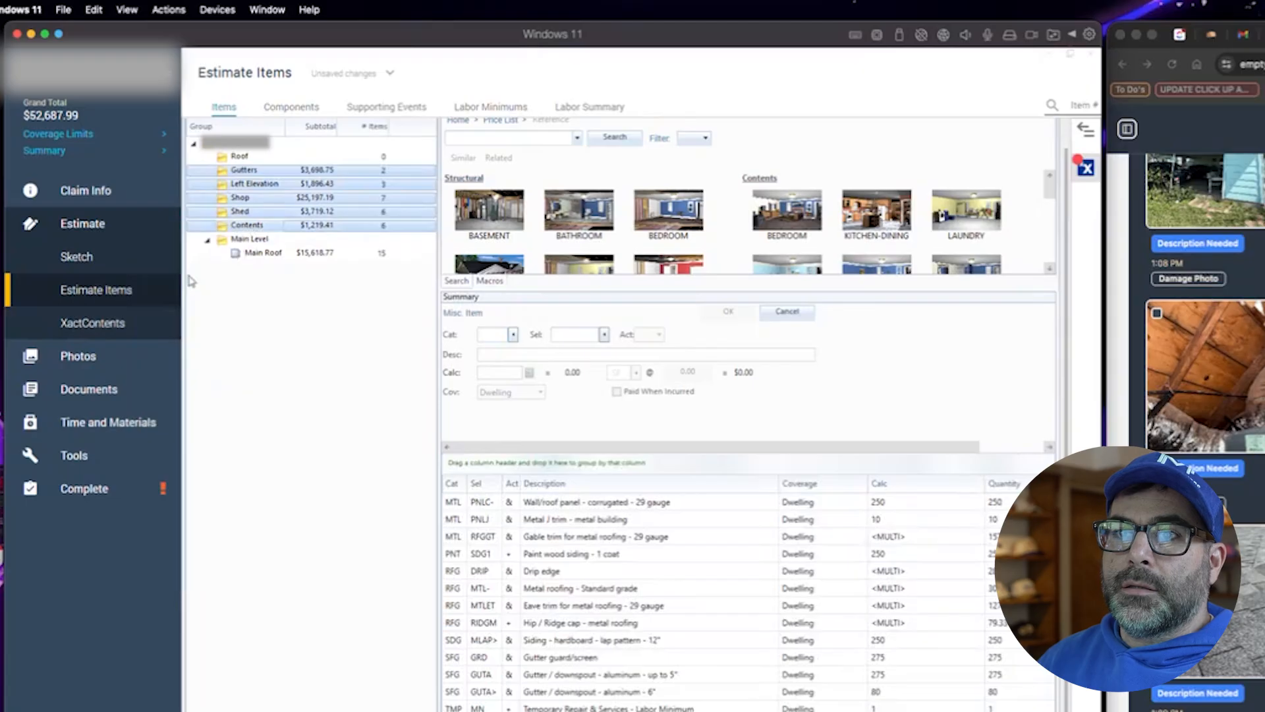
left_click(255, 172)
left_click(255, 172)
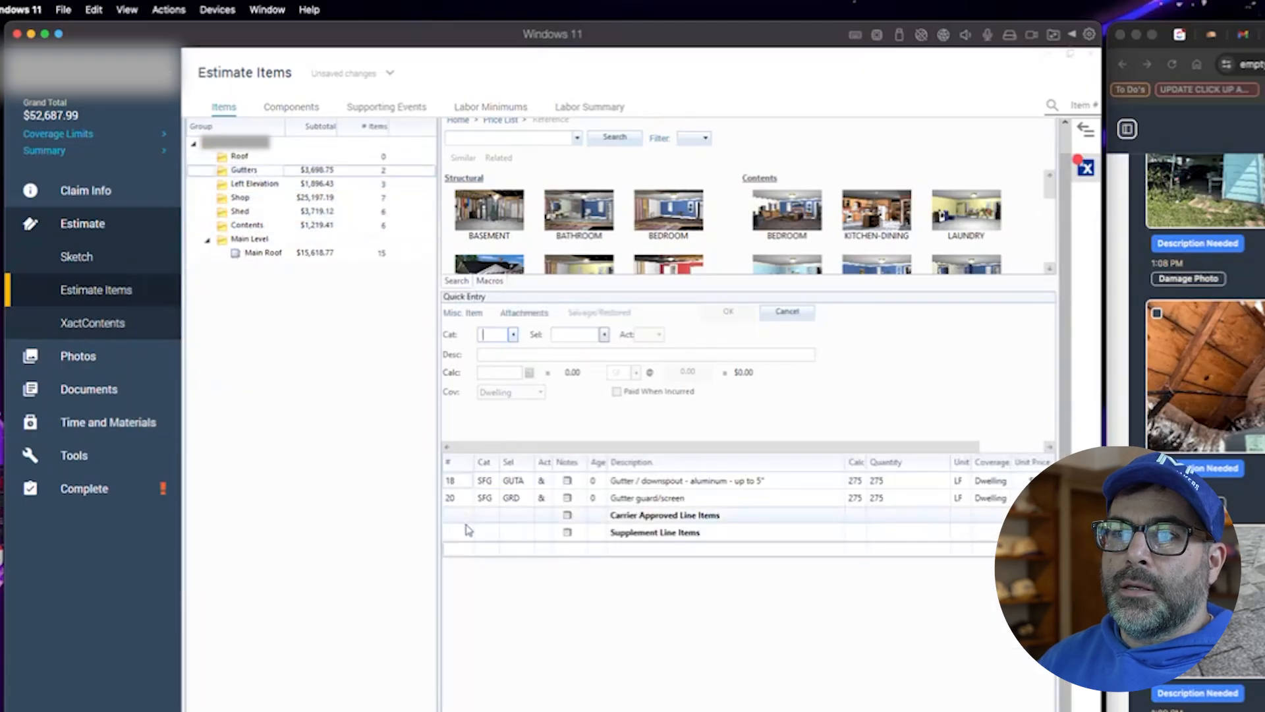
- Move the 'Carrier Approved Line Items' heading to the top of the Gutters, Left Elevation and Shop item lists
left_click_drag(466, 525, 466, 475)
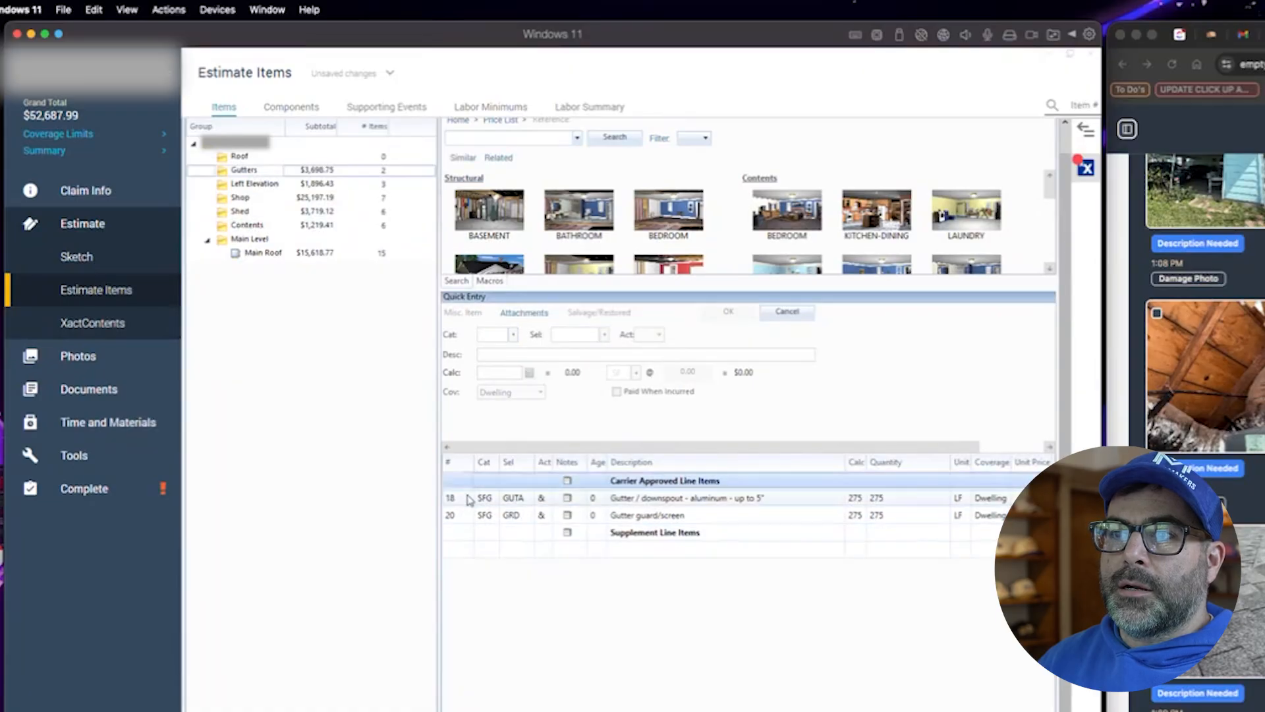
left_click(480, 536)
left_click(251, 184)
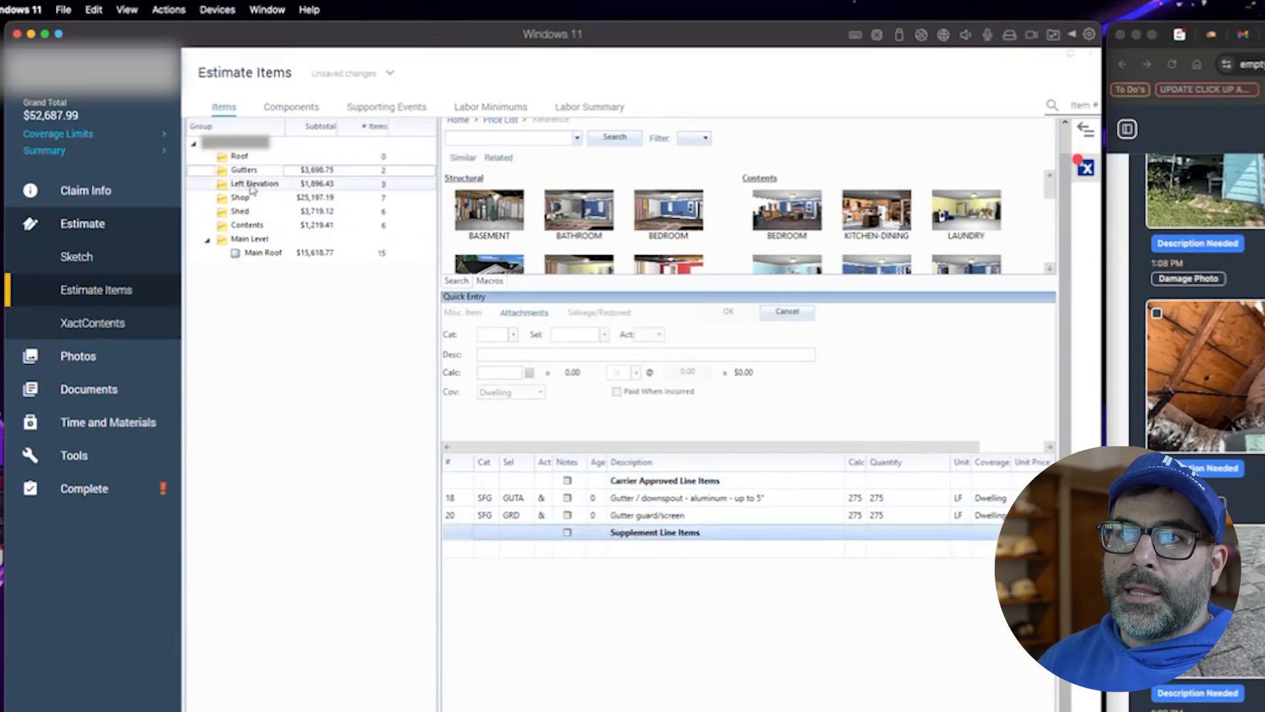
left_click_drag(484, 537, 458, 485)
left_click(241, 198)
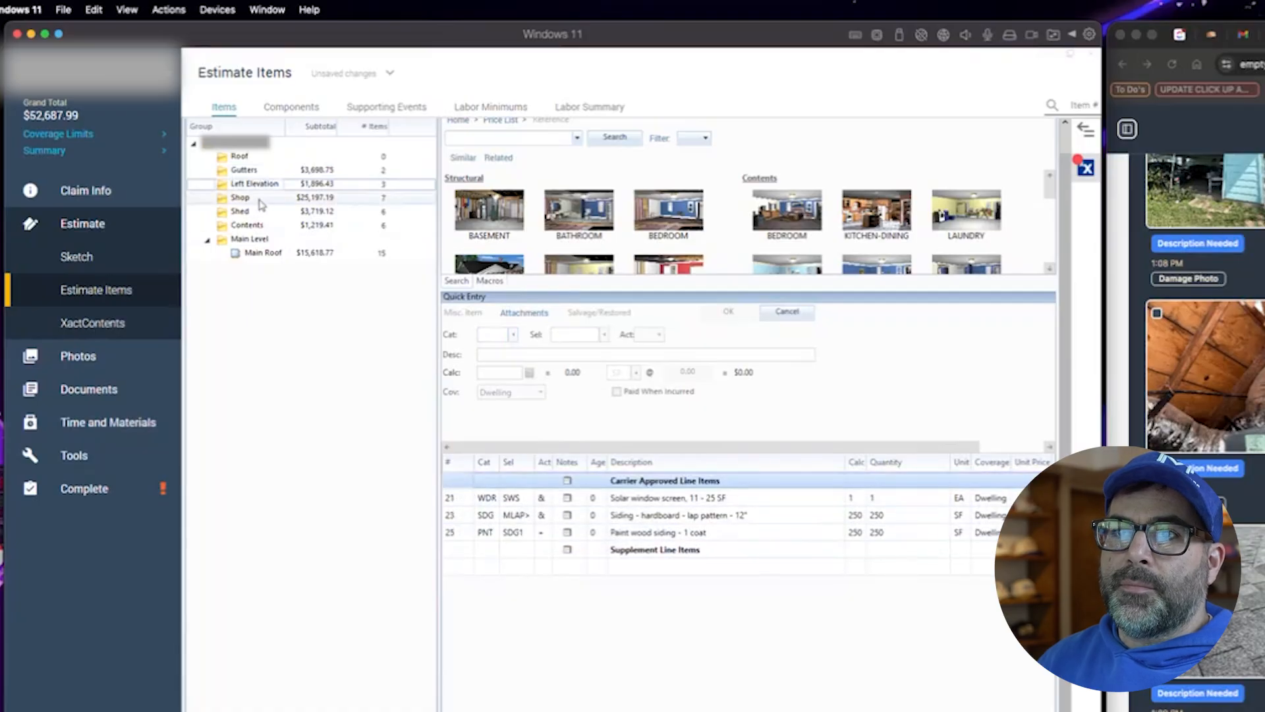
left_click_drag(481, 601, 471, 481)
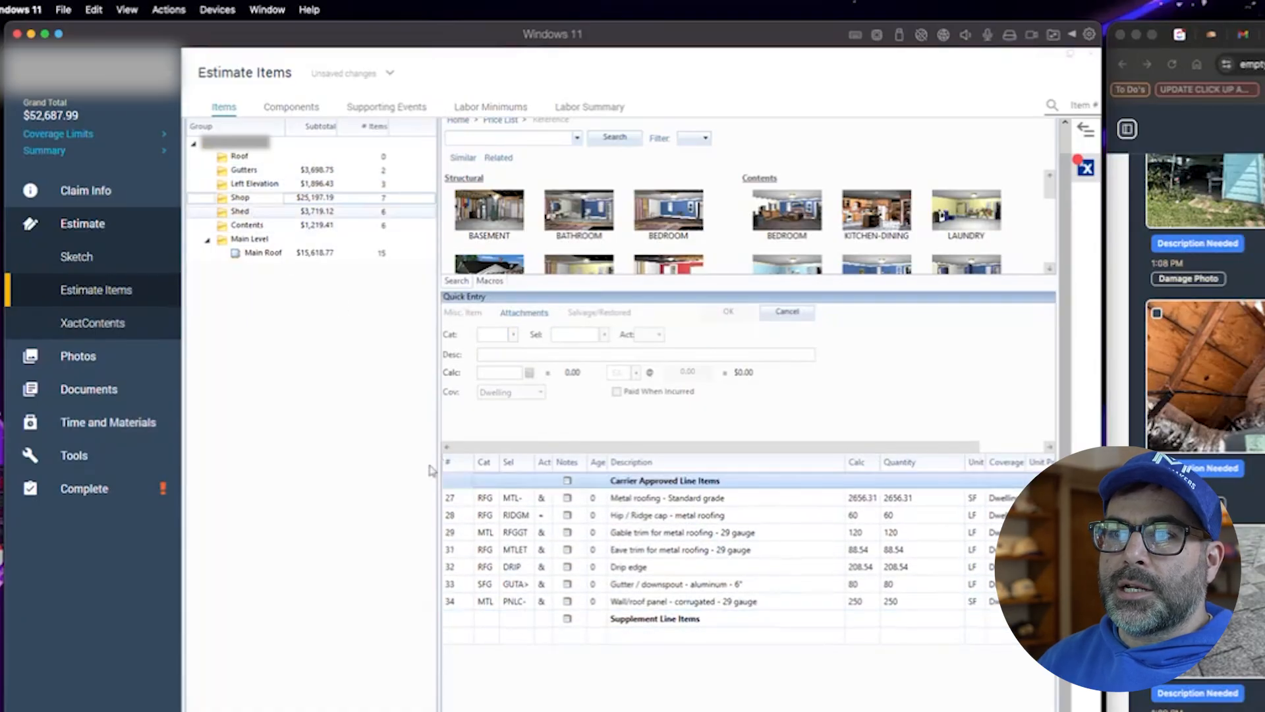
- Move the 'Carrier Approved Line Items' heading to the top of the Shed and Contents item lists
left_click_drag(466, 586, 468, 481)
left_click(277, 224)
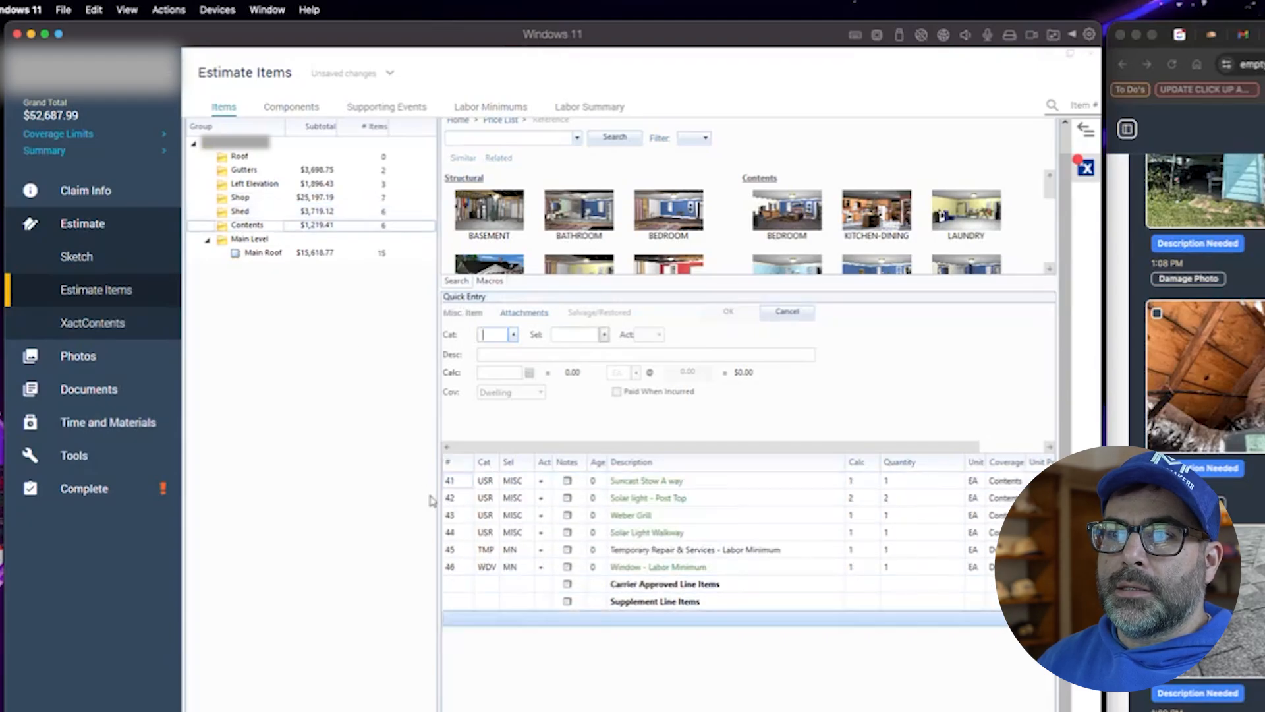
left_click_drag(467, 585, 470, 485)
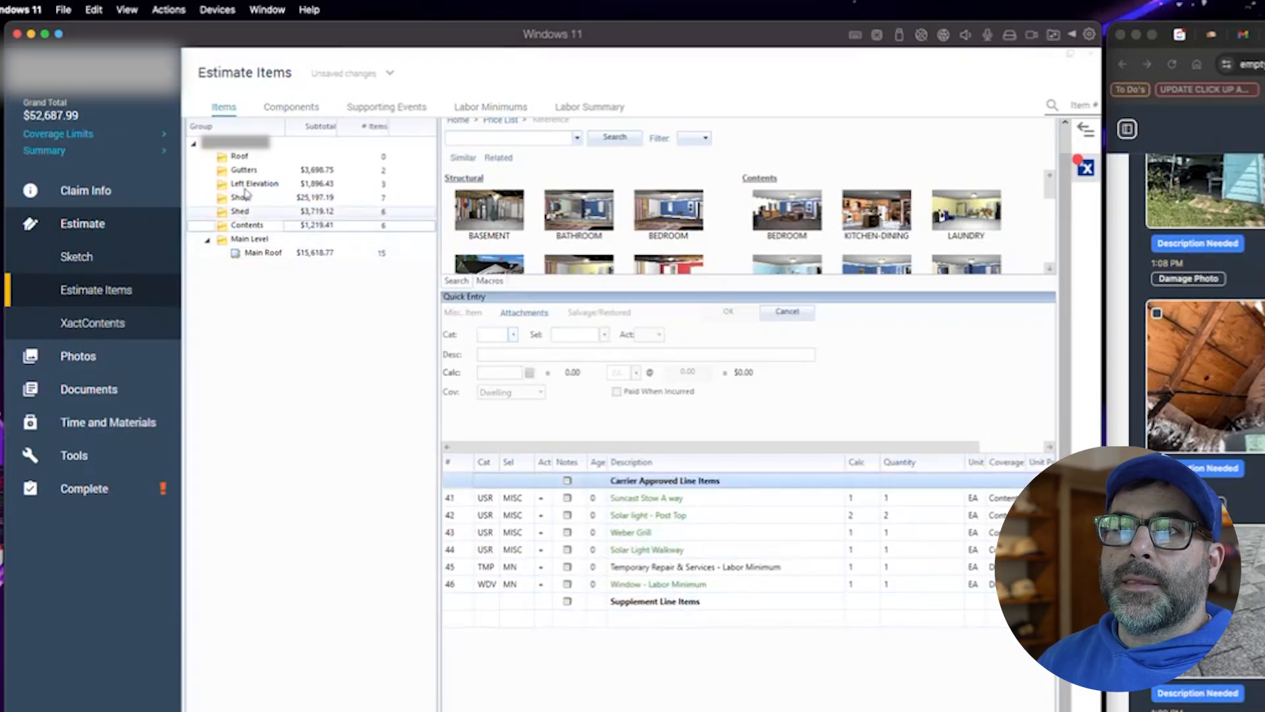
- Move the Gutters, Left Elevation, Shop, Shed and Contents groups into the Main Level group
left_click(244, 170)
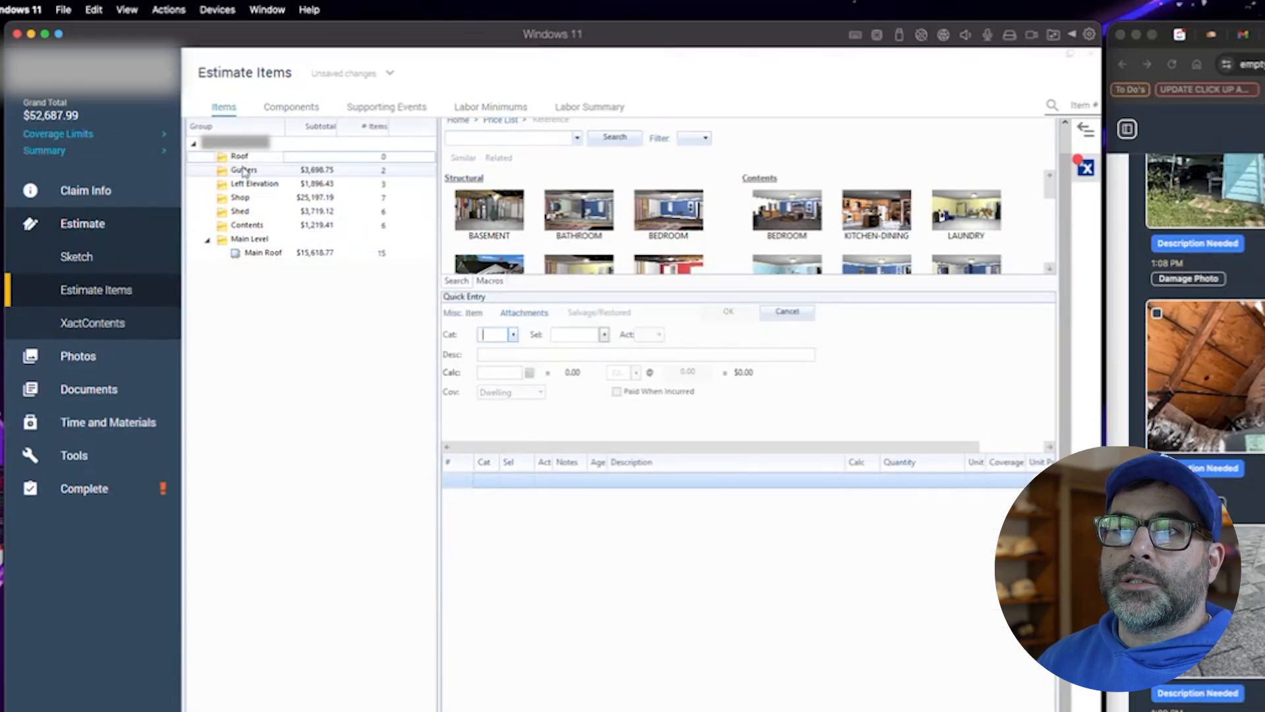
left_click(247, 226, "shift")
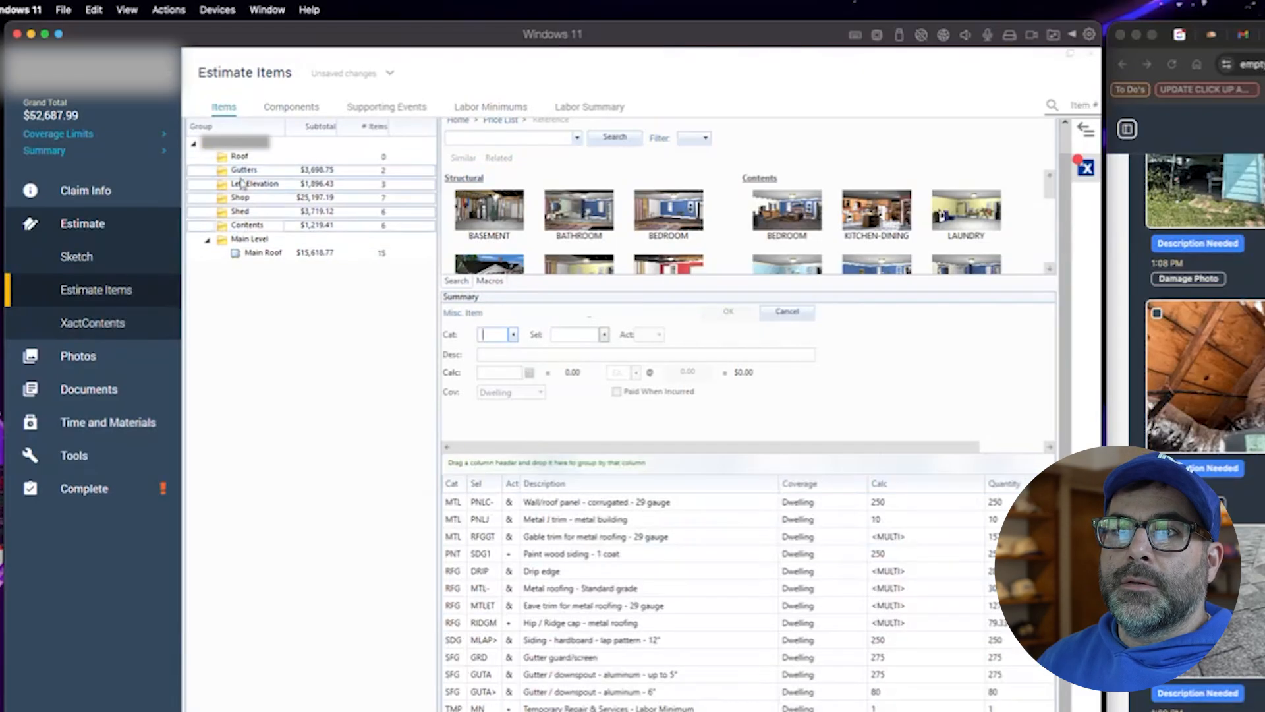
left_click_drag(242, 173, 253, 249)
- Delete the empty Roof group with its grouping members, and move Main Roof to the top of Main Level
left_click(239, 158)
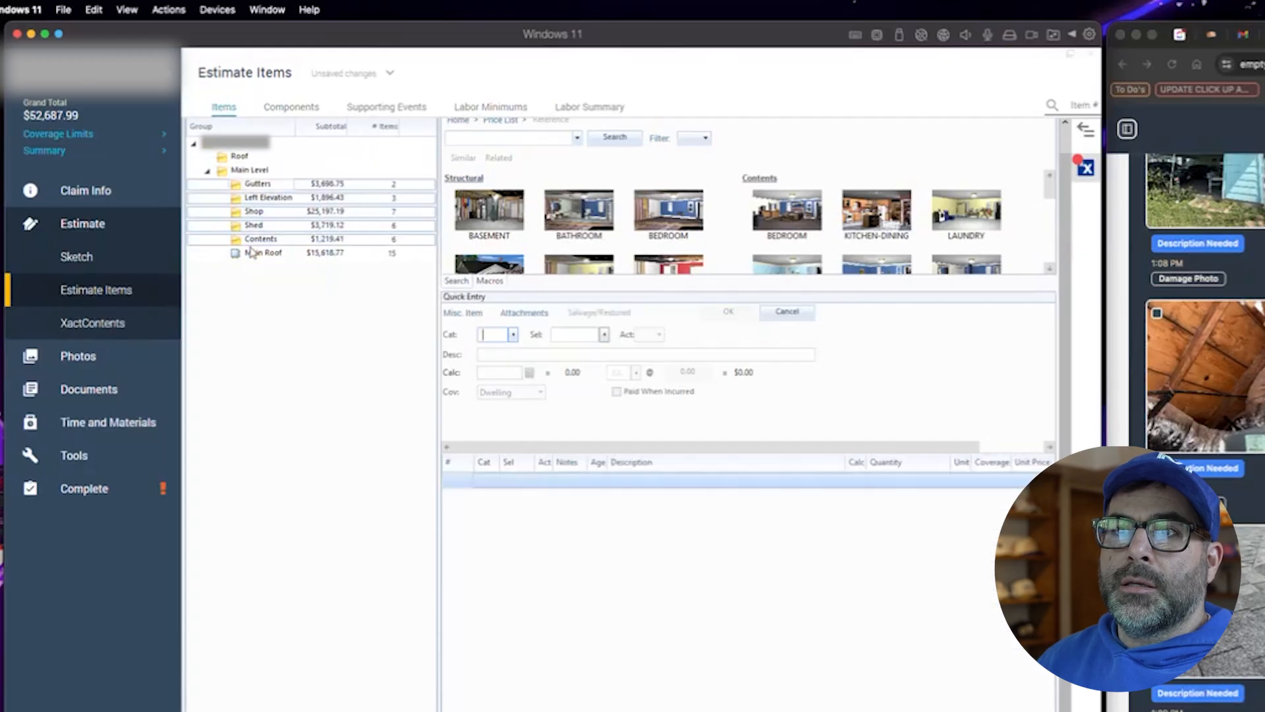
right_click(239, 161)
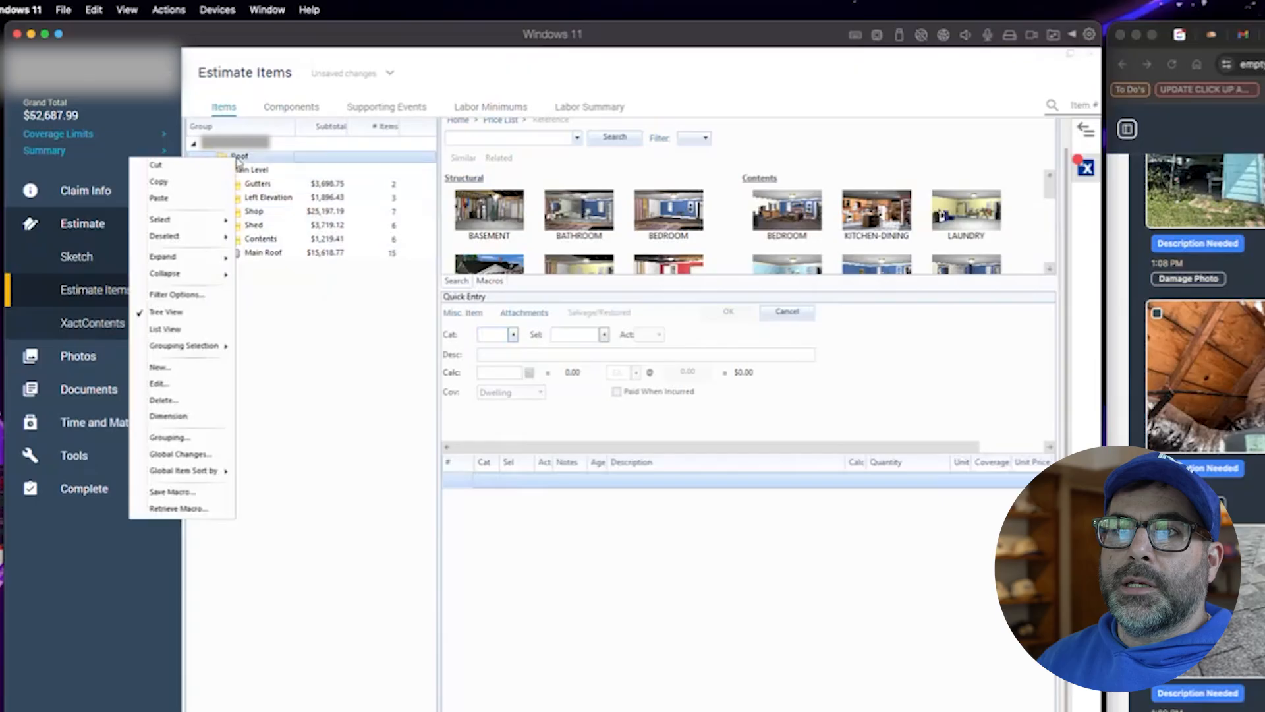
left_click(163, 400)
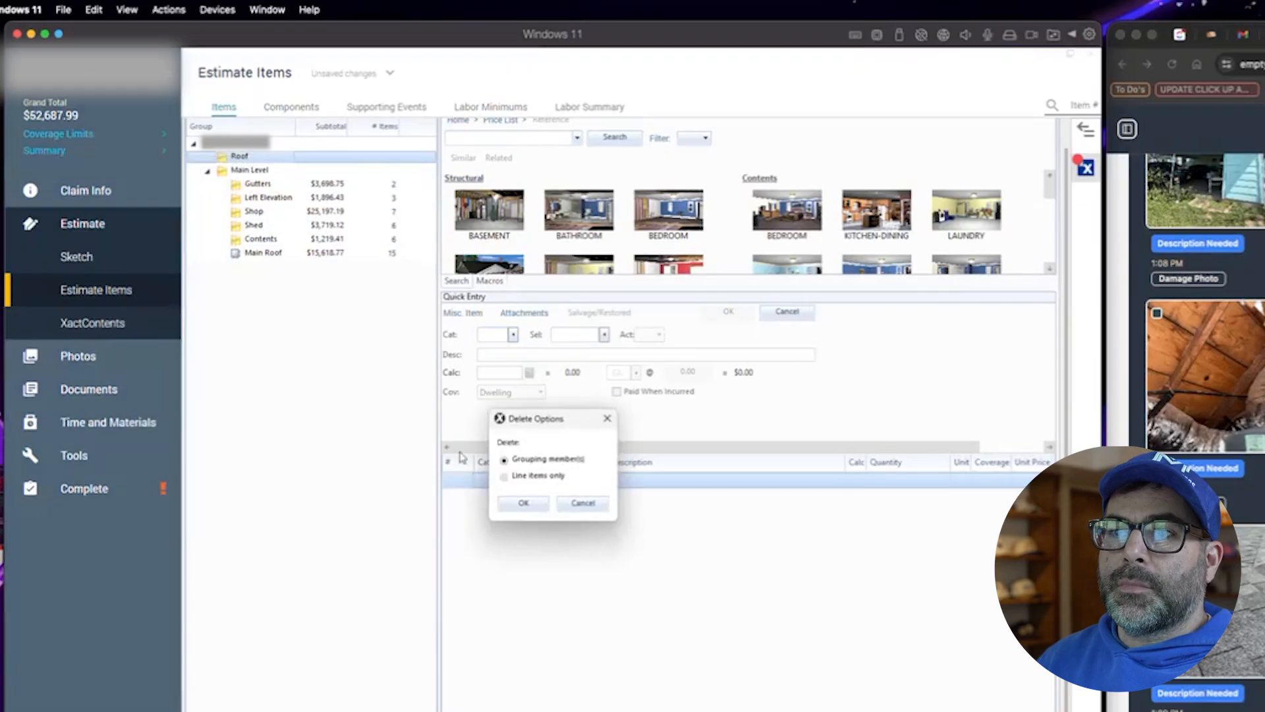
left_click(524, 503)
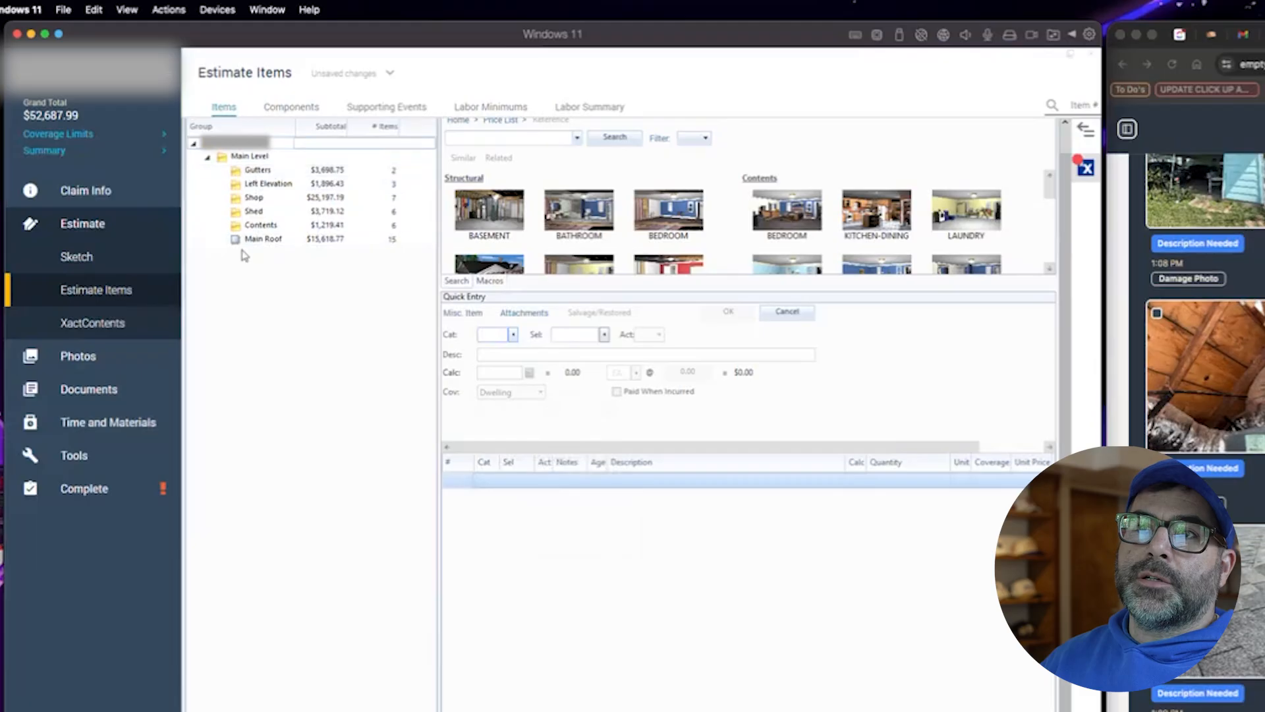
left_click_drag(267, 241, 256, 172)
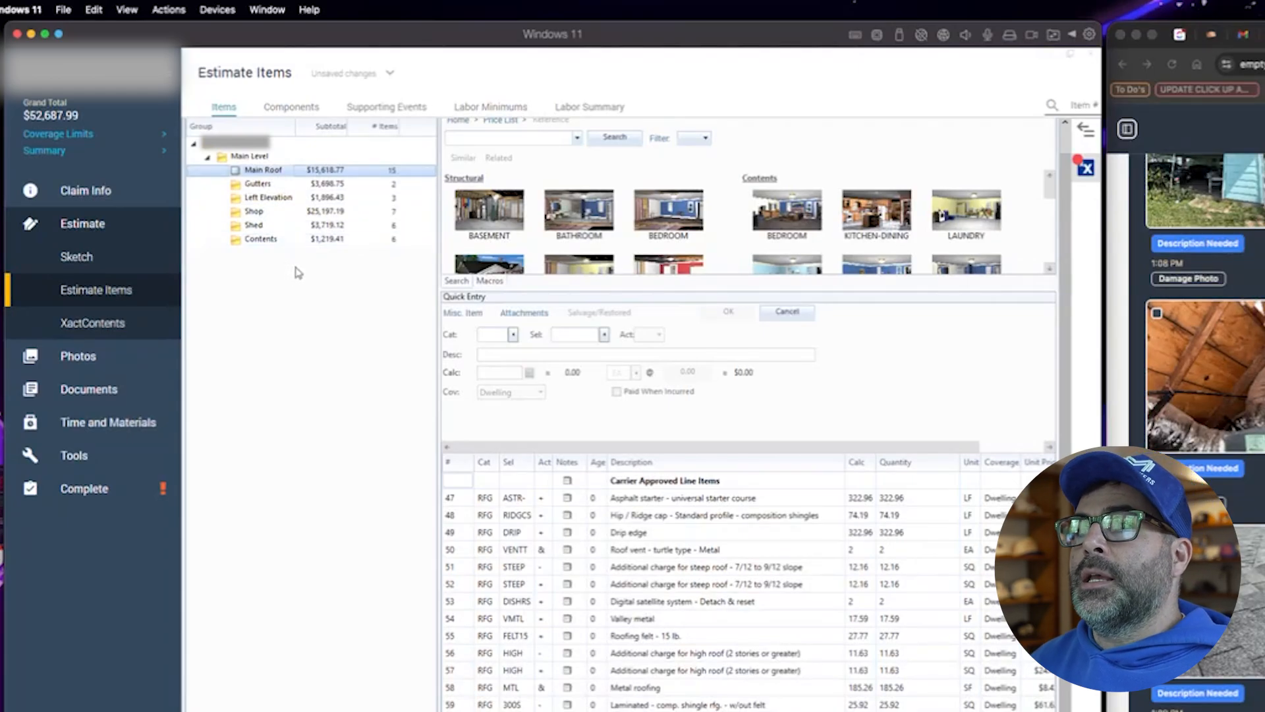
- Review the line items of each group under Main Level and a damage photo in the browser
left_click(261, 187)
left_click(271, 200)
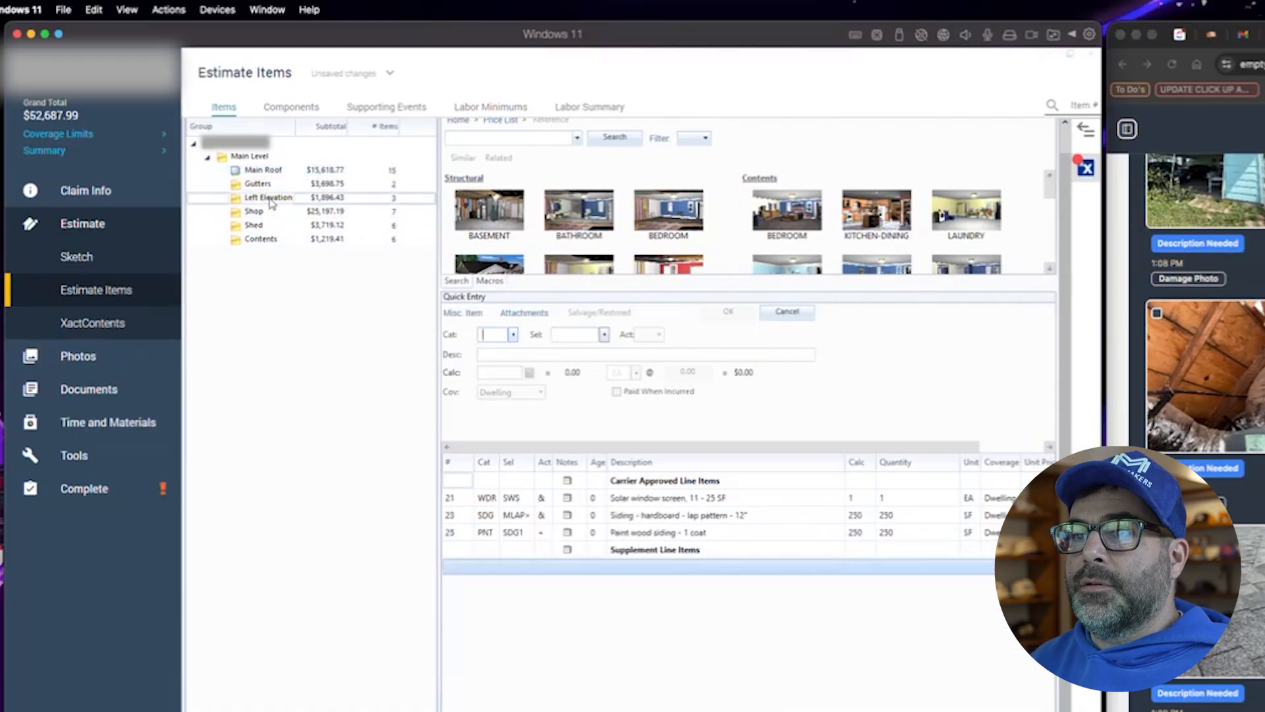
left_click(264, 171)
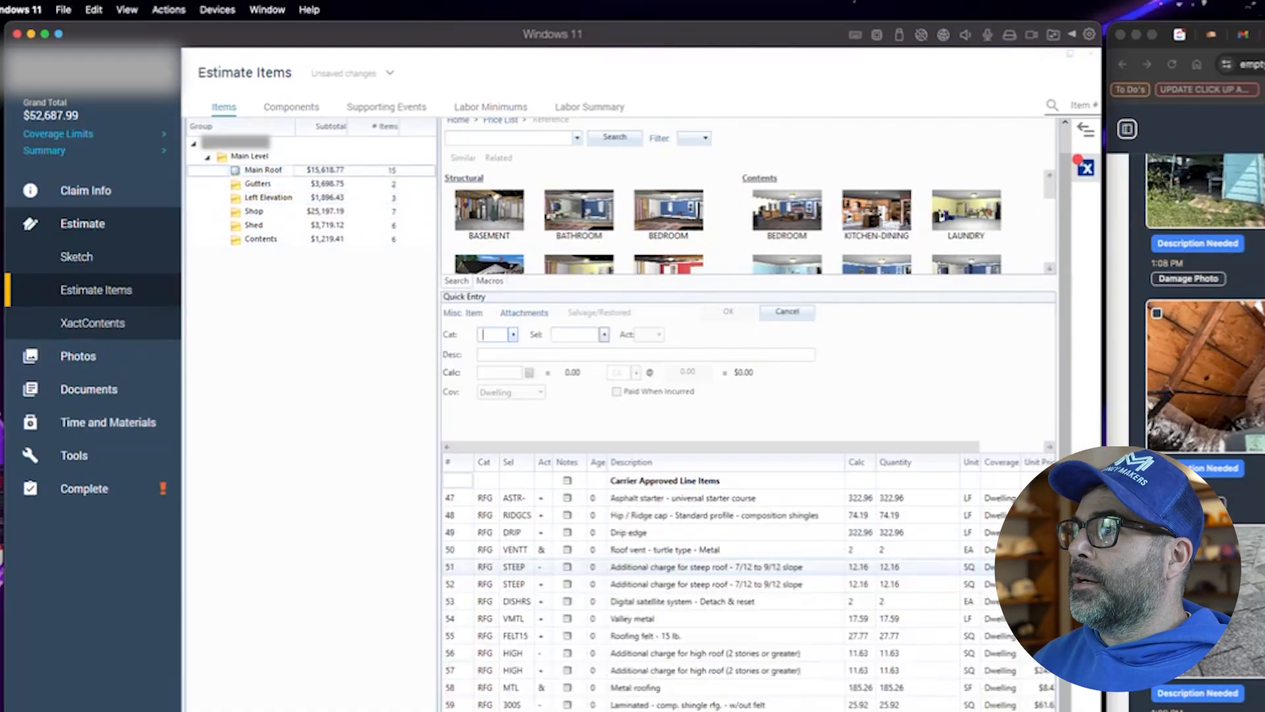
scroll(1204, 329, "up", 20)
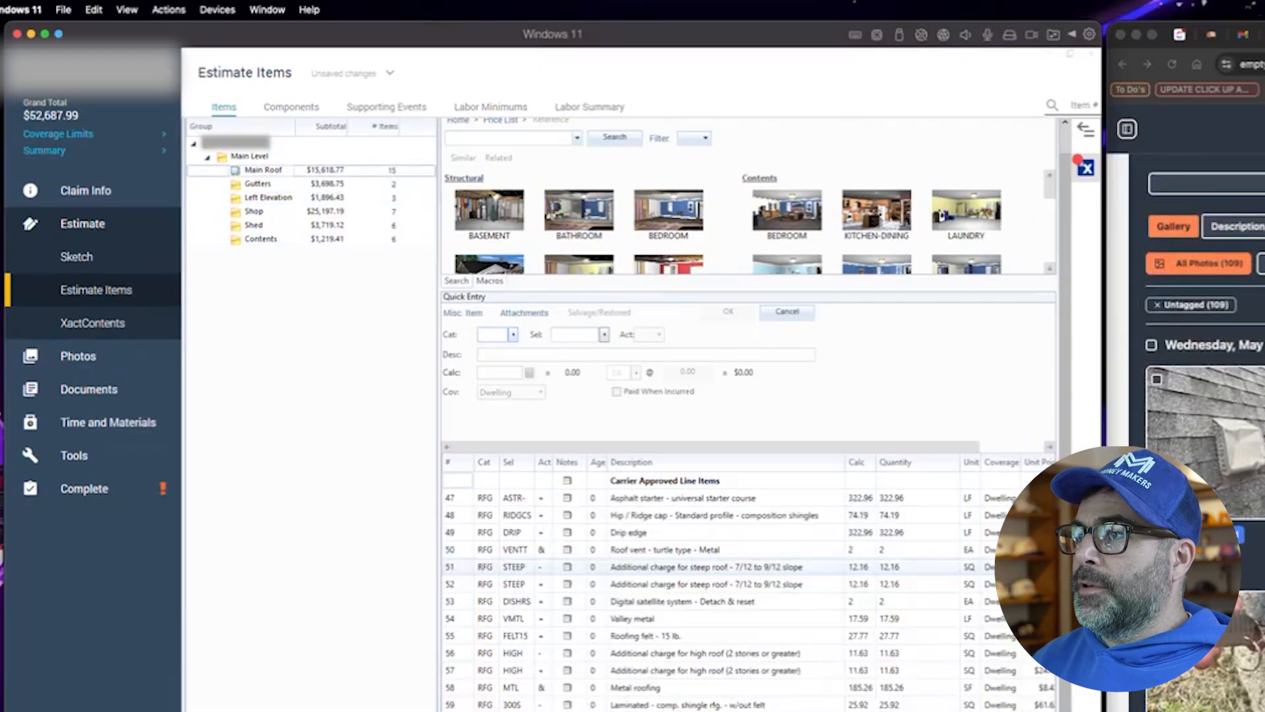
left_click(1219, 435)
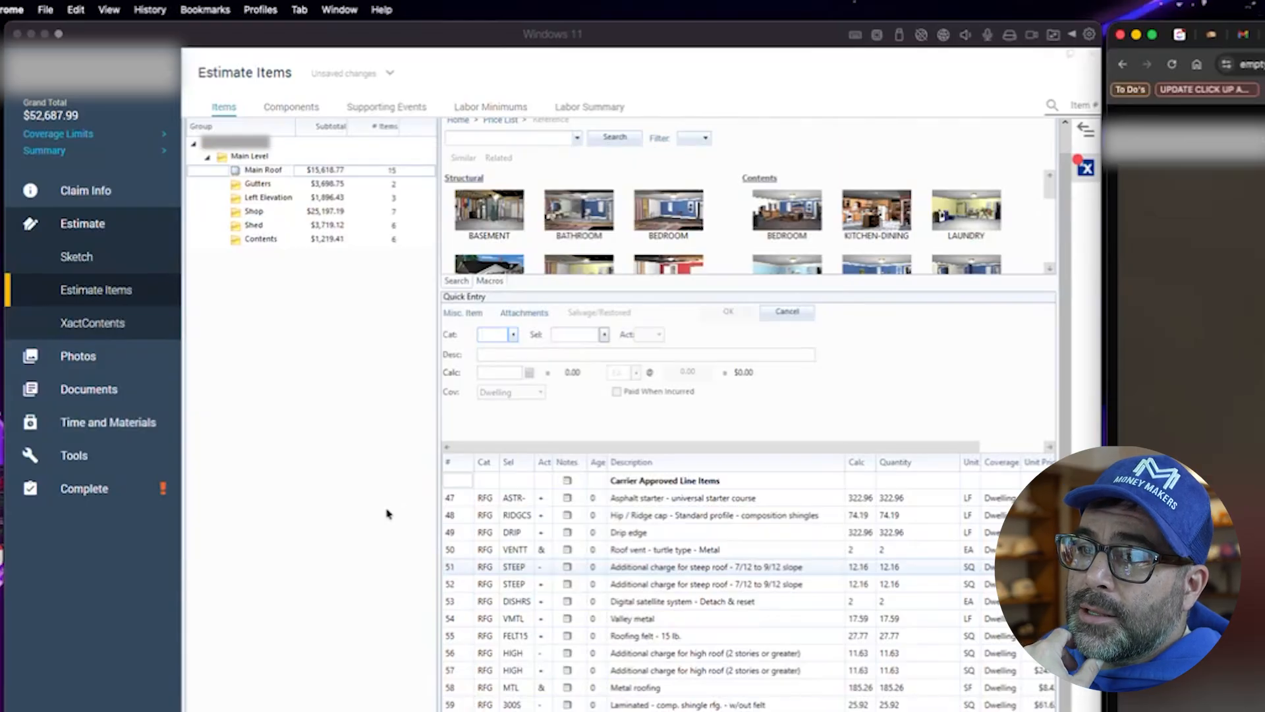
left_click(319, 336)
left_click(263, 201)
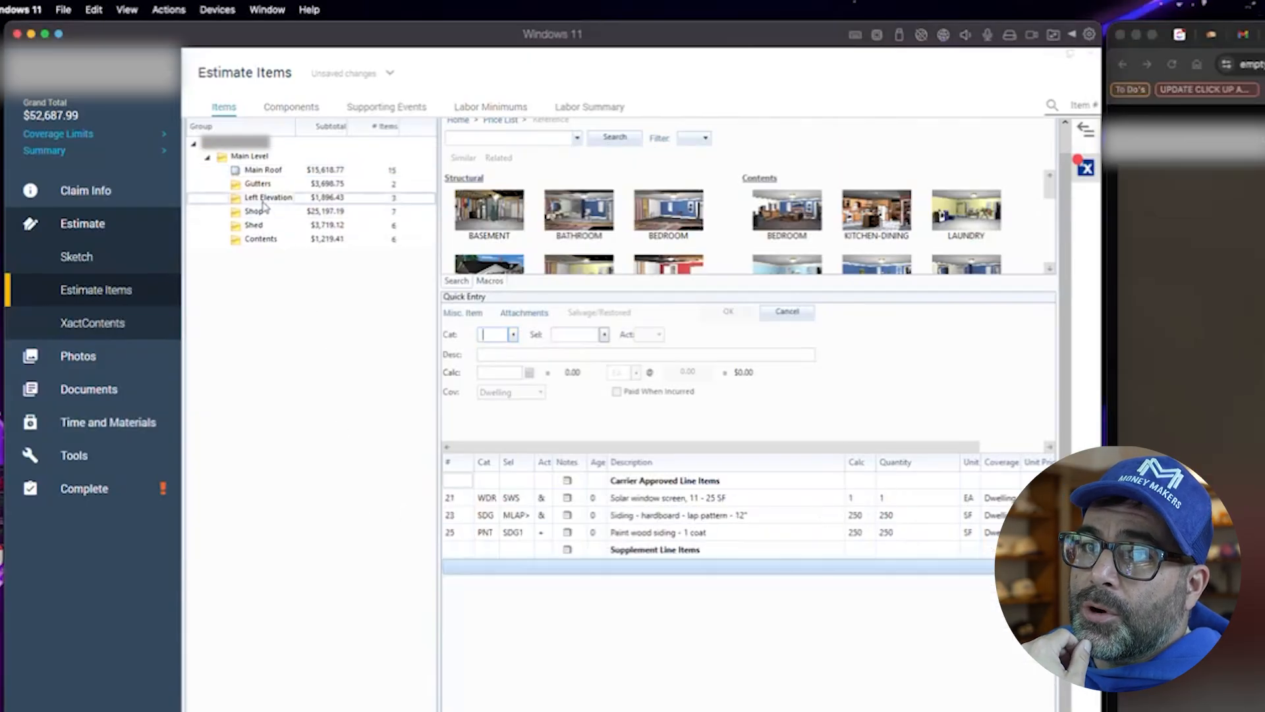
left_click(263, 211)
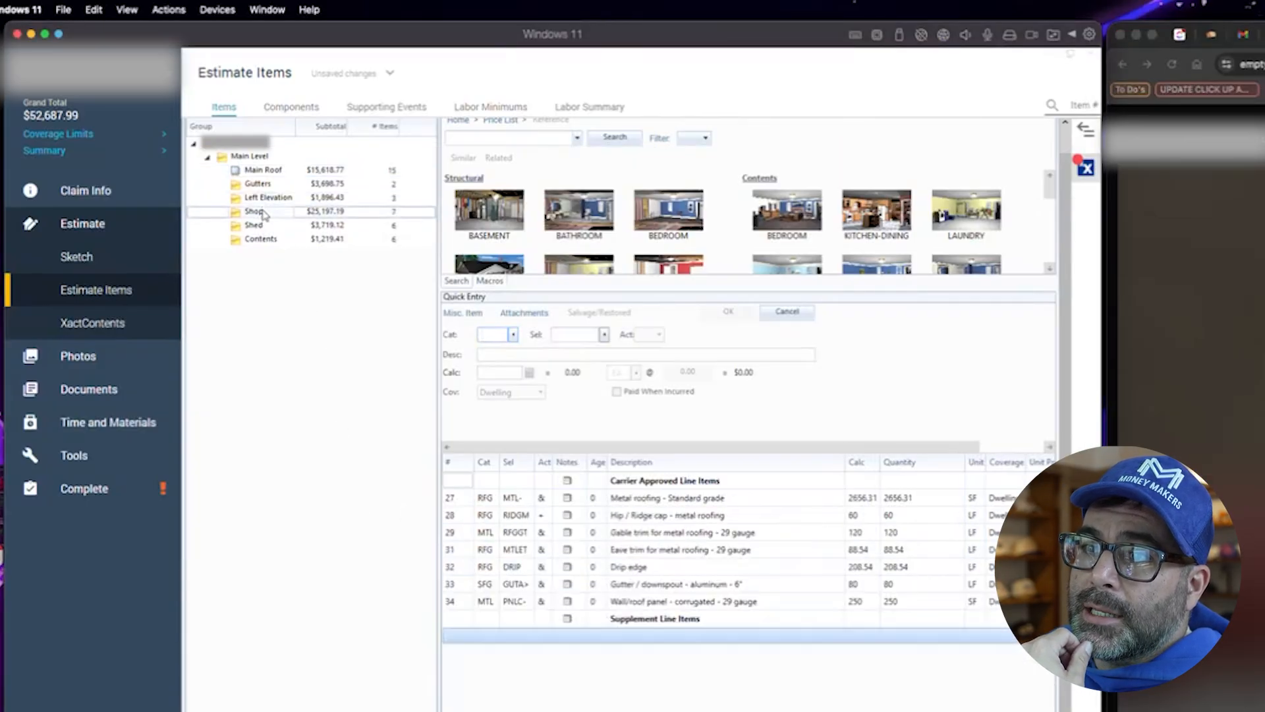
- Inspect the unit price details of the Shop's gable trim line item
left_click(730, 533)
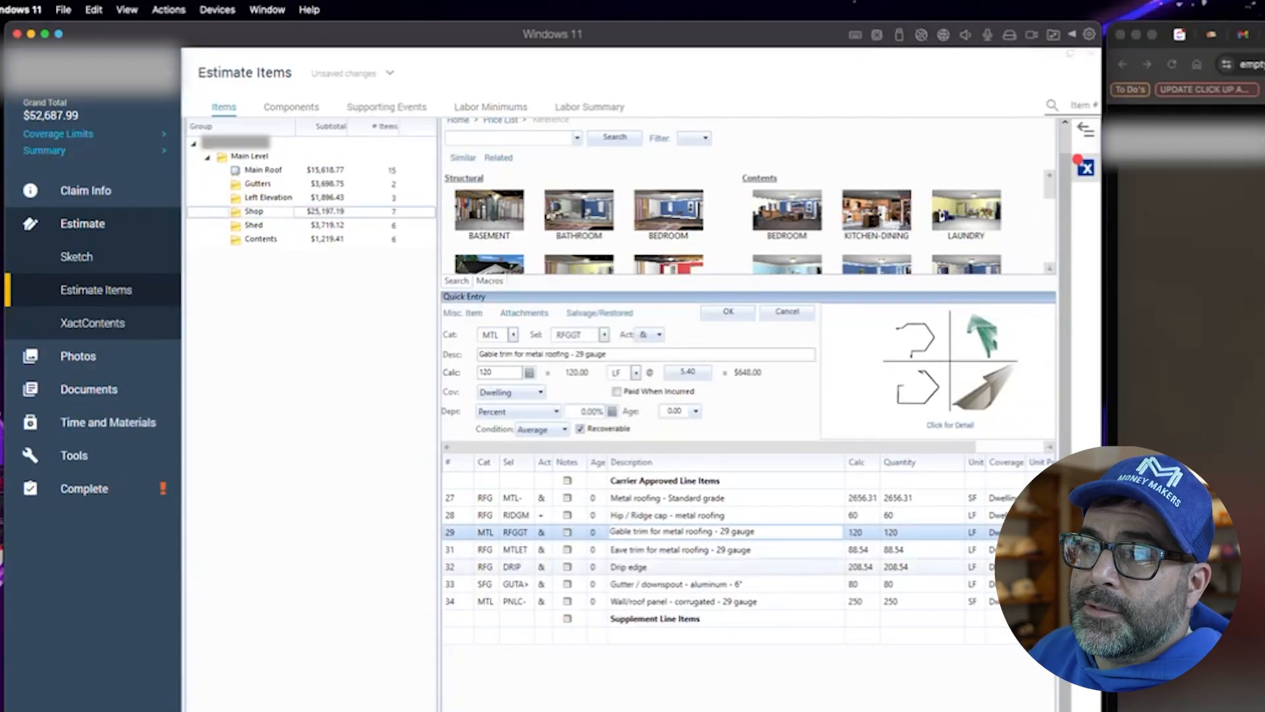
left_click_drag(440, 690, 350, 686)
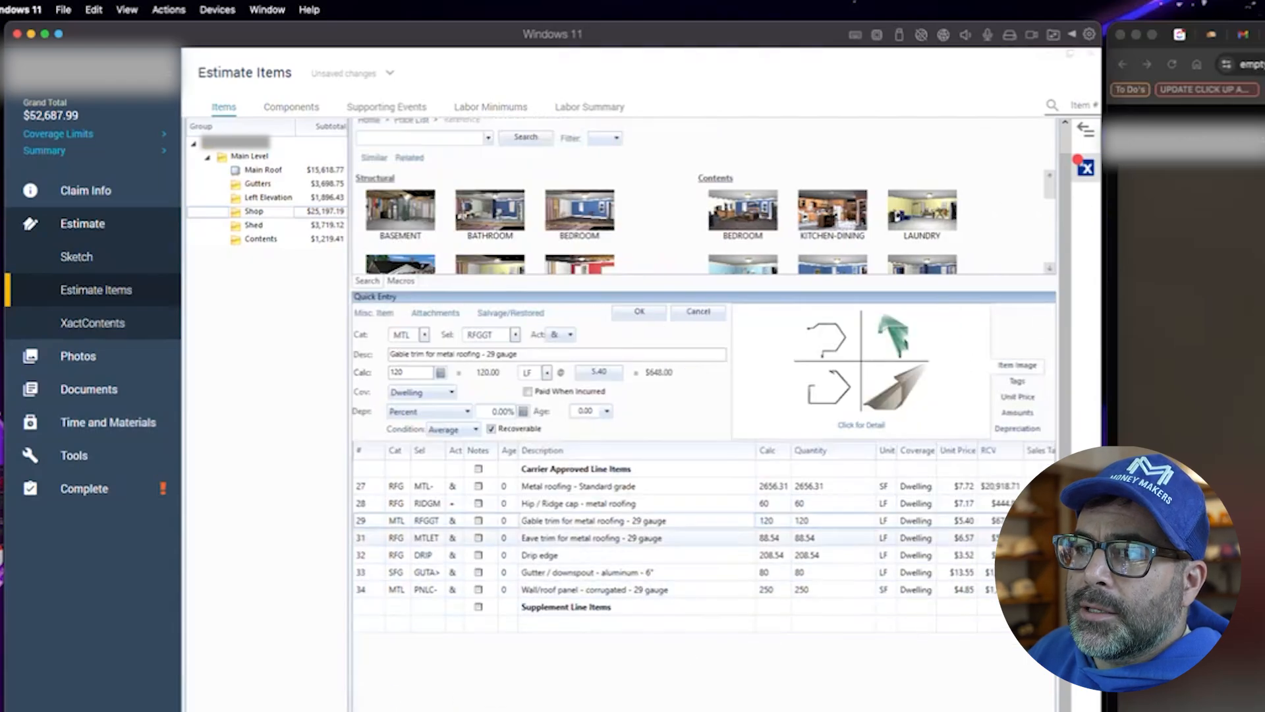
left_click(969, 526)
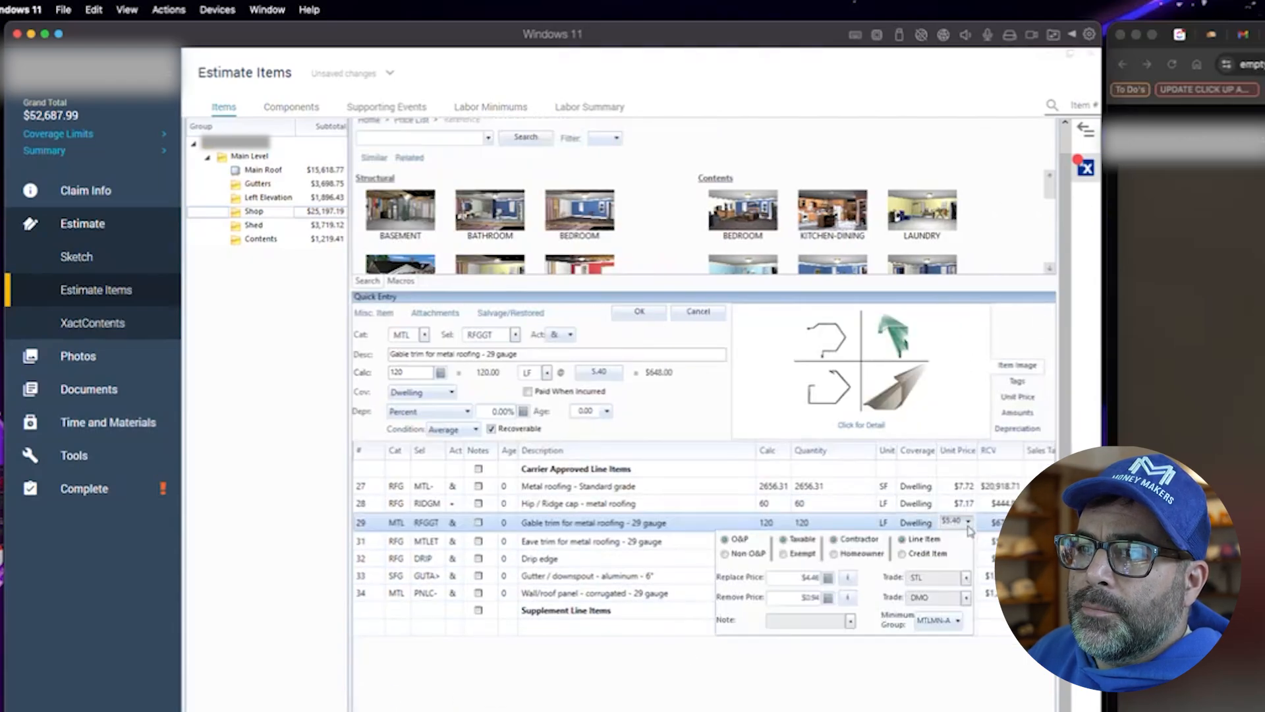
left_click(895, 641)
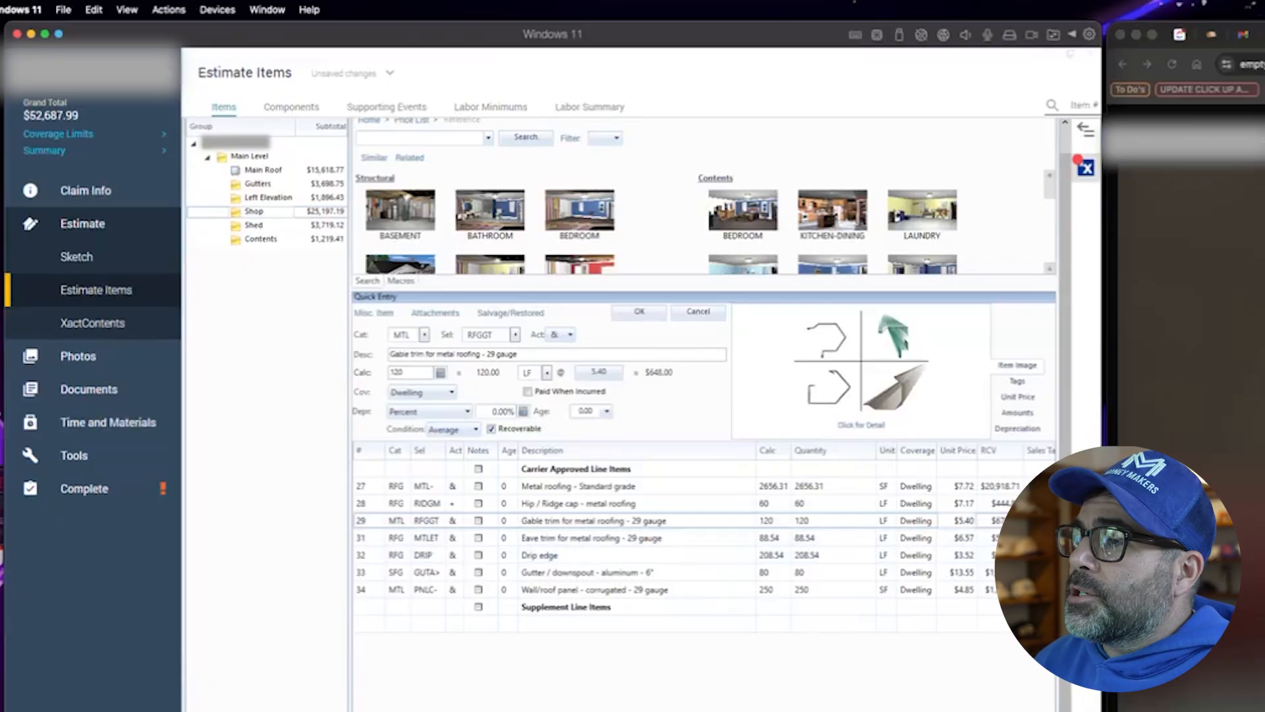
- Read the task comment requesting emergency tarping in the browser's task manager
left_click(1168, 179)
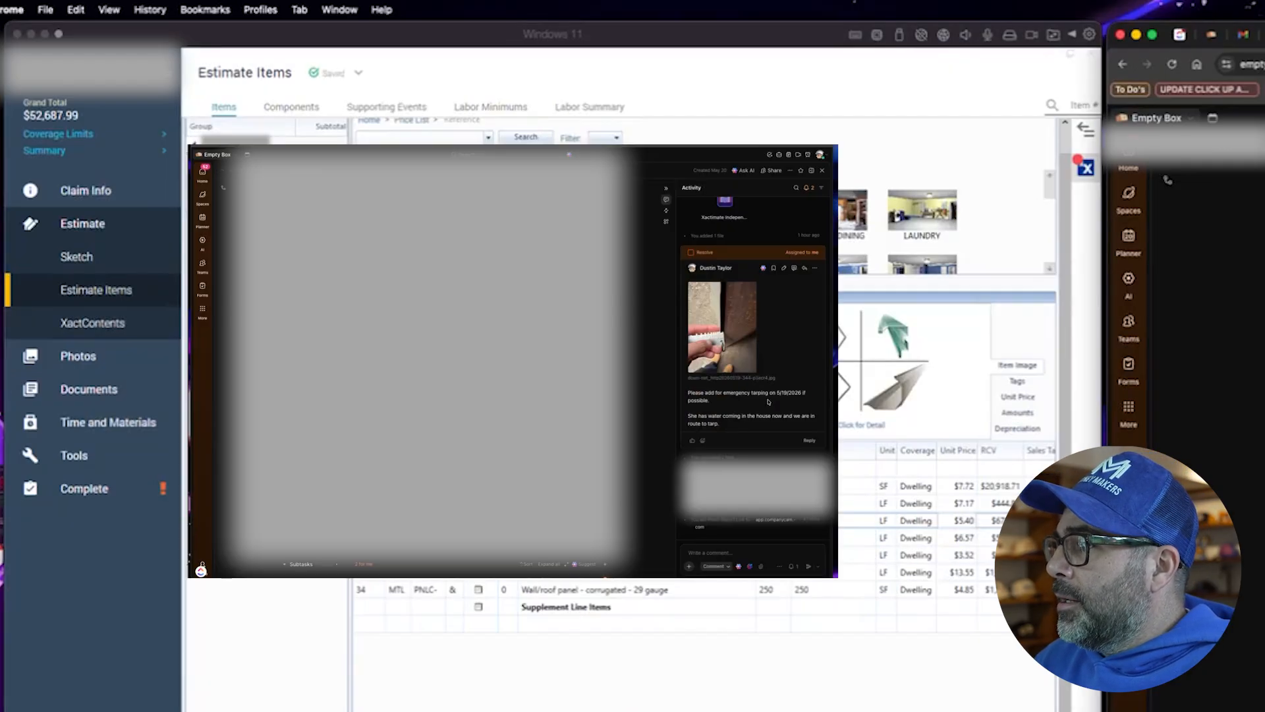
left_click_drag(731, 427, 697, 418)
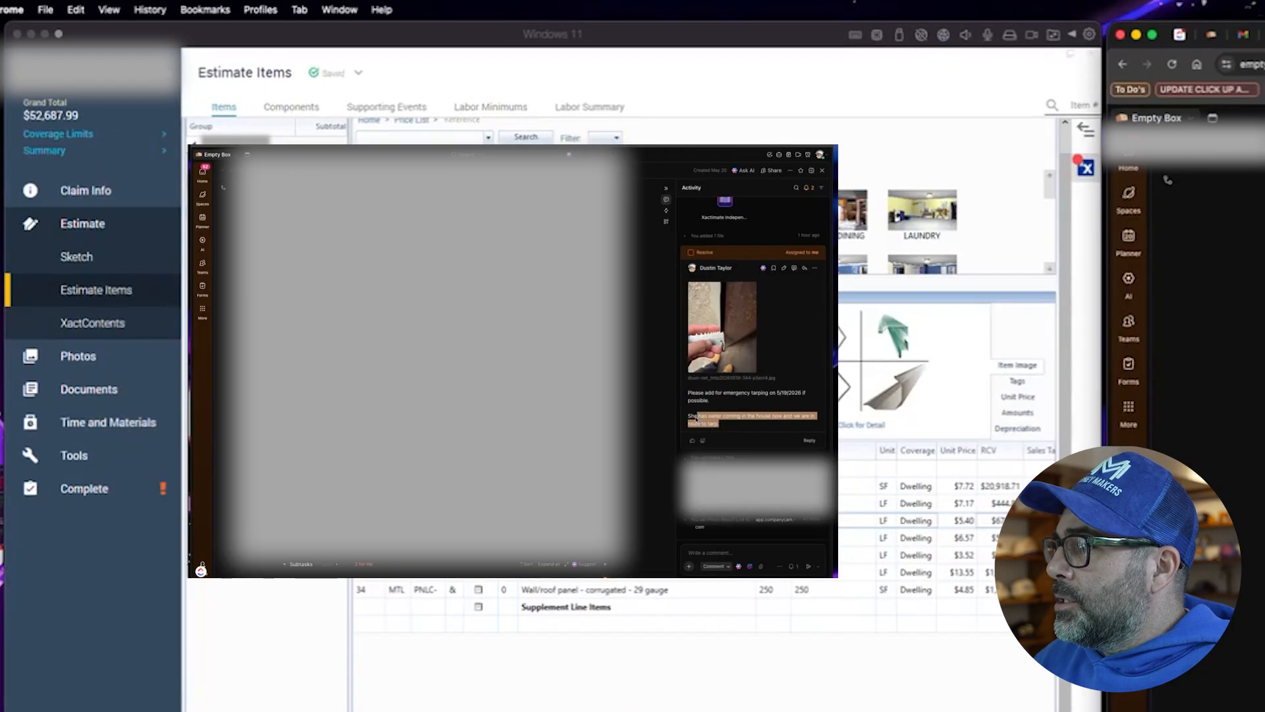
left_click(718, 424)
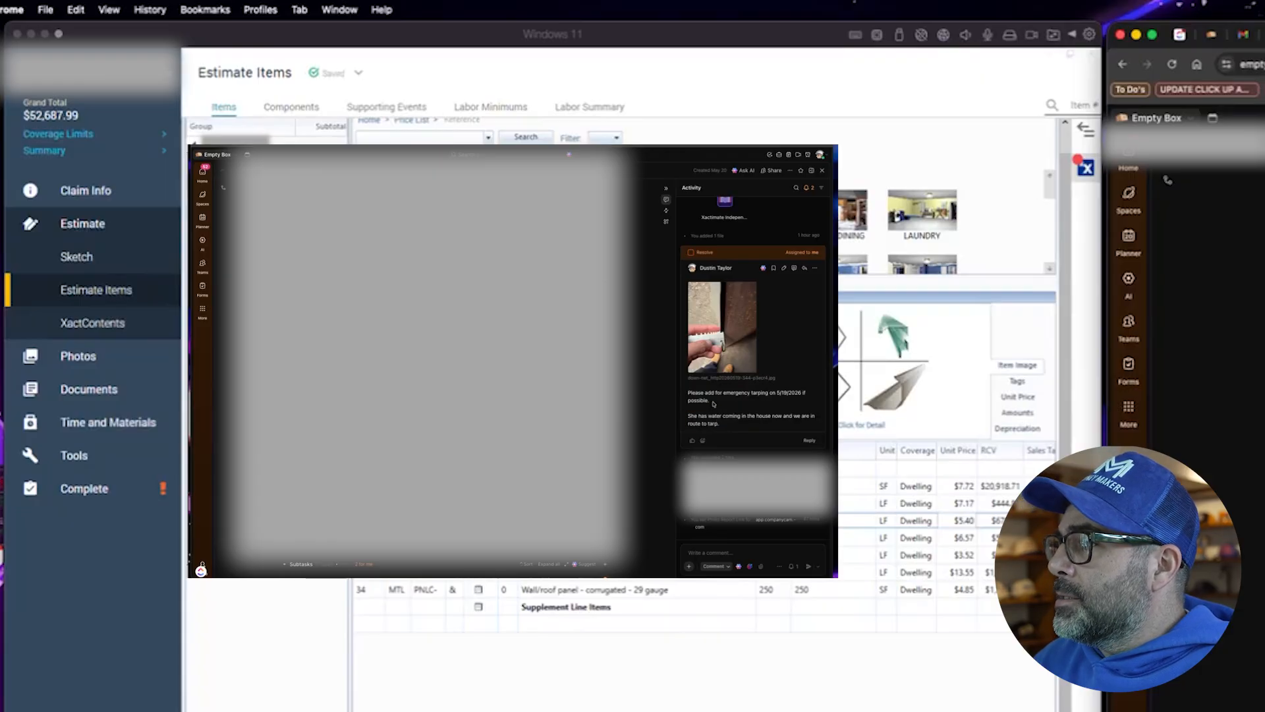
left_click_drag(713, 403, 690, 393)
left_click(746, 383)
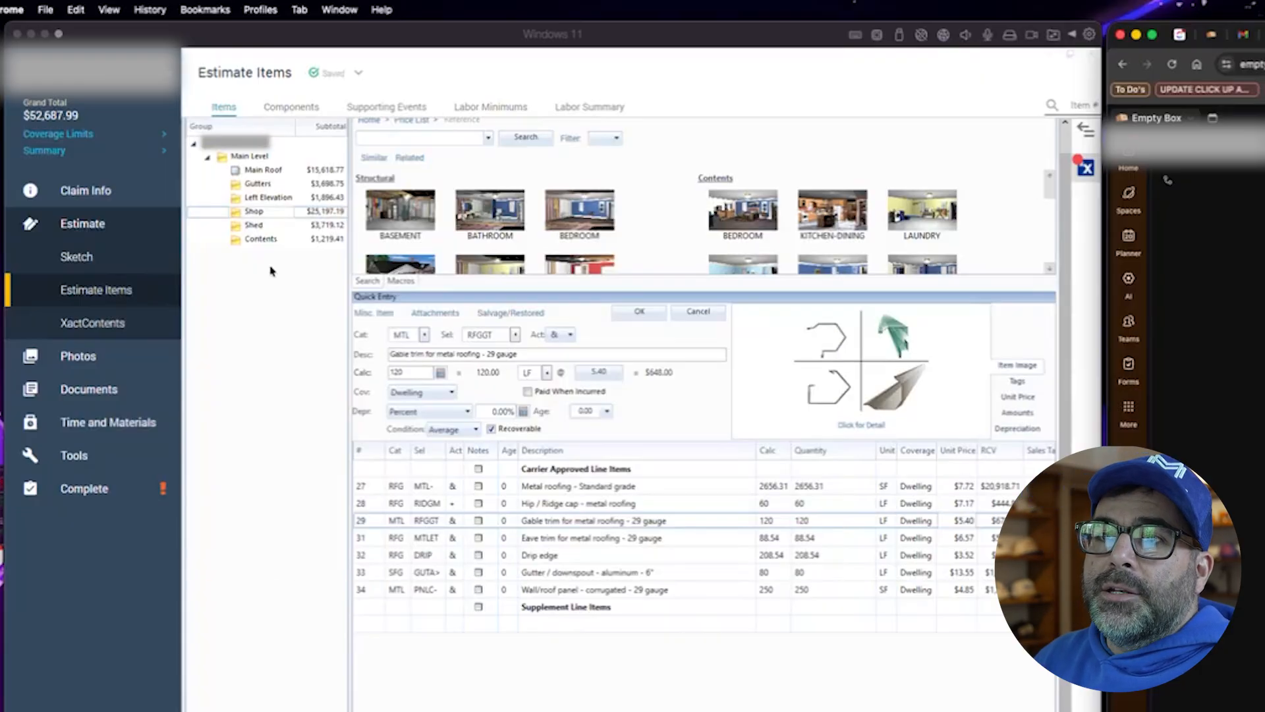
left_click(271, 267)
- Search the price list for tarp and add 'Tarp - poly - w/sandbags - per sq ft (lab & mat)' to Main Level
left_click(248, 159)
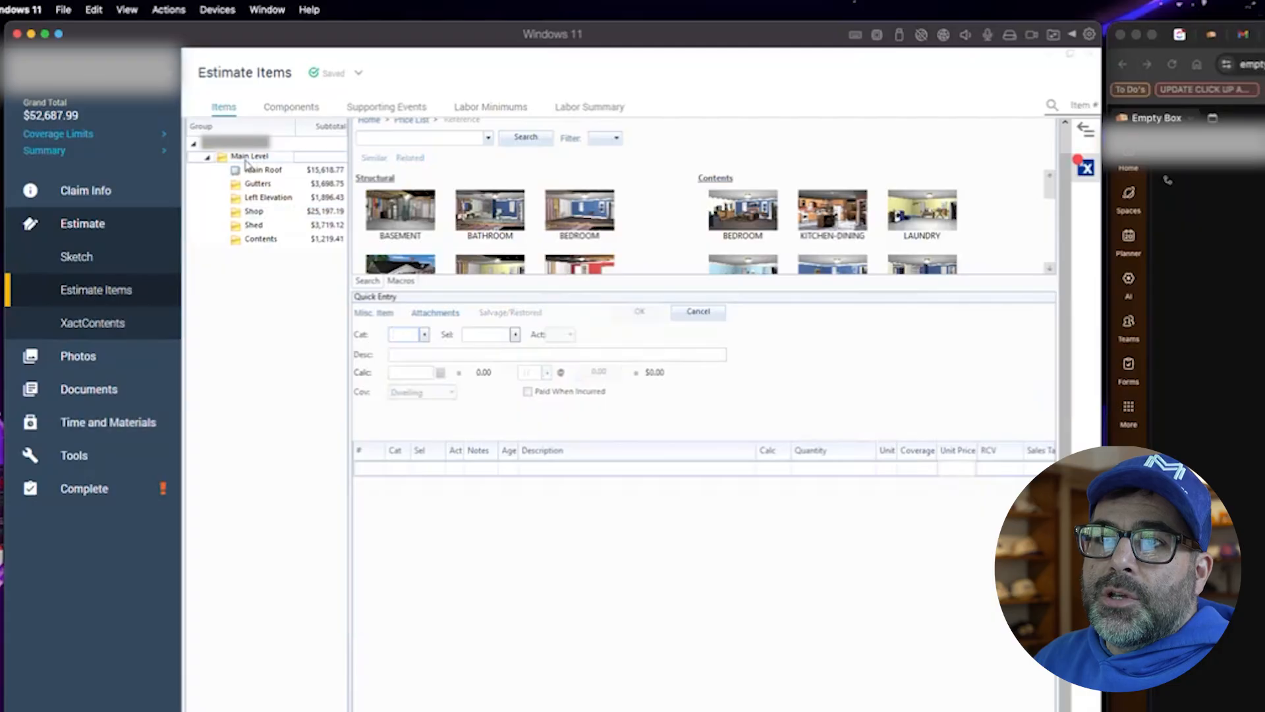
left_click(362, 469)
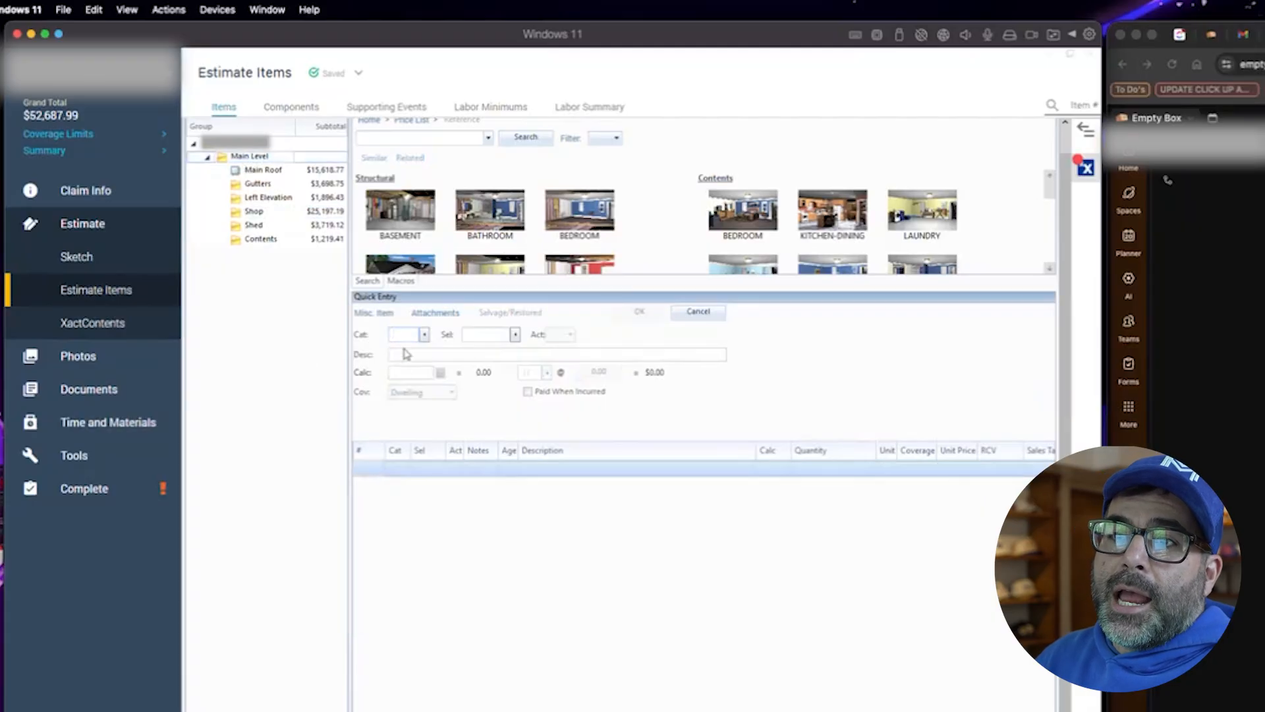
left_click(412, 138)
type("tarp")
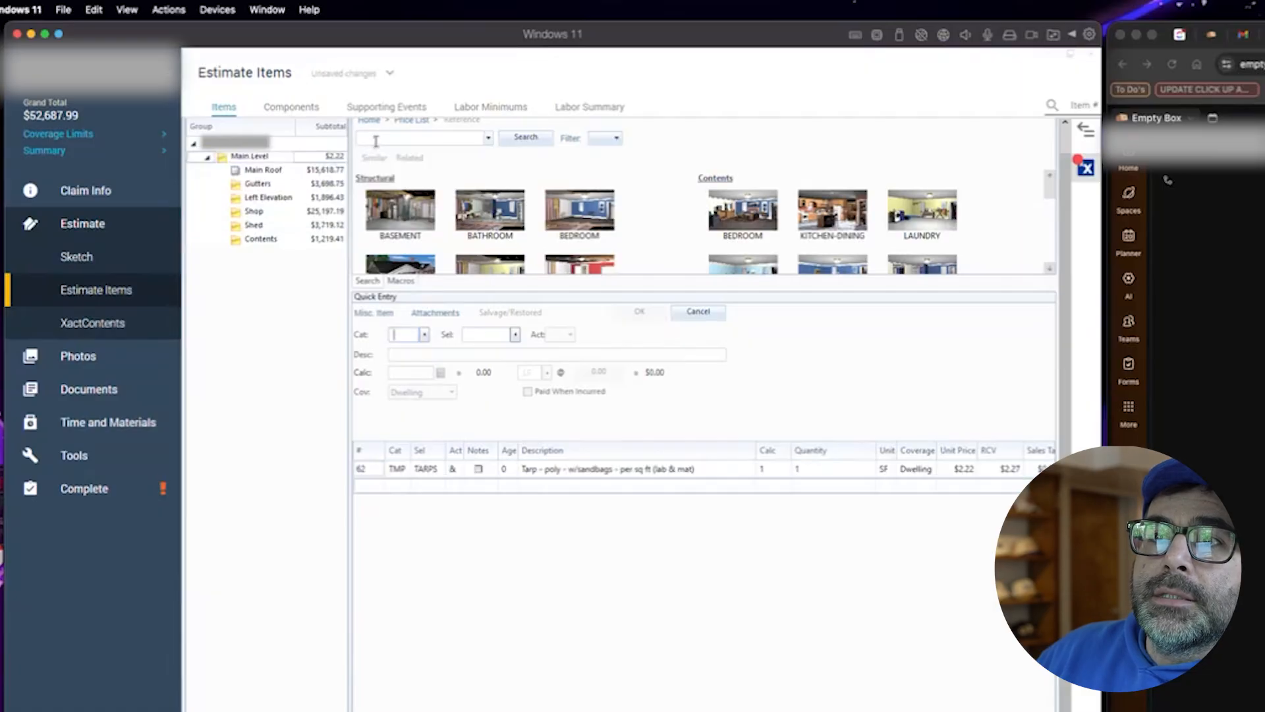
left_click(376, 140)
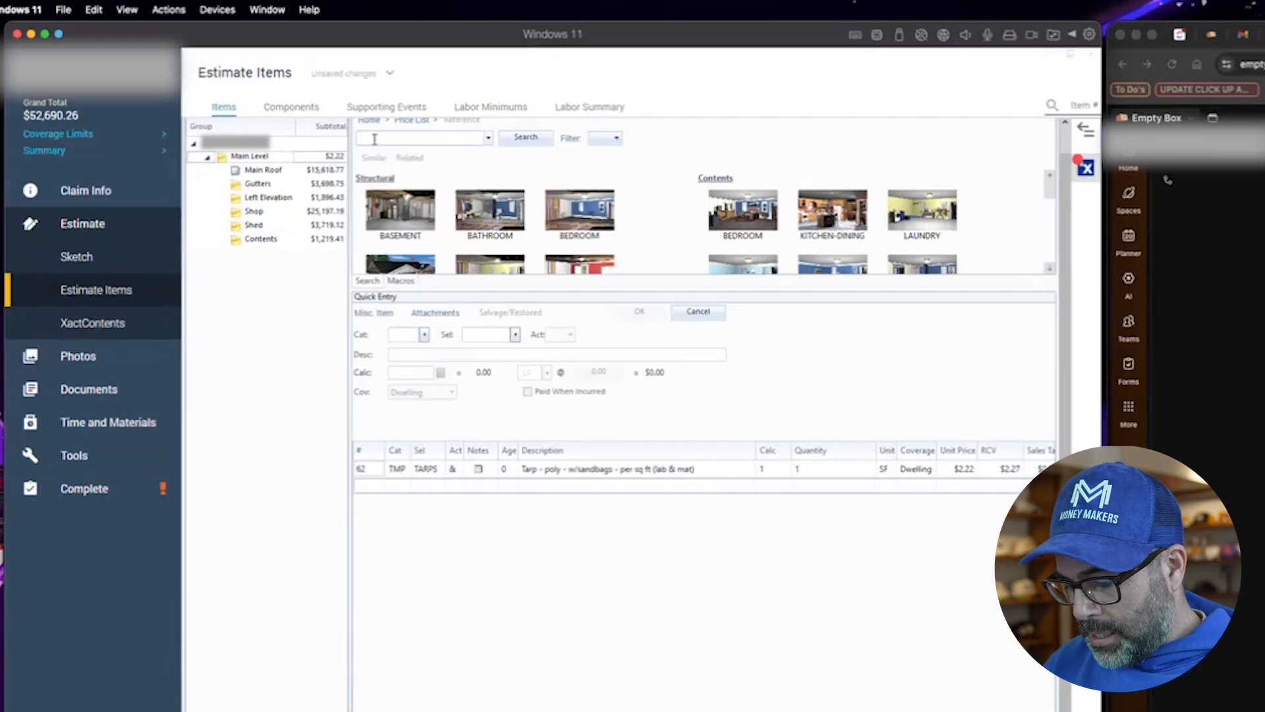
- Search for emergency and add 'Emergency service call - during business hours' to Main Level
type("emer")
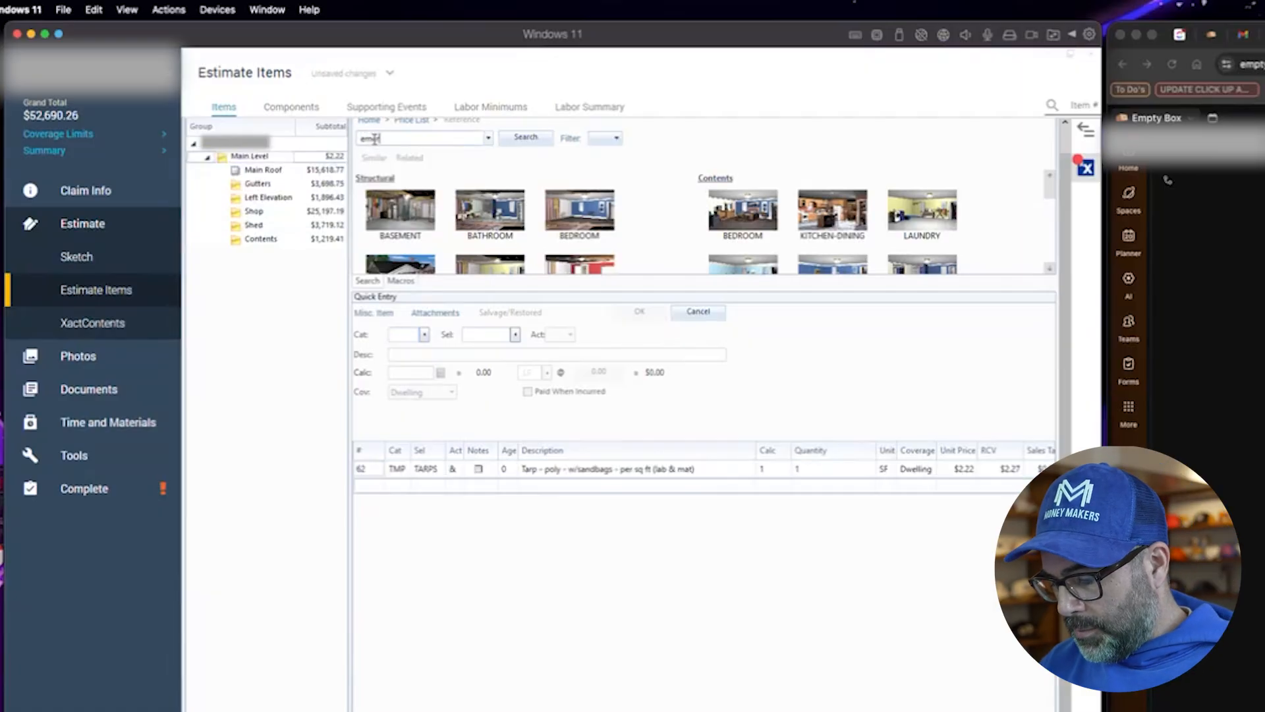
type("gency")
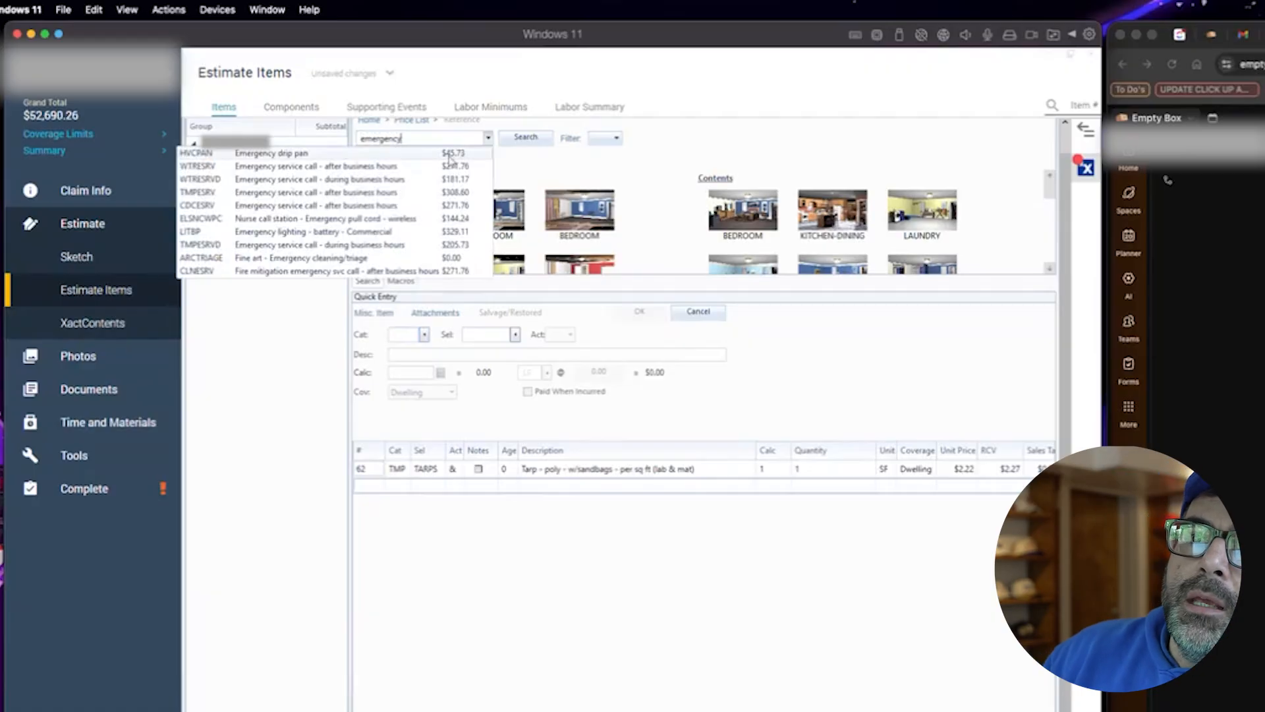
left_click(356, 179)
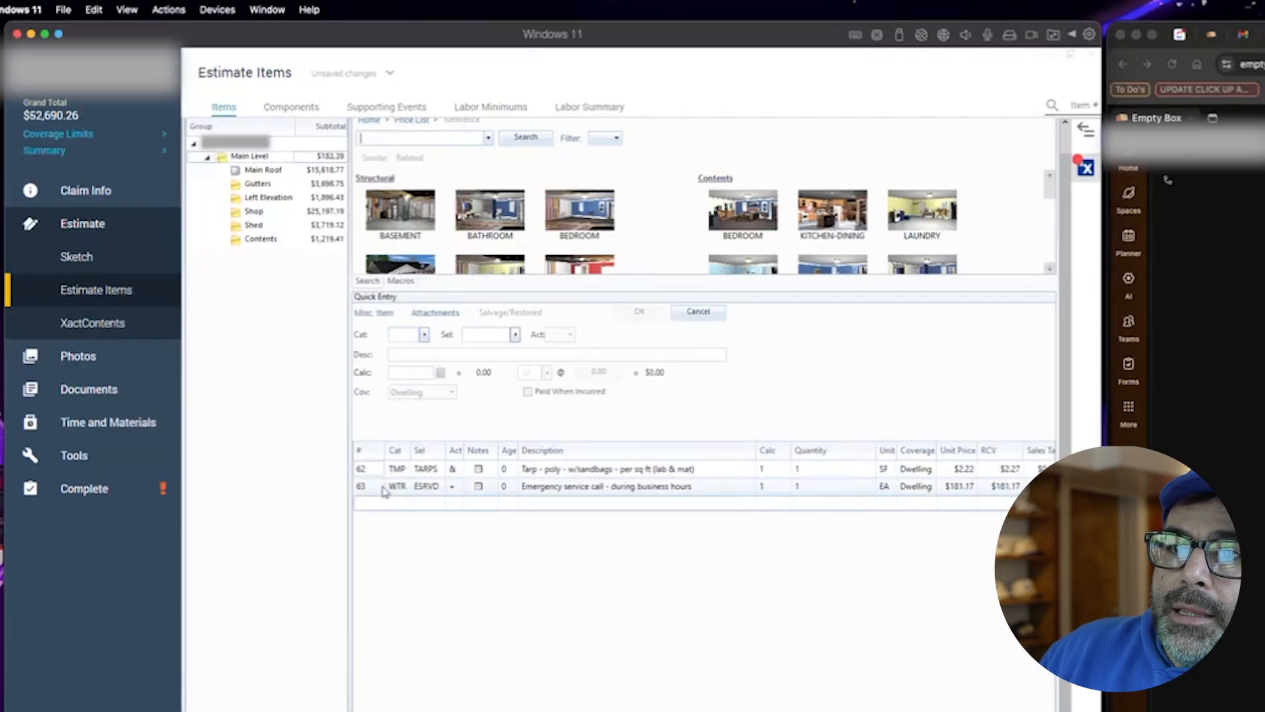
- Move the emergency service call line above the tarp line
left_click(386, 489)
left_click_drag(386, 488, 385, 469)
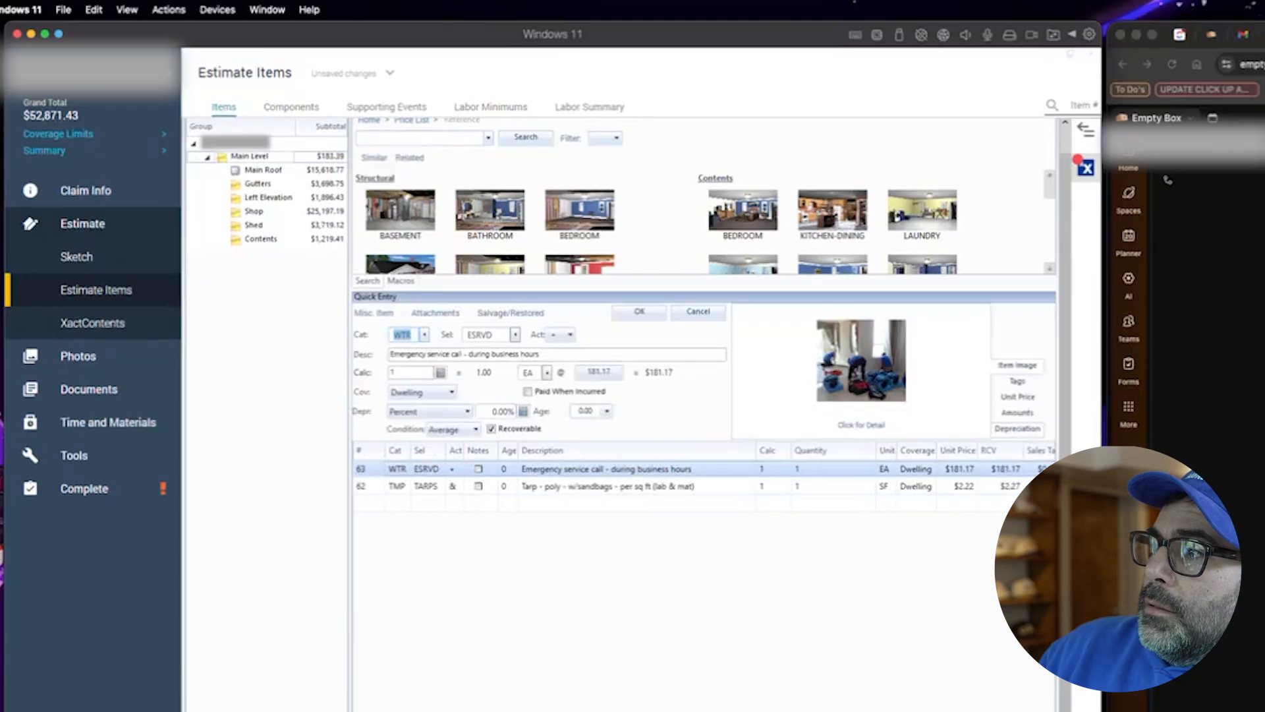
left_click(757, 580)
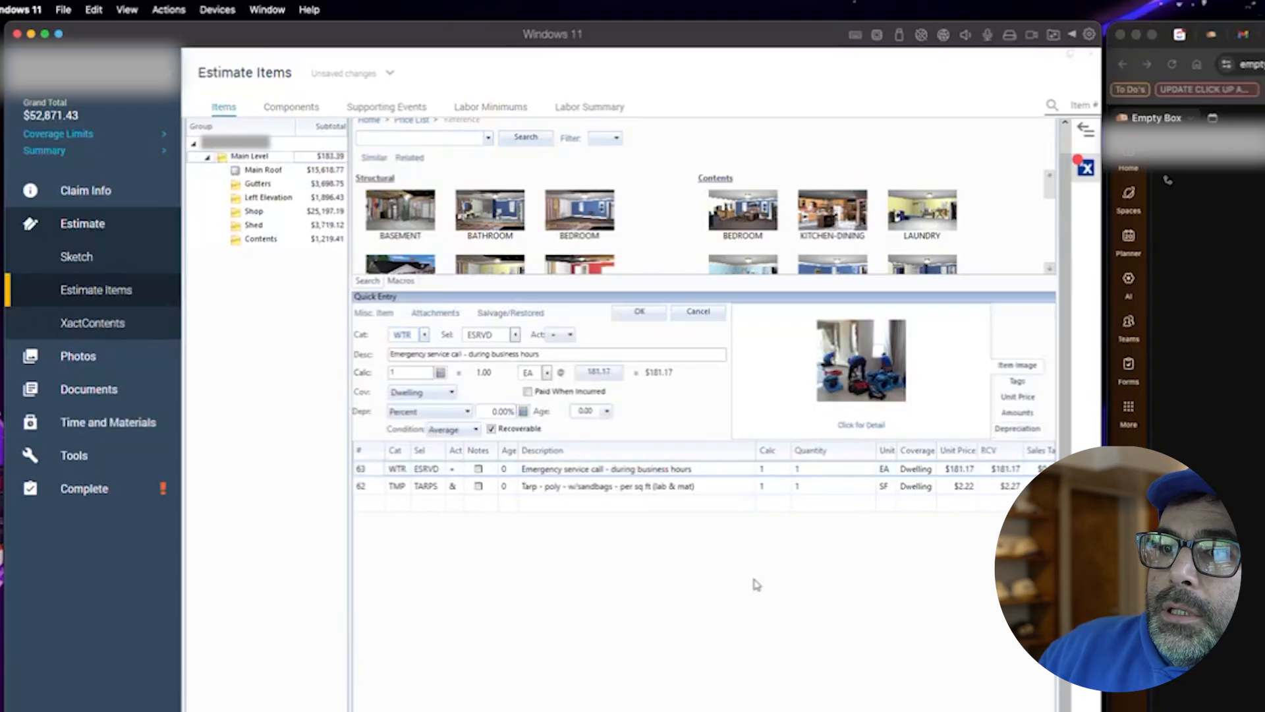
- Set the tarp line's quantity calculation to 10*20 square feet
left_click(768, 488)
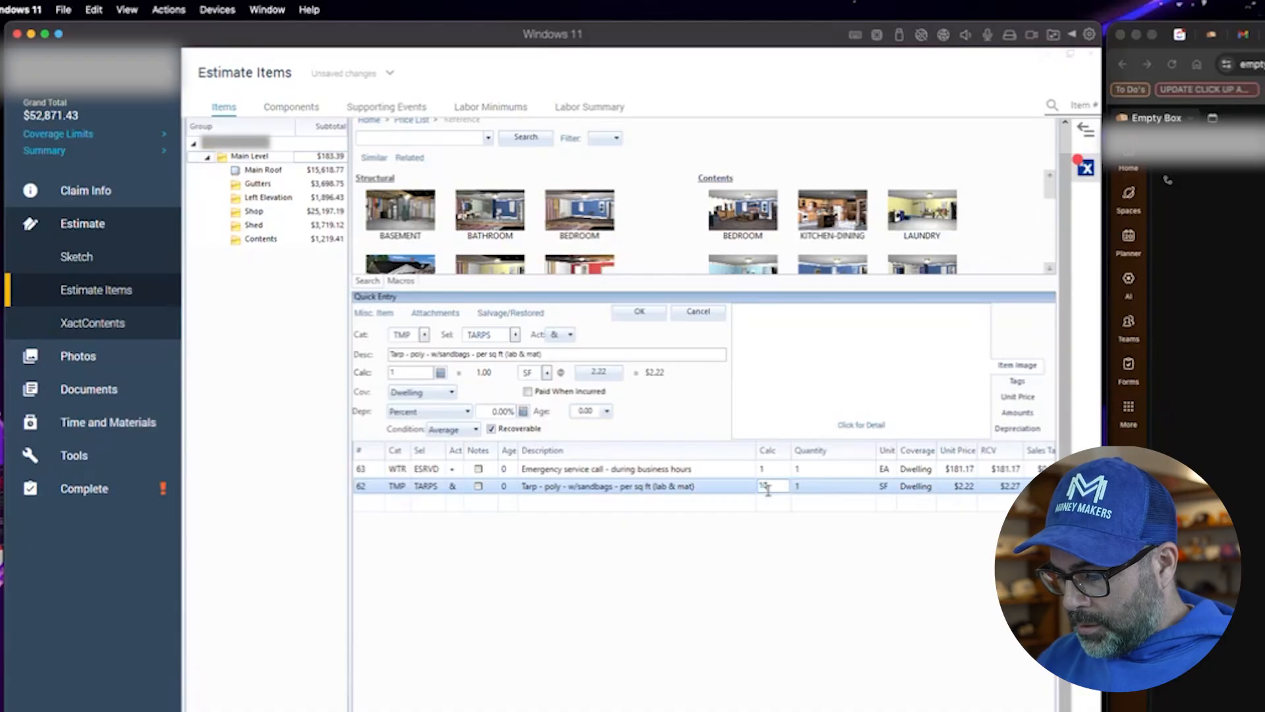
type("10*20")
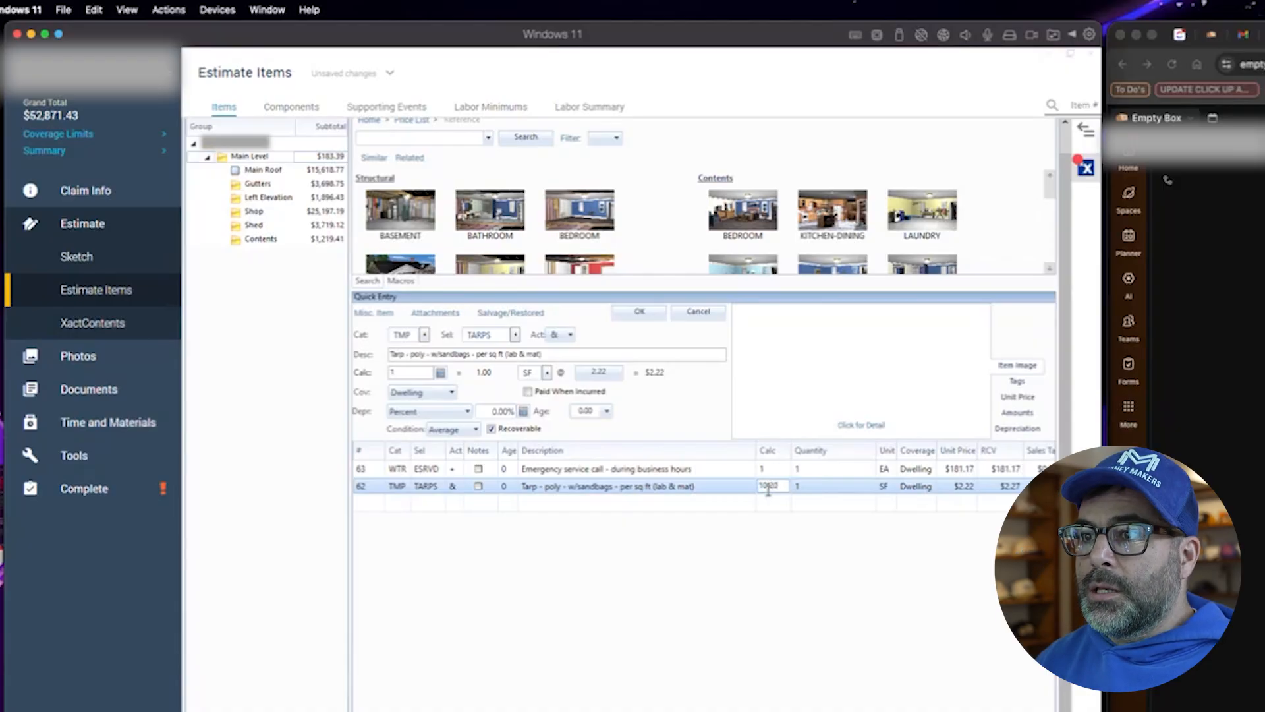
left_click(769, 591)
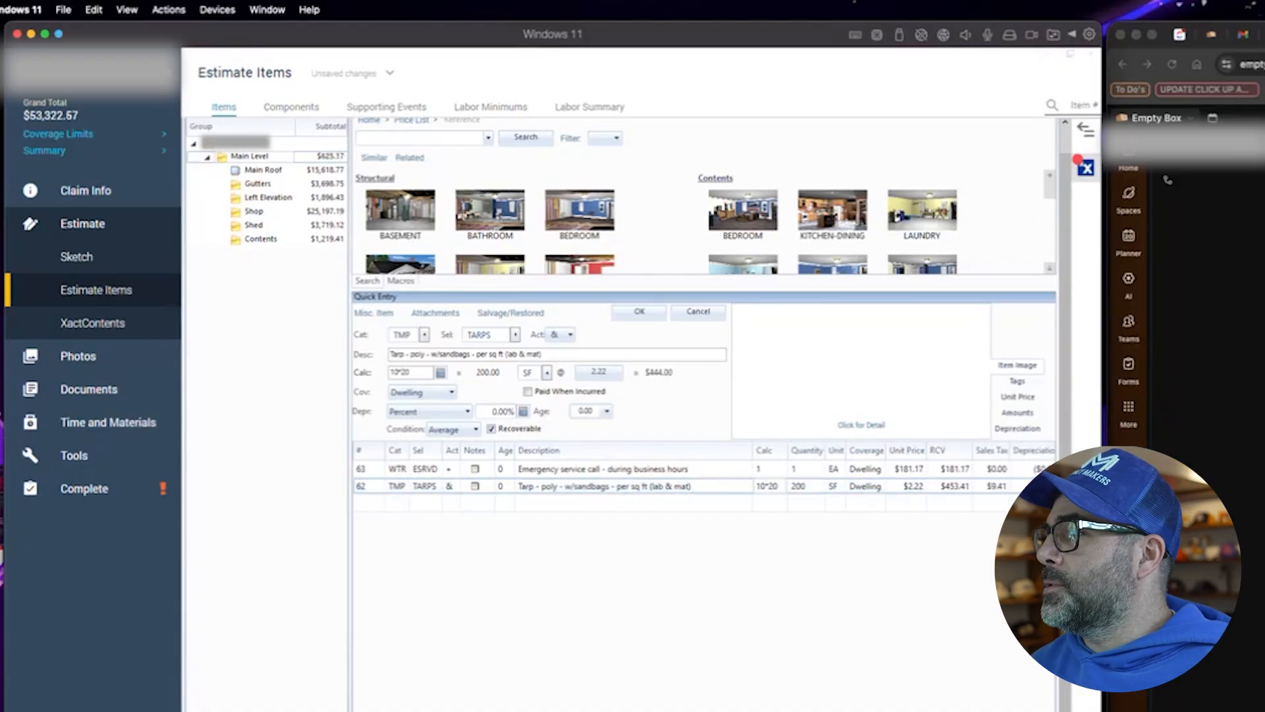
left_click(1168, 179)
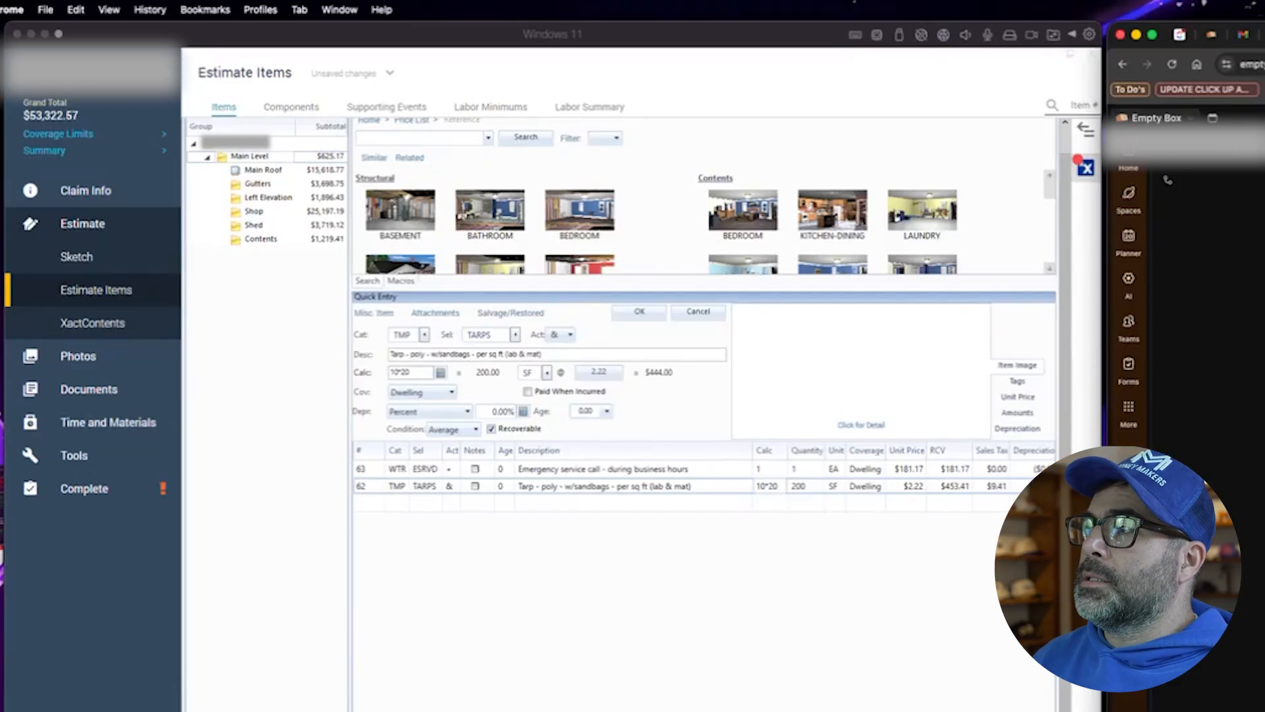
- Open the Main Roof group, then view the tarp photo in the job's photo gallery
left_click(539, 618)
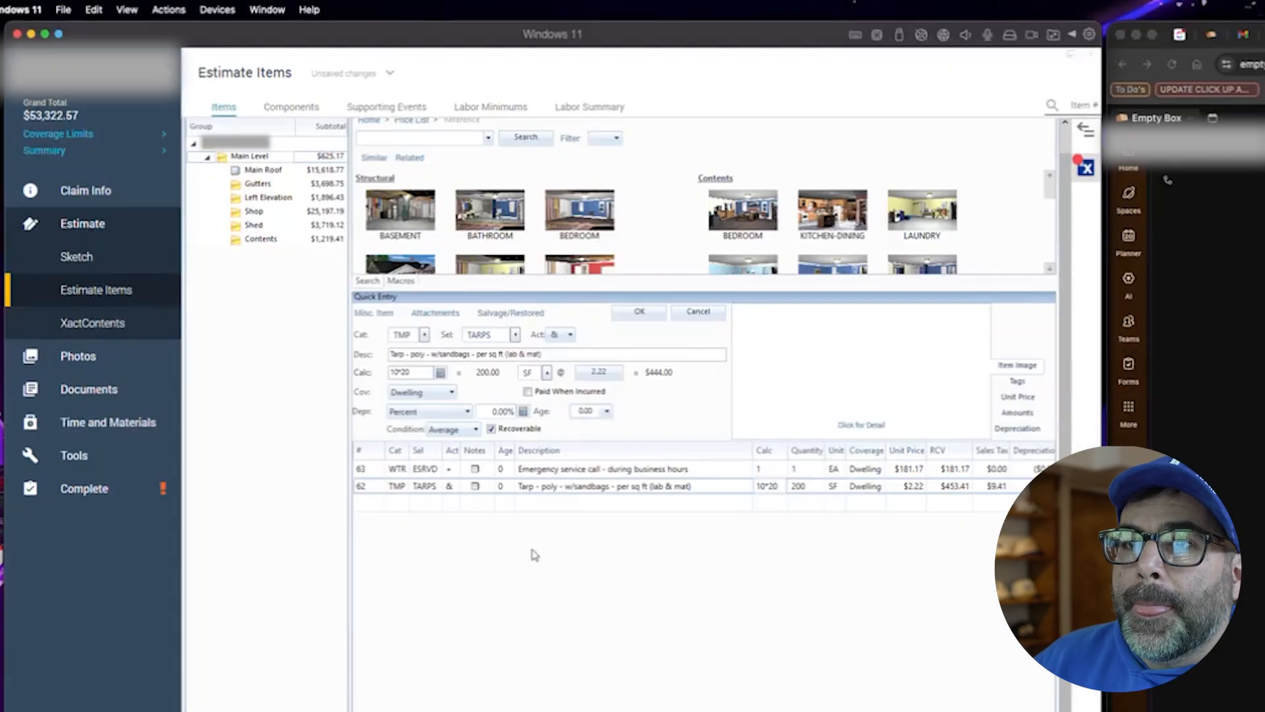
left_click(253, 172)
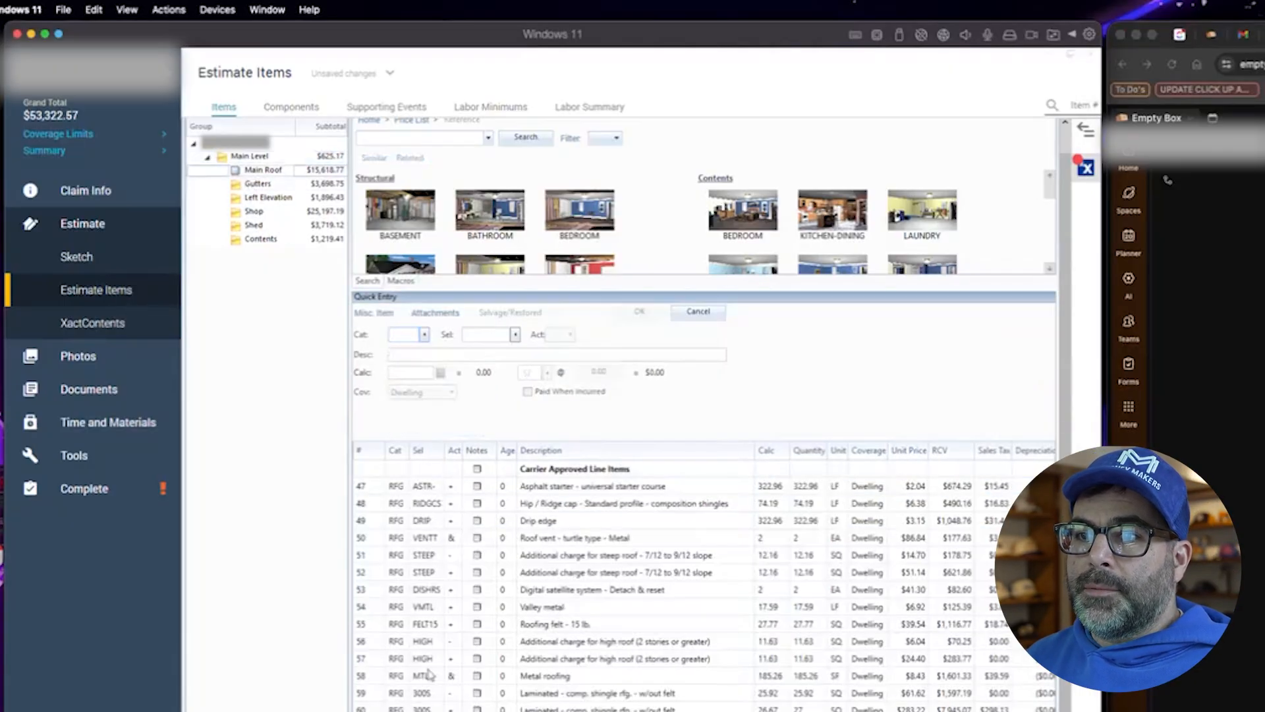
left_click(401, 281)
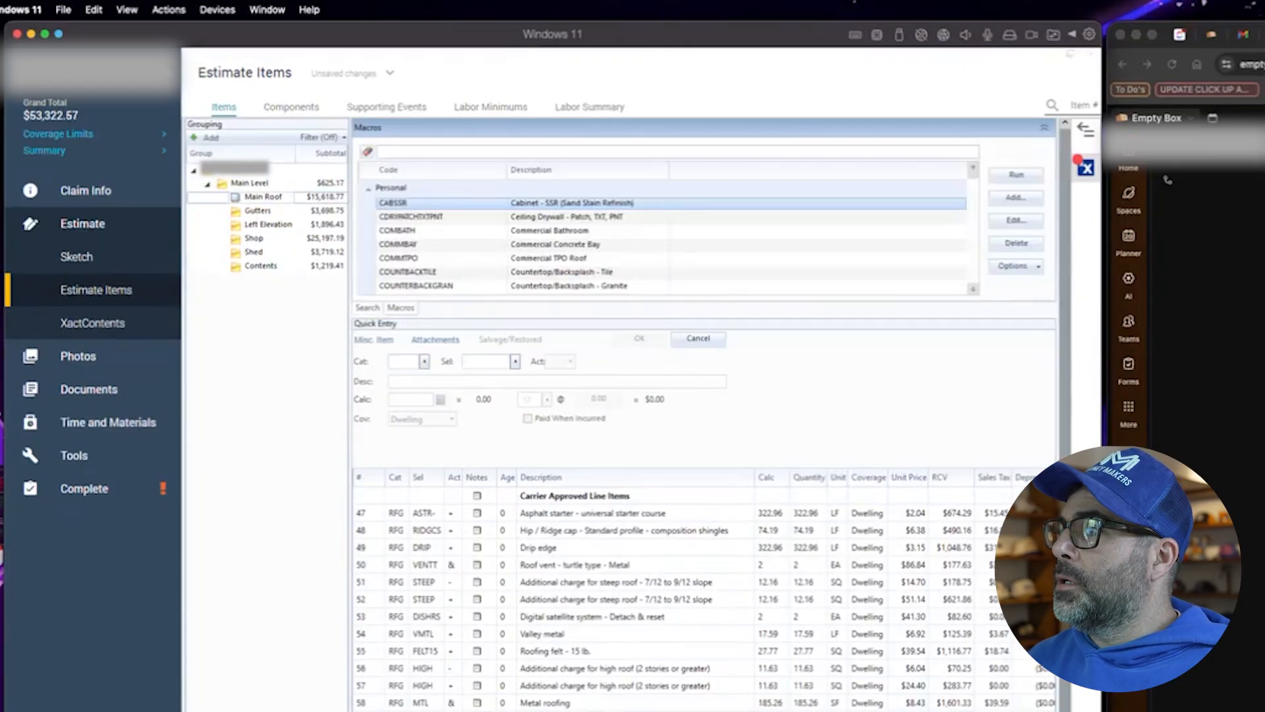
left_click(1168, 179)
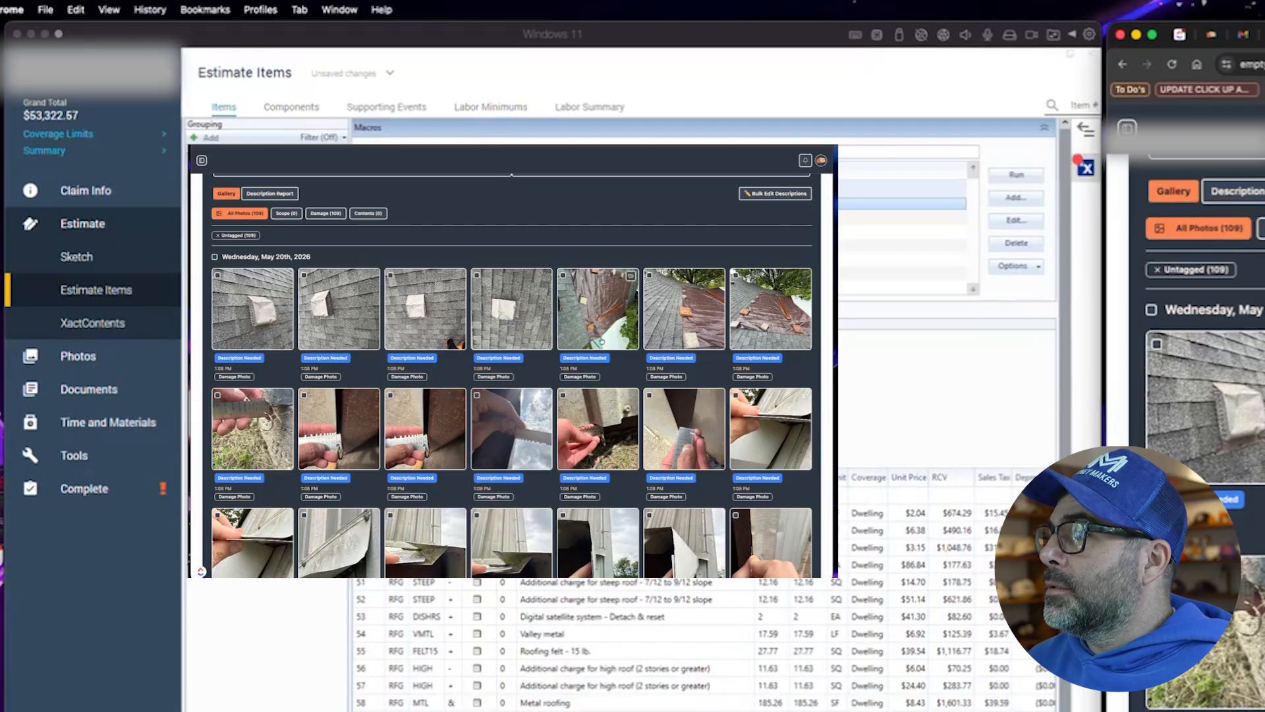
scroll(601, 344, "down", 3)
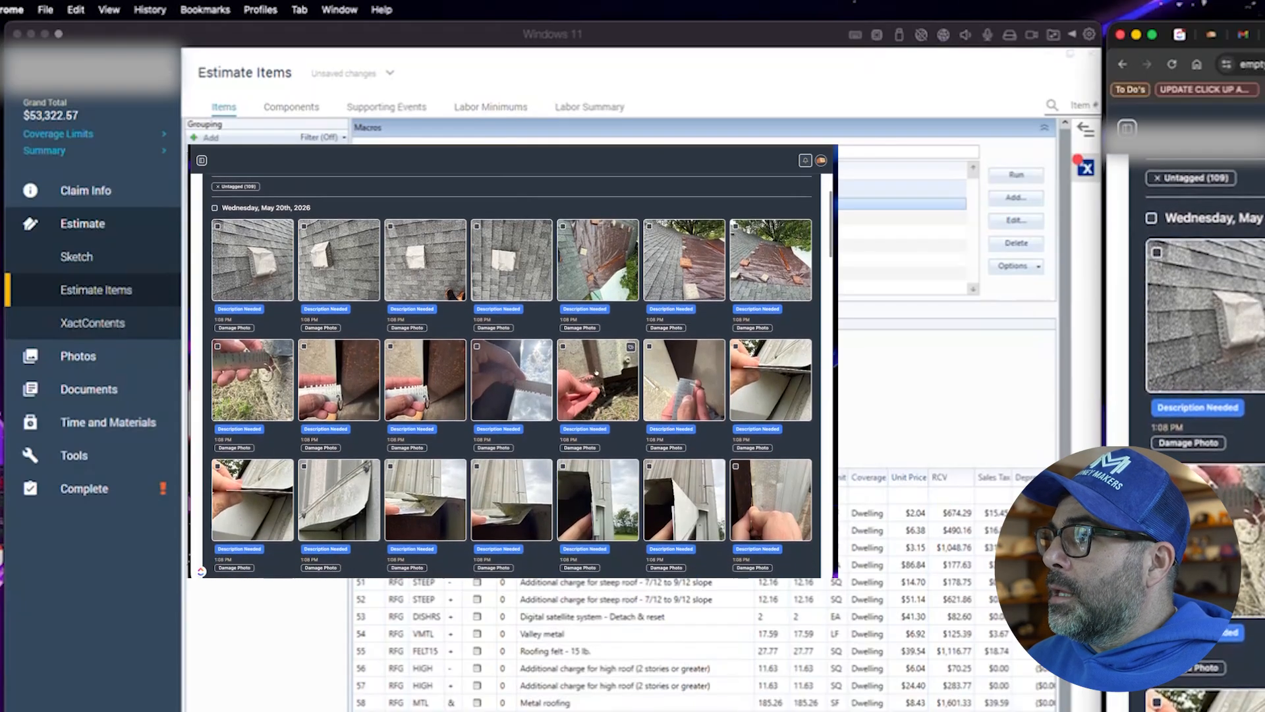
left_click(598, 237)
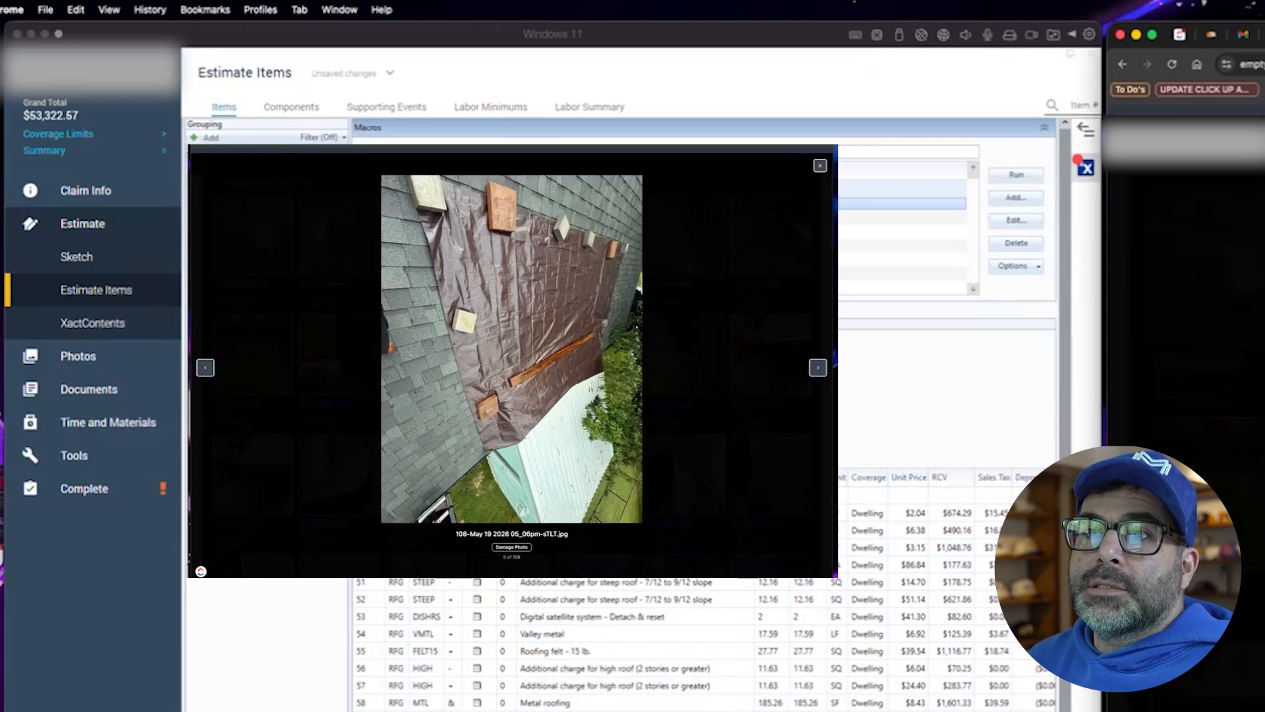
- Review the Shed line items, stepping through the metal roofing and trim lines
key("super+Tab")
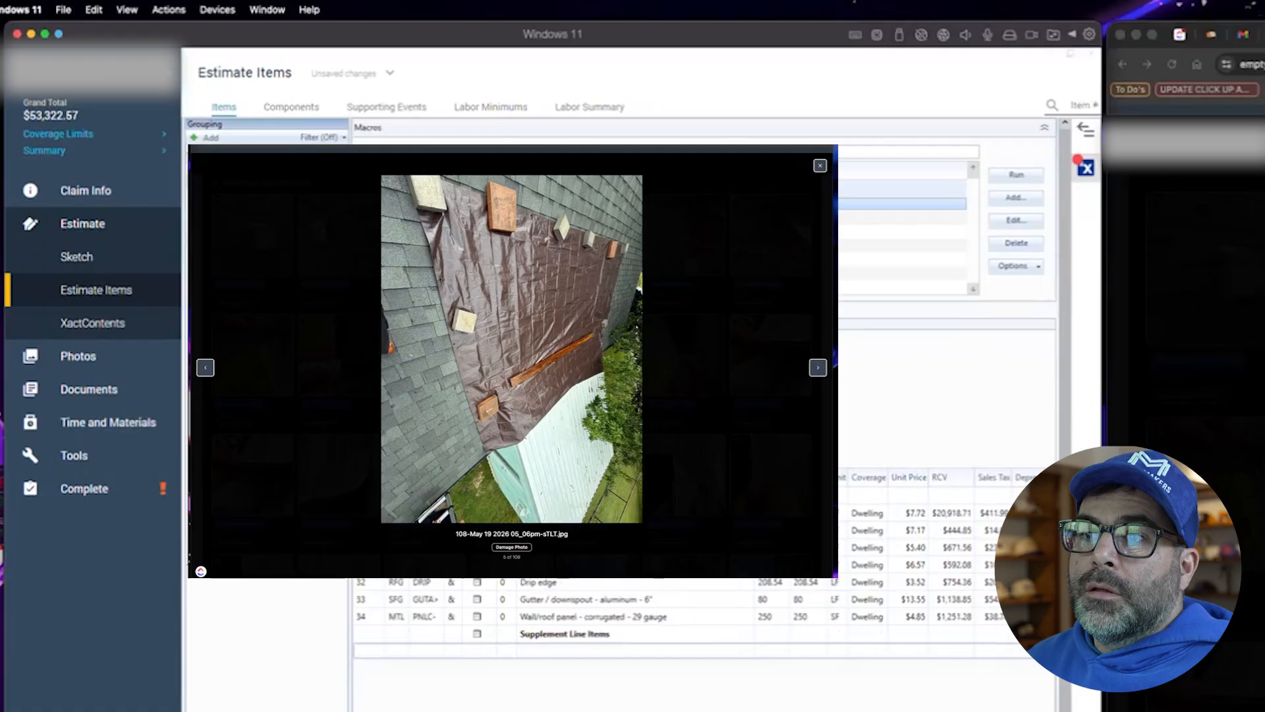
scroll(447, 606, "down", 5)
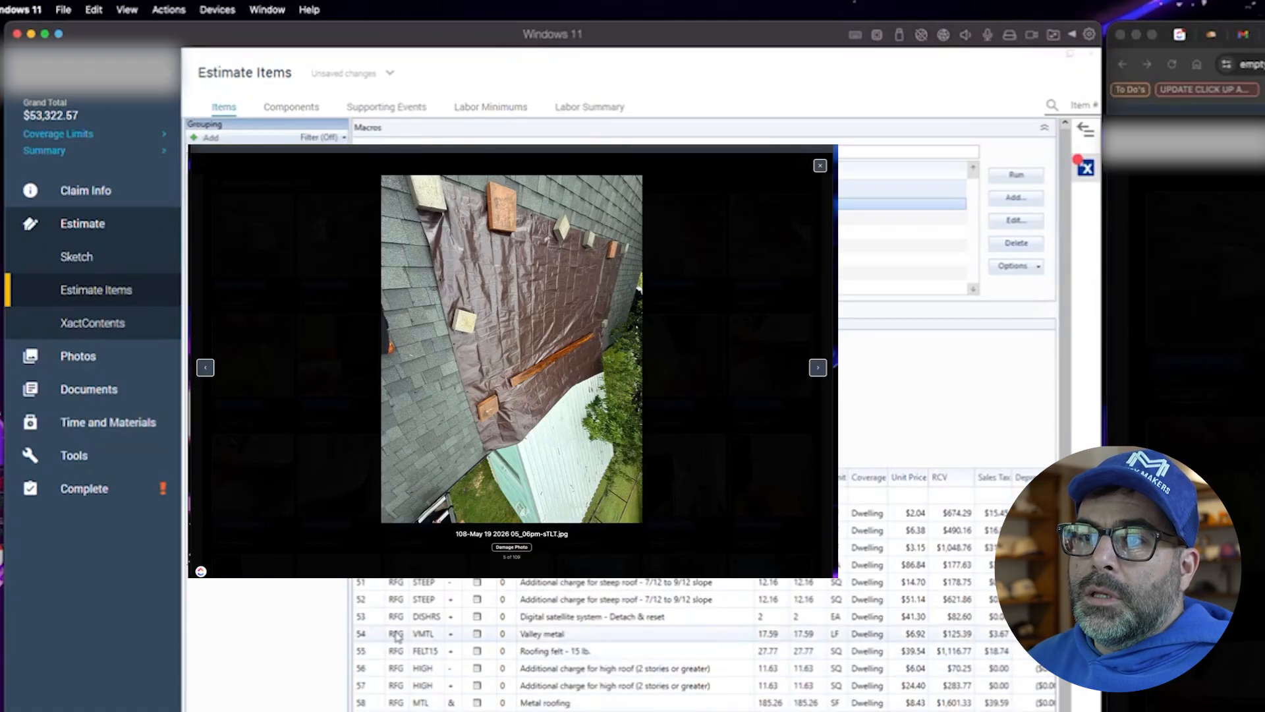
scroll(692, 289, "down", 5)
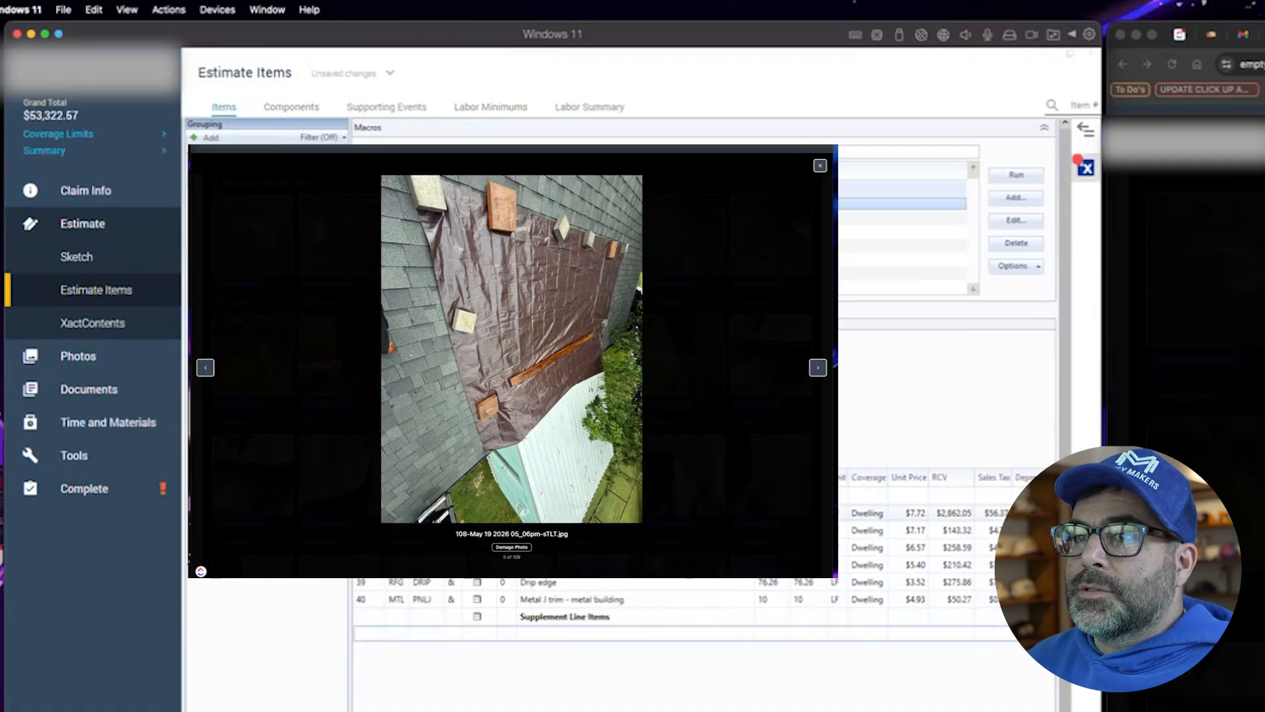
left_click(723, 587)
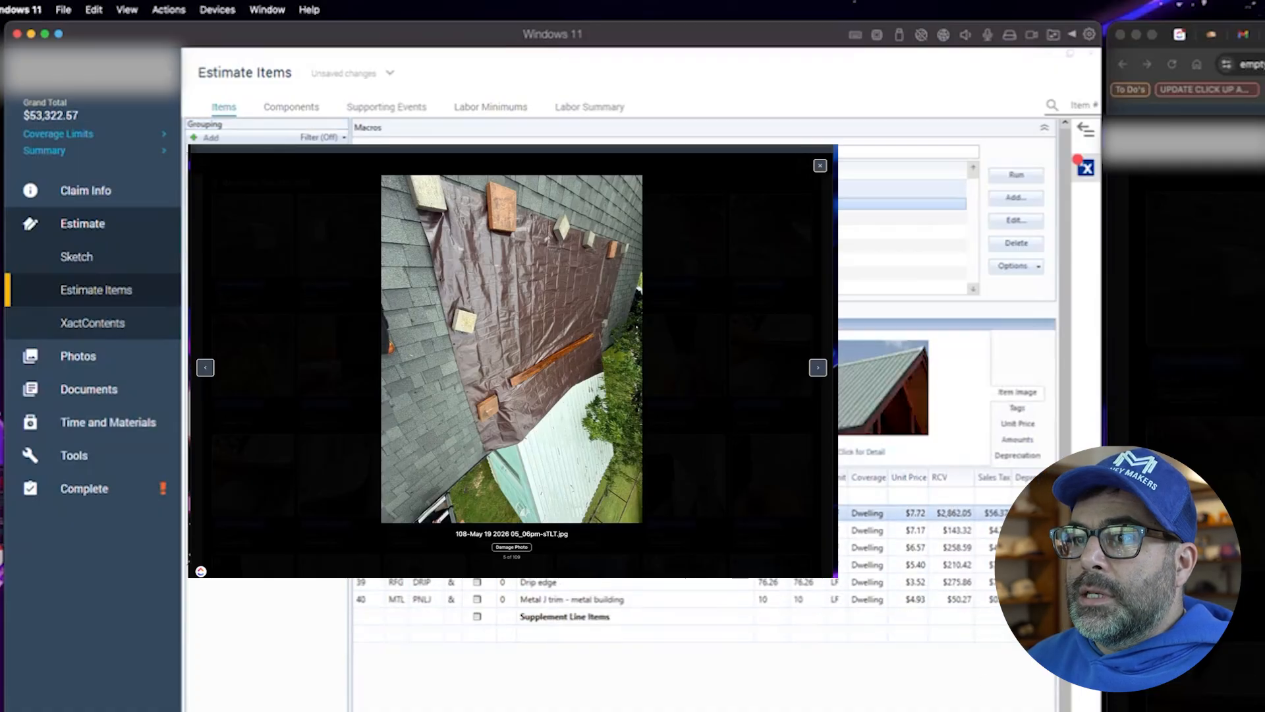
key("Down")
key("Down")
key("Down")
key("Down")
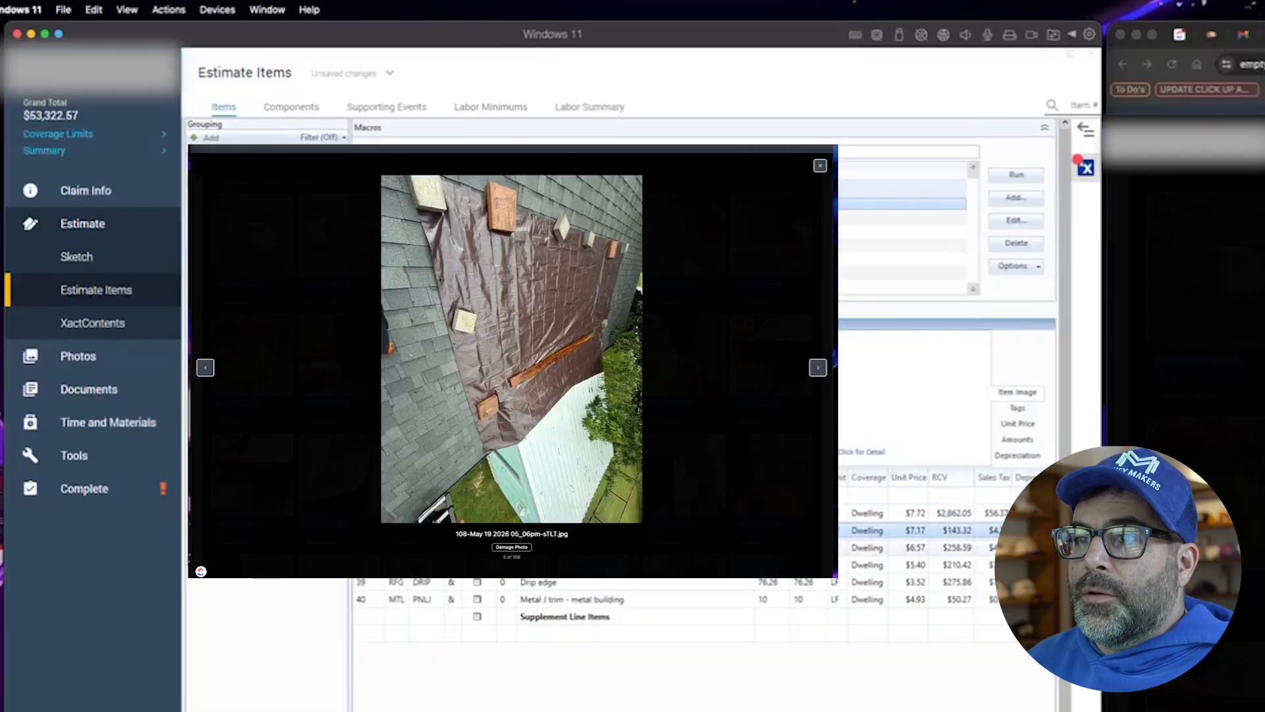
key("Down")
key("Up")
key("Up")
key("Up")
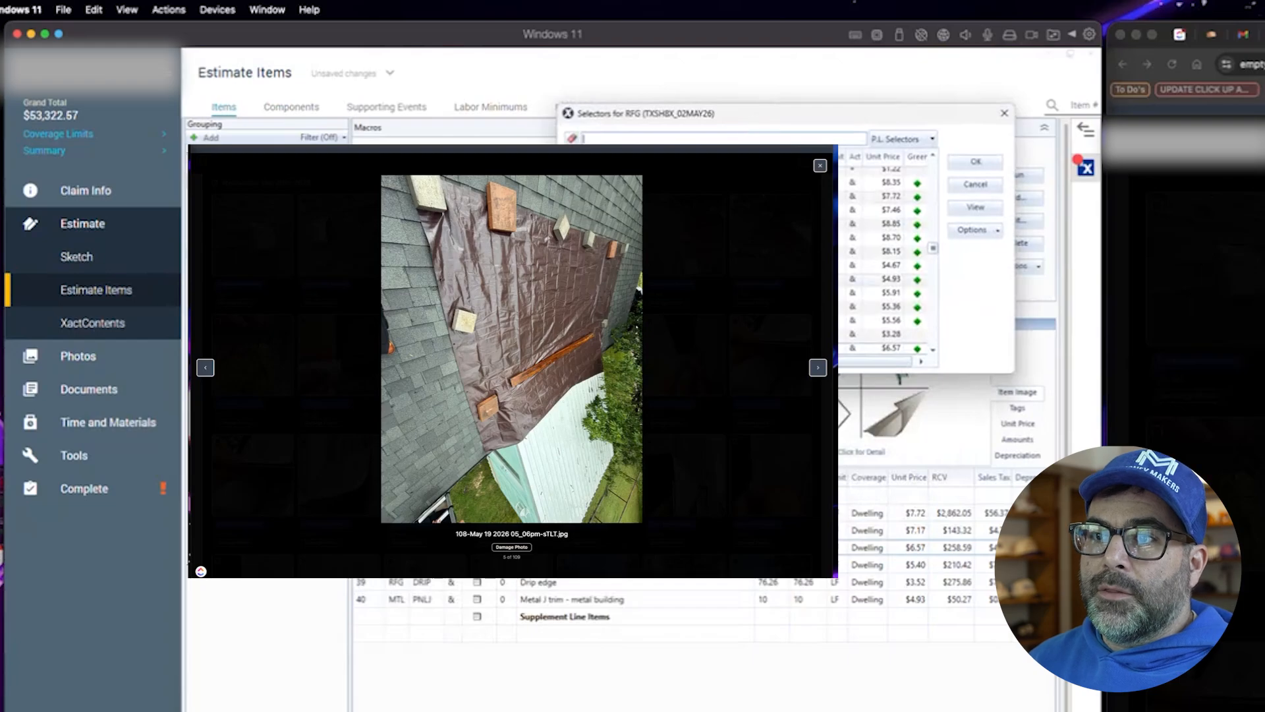
- Browse the roofing selectors for metal eave trim gauge options without choosing one
scroll(884, 257, "down", 3)
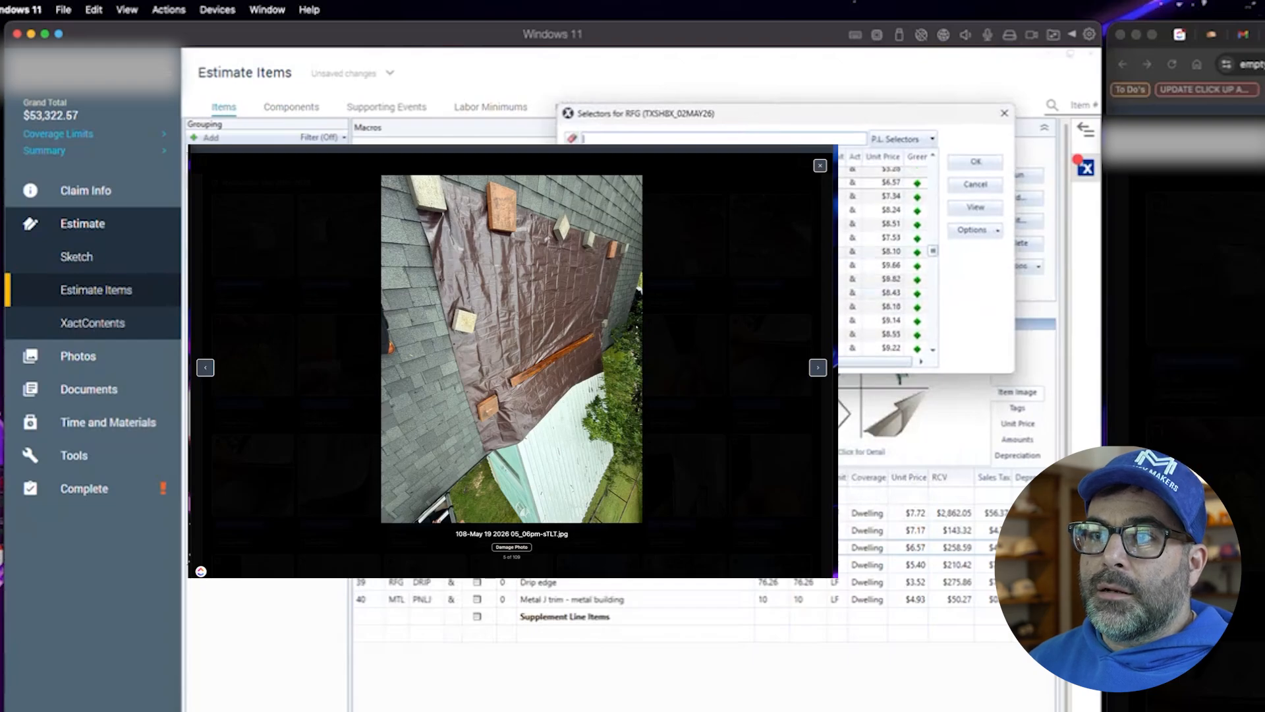
scroll(883, 257, "up", 1)
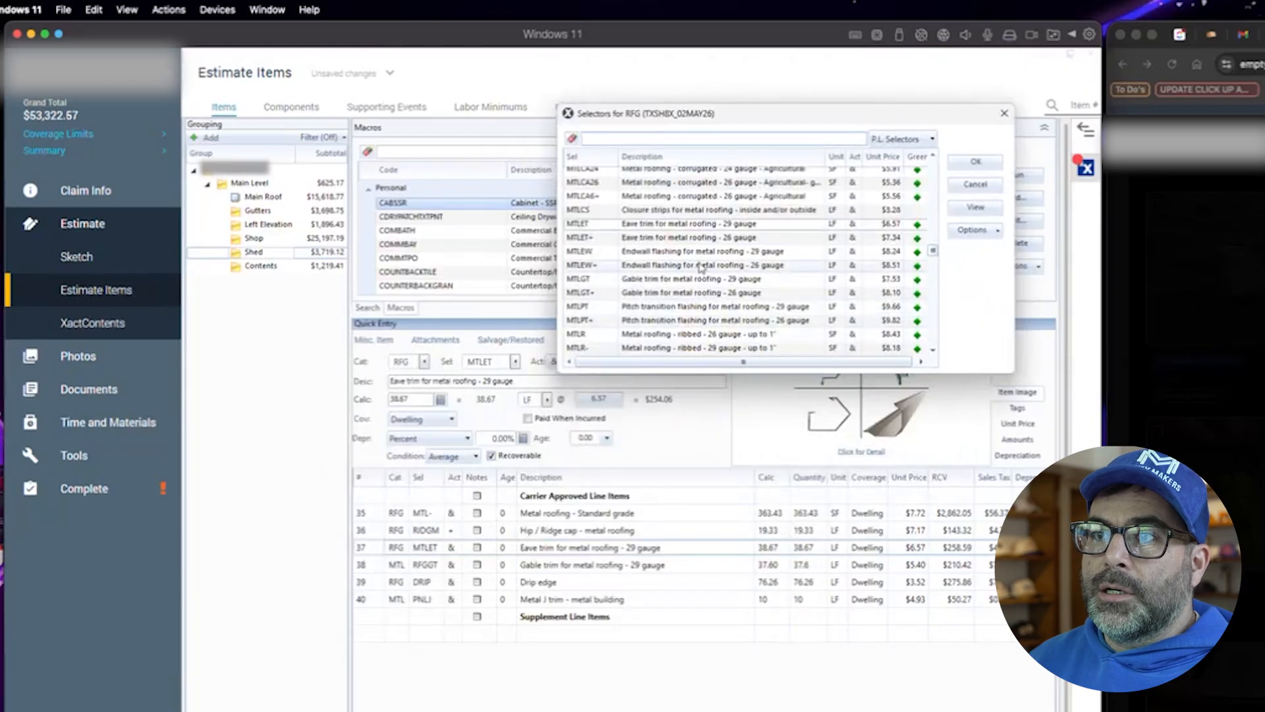
left_click(733, 239)
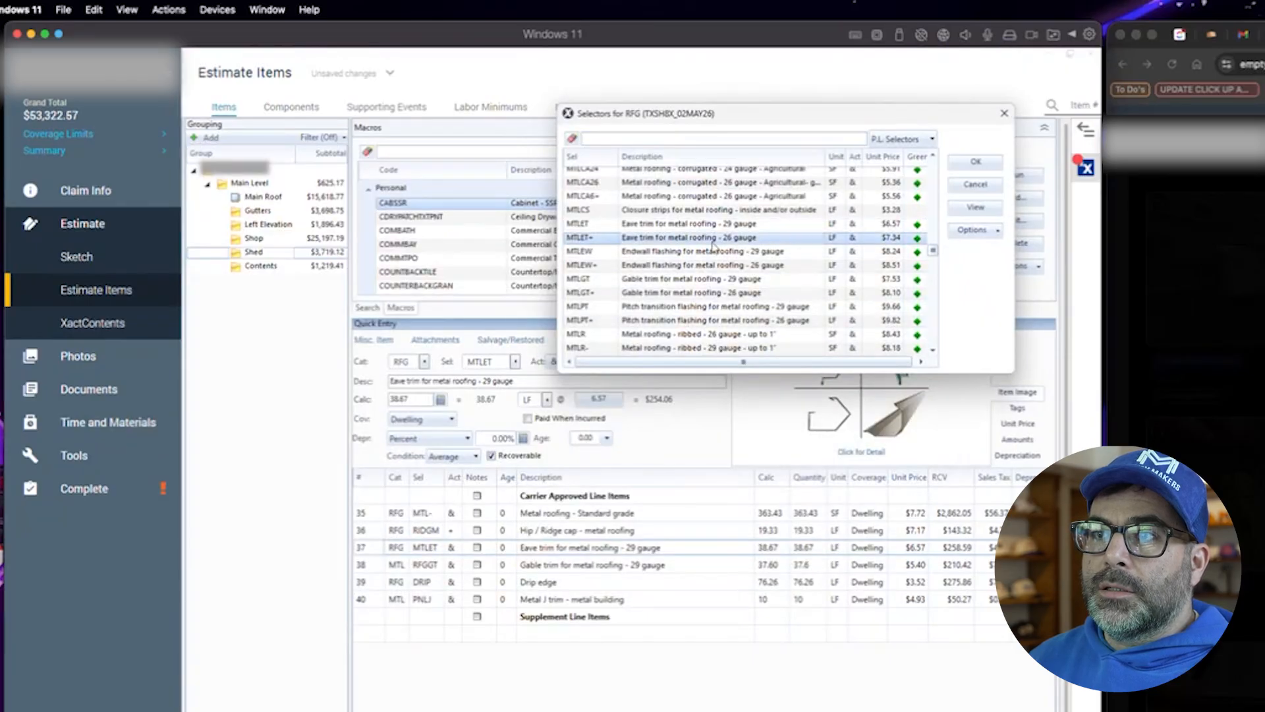
scroll(725, 263, "down", 1)
scroll(738, 275, "down", 2)
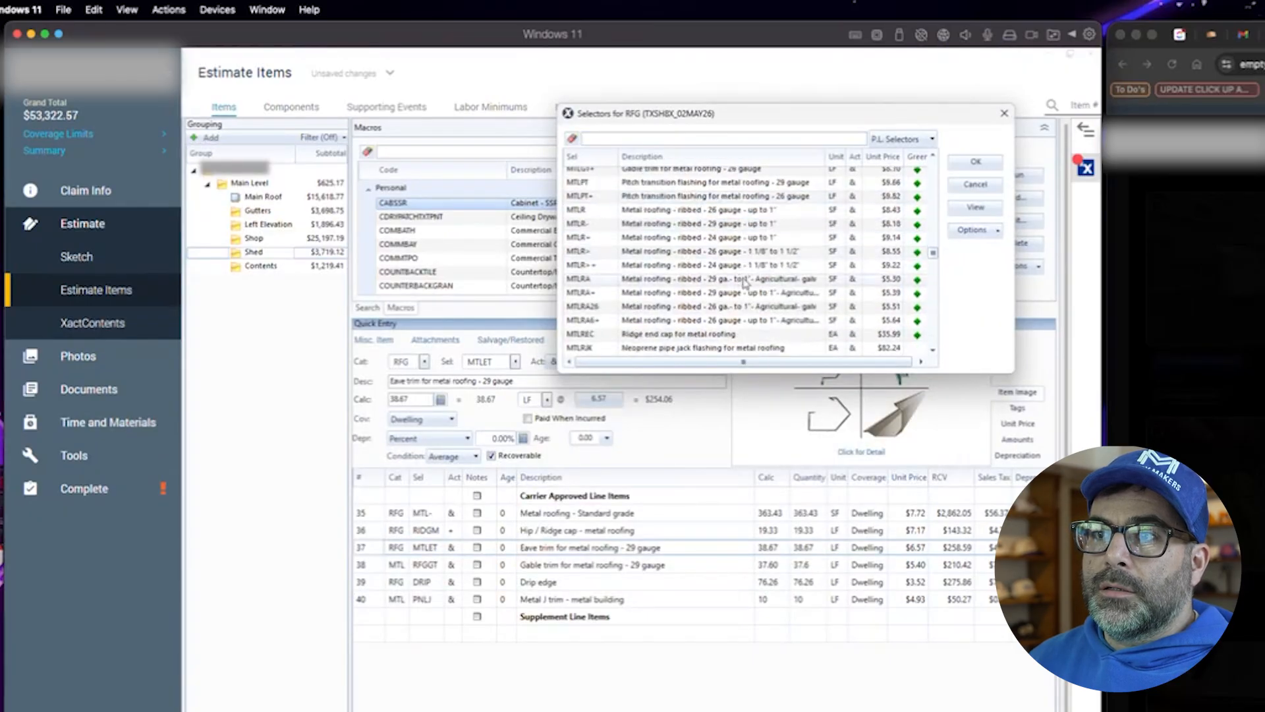
scroll(746, 284, "up", 5)
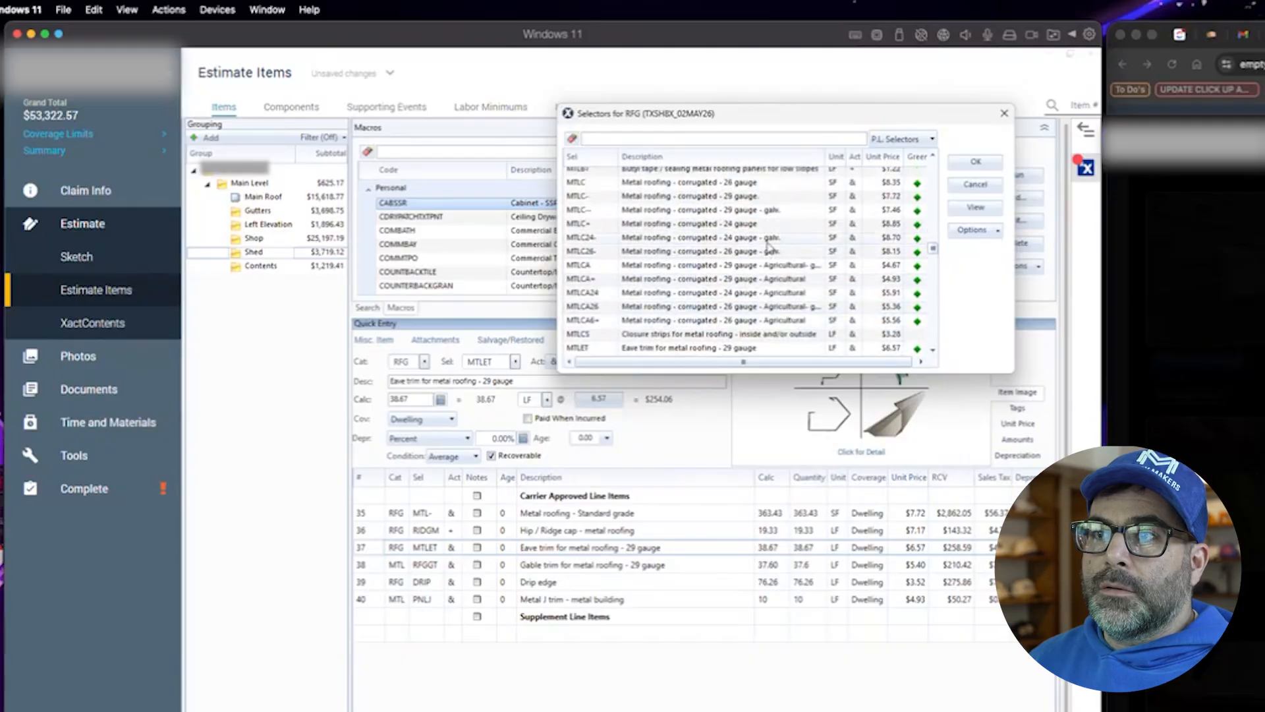
scroll(768, 250, "up", 2)
scroll(761, 296, "down", 4)
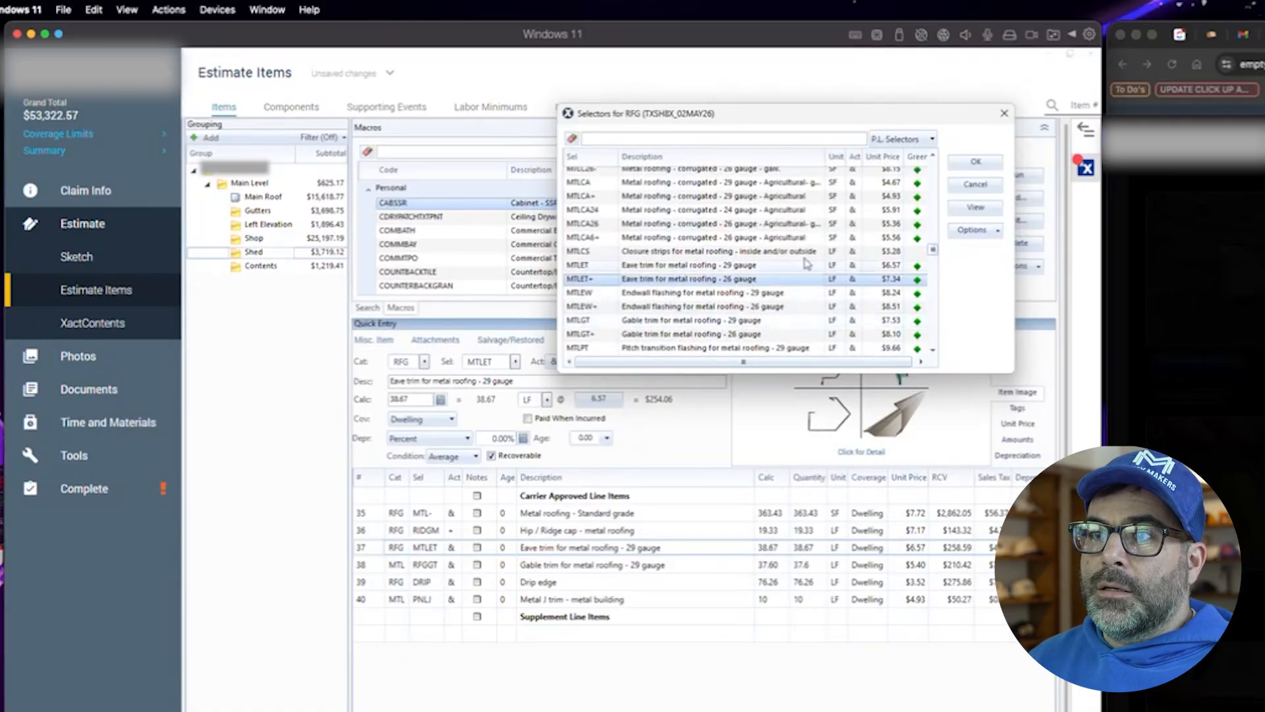
left_click(961, 185)
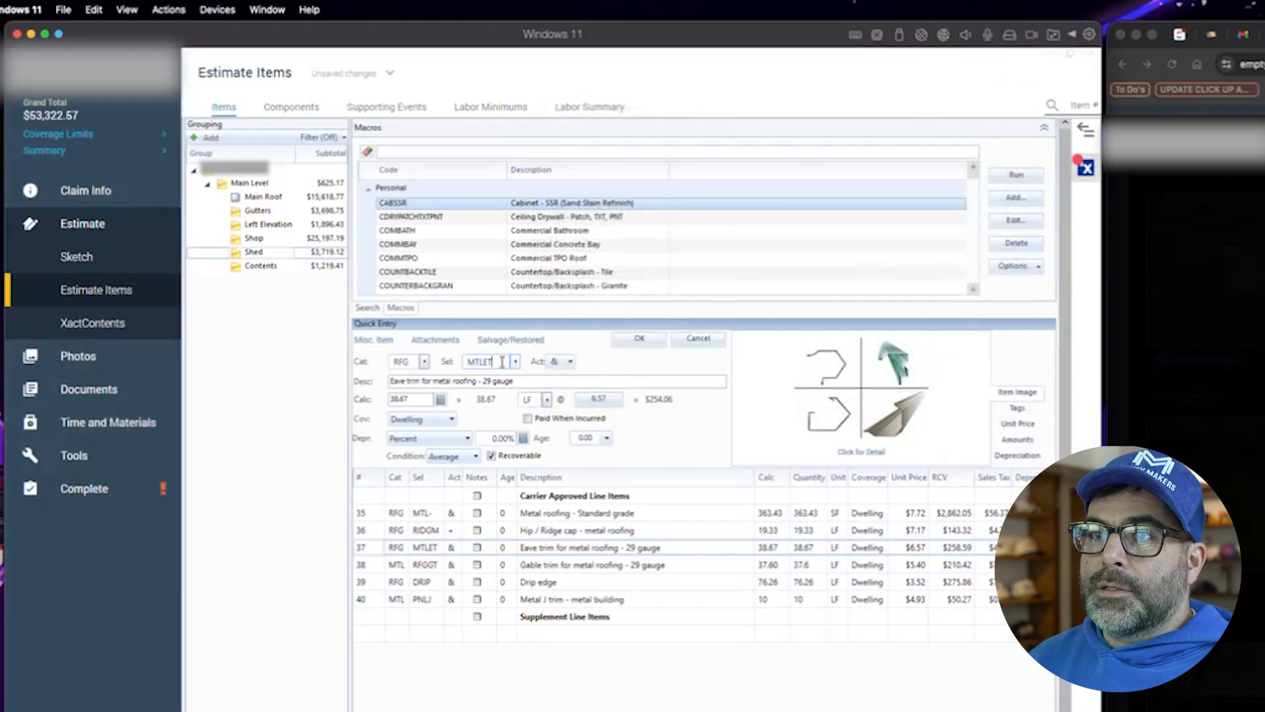
- Change the eave trim line's selector to MTLET+ and its description to 22 gauge
type("+")
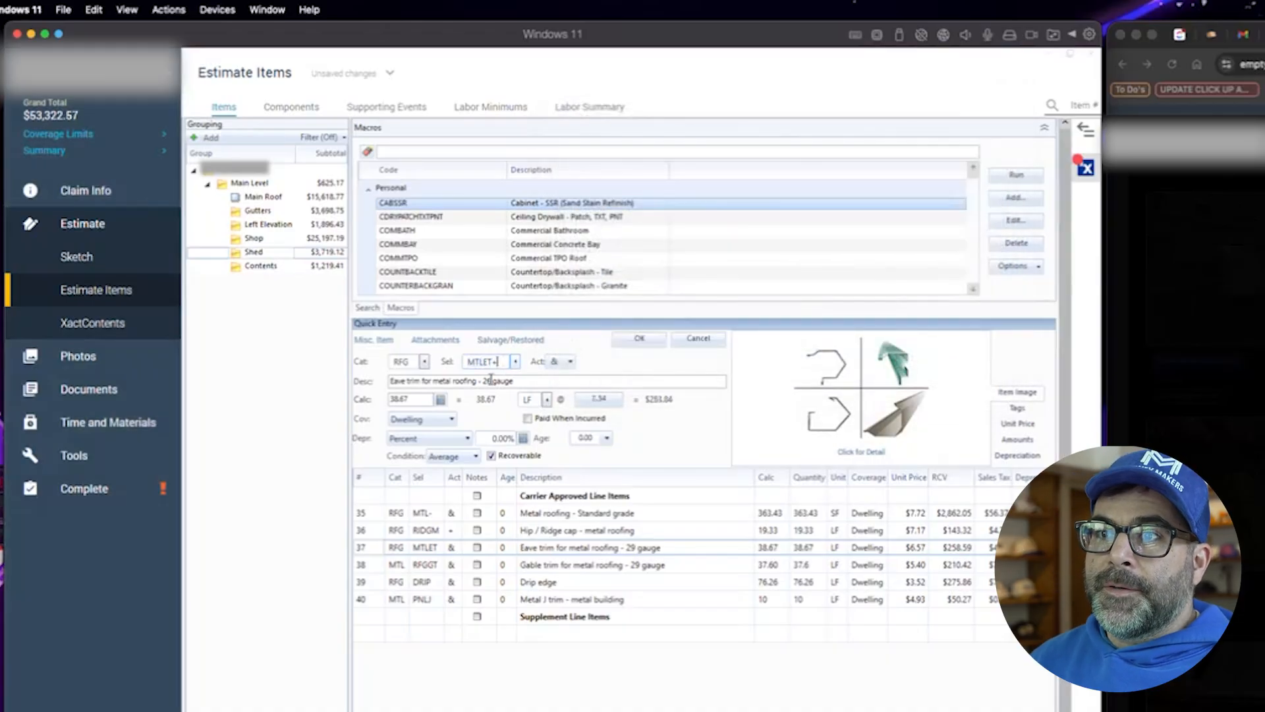
key("BackSpace")
type("2")
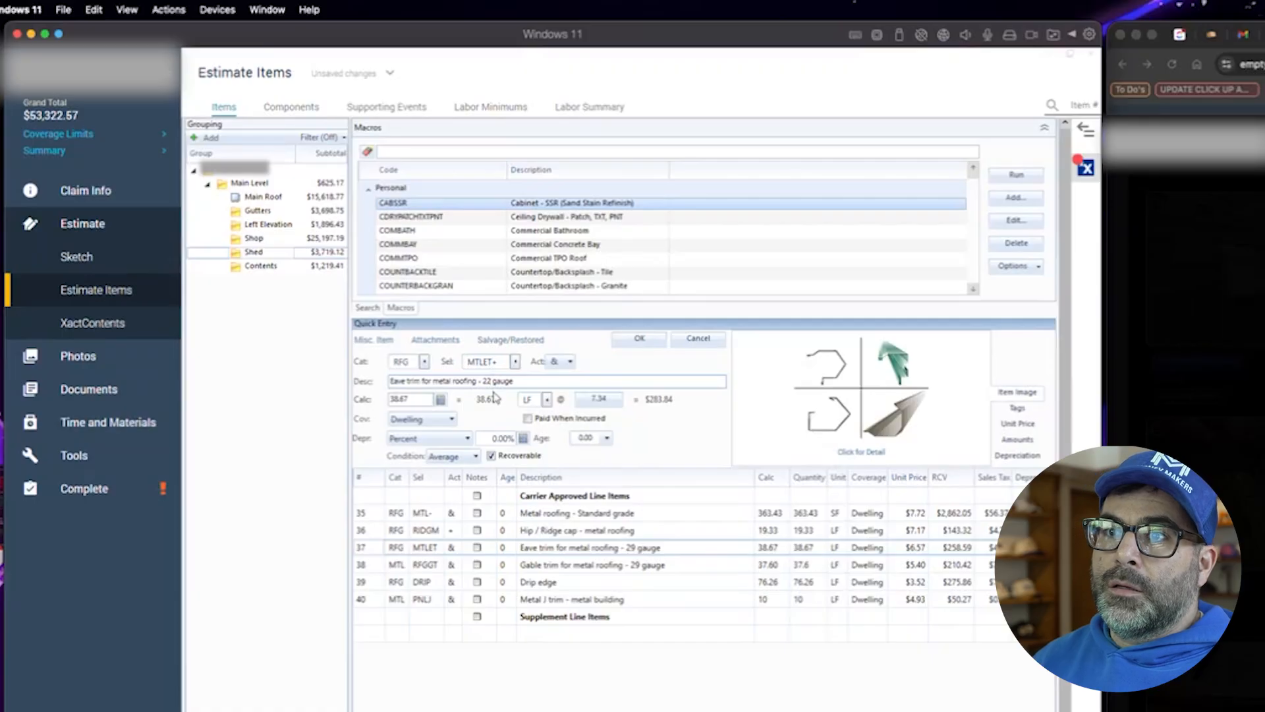
- Add a $1.00 market conditions amount to the eave trim replace price and save the line
left_click(607, 401)
left_click(868, 380)
left_click(480, 484)
type("1")
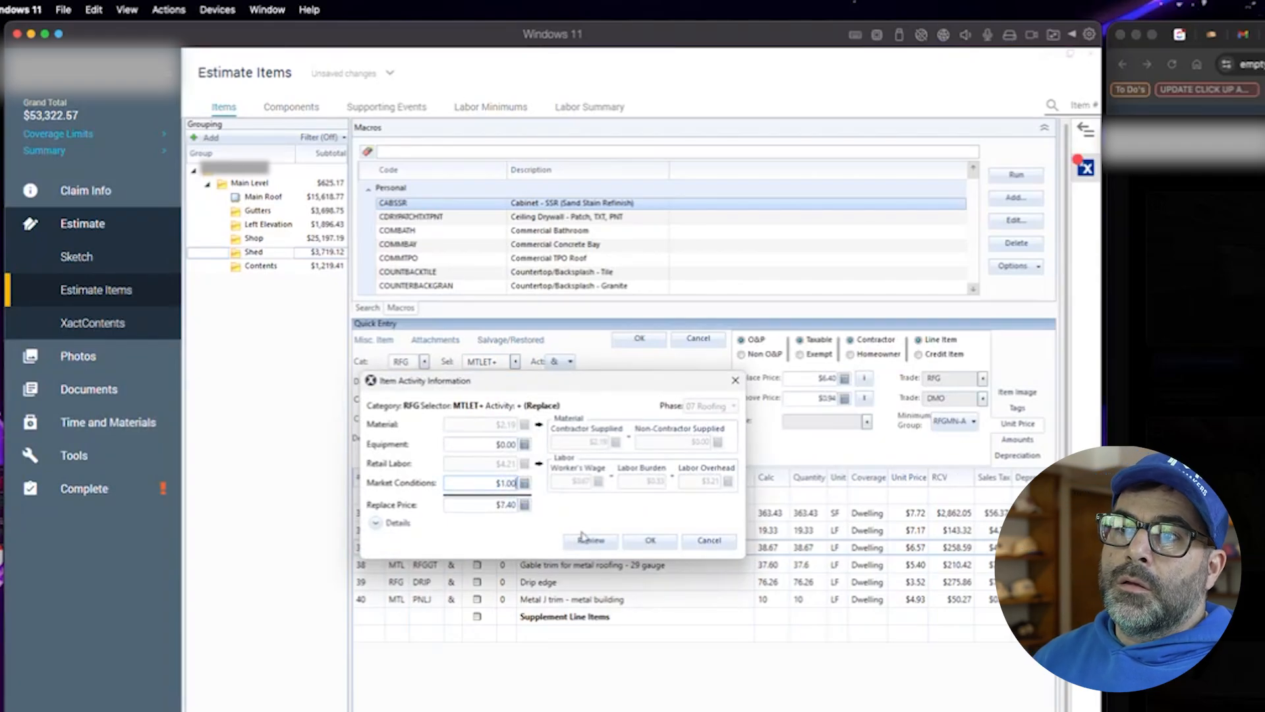
left_click(647, 542)
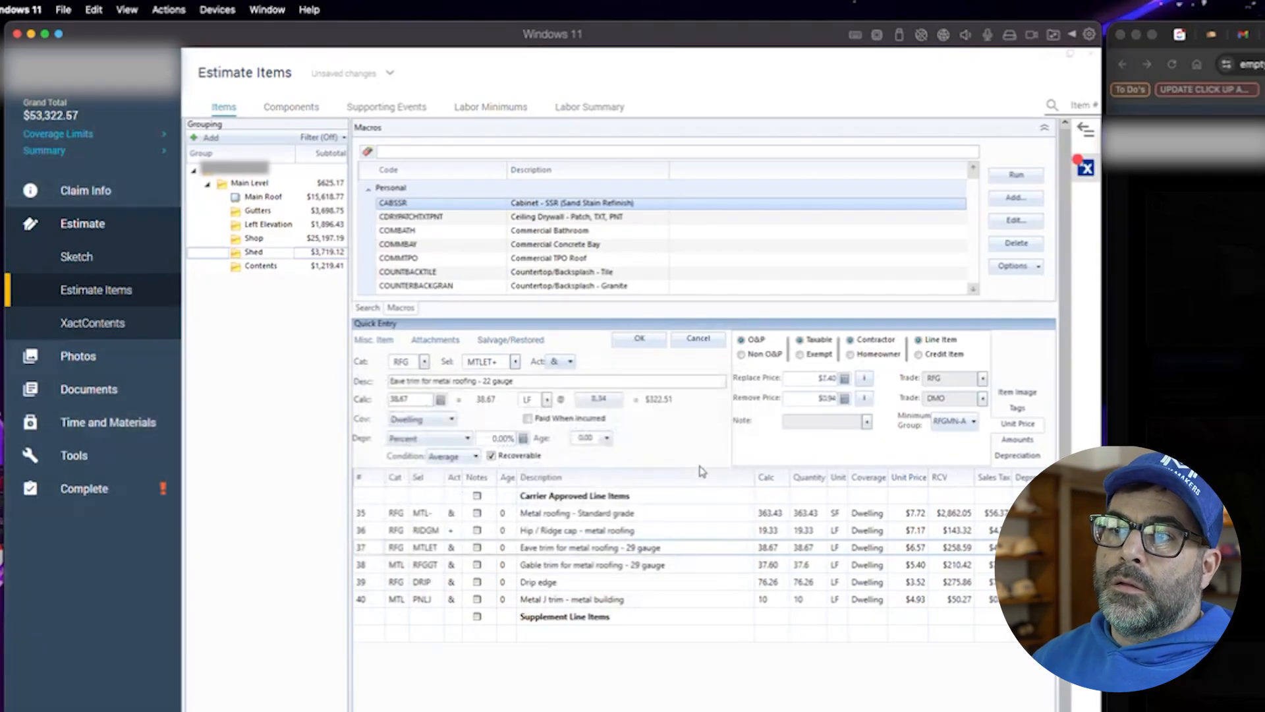
left_click(647, 342)
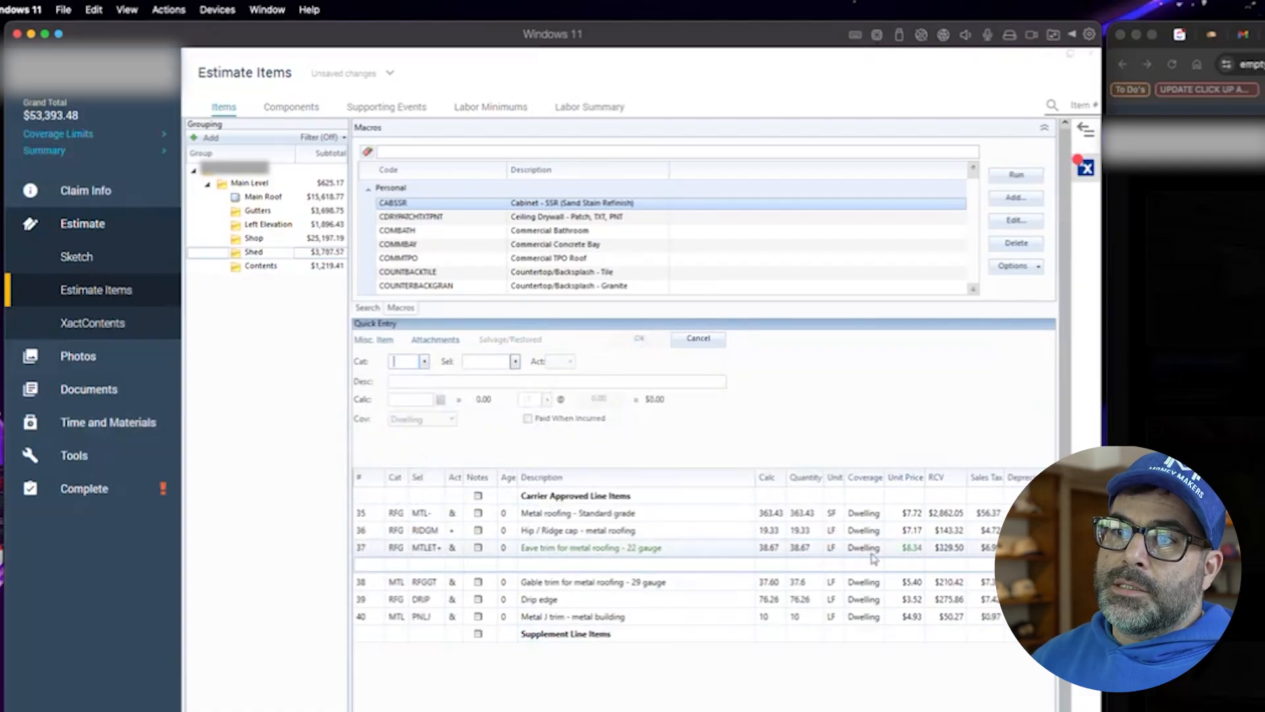
- Open the gable trim line and change its description to 22 gauge
double_click(637, 583)
left_click(639, 586)
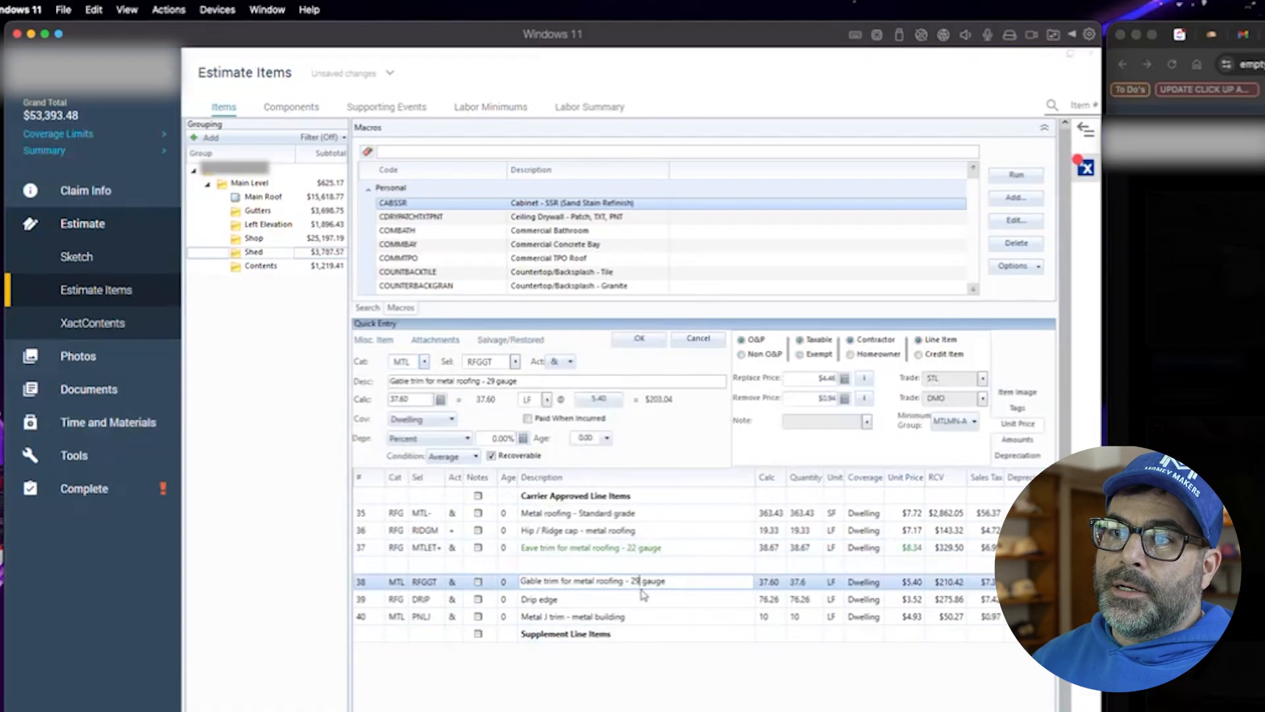
key("BackSpace")
type("2")
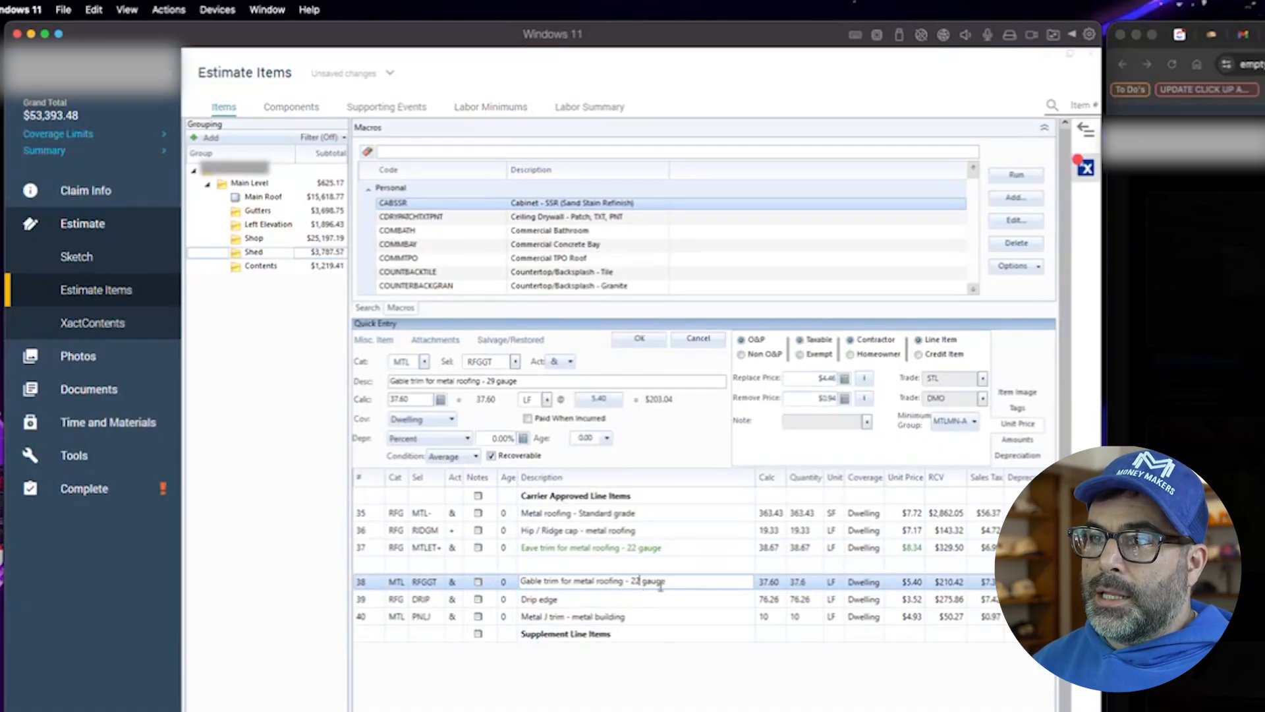
- Add a $1.00 market conditions amount to the gable trim replace price and save the line
left_click(865, 380)
left_click(492, 486)
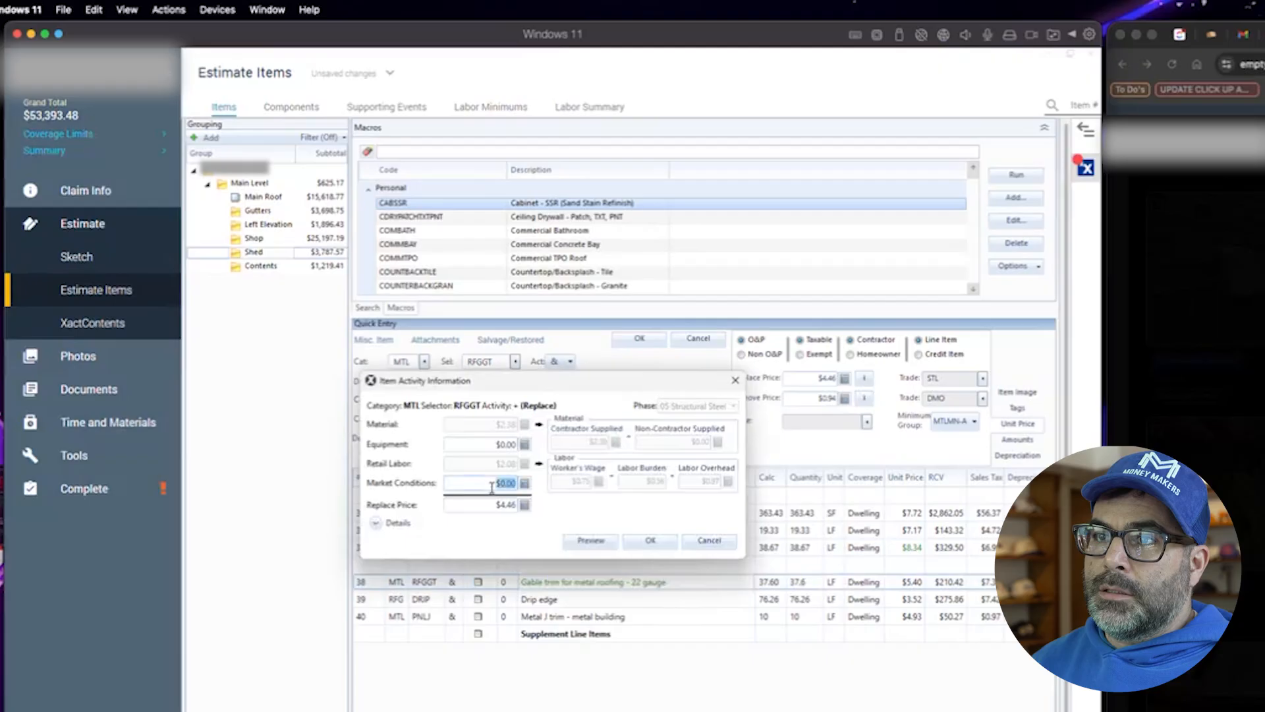
type("1")
left_click(644, 541)
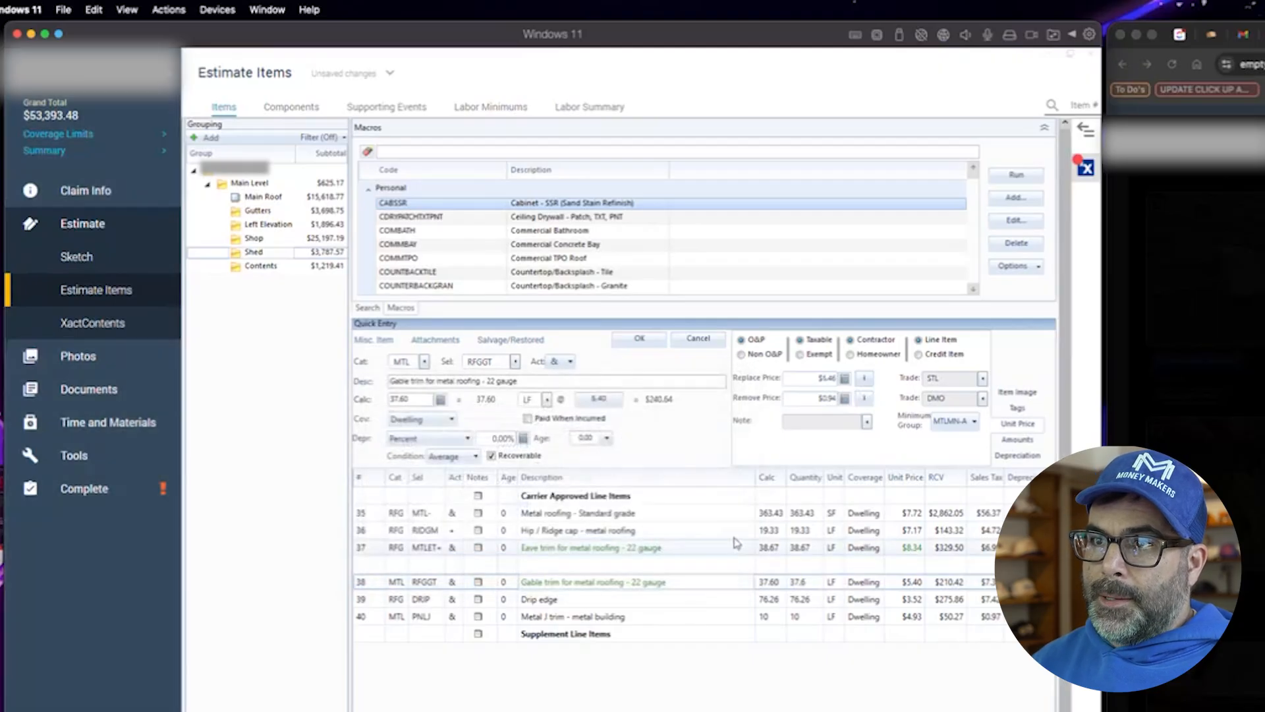
left_click(638, 339)
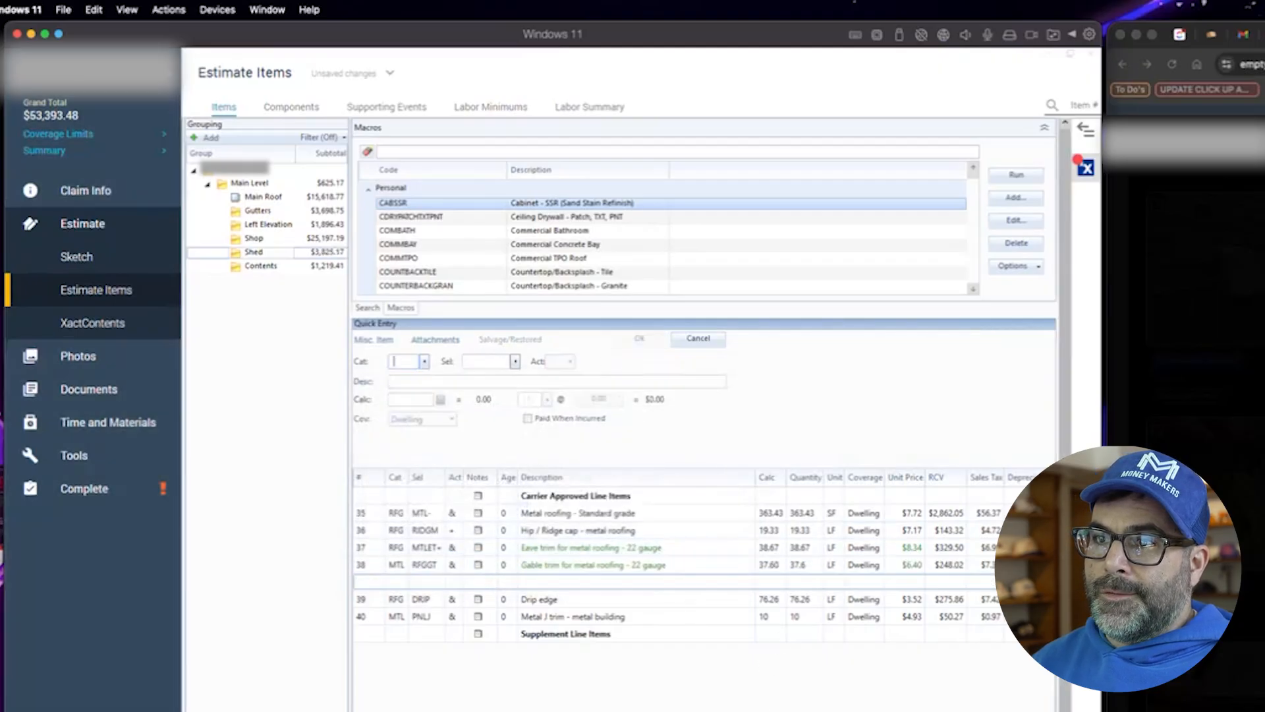
- Try to change the hip/ridge cap line's selector to RIDGM+
left_click(377, 599)
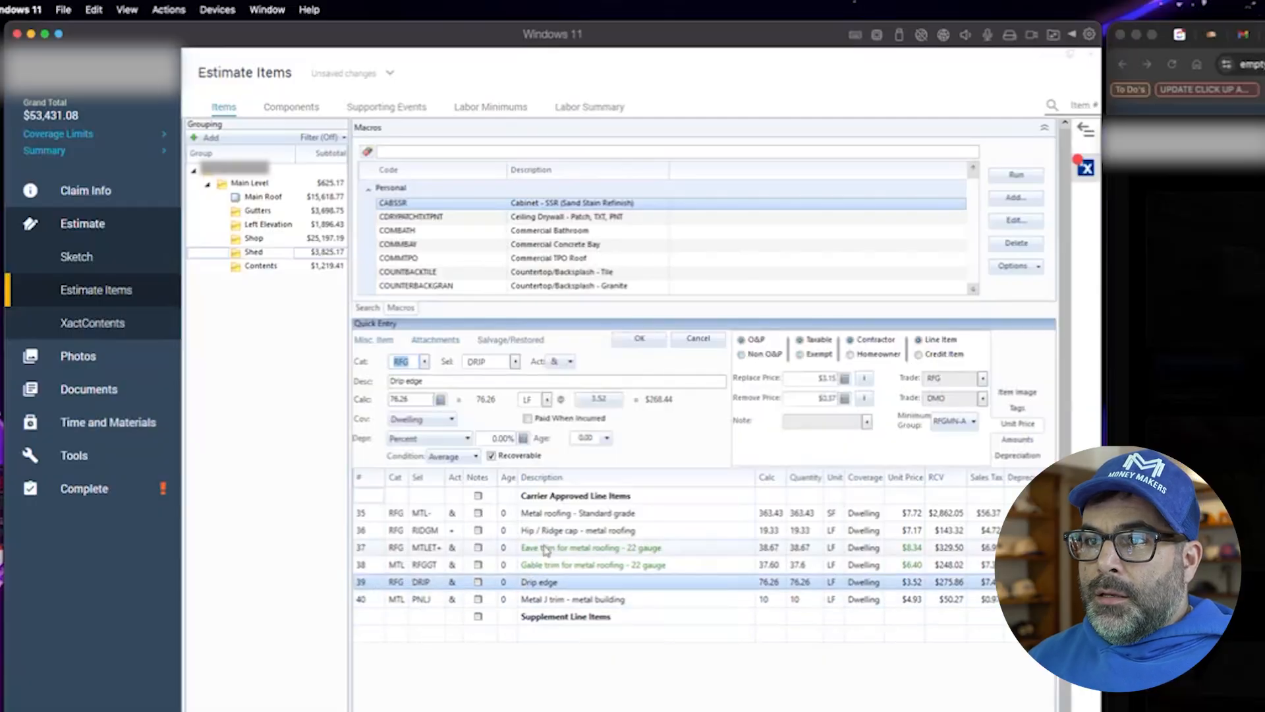
left_click(361, 531)
left_click(503, 362)
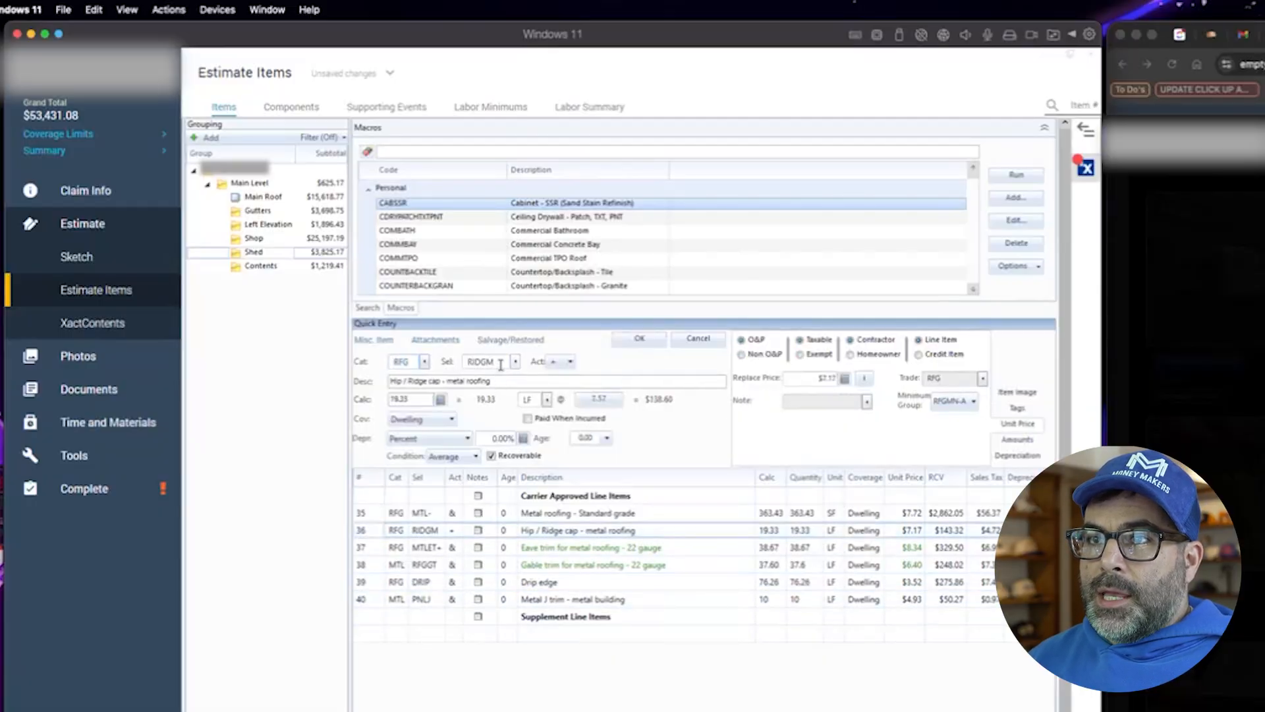
type("+")
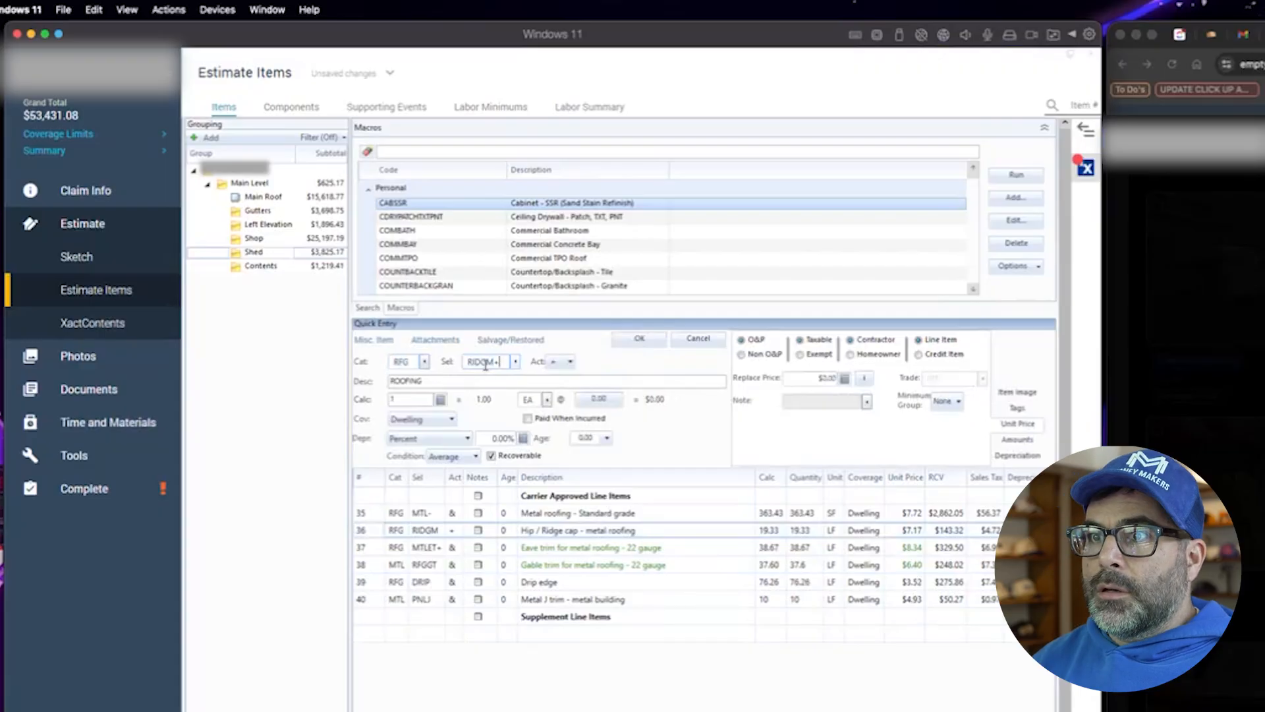
left_click(624, 342)
- Change the metal roofing line's selector to MTLC+, corrugated metal roofing
left_click(371, 517)
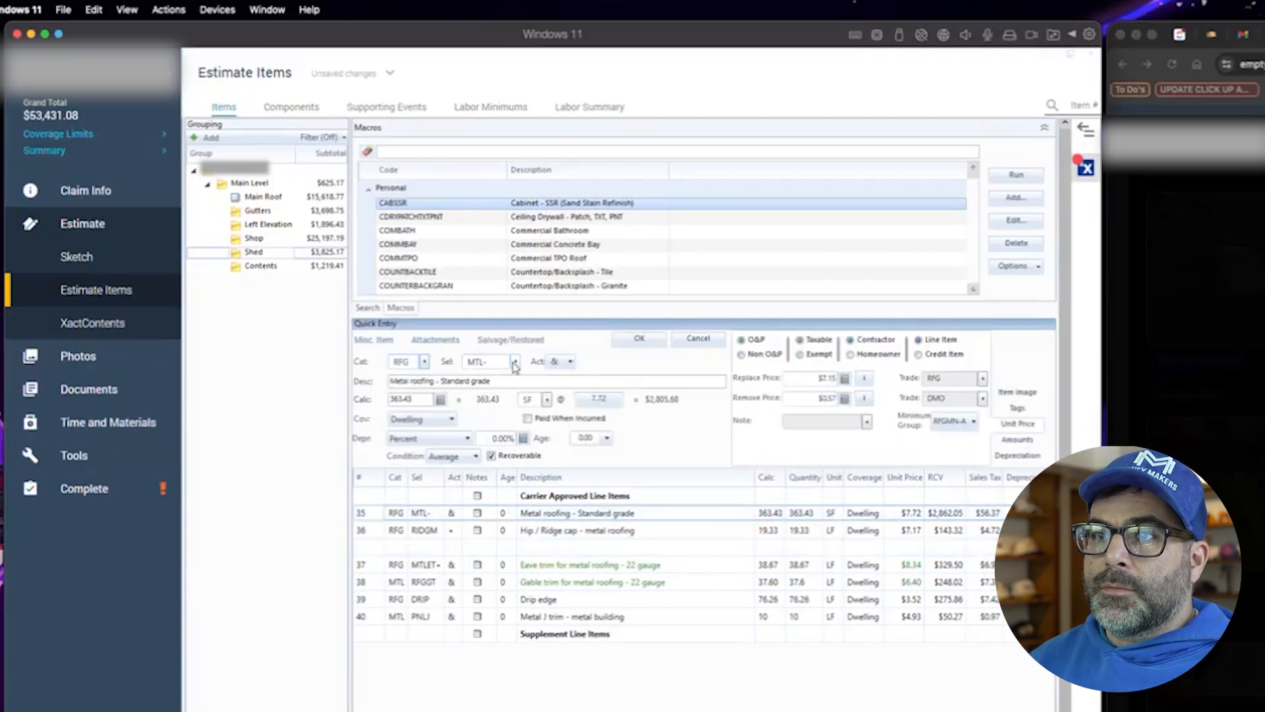
left_click(515, 362)
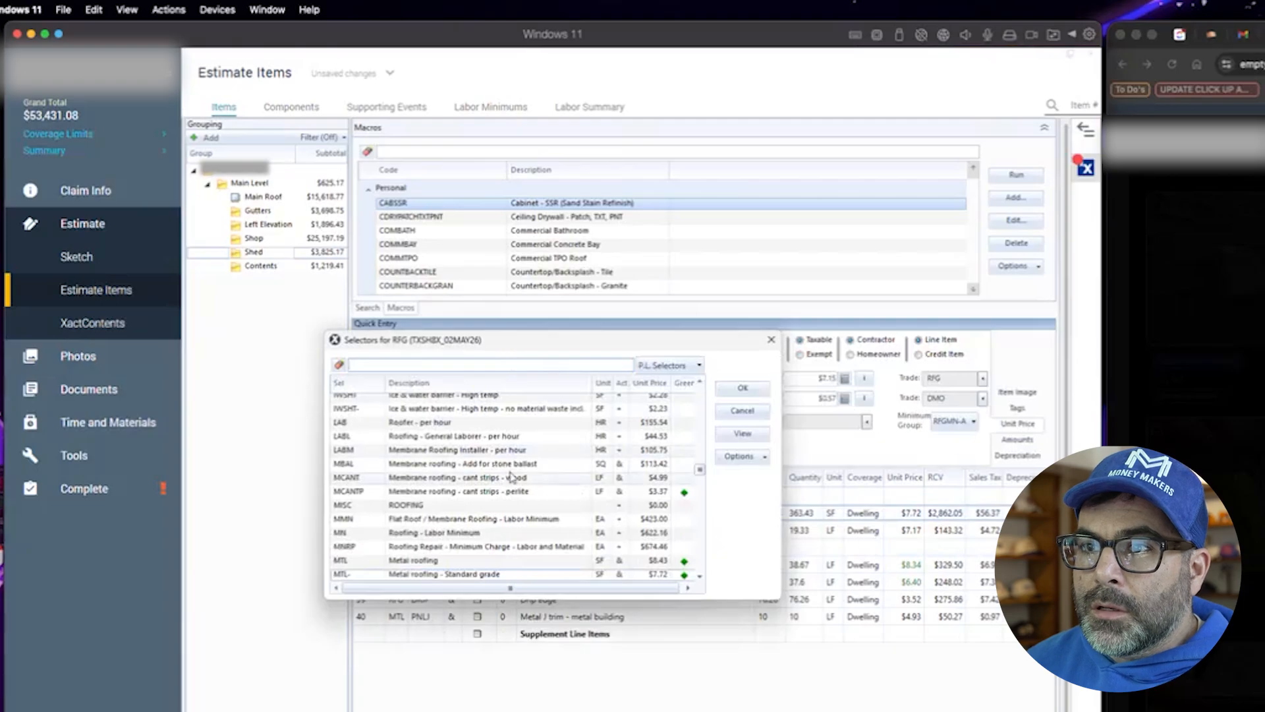
scroll(534, 501, "down", 2)
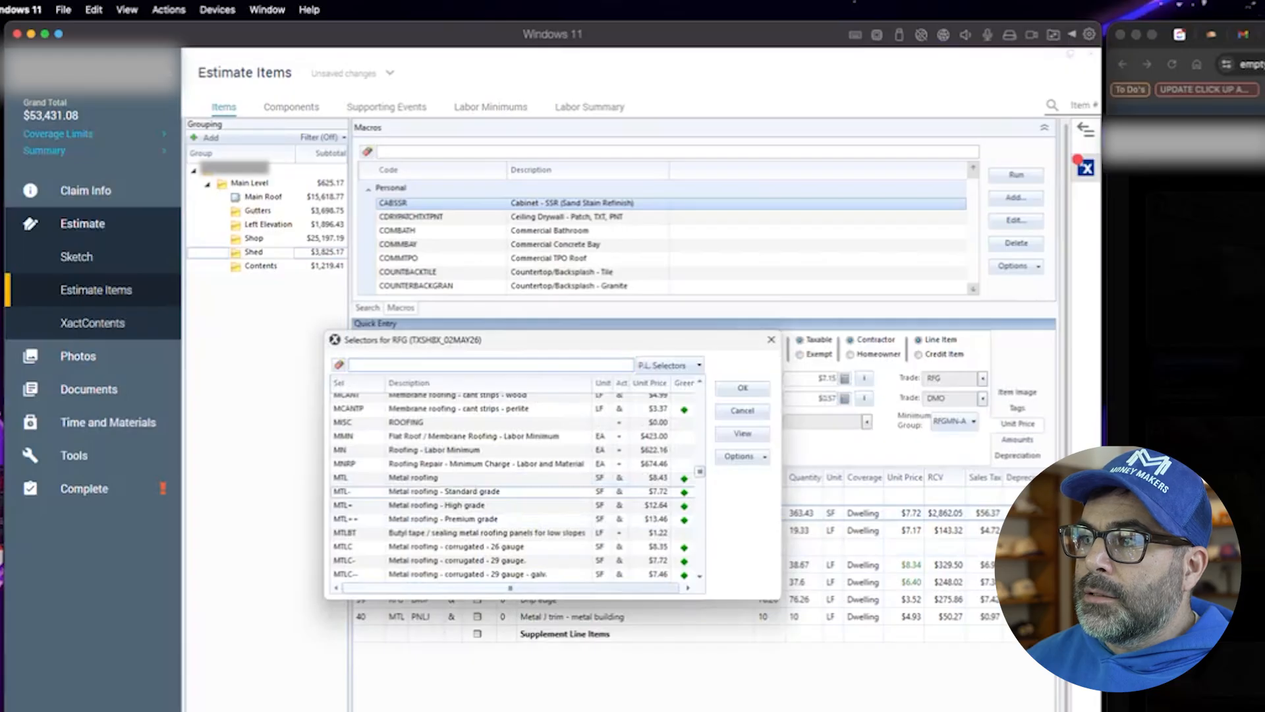
scroll(470, 526, "down", 1)
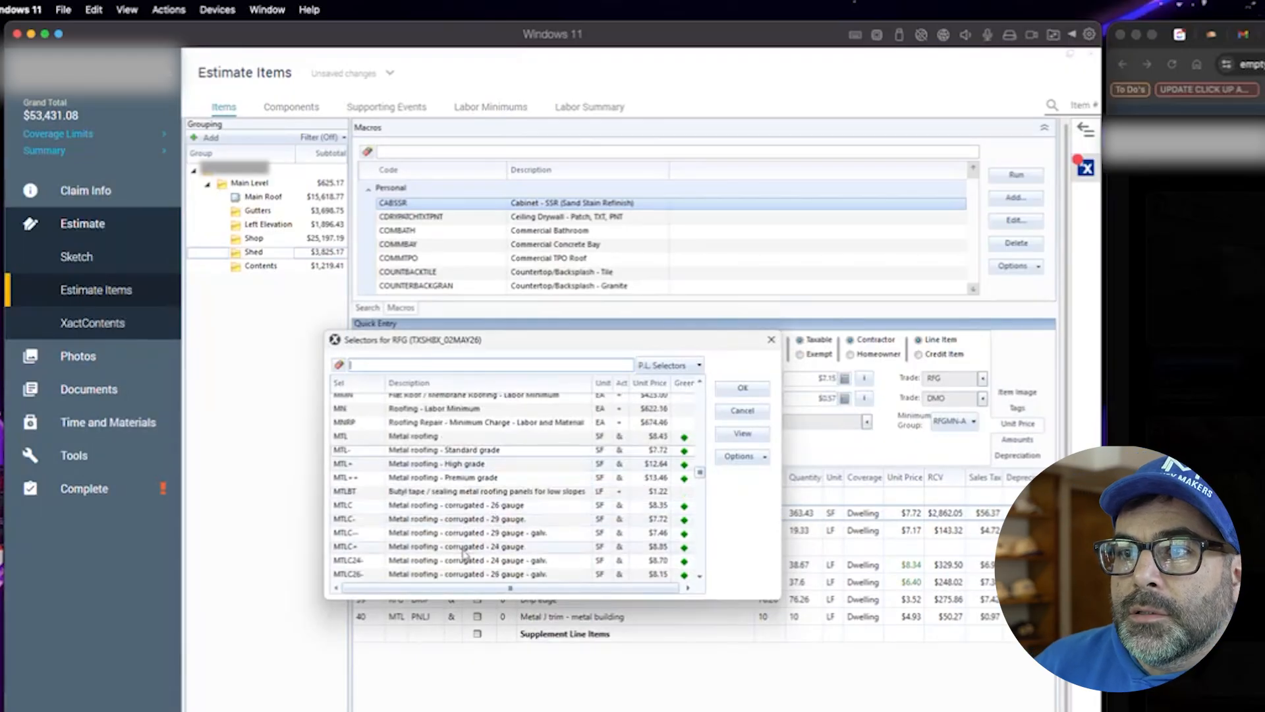
left_click(465, 450)
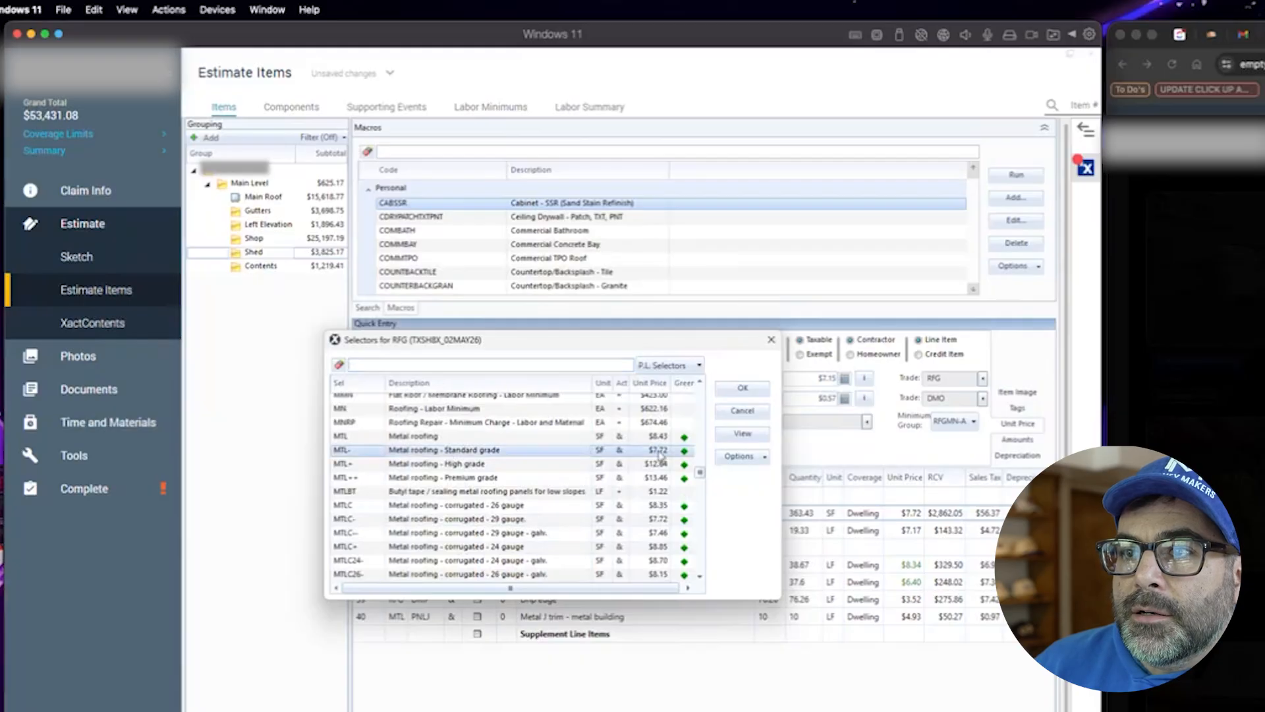
scroll(546, 524, "down", 1)
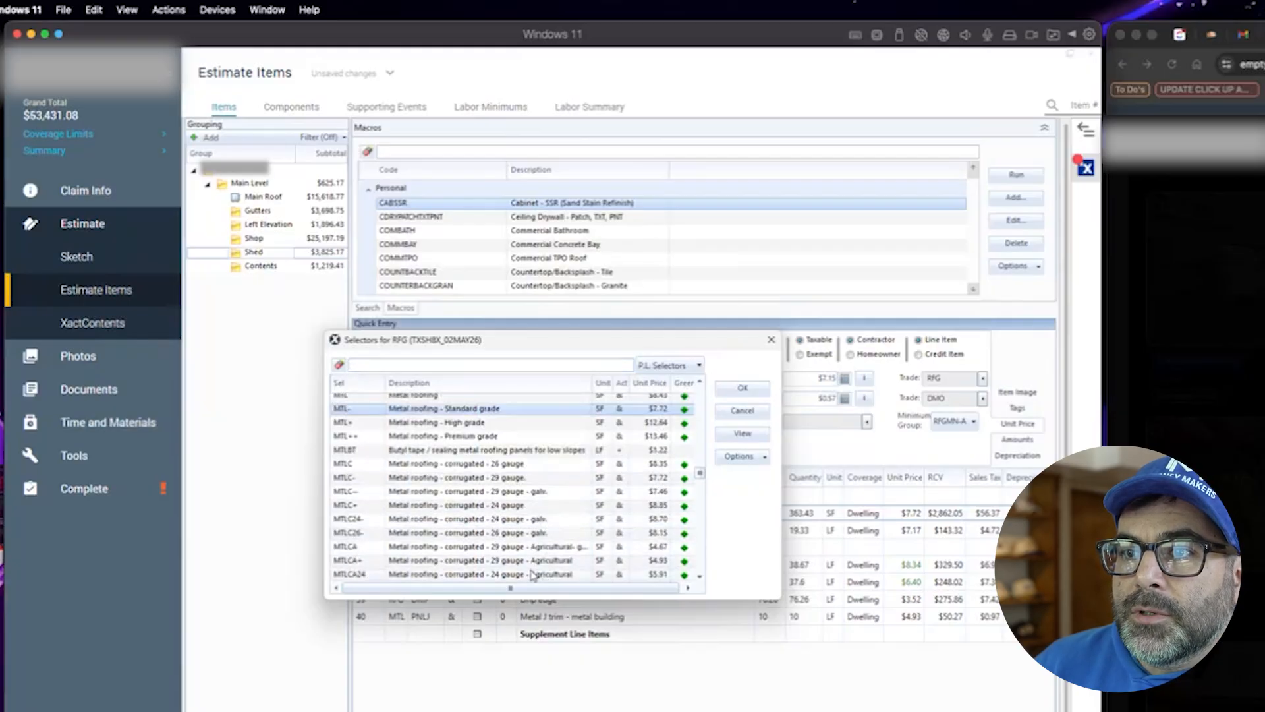
left_click(534, 520)
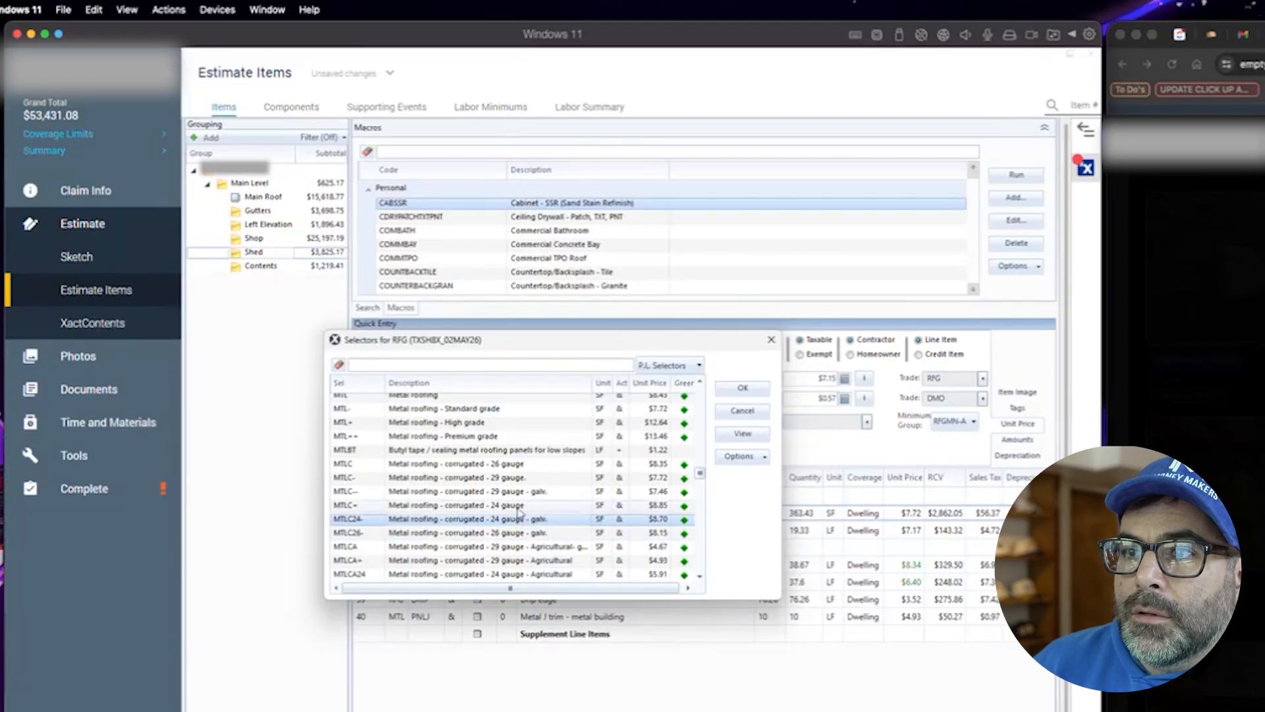
left_click(516, 507)
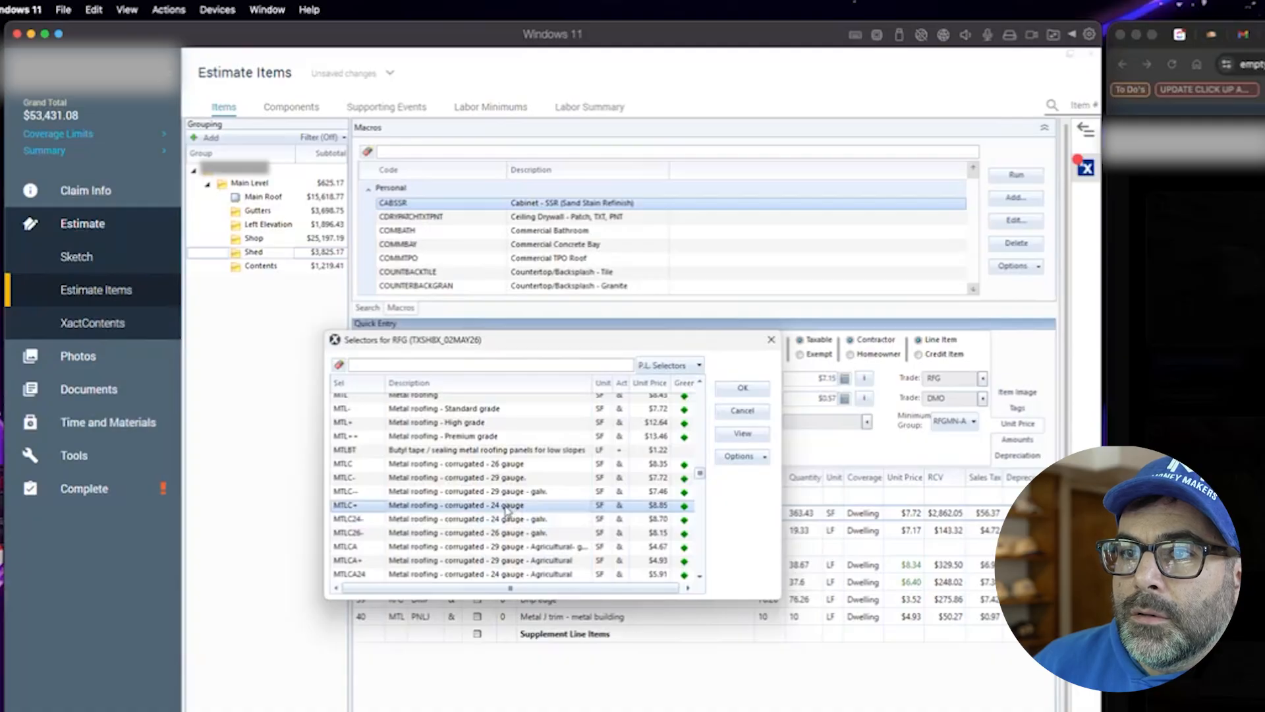
double_click(508, 506)
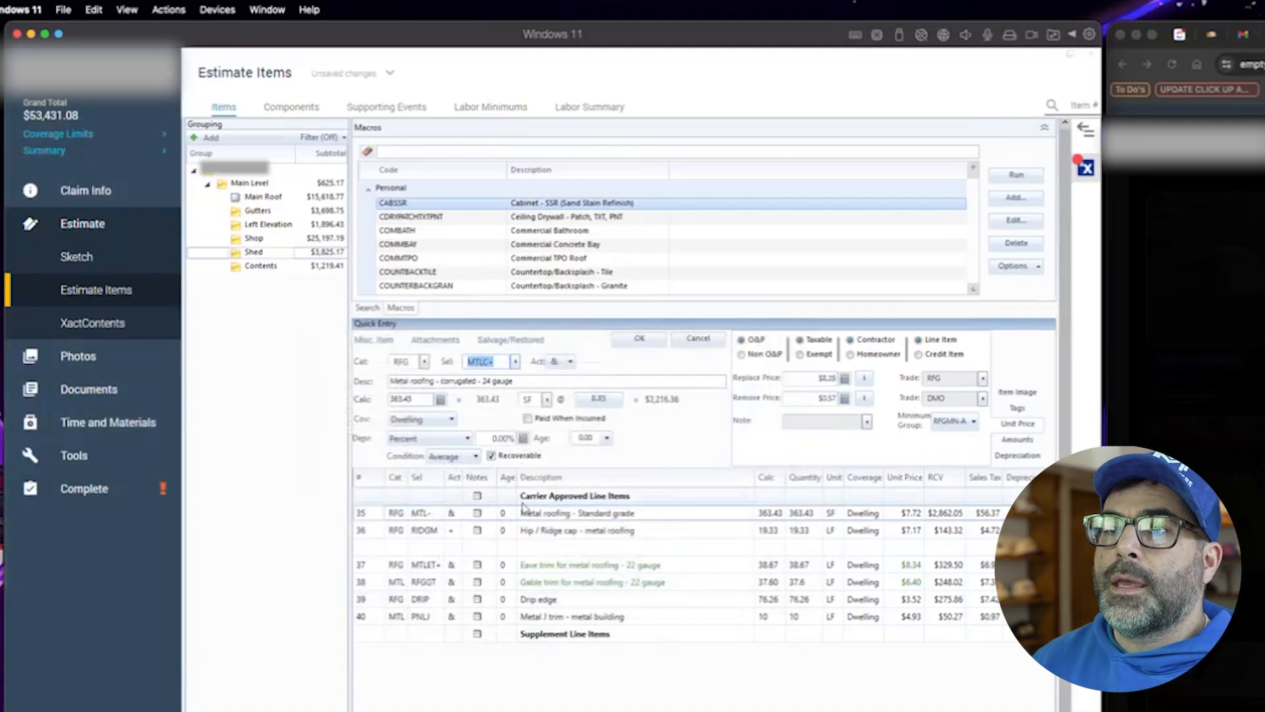
- Change the metal roofing description to "Metal roofing - corrugated - 22 gauge" and save the line
left_click(486, 381)
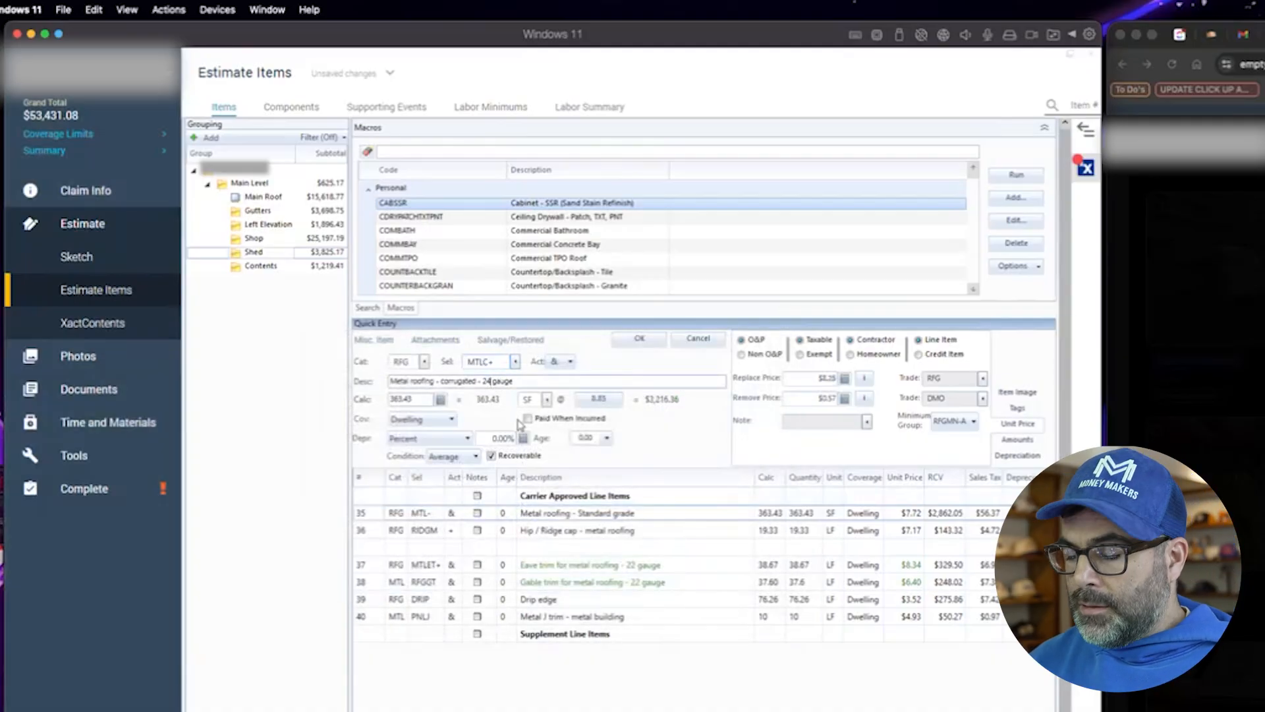
type("2")
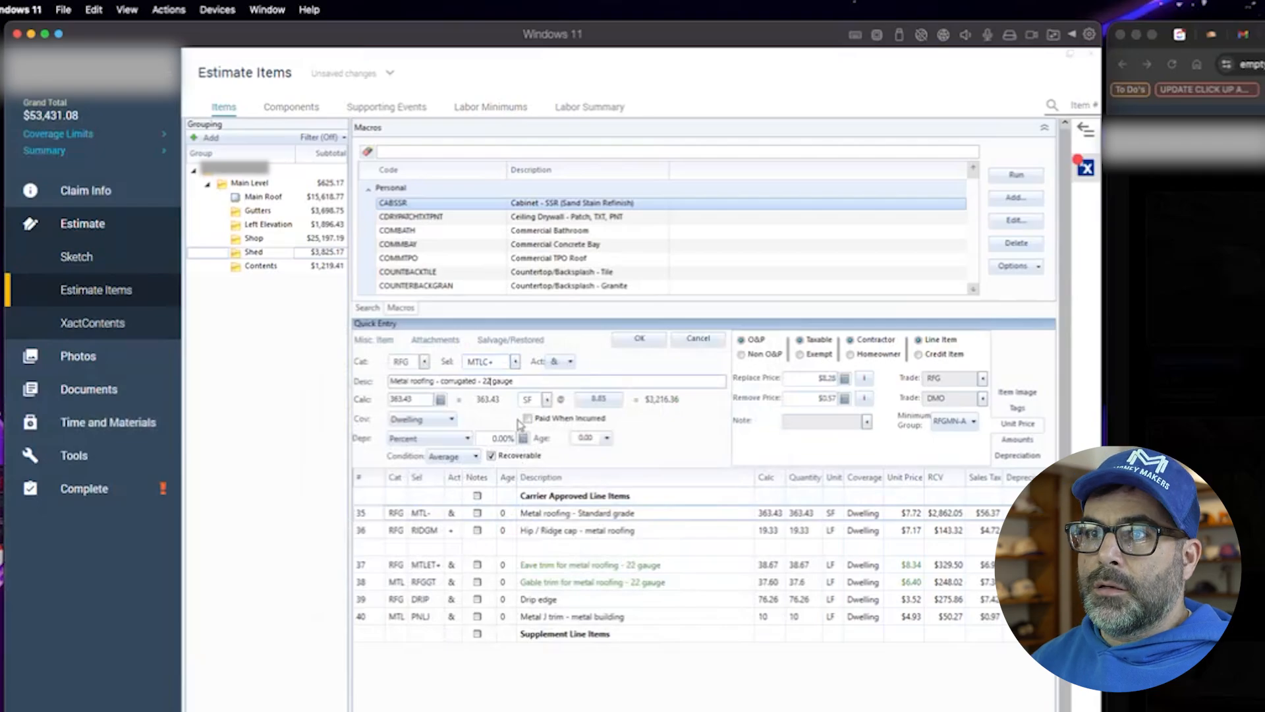
left_click(648, 347)
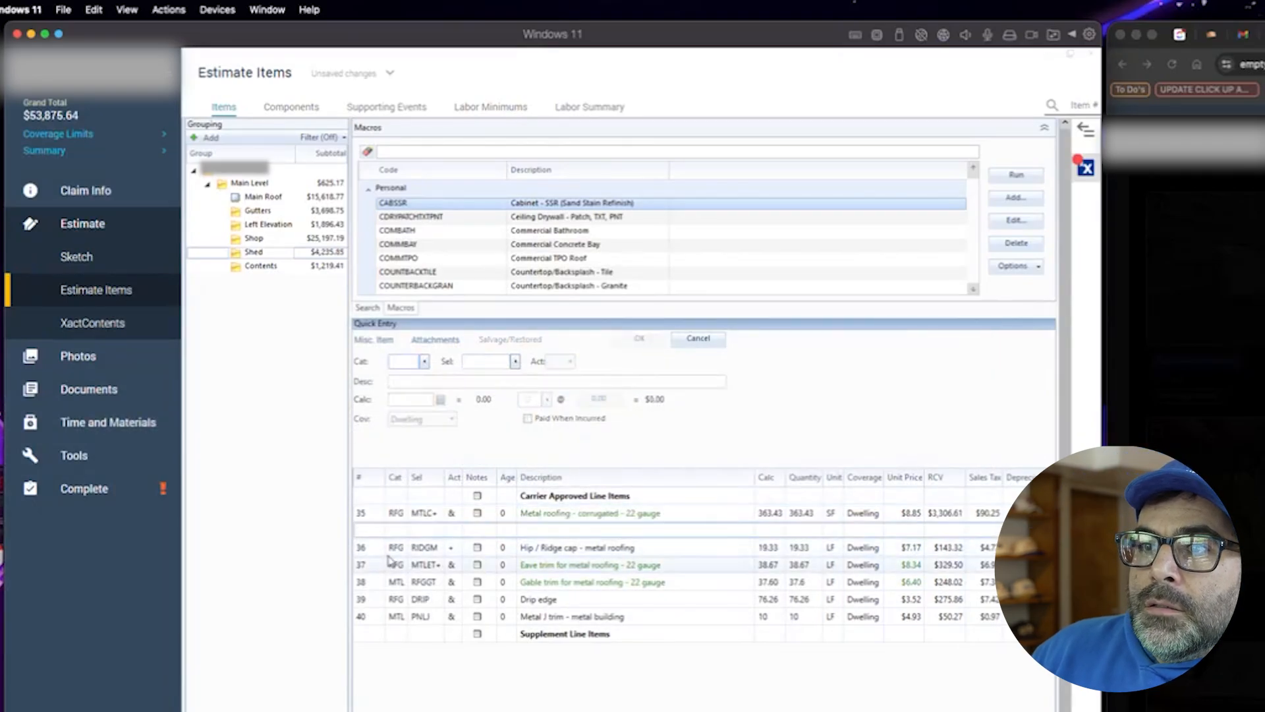
- Review the roofing lines and browse the claim's damage photos, opening one of the AC condenser
left_click(383, 517)
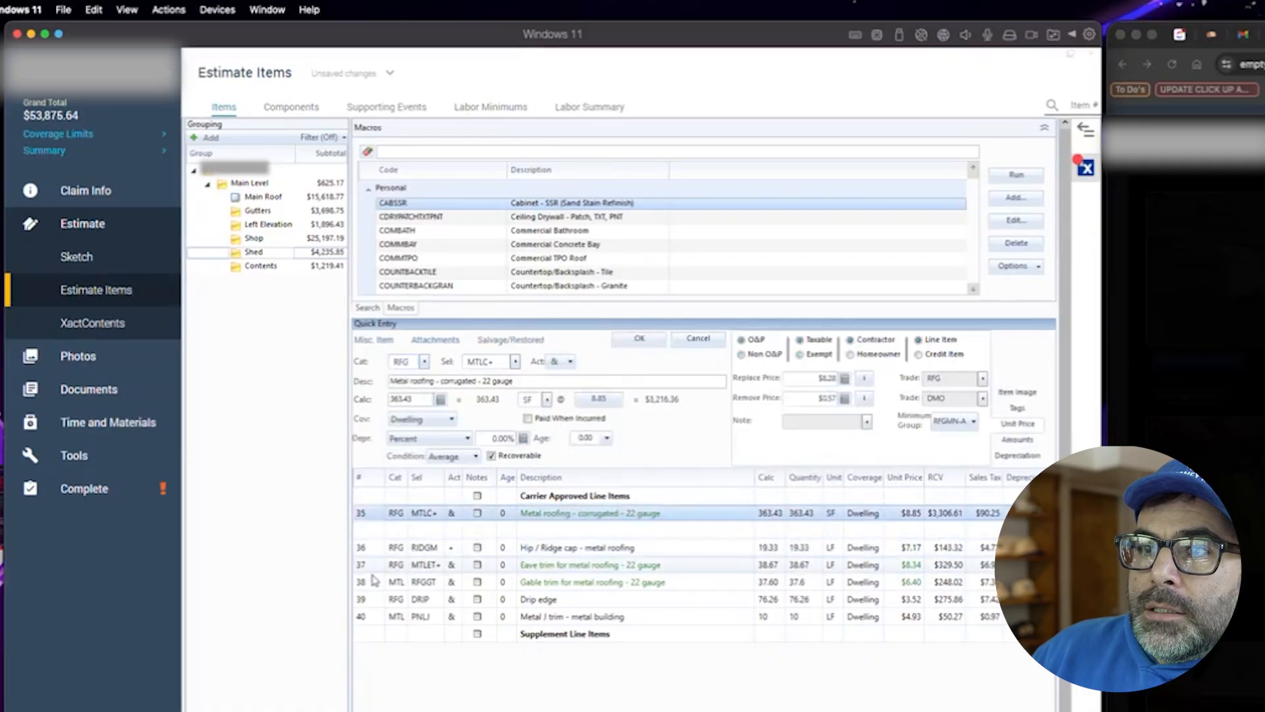
left_click(381, 616)
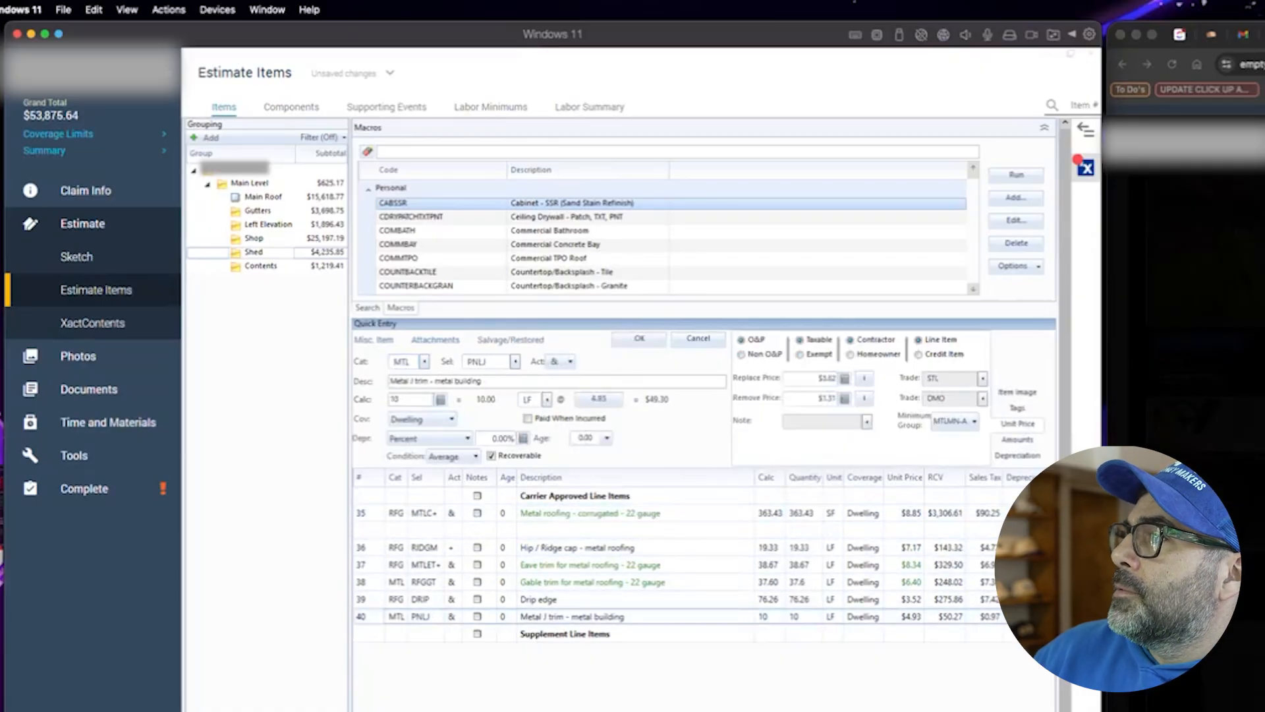
left_click(1252, 158)
left_click(1252, 158)
scroll(364, 364, "up", 1)
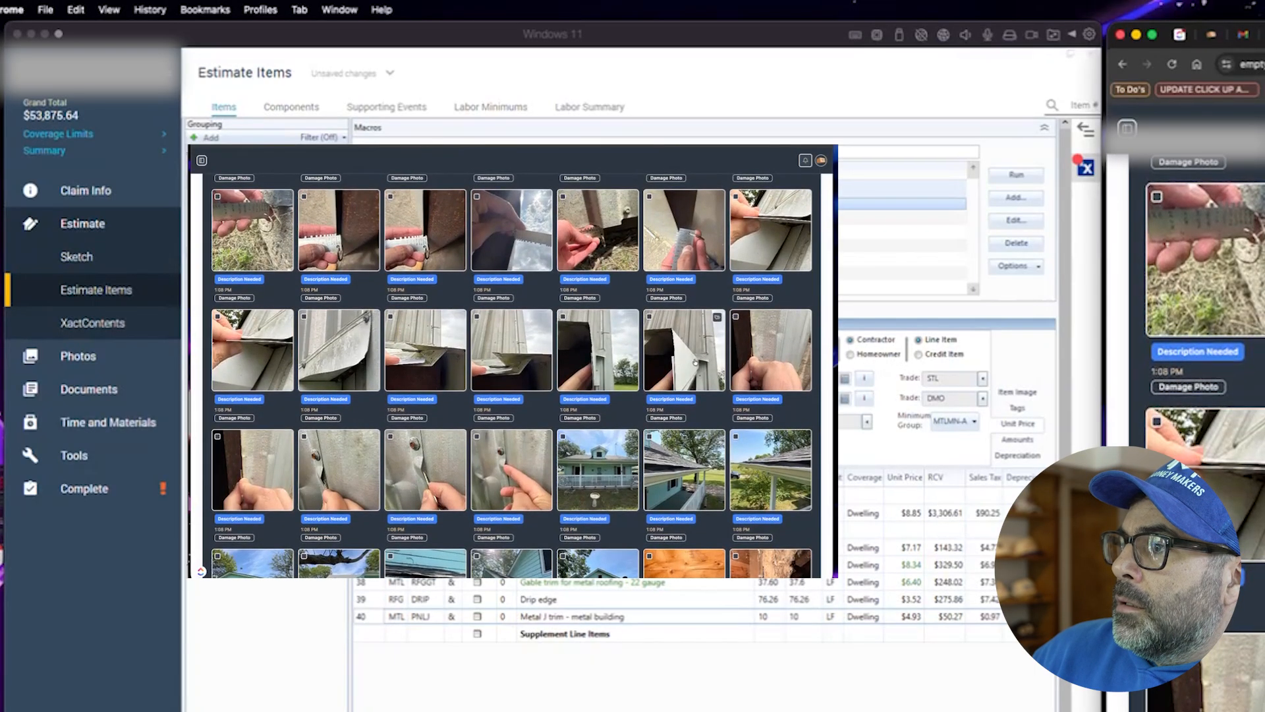
scroll(695, 362, "down", 10)
scroll(563, 485, "down", 15)
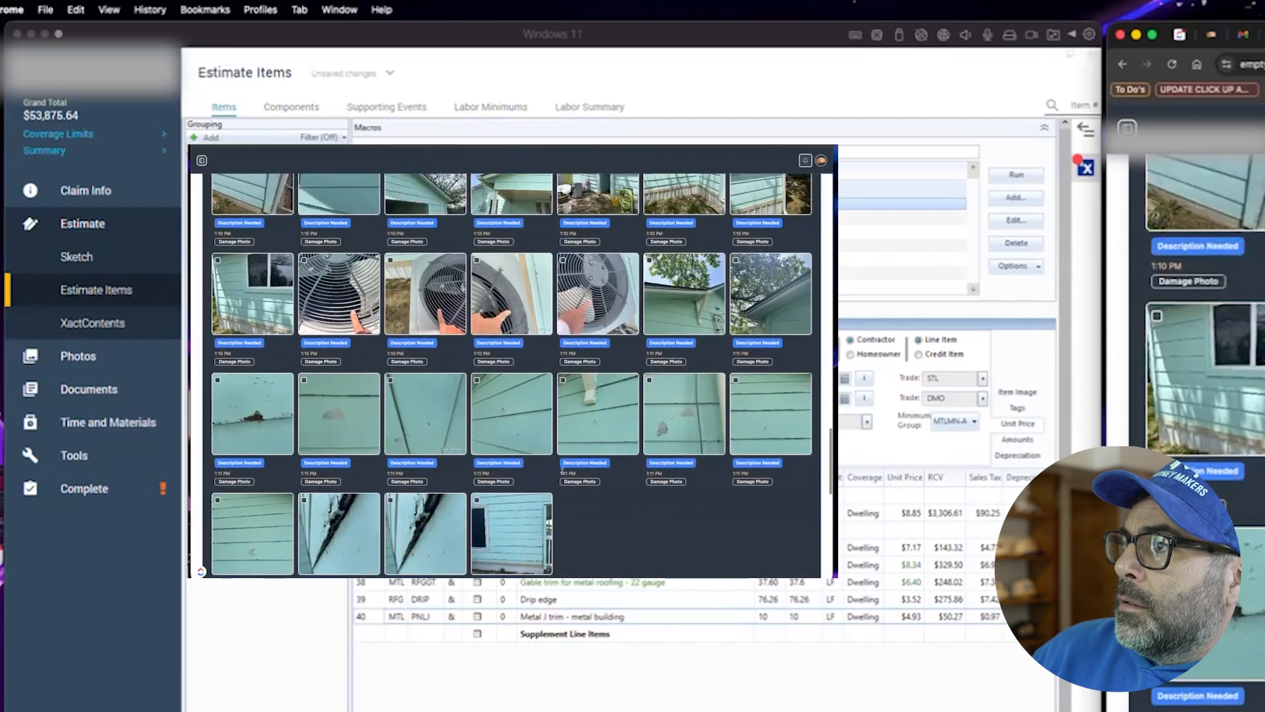
left_click(326, 301)
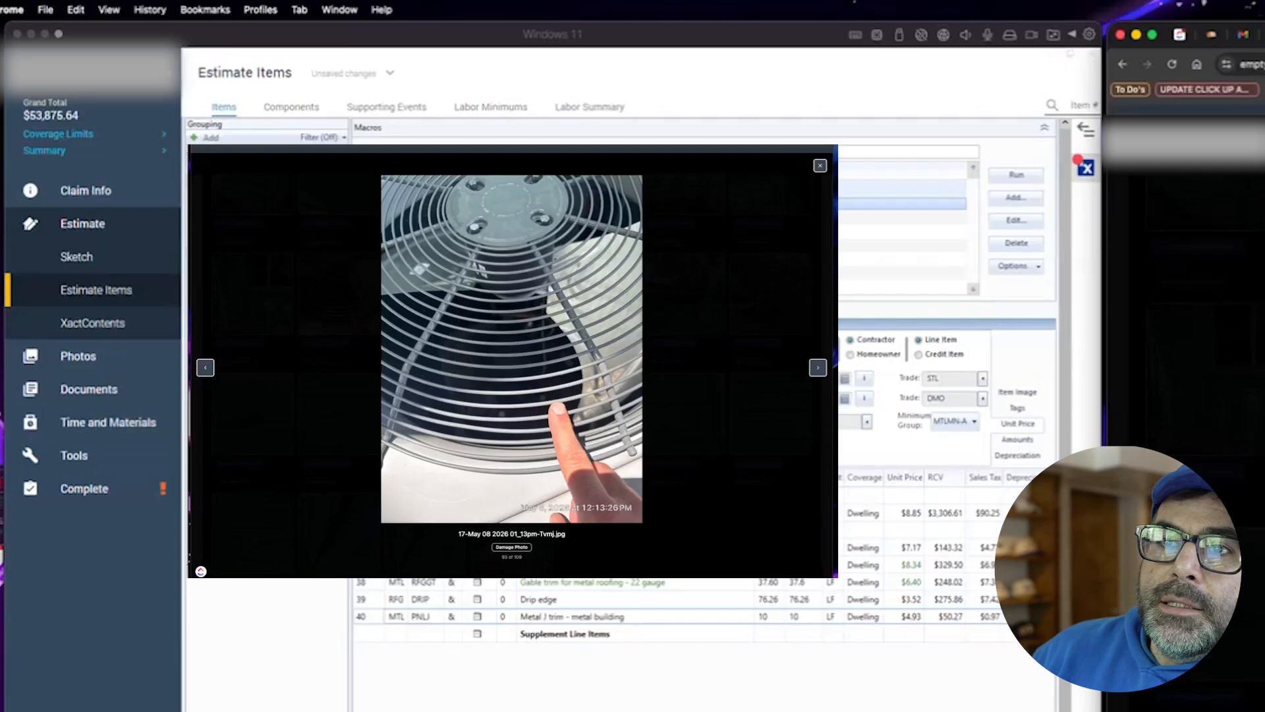
- In the Left Elevation group, search the price list for "ac unit cover" and add the Air conditioning cover item
left_click(271, 222)
left_click(270, 202)
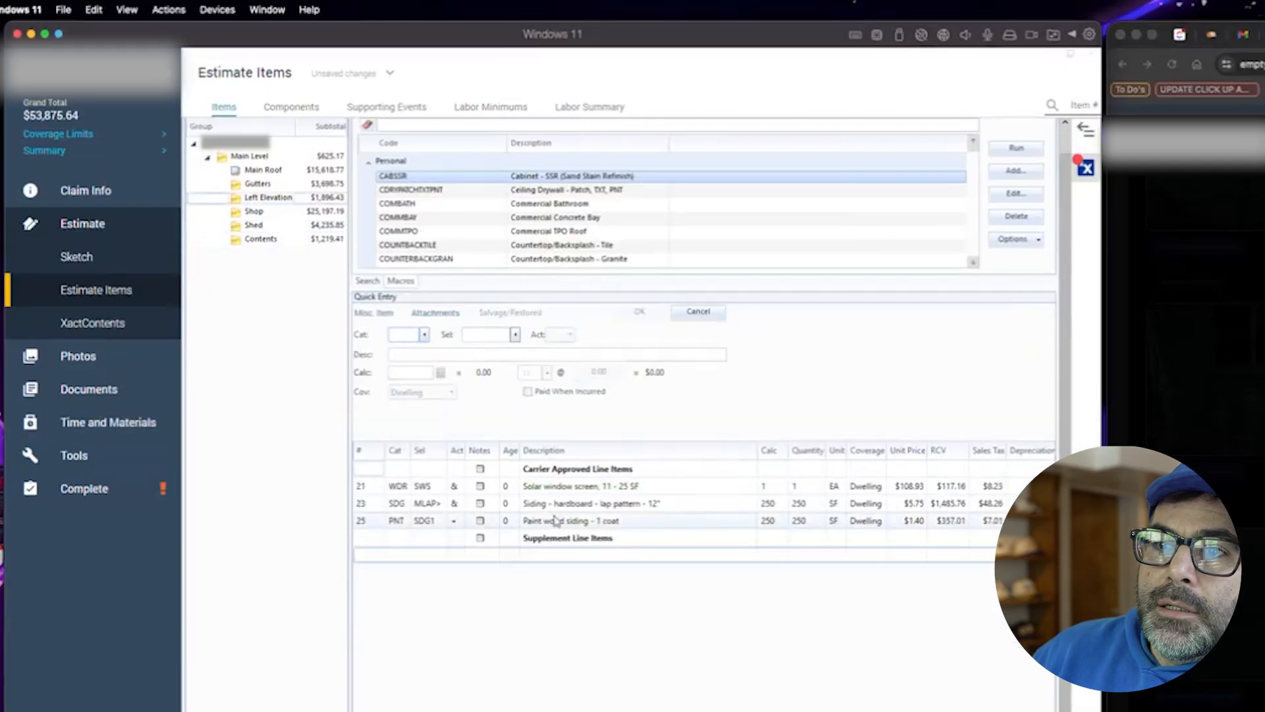
left_click(377, 555)
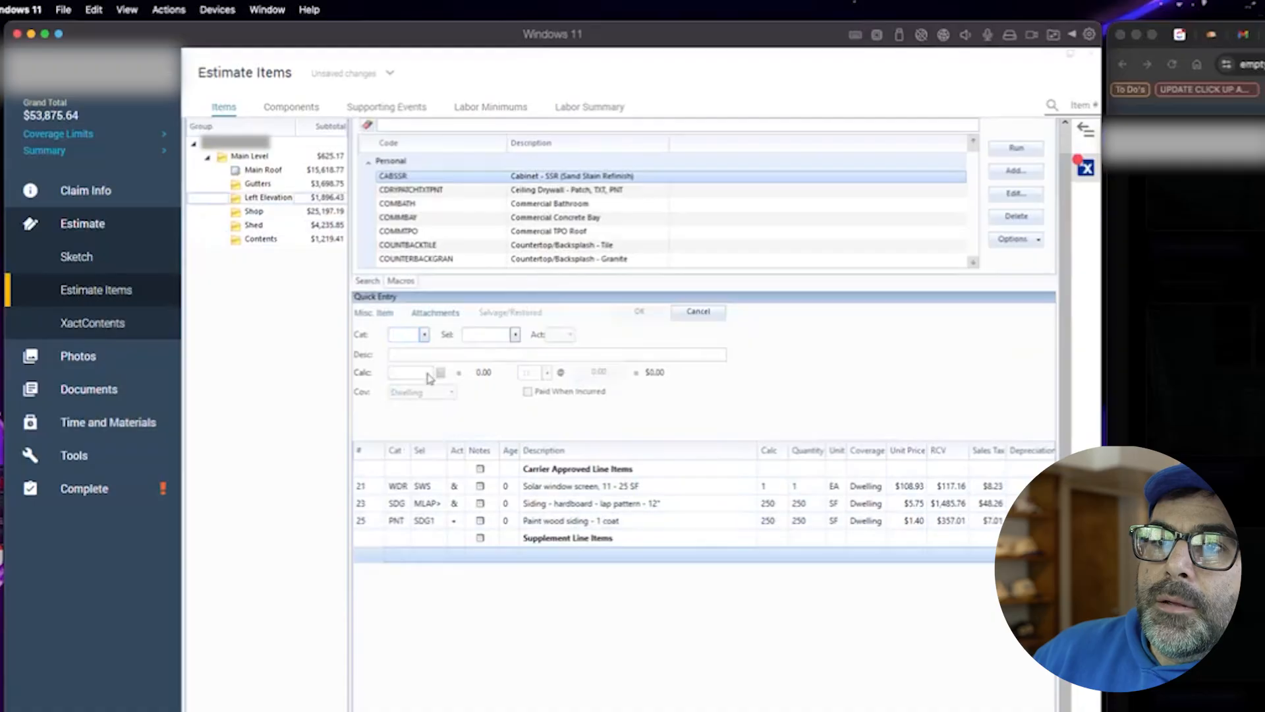
left_click(367, 281)
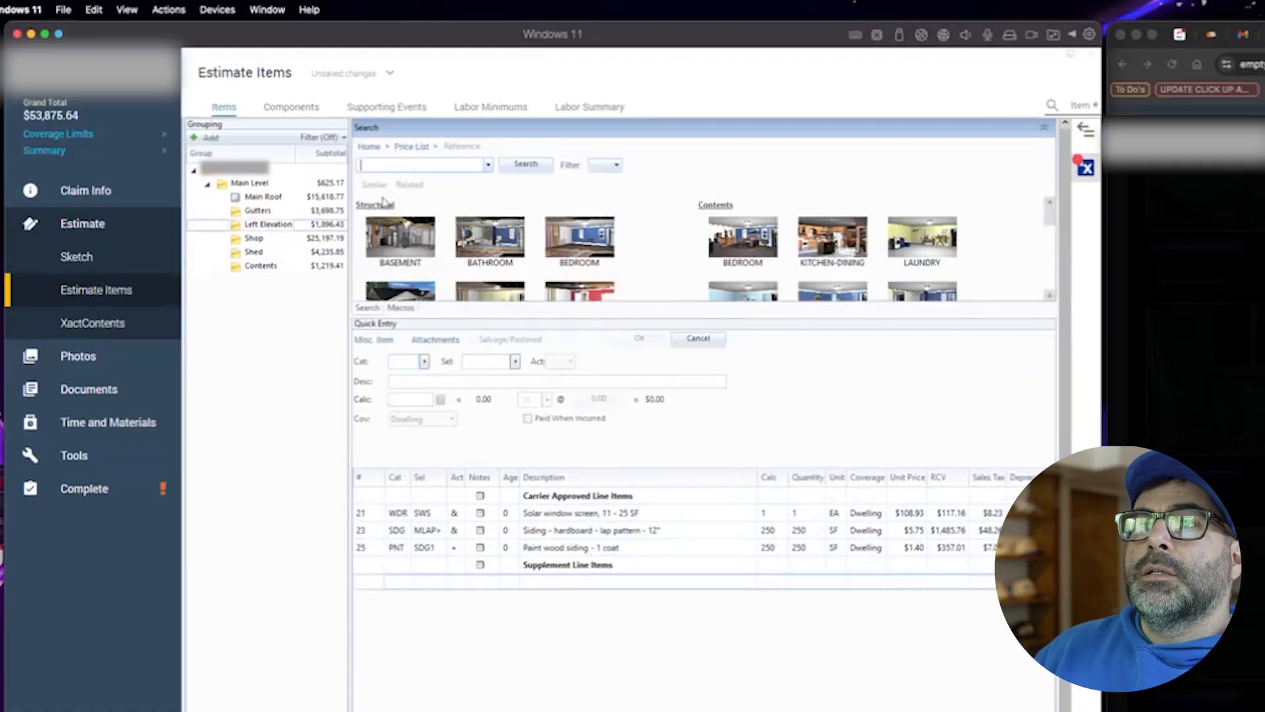
type("ac")
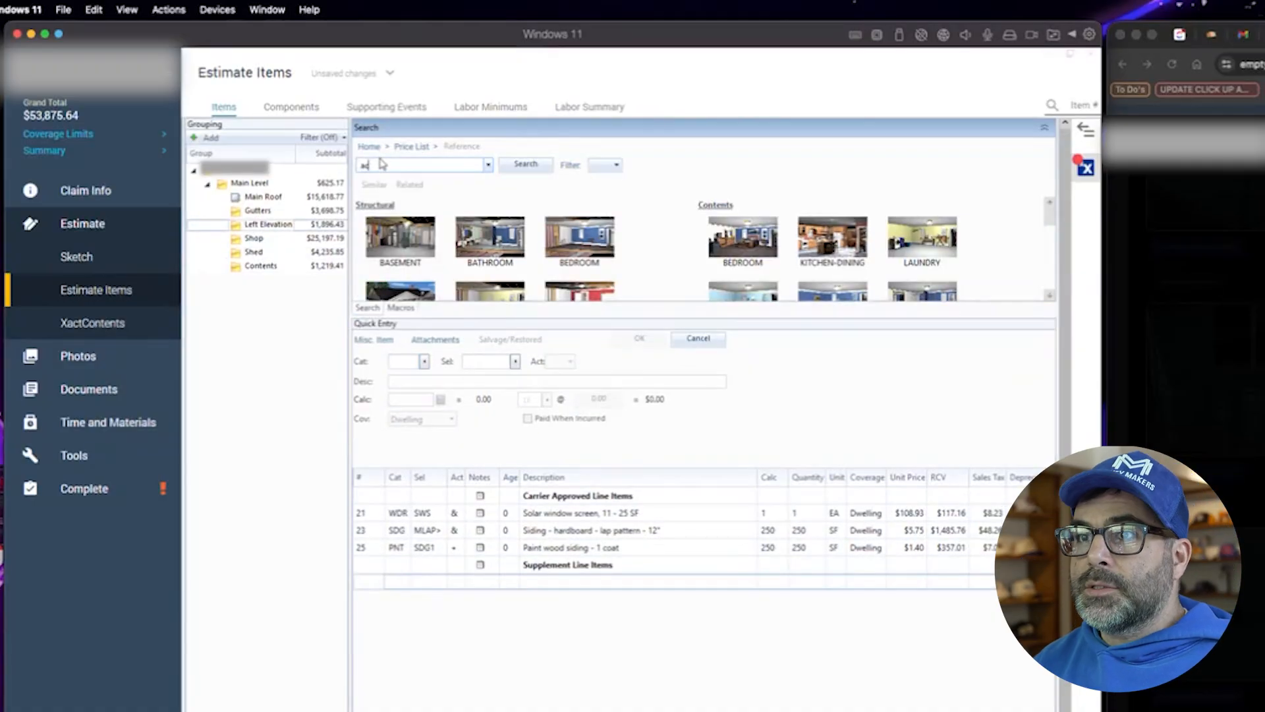
type(" unit")
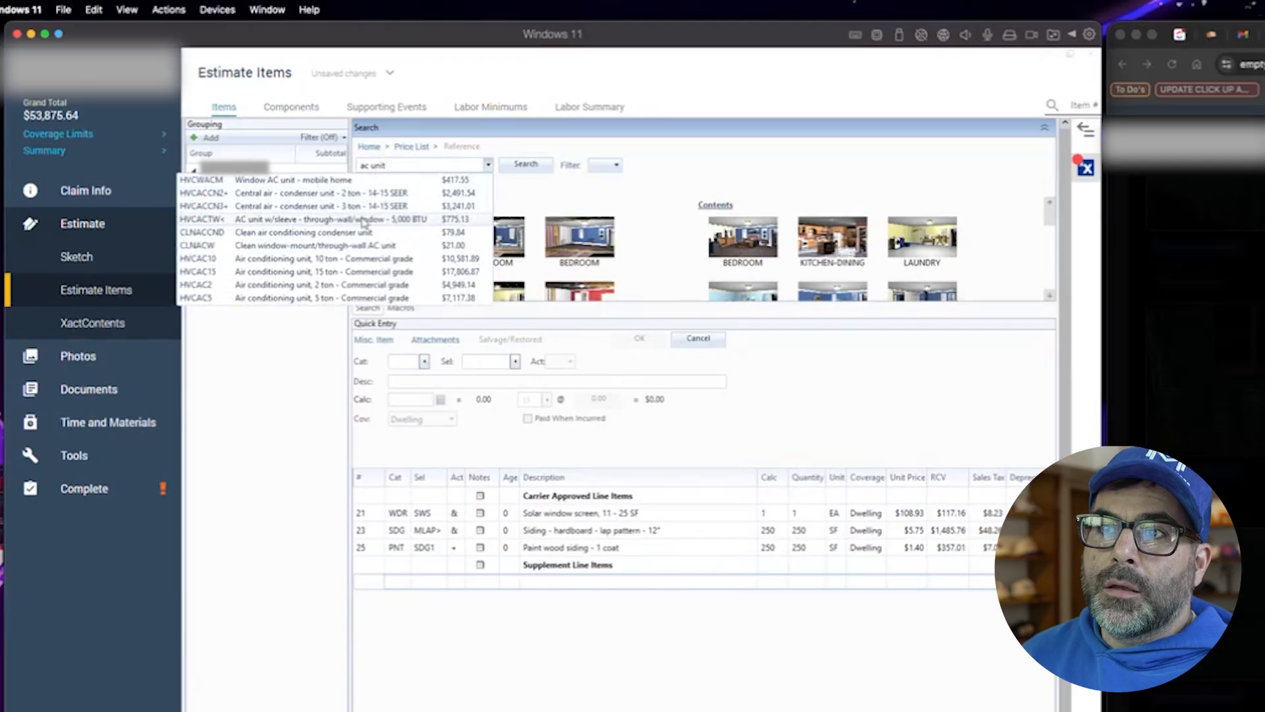
type("cover")
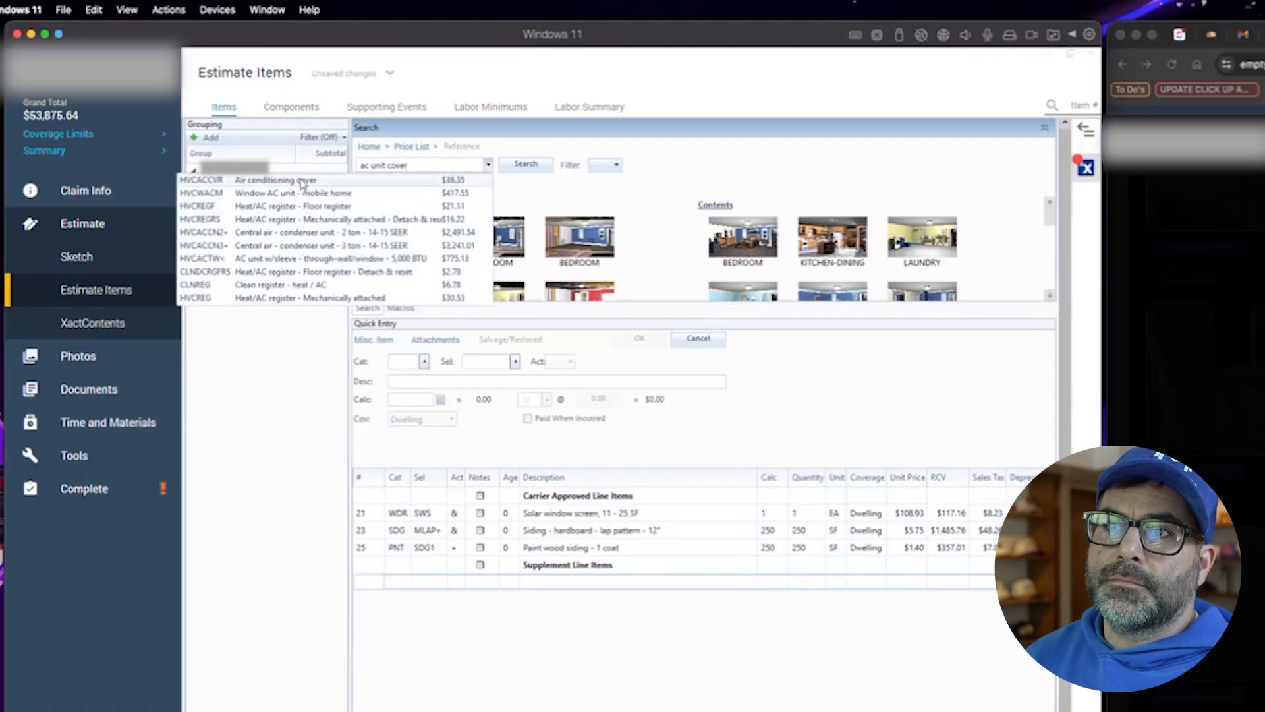
left_click(302, 183)
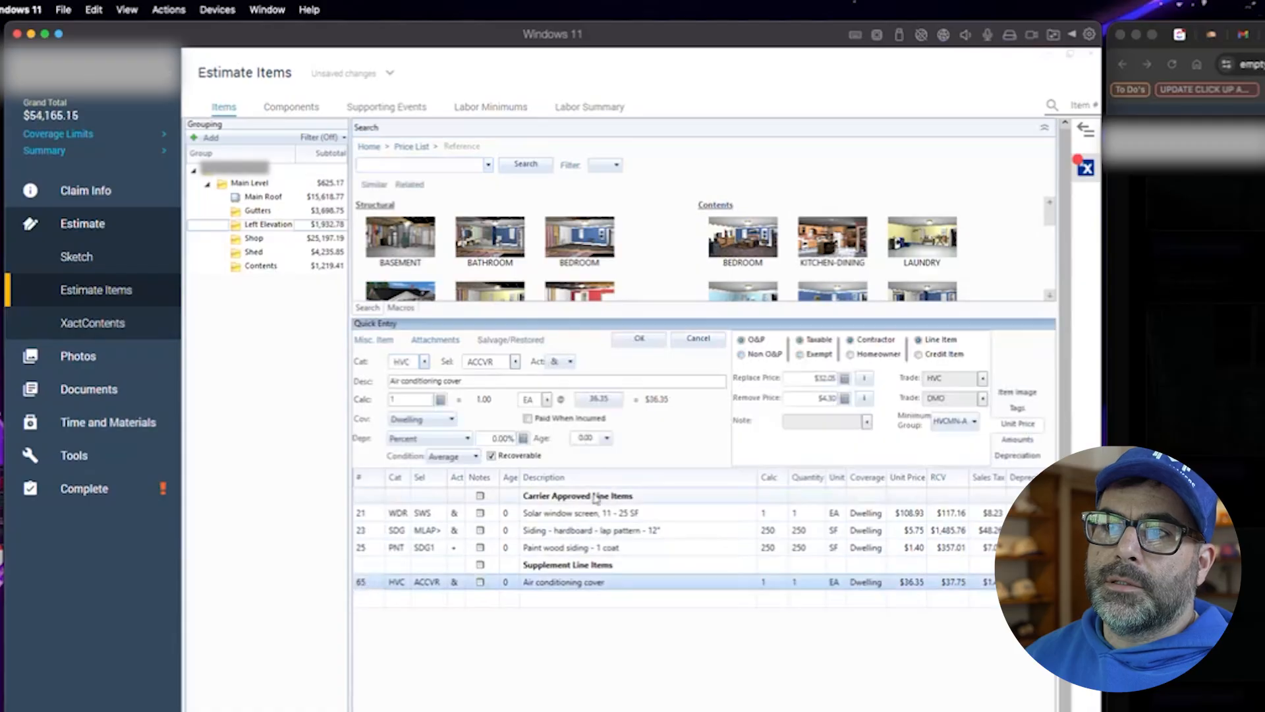
- Replace the air conditioning cover line with ACFINN>, Comb/straighten a/c cond. fins - w/out trip charge - Large
left_click(1021, 394)
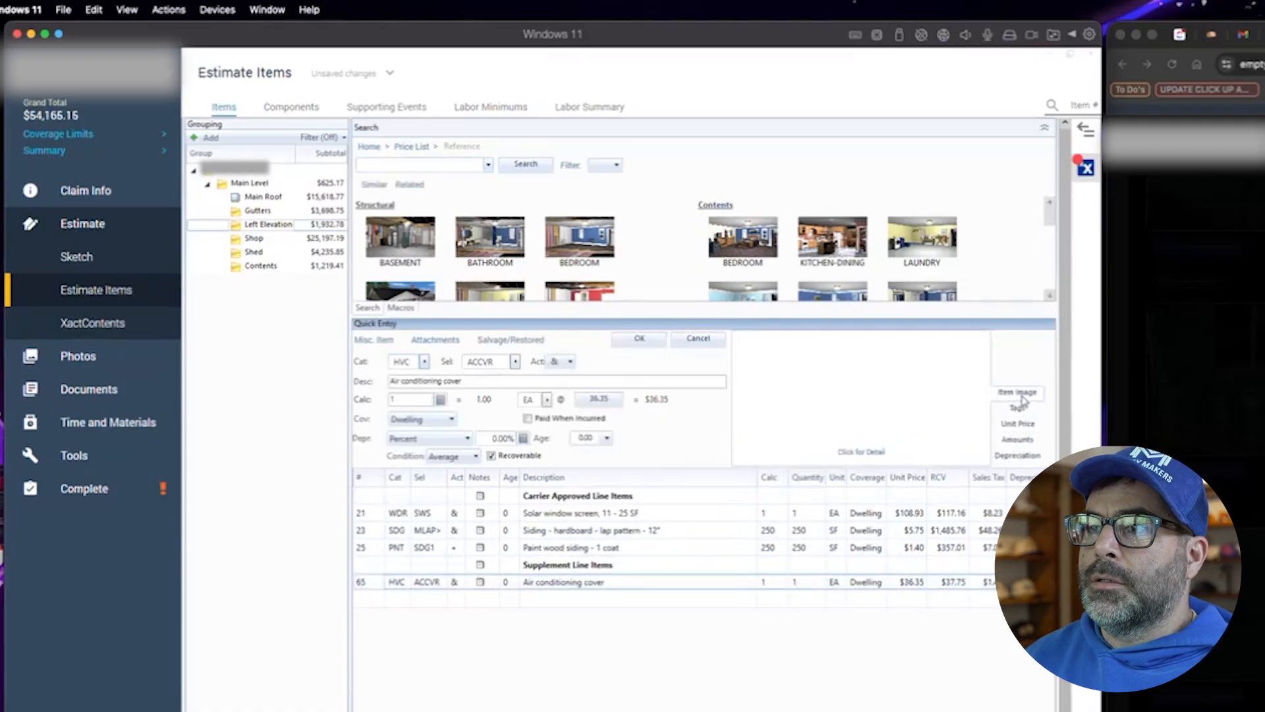
left_click(383, 585)
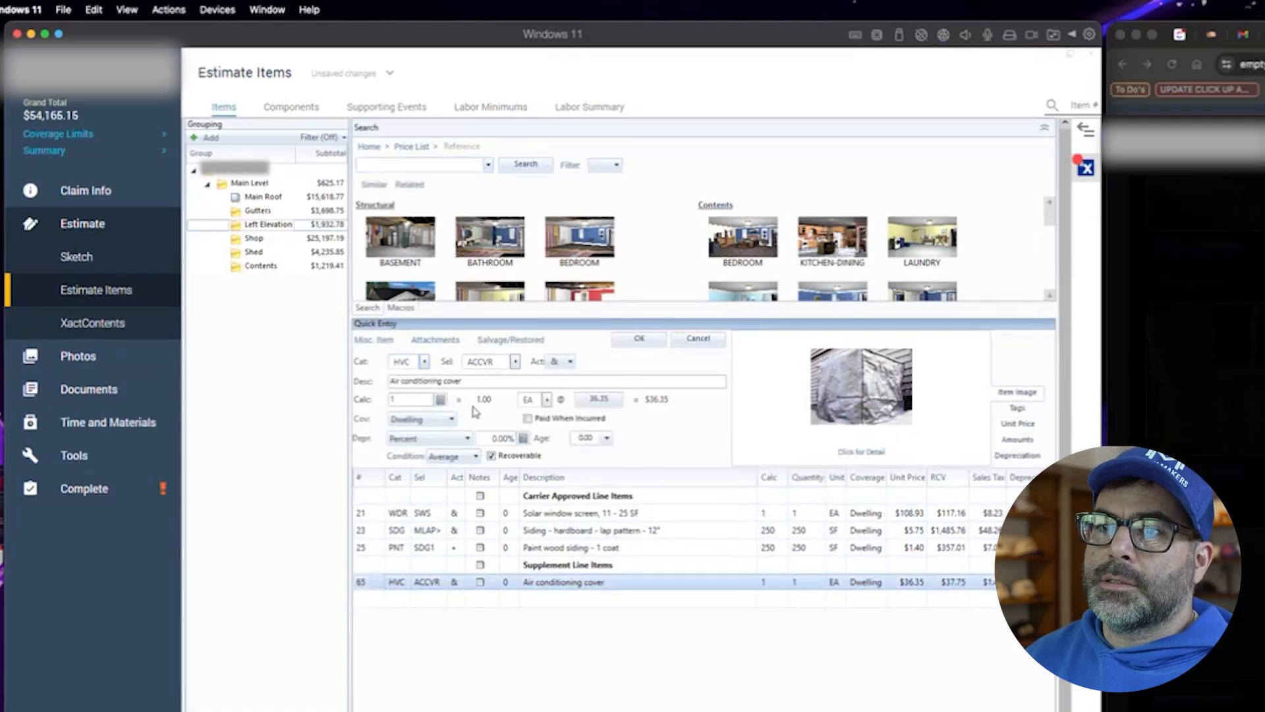
left_click(516, 368)
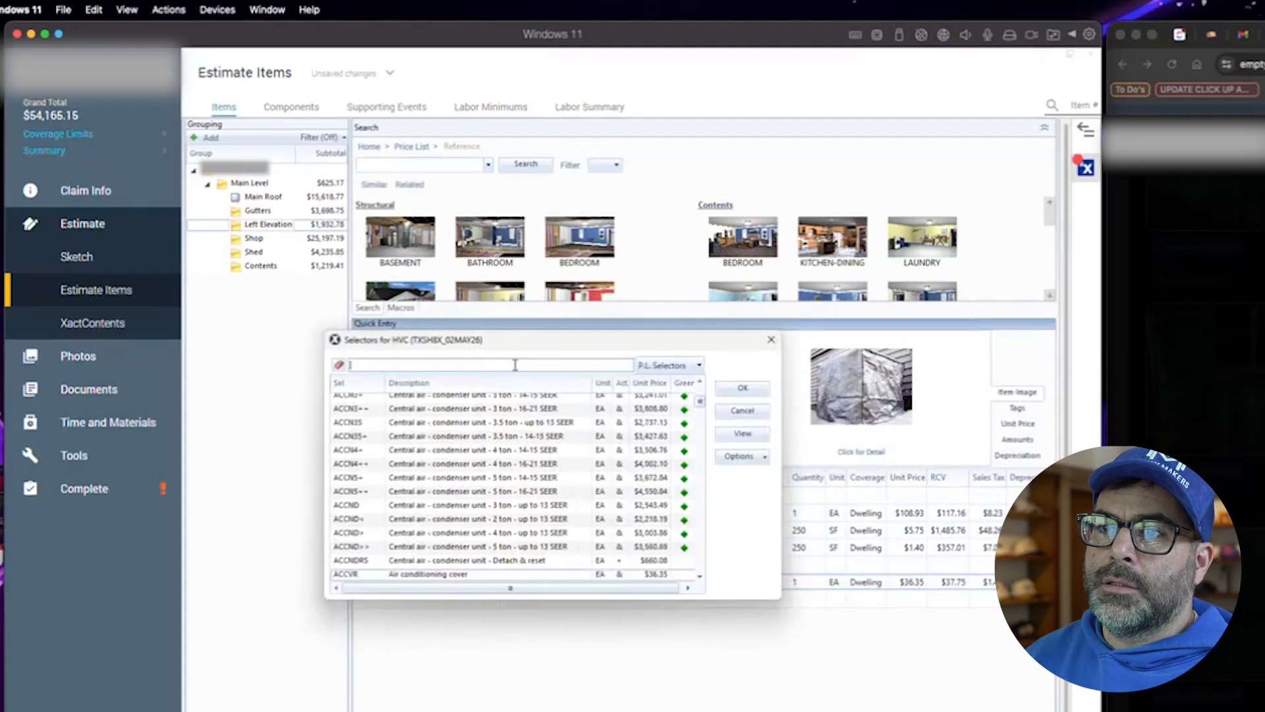
scroll(516, 531, "down", 3)
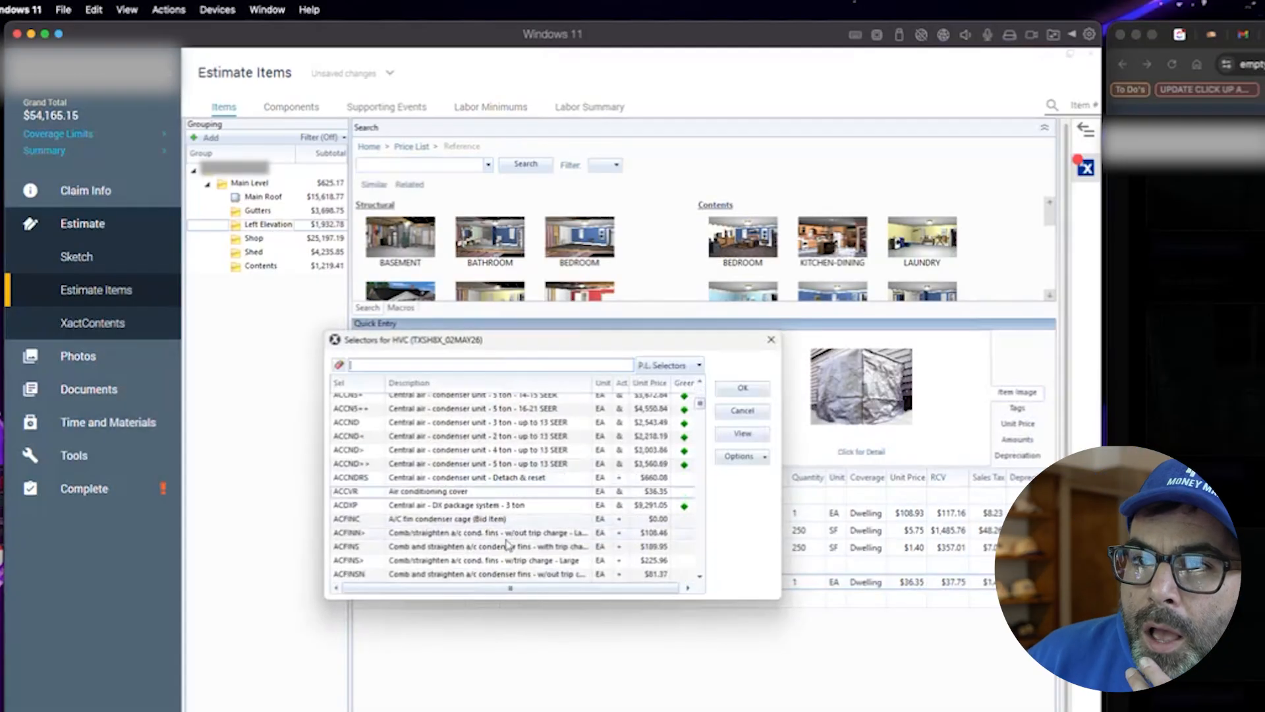
left_click(454, 521)
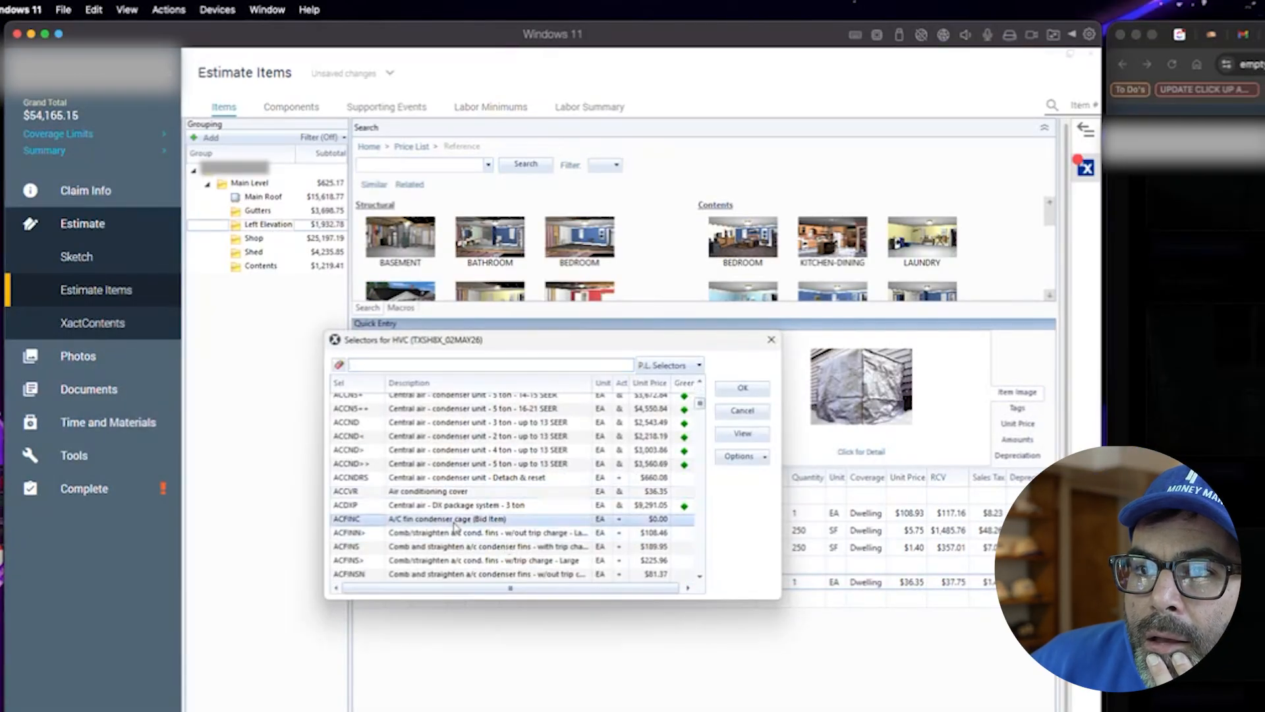
left_click(463, 535)
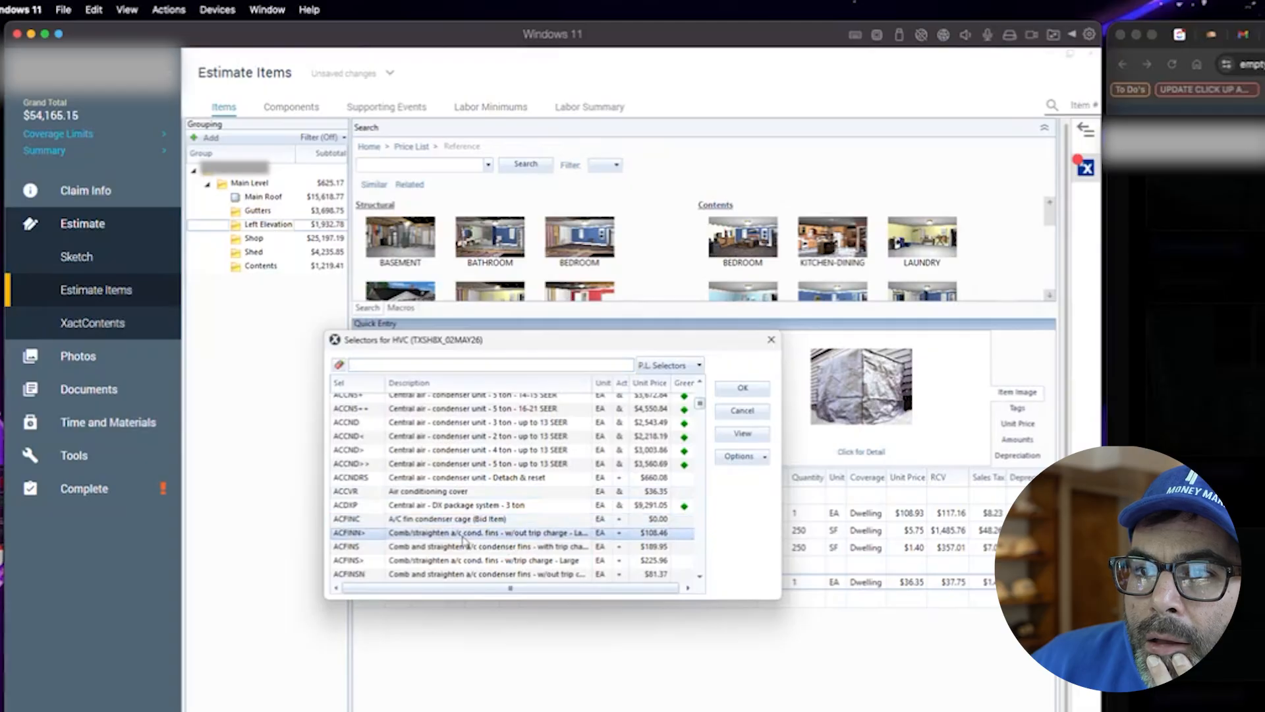
scroll(466, 539, "down", 1)
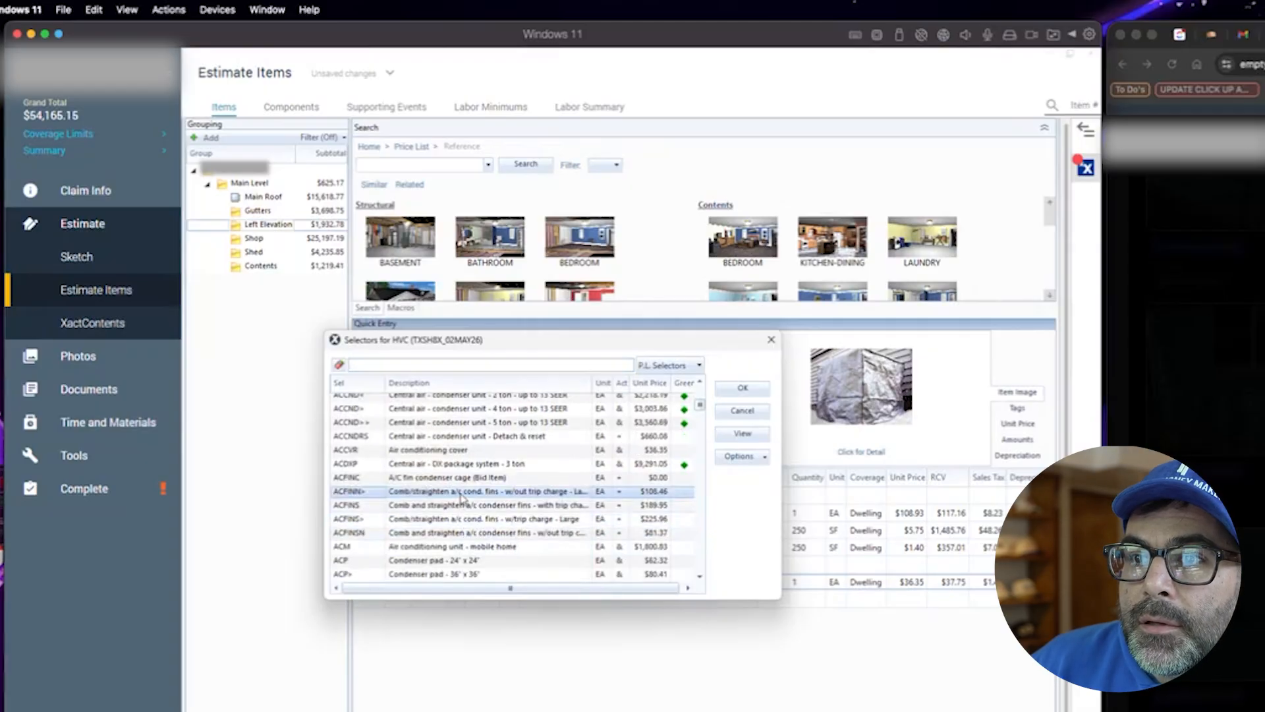
scroll(535, 575, "down", 1)
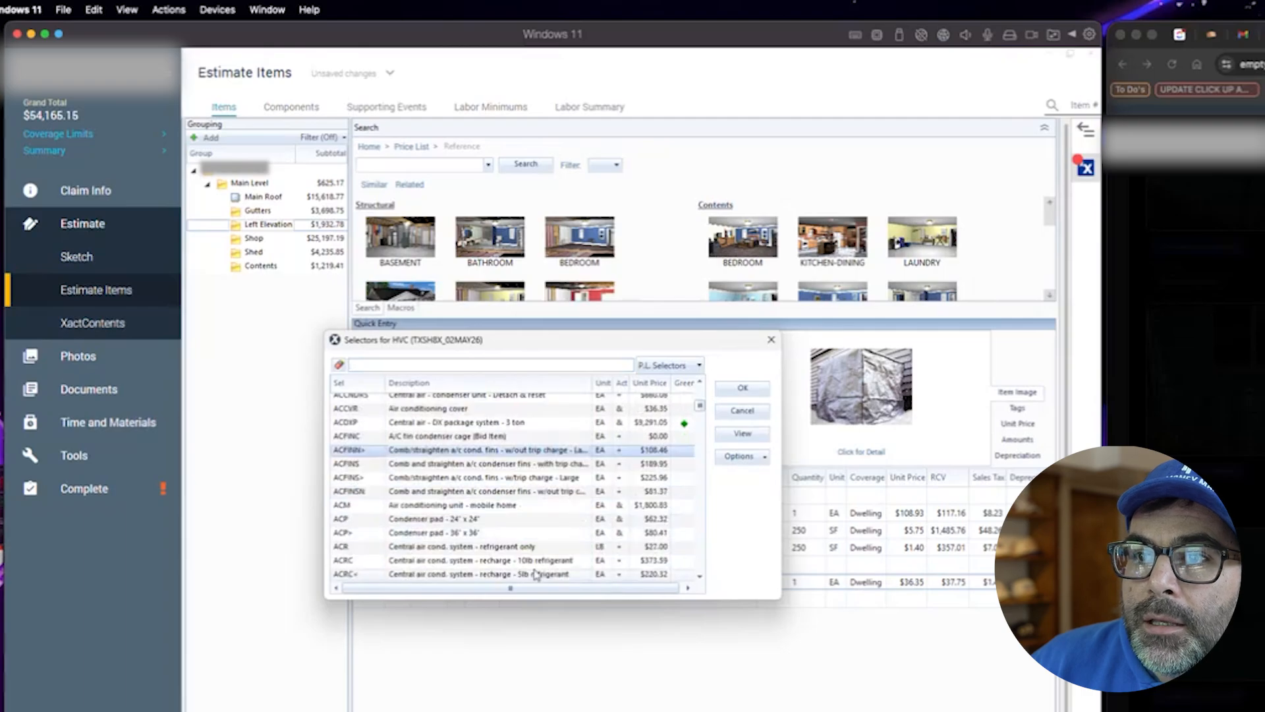
scroll(535, 575, "down", 4)
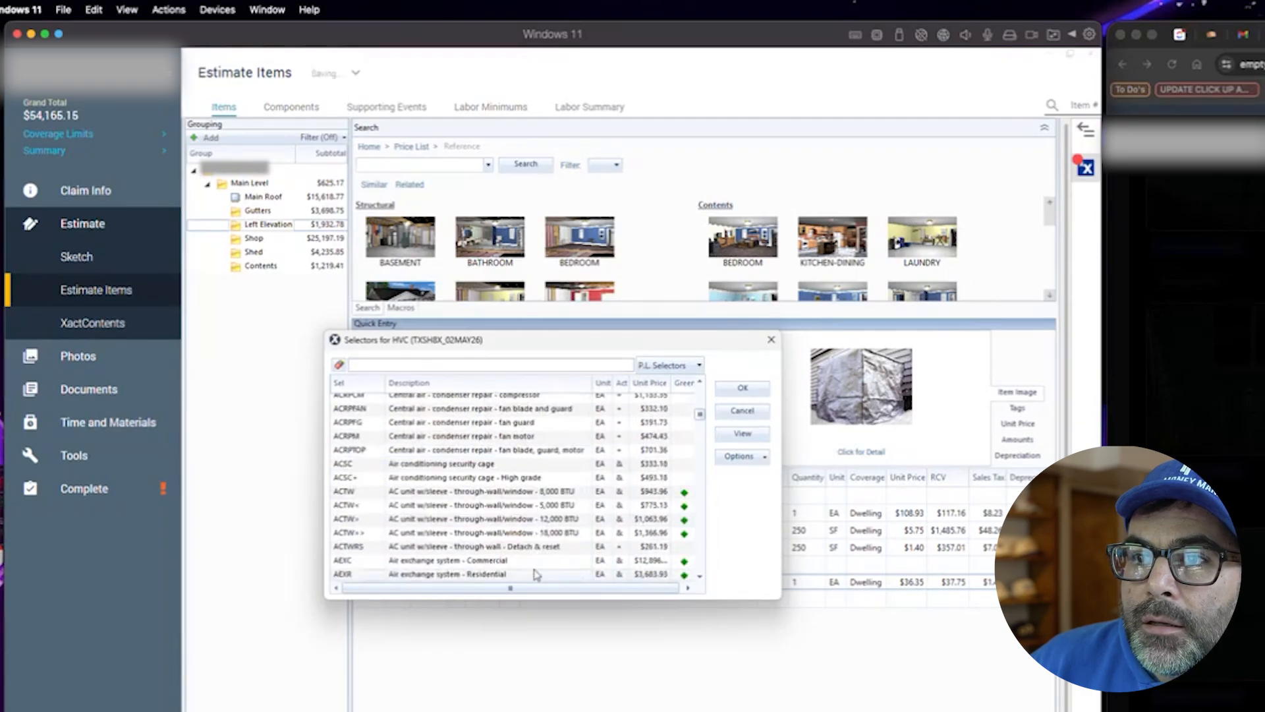
scroll(535, 574, "down", 7)
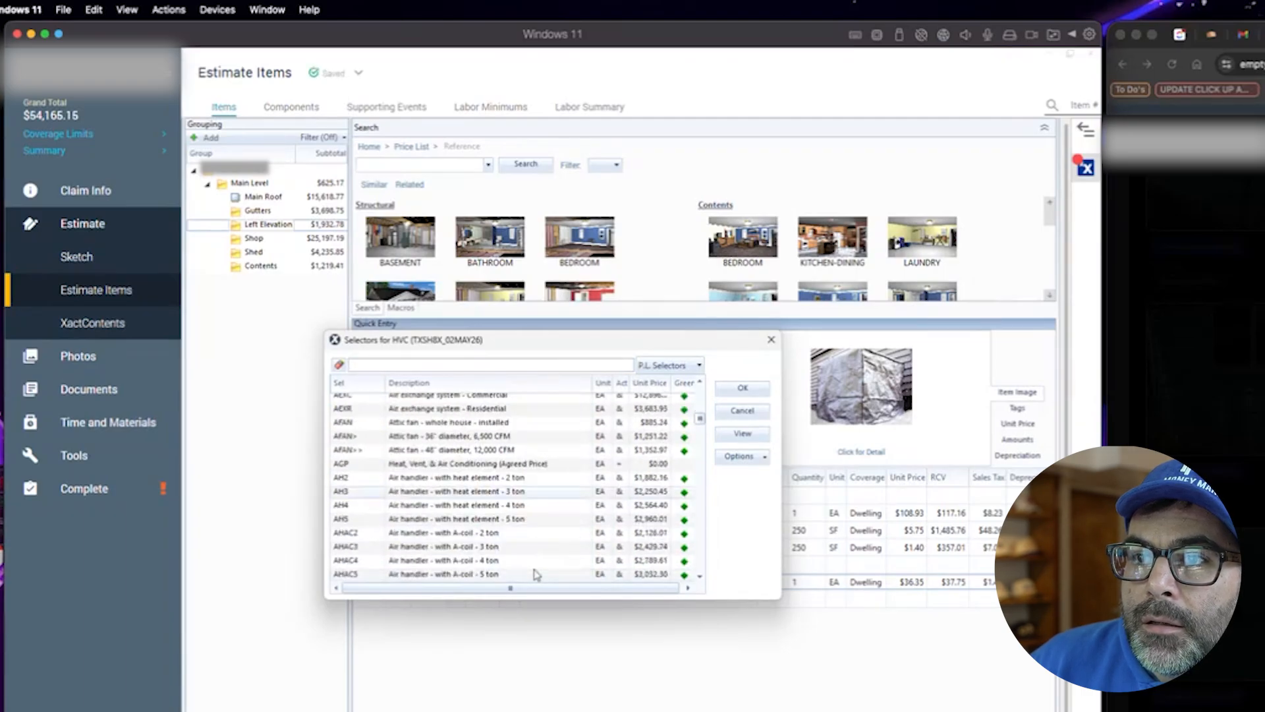
scroll(535, 575, "up", 10)
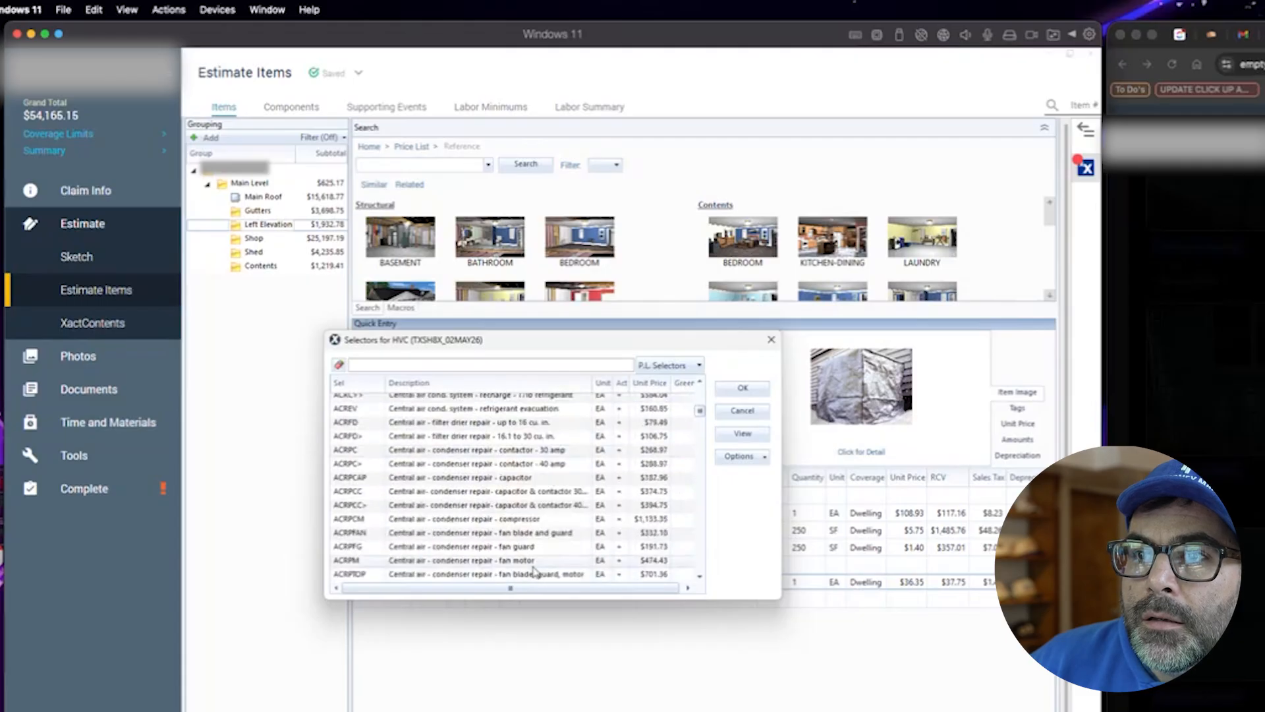
scroll(462, 474, "up", 8)
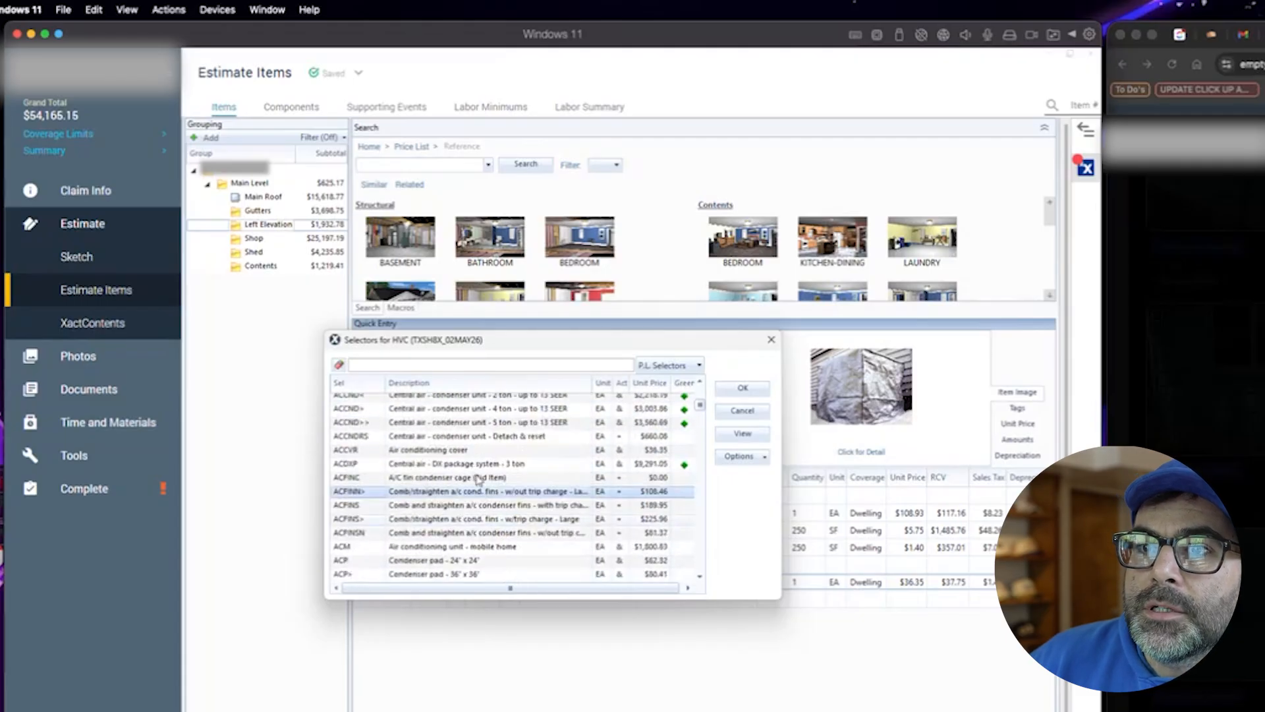
double_click(464, 493)
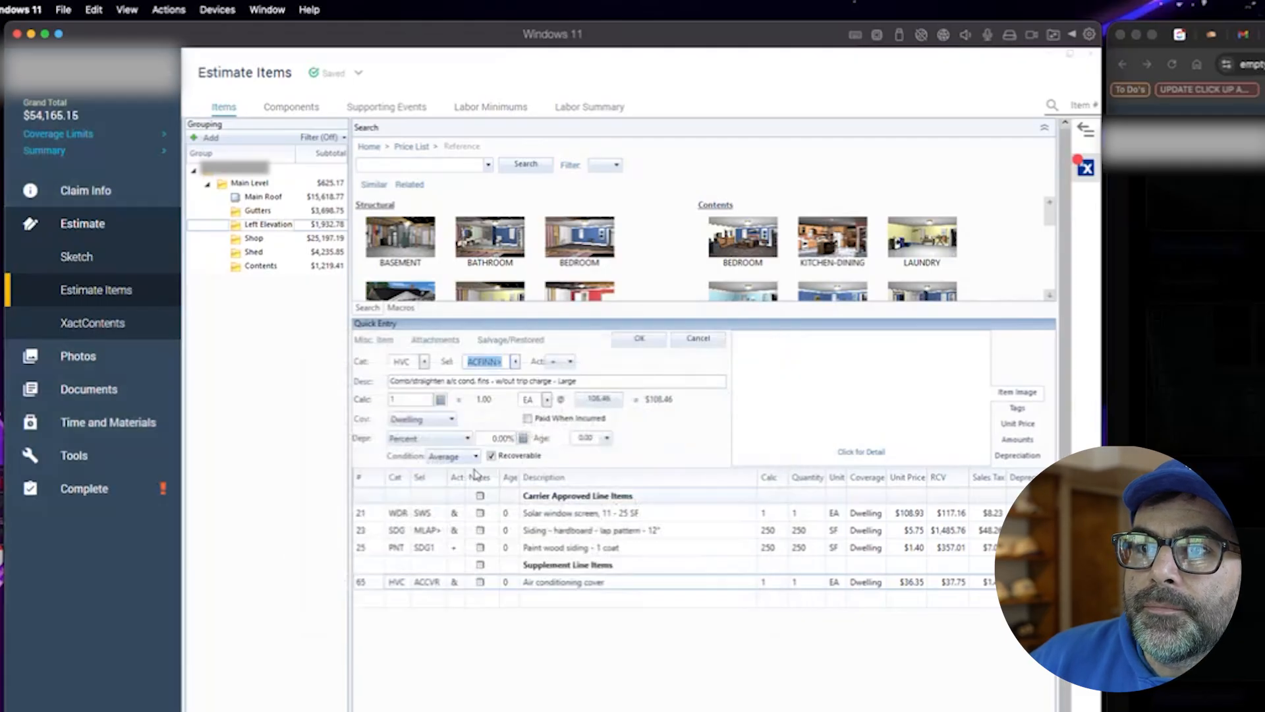
left_click(638, 340)
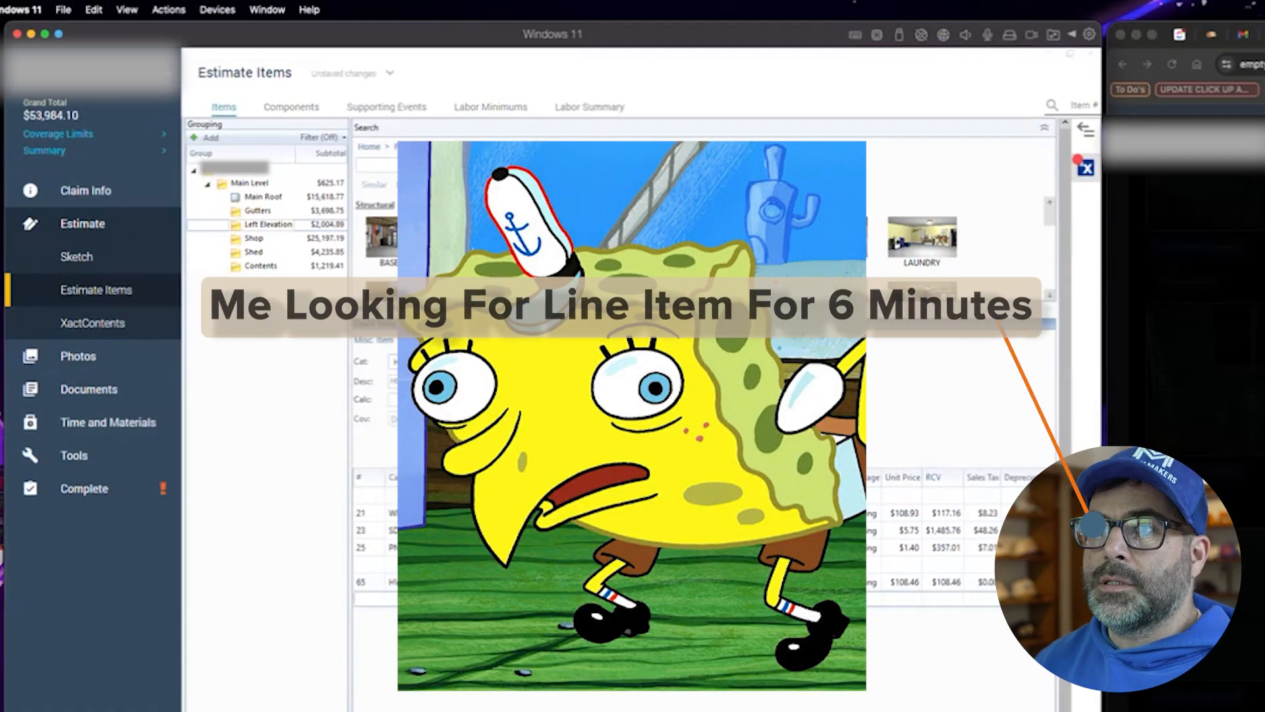
- Add a 1.5-hour HVAC Technician per hour labor line and attach the note "Wire brush and repaint AC cage cover"
left_click(420, 402)
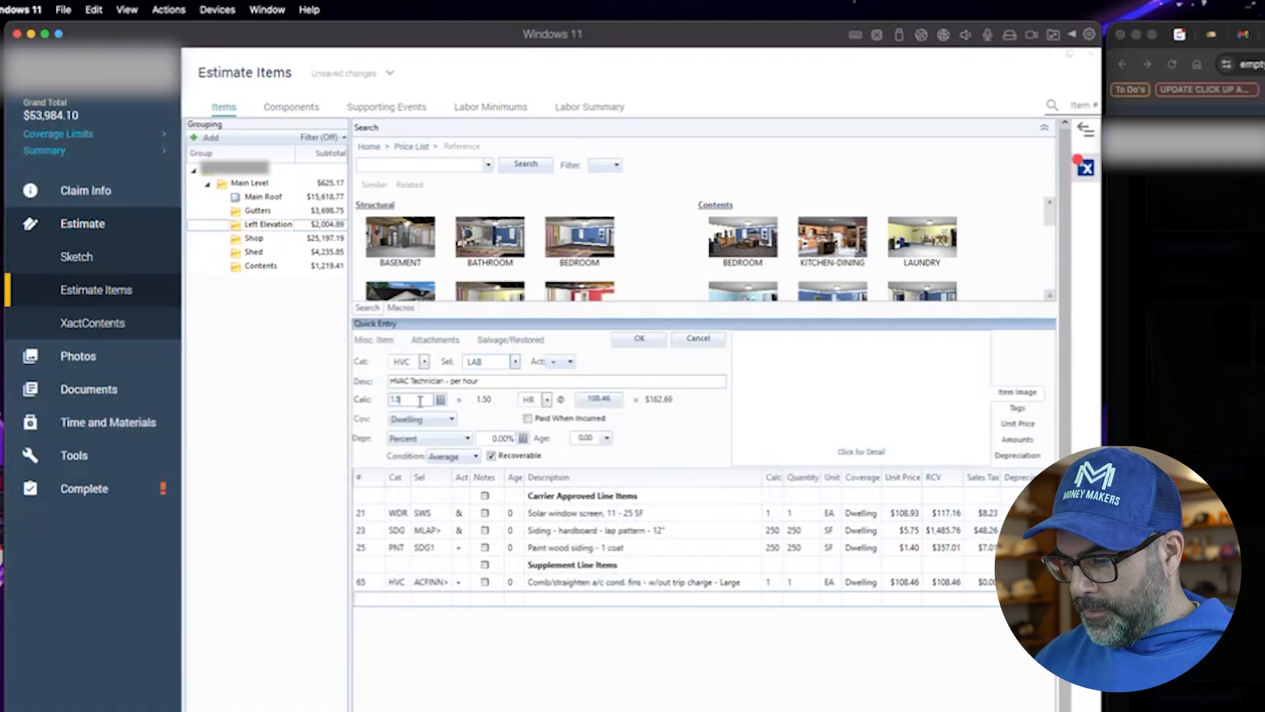
left_click(638, 338)
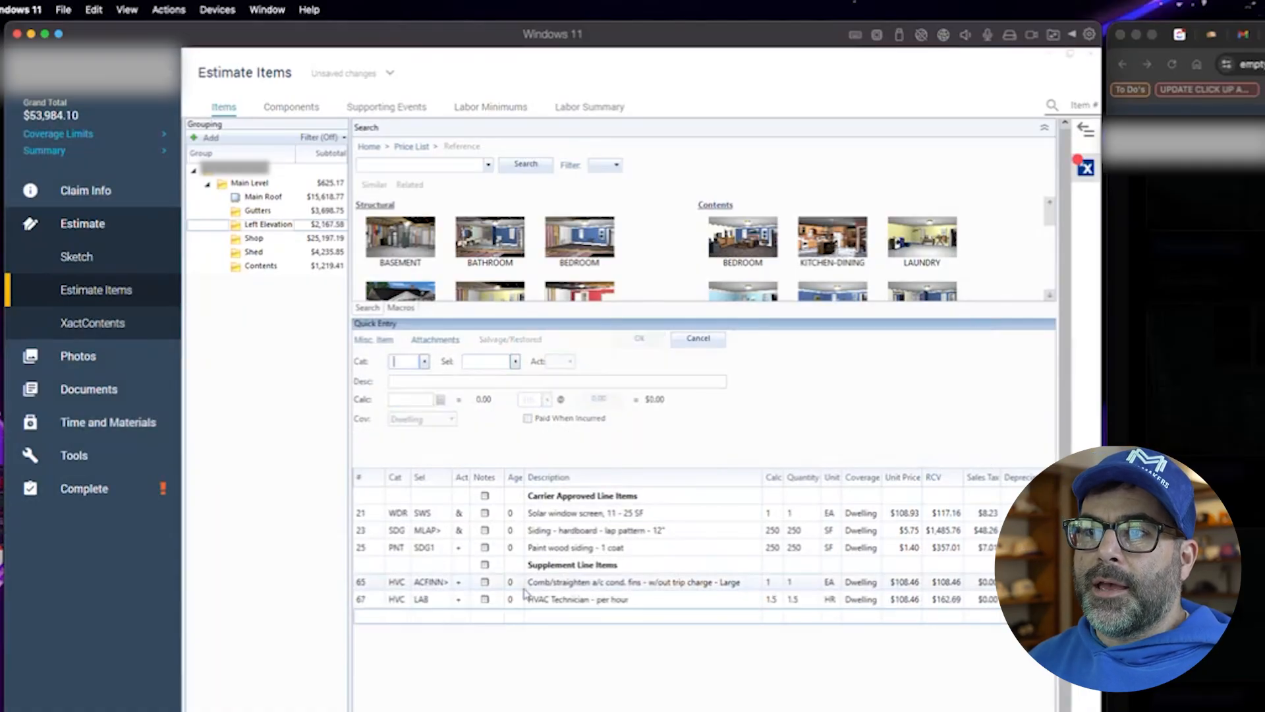
left_click(484, 599)
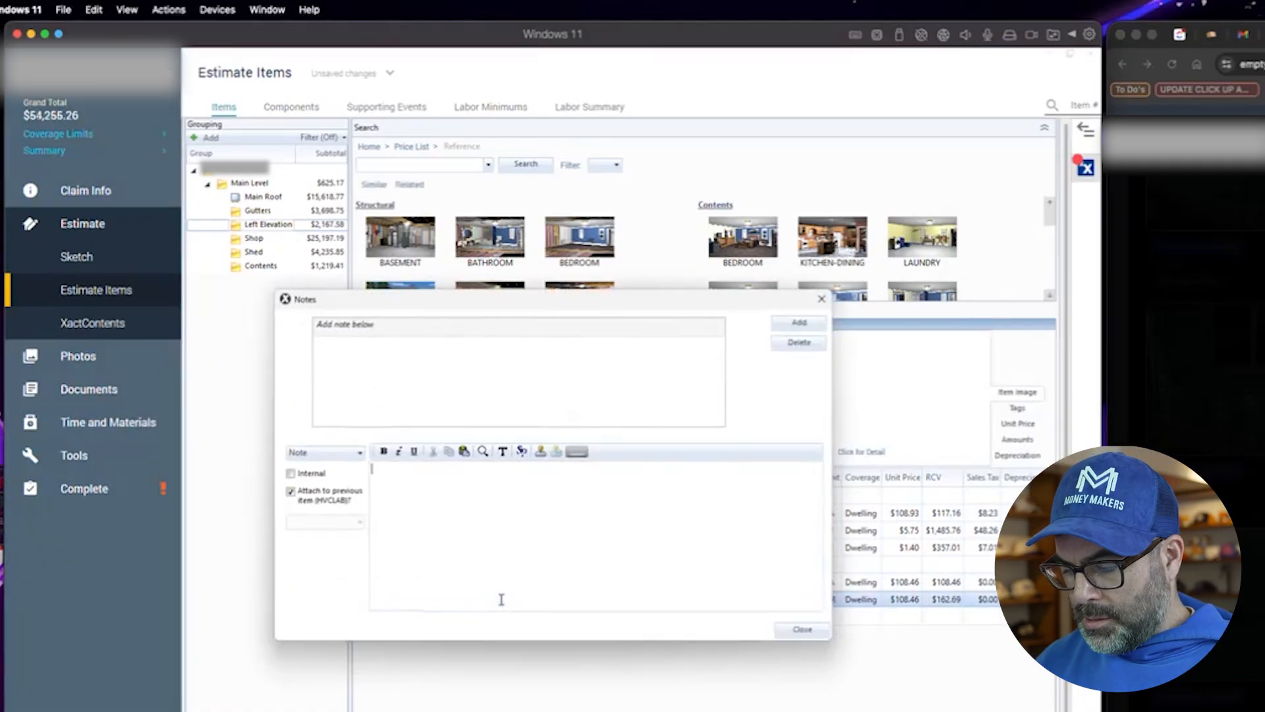
type("Wire brush and repa")
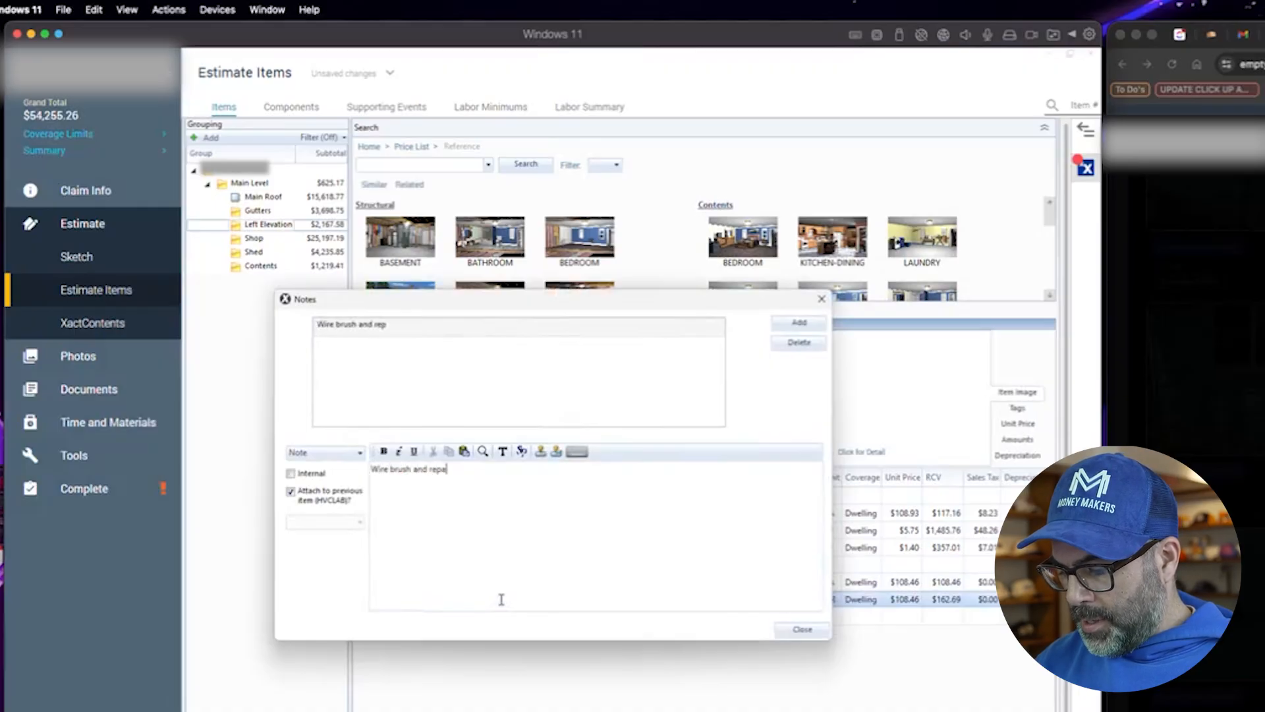
type("int Ac cage cover")
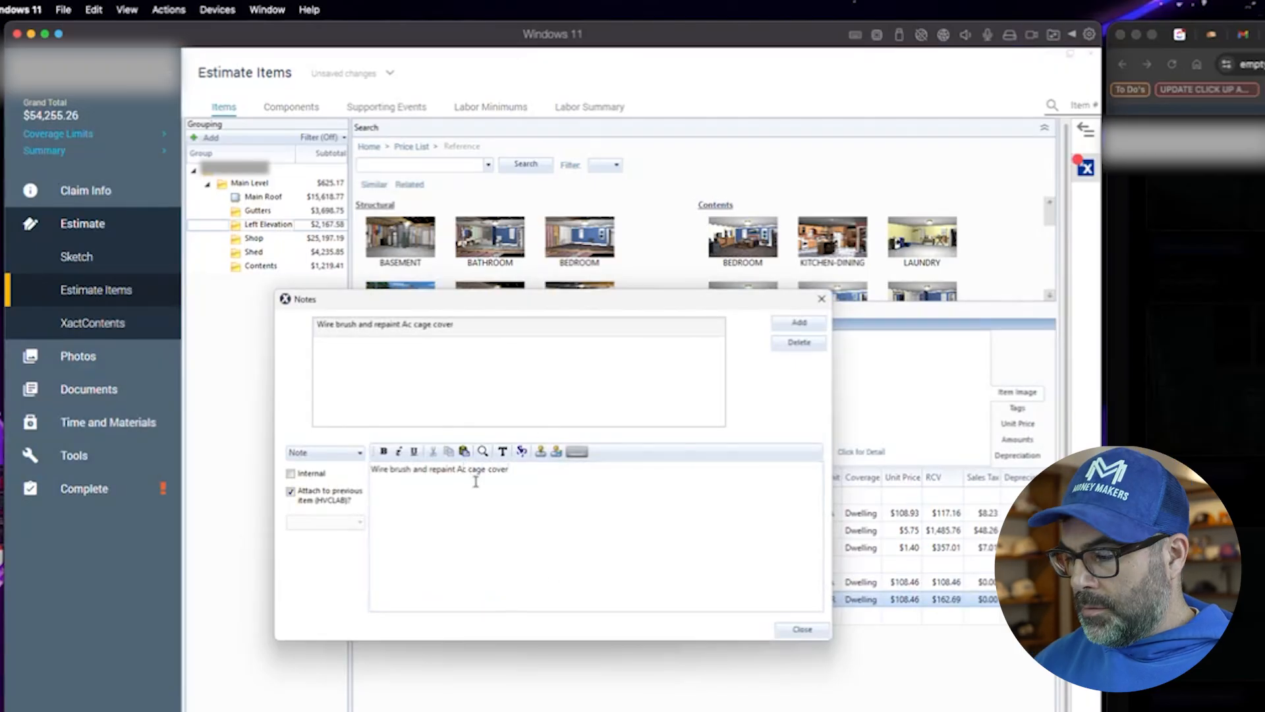
key("BackSpace")
type("C")
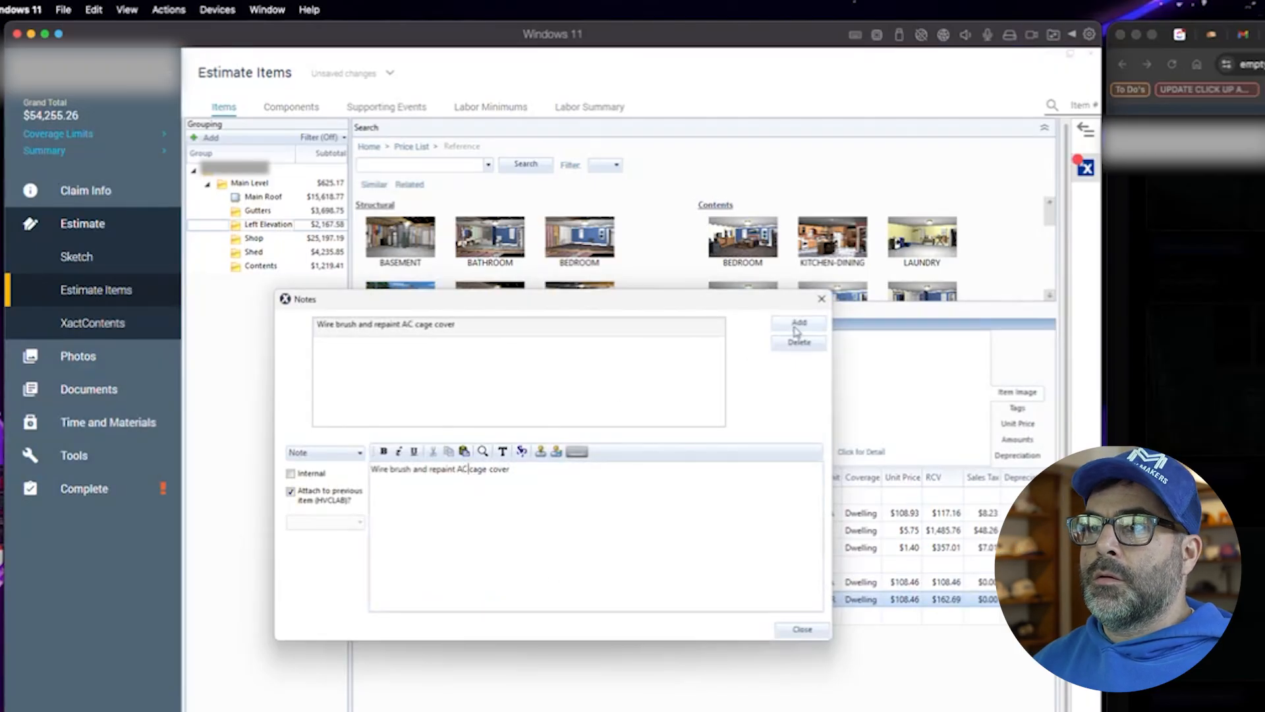
left_click(799, 323)
left_click(802, 629)
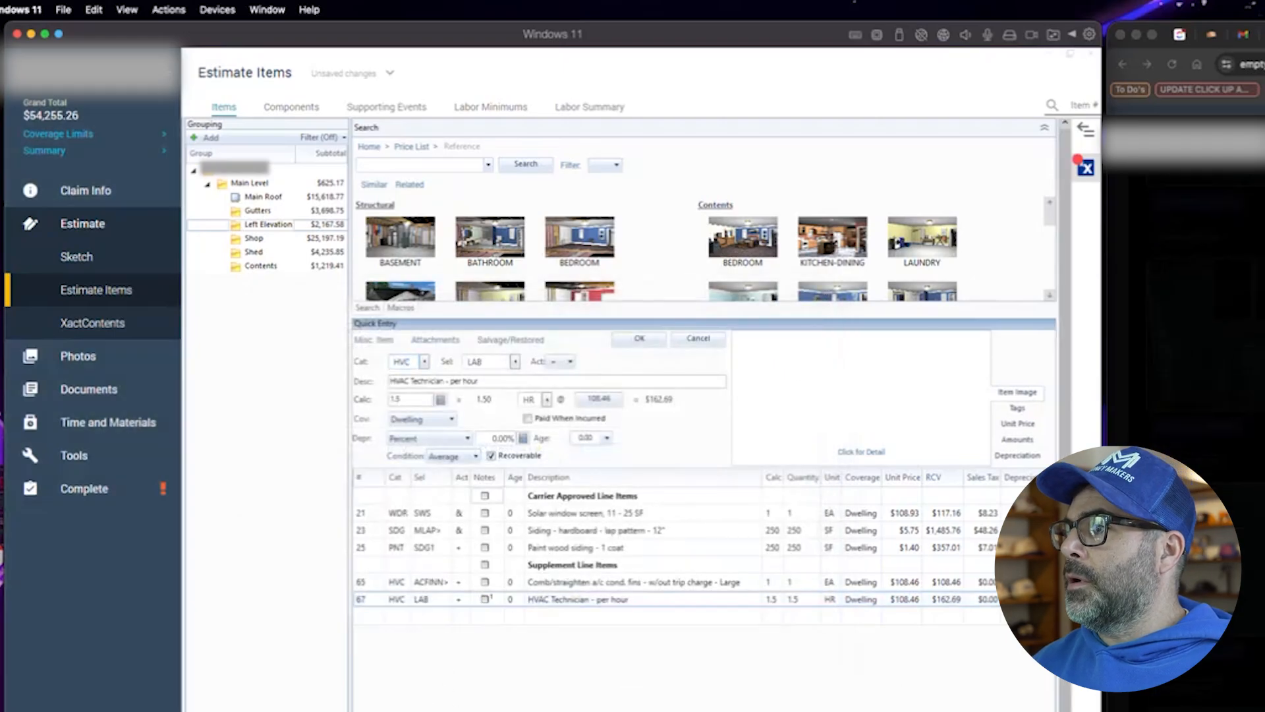
- Switch to the browser and look through the claim's damage photos one by one
key("super+Tab")
scroll(506, 364, "up", 1)
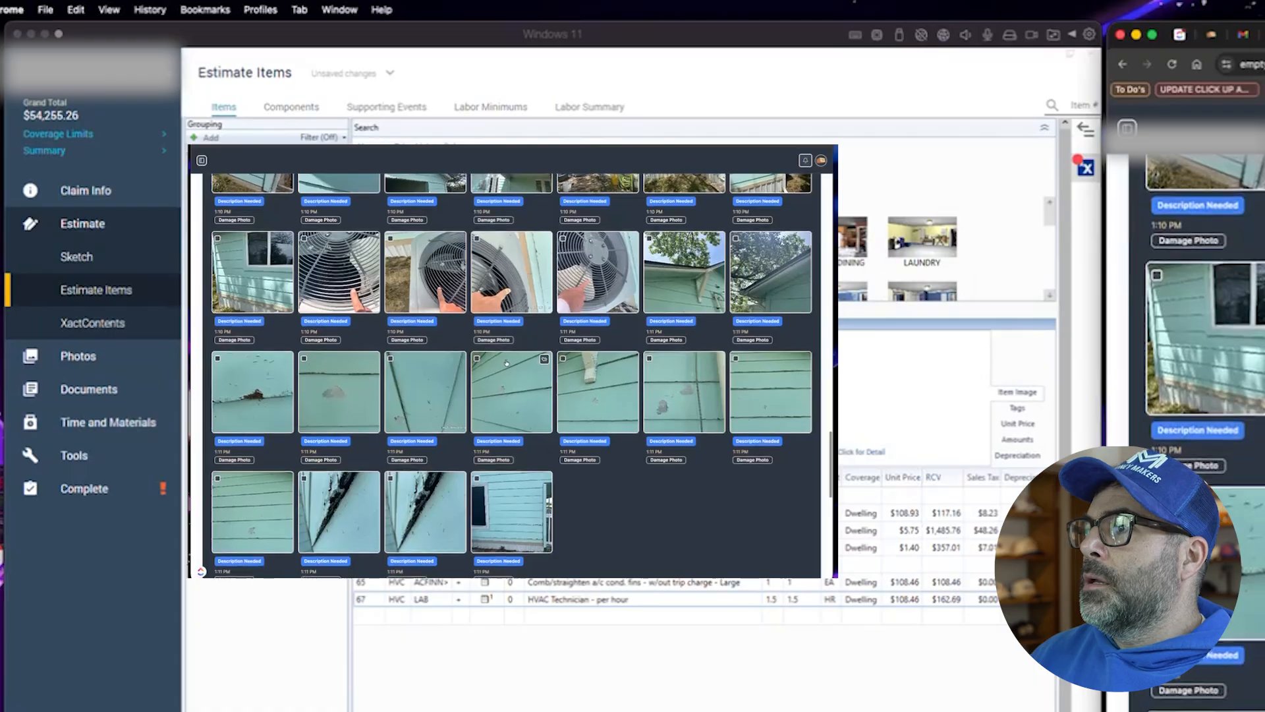
left_click(665, 310)
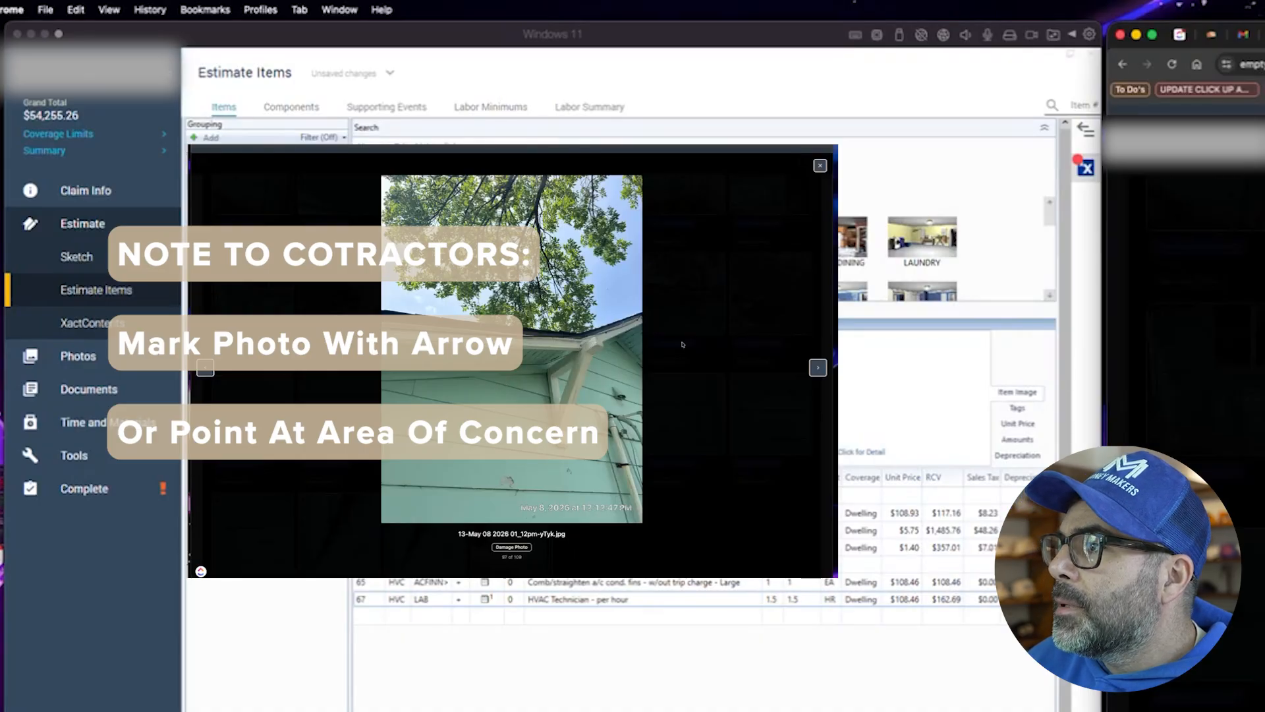
left_click(818, 368)
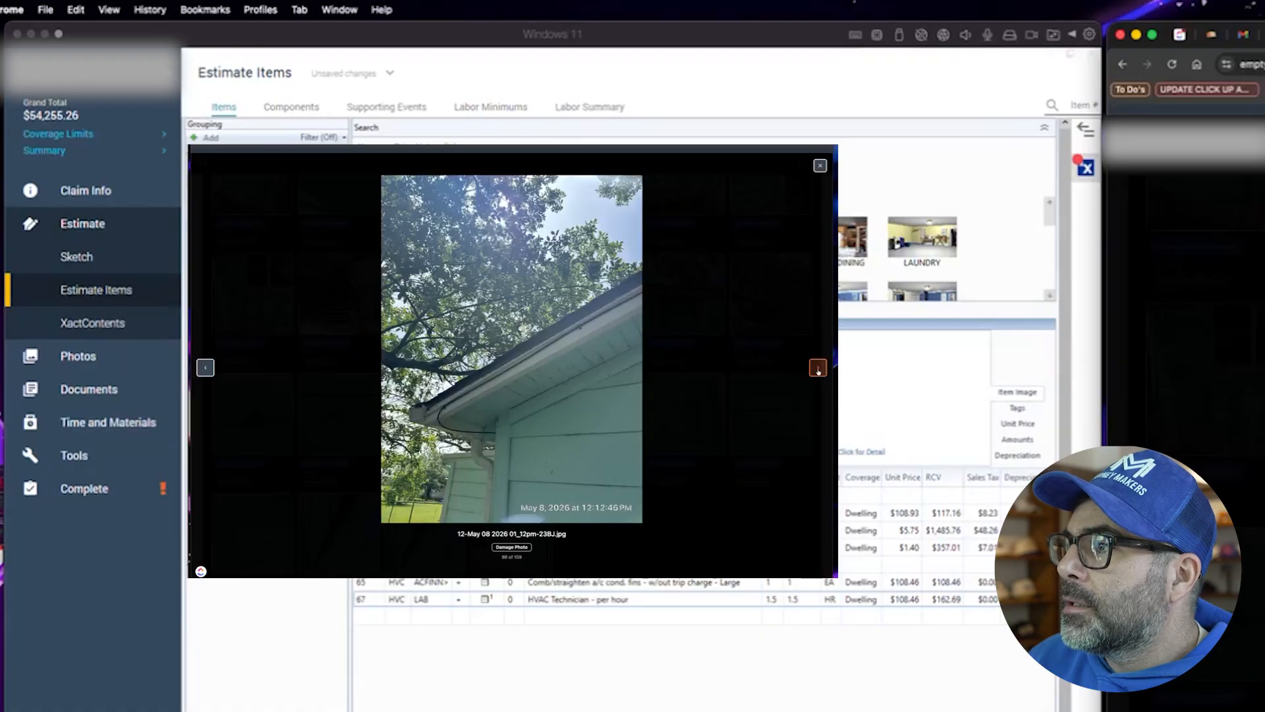
left_click(818, 368)
left_click(818, 368)
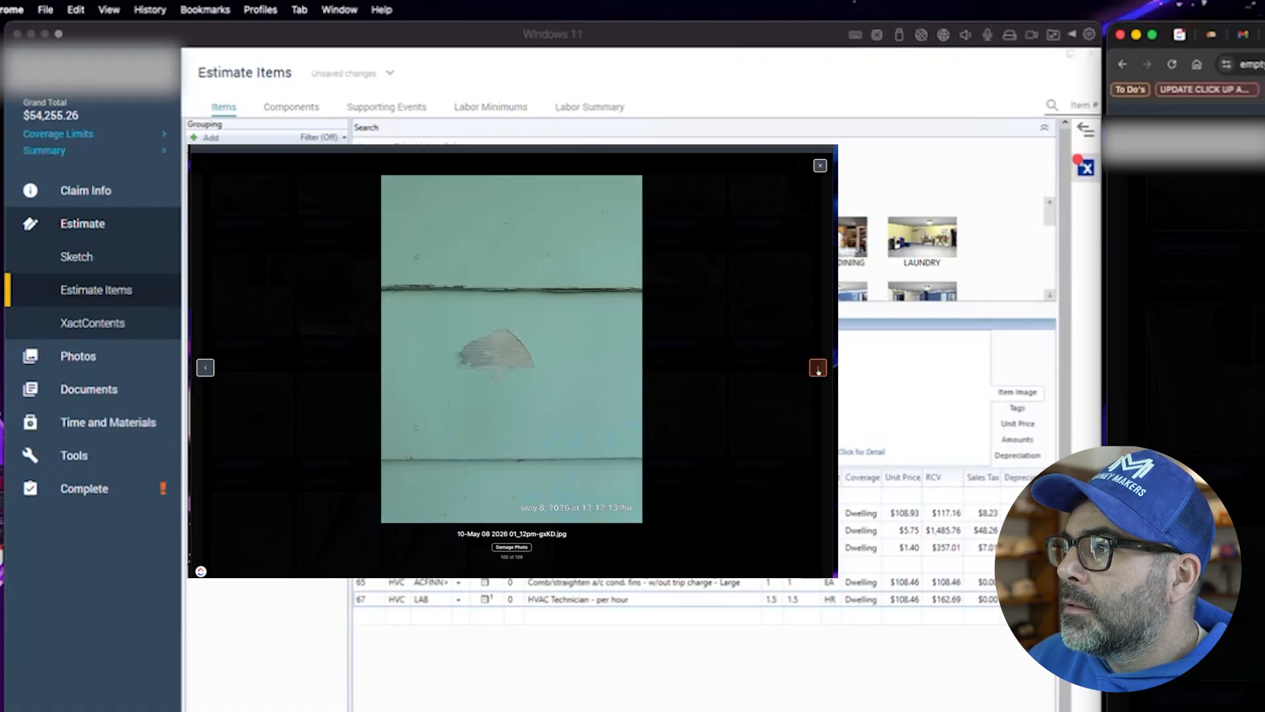
left_click(818, 368)
left_click(818, 368)
left_click(818, 368)
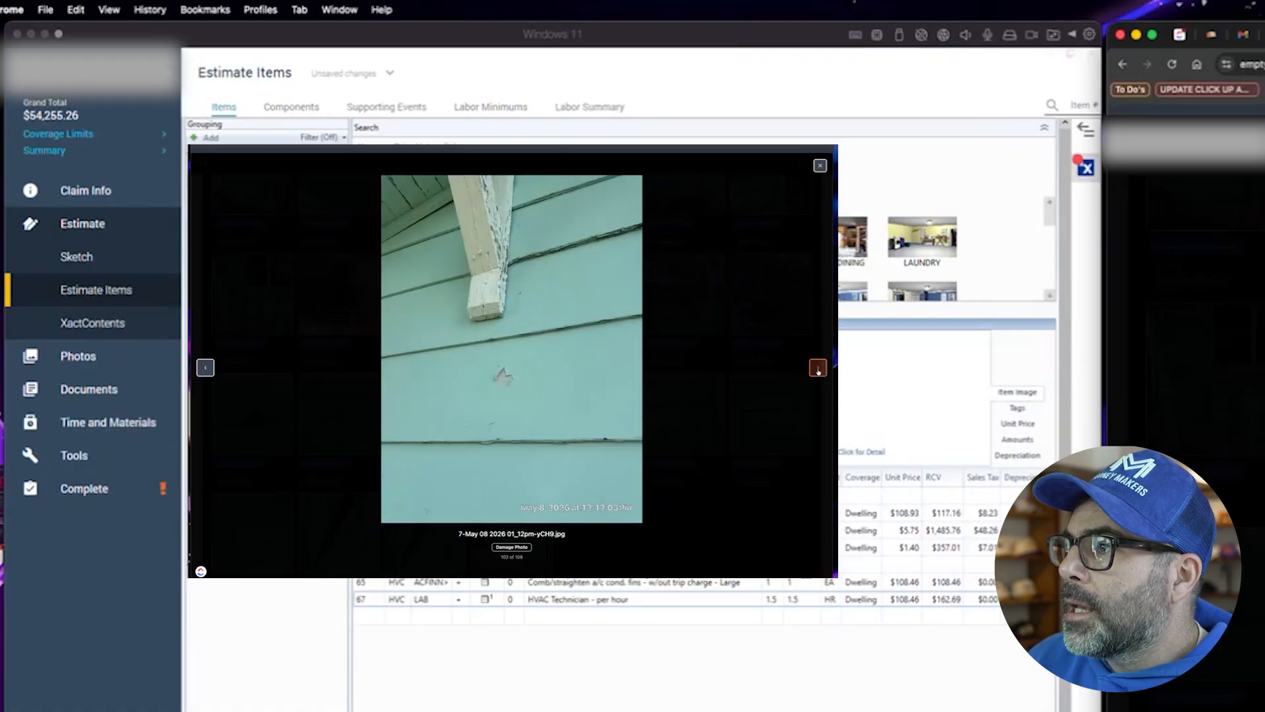
left_click(816, 369)
left_click(812, 371)
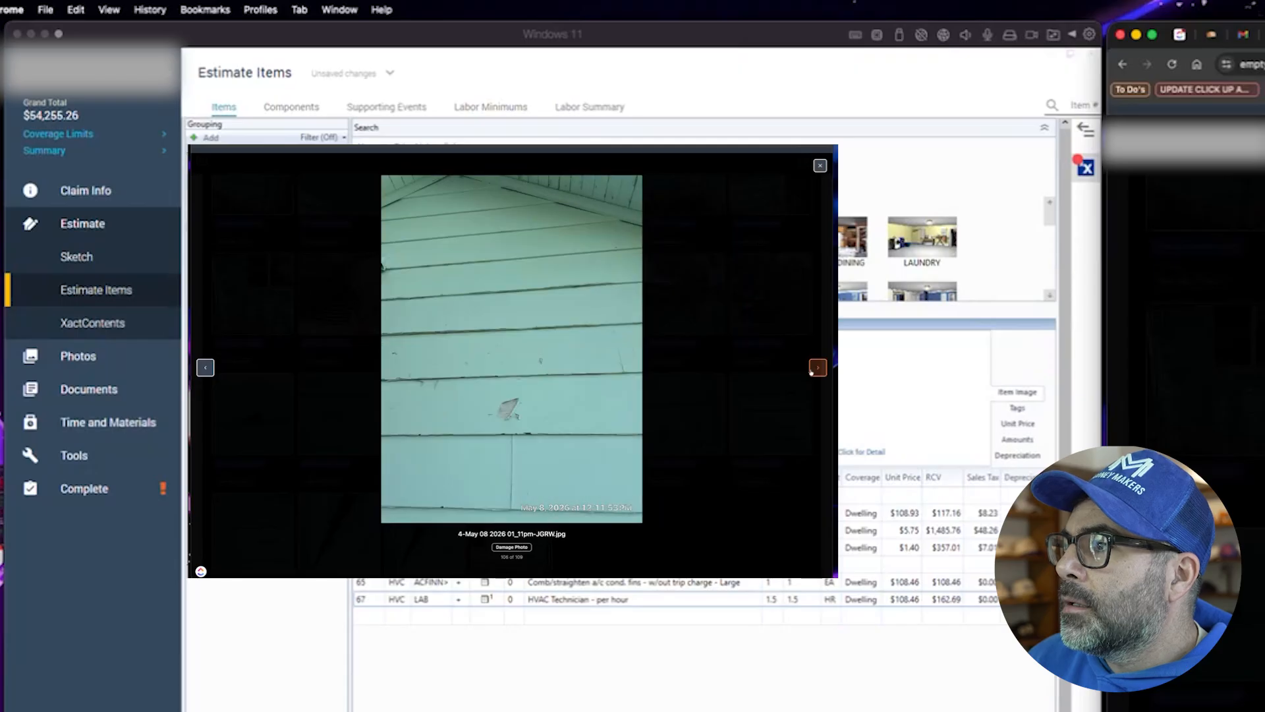
left_click(815, 369)
left_click(816, 367)
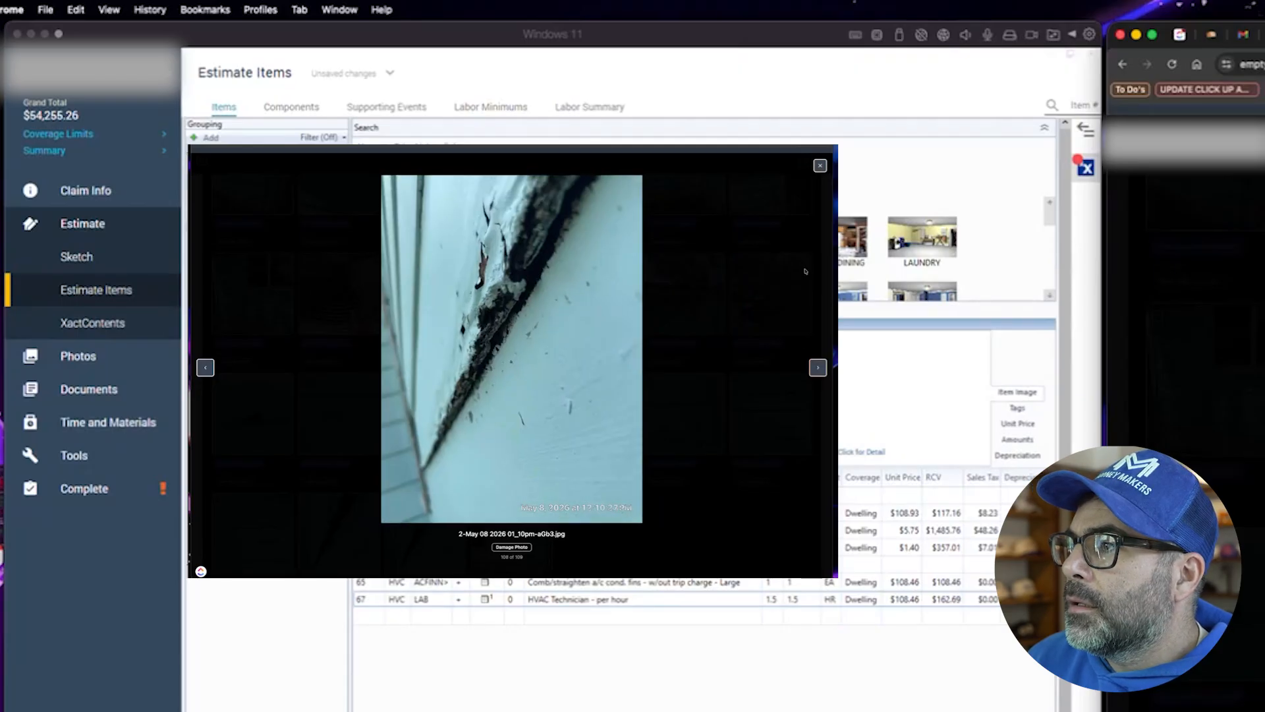
left_click(820, 166)
scroll(634, 414, "down", 5)
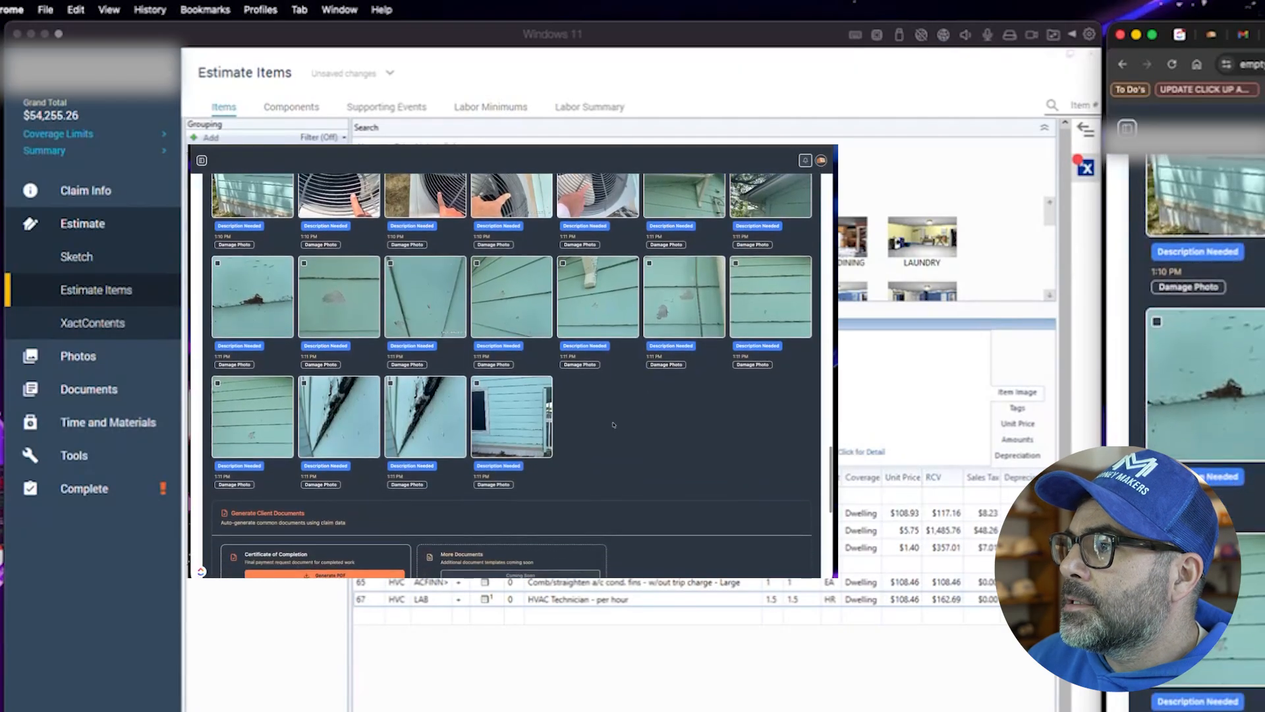
scroll(634, 414, "up", 5)
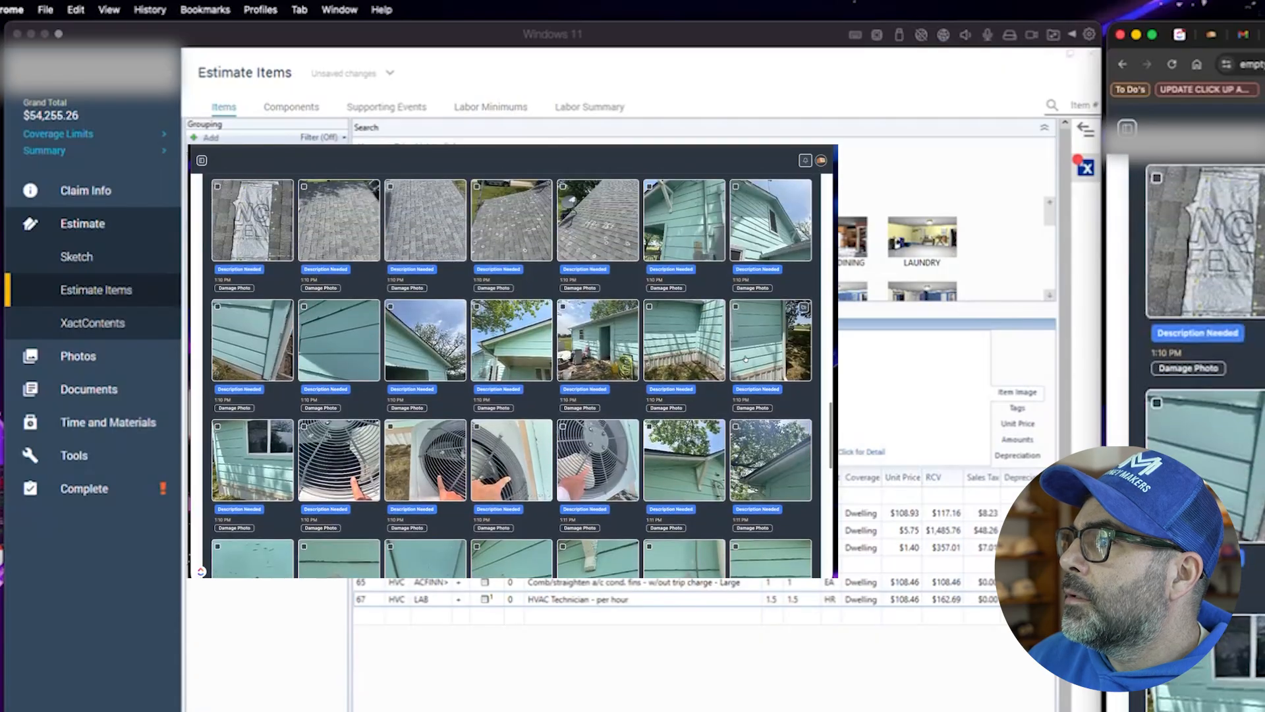
scroll(745, 369, "up", 1)
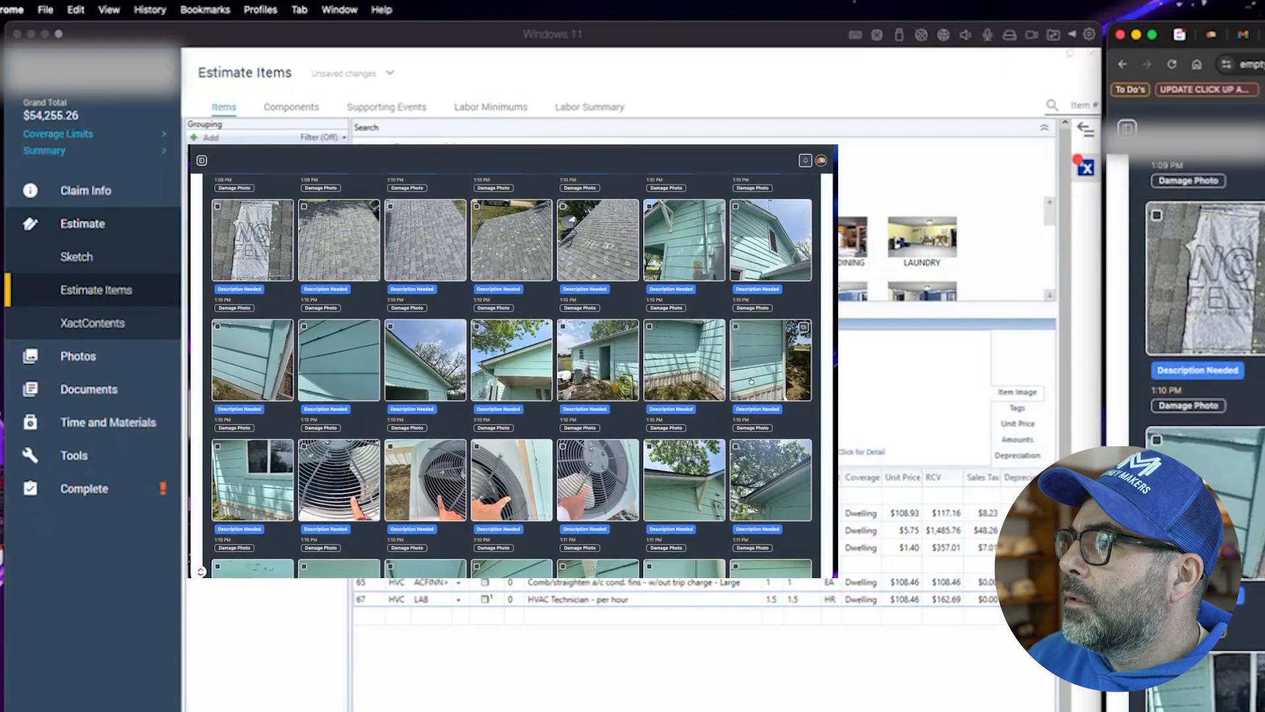
scroll(664, 366, "up", 3)
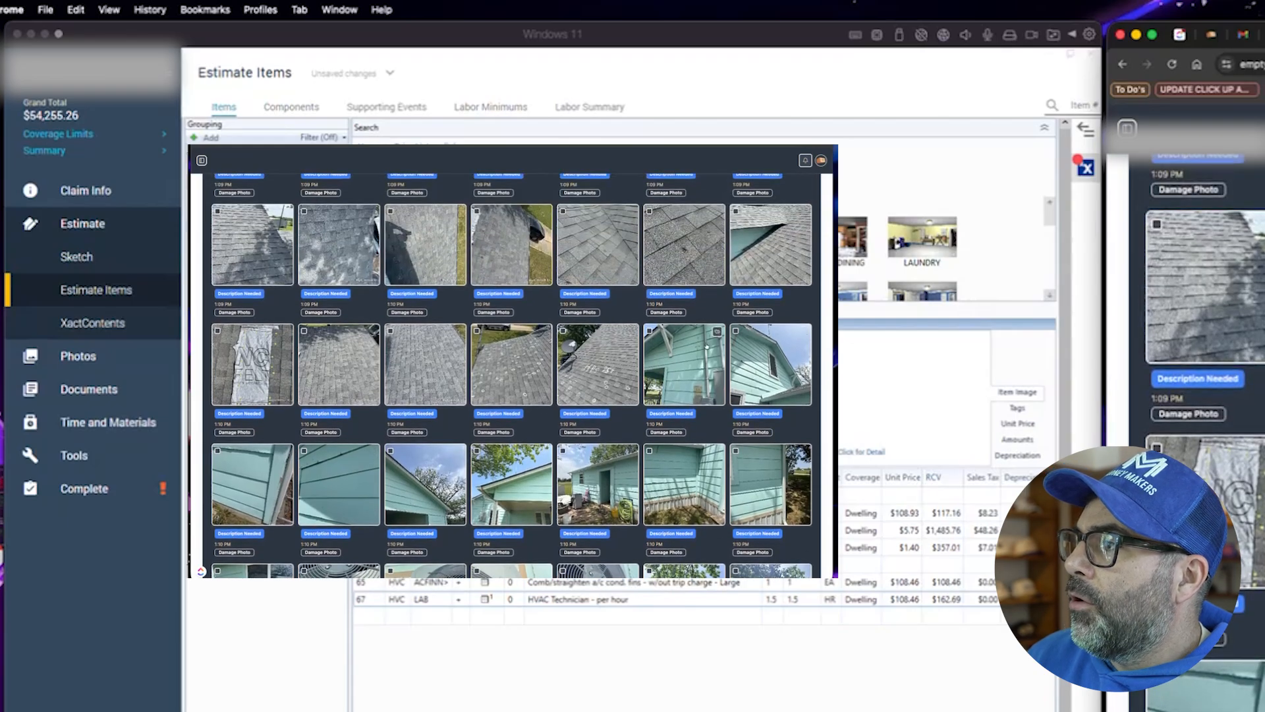
scroll(677, 395, "up", 5)
scroll(657, 438, "up", 10)
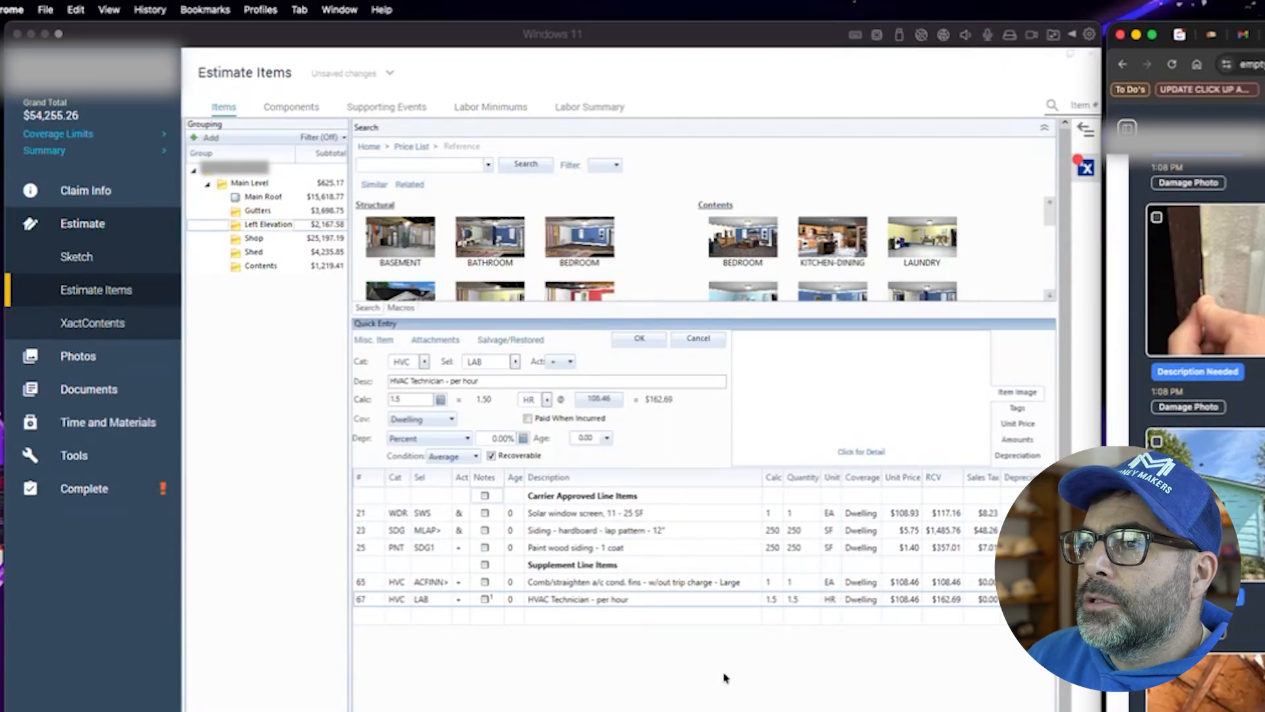
- Enter a drip edge (RFG DRIP) item in the Main Roof group, then cancel the entry without adding it
left_click(725, 678)
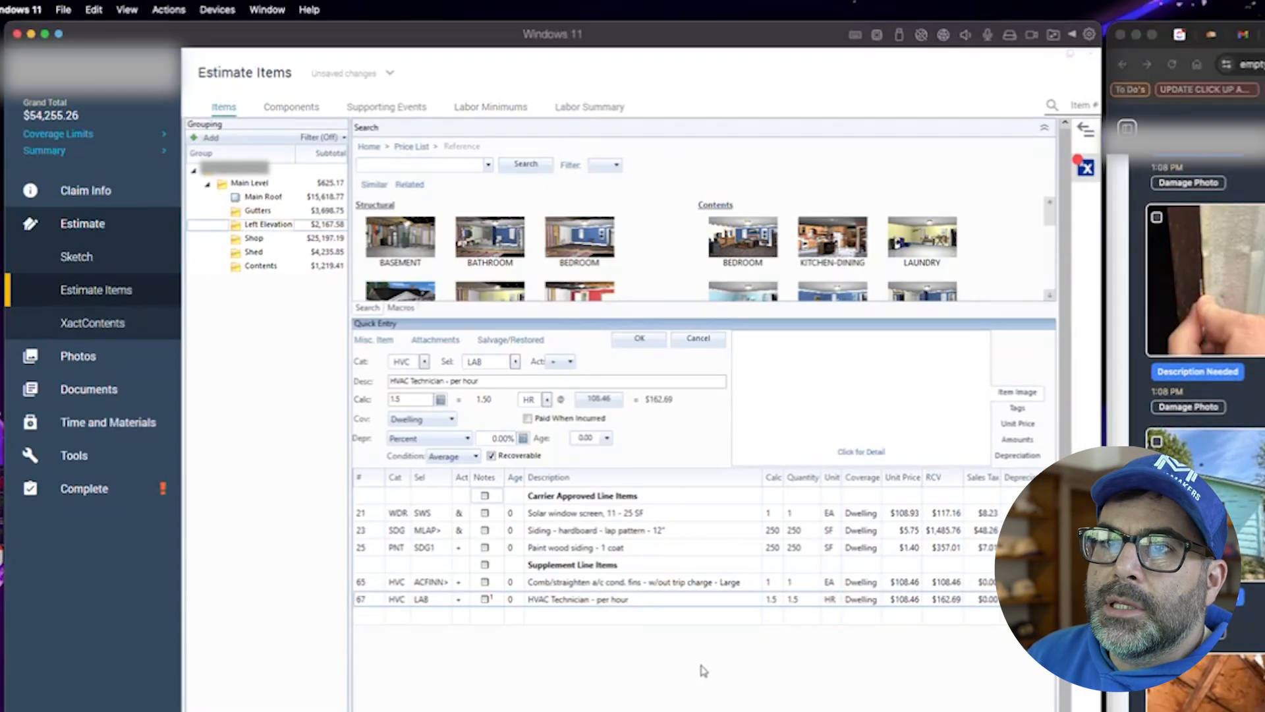
left_click(258, 198)
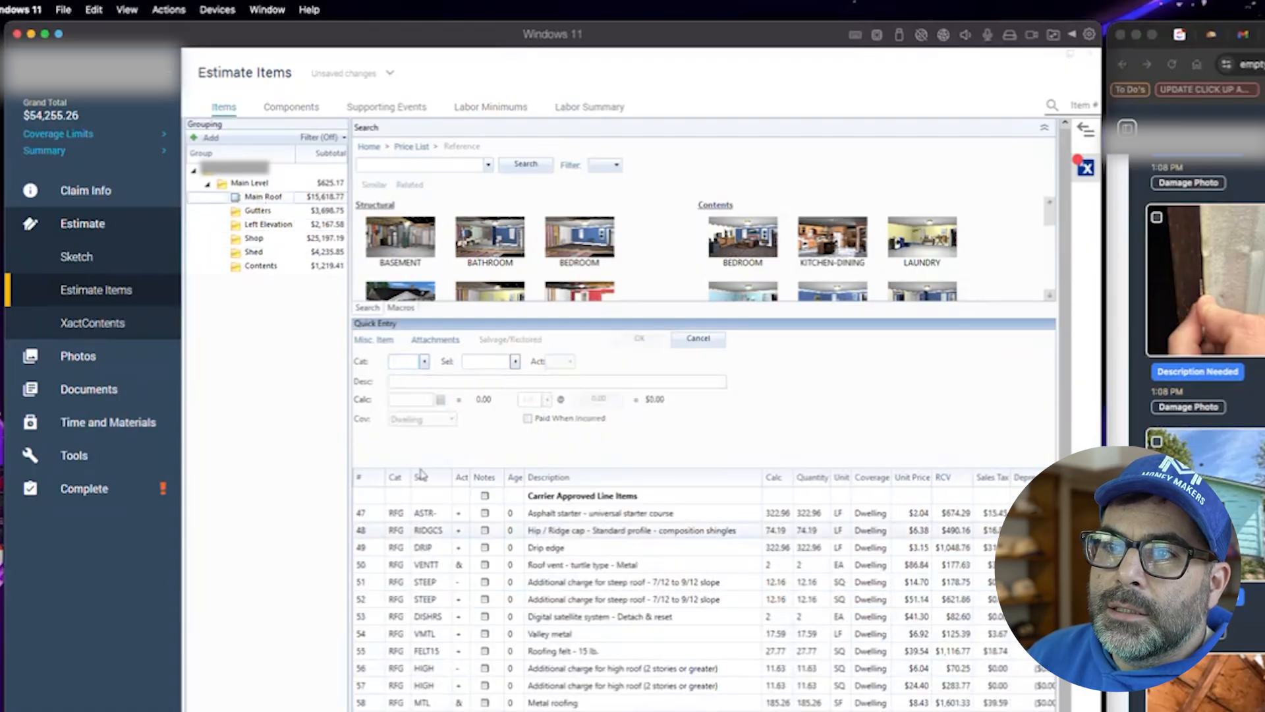
left_click(413, 360)
type("drip")
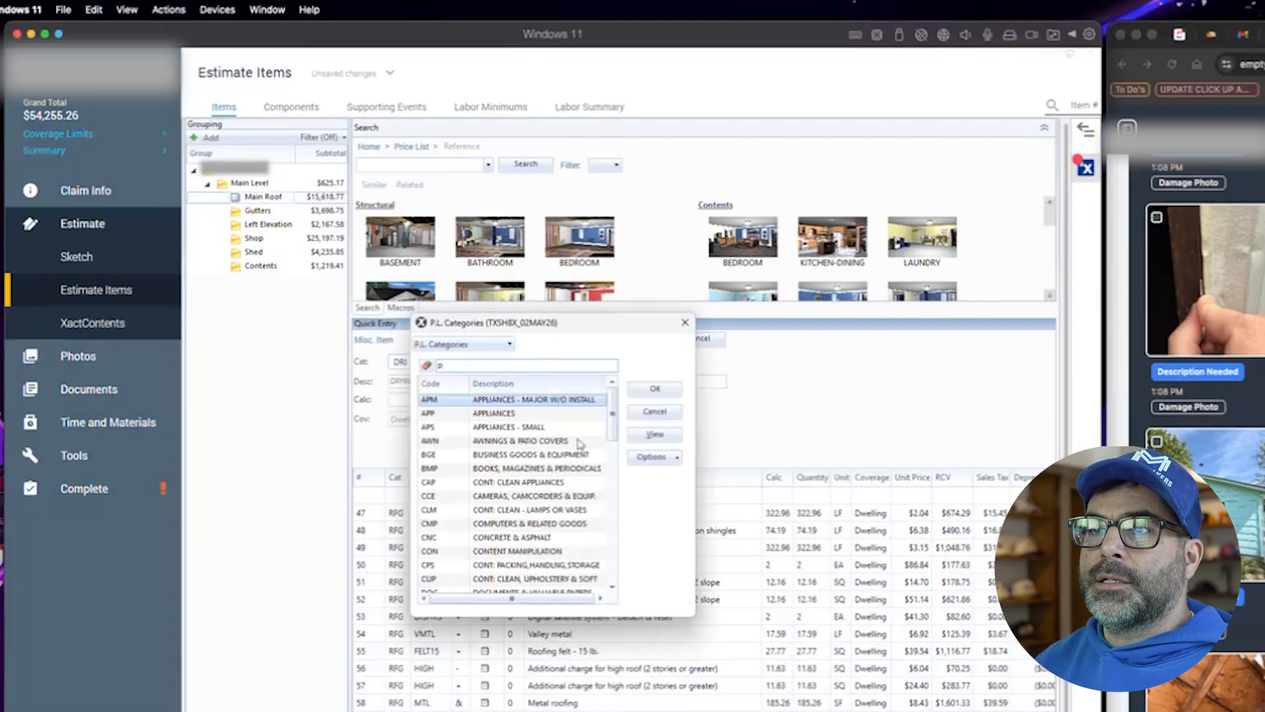
left_click(641, 412)
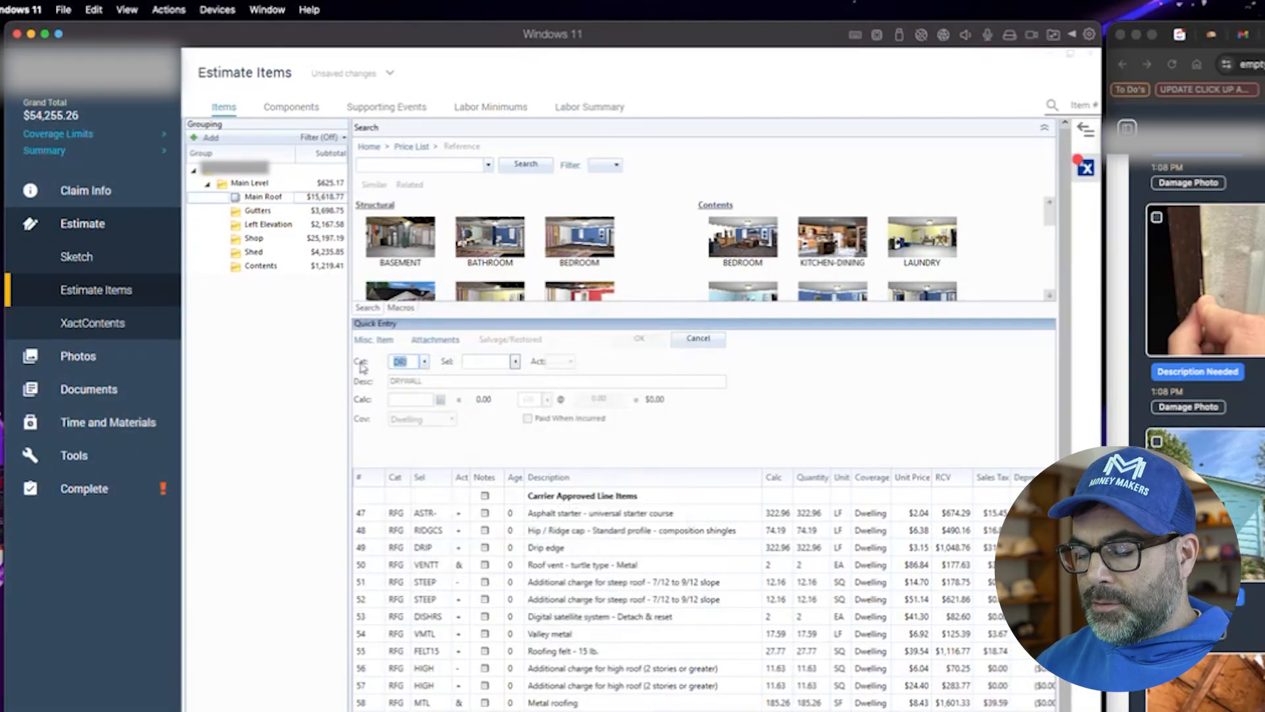
type("rfg")
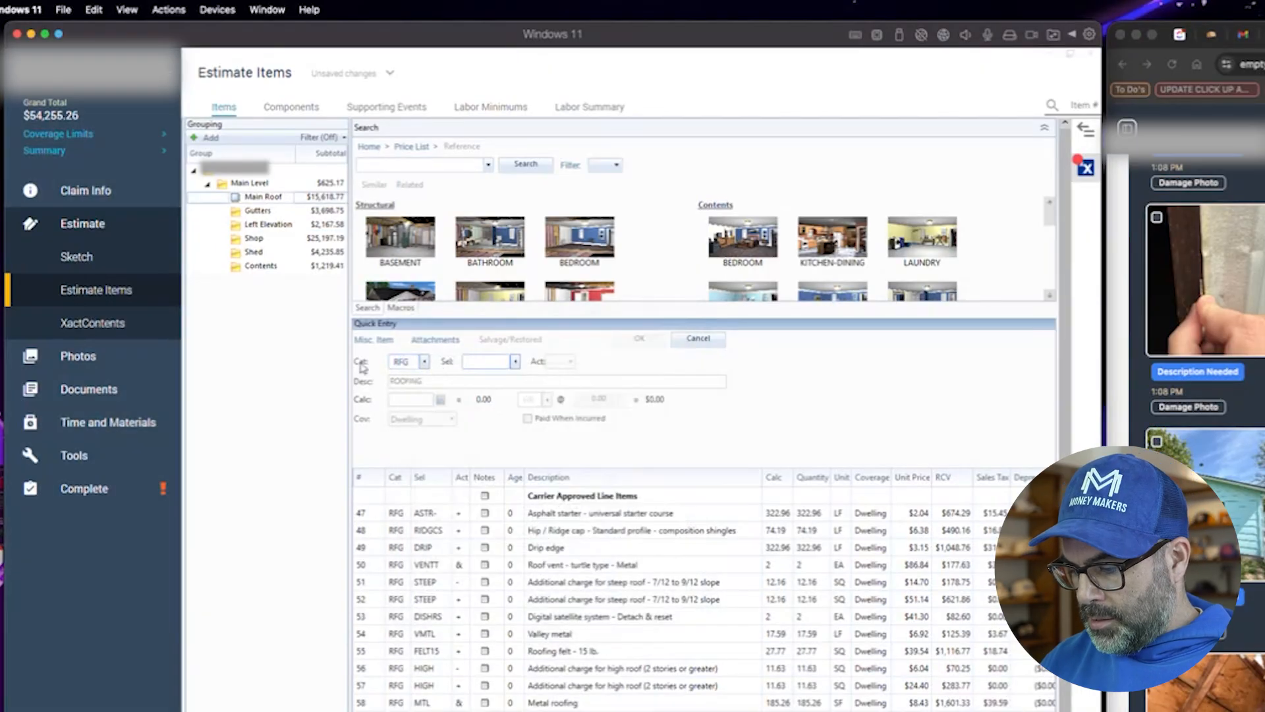
type("drip")
key("Tab")
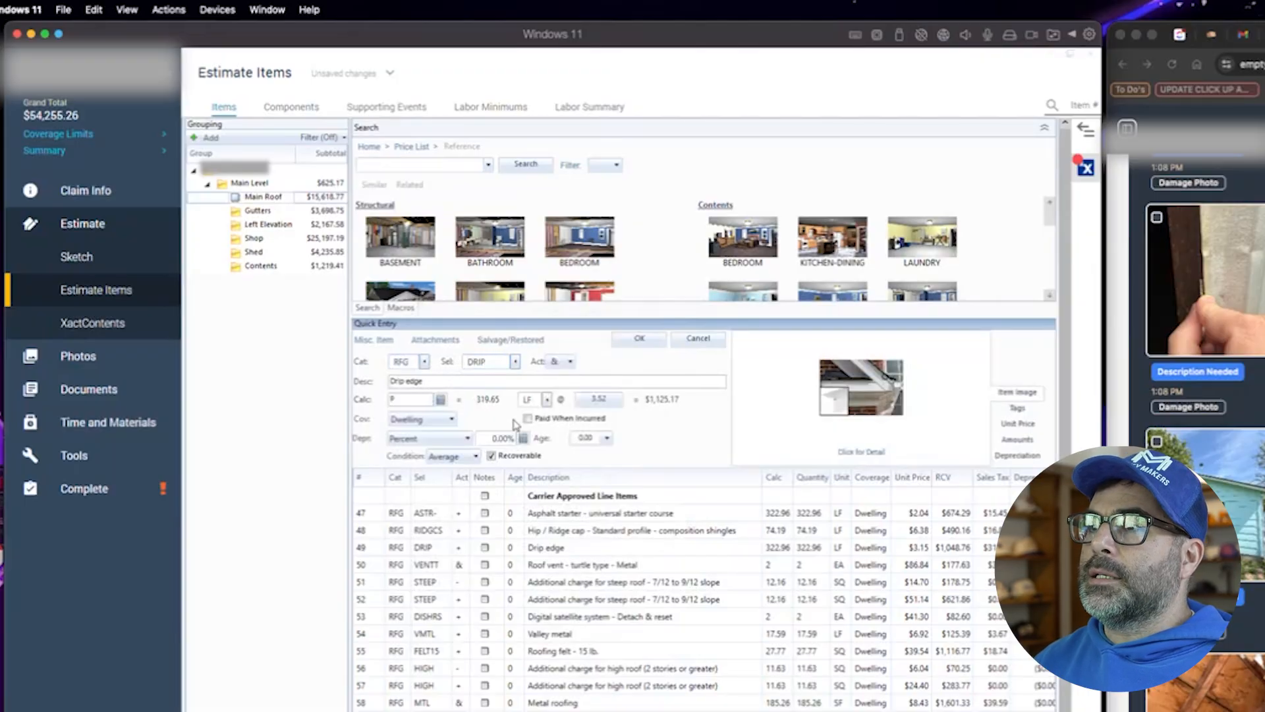
left_click(697, 341)
- Create a new estimate group named Exterior Elevations
scroll(287, 408, "down", 1)
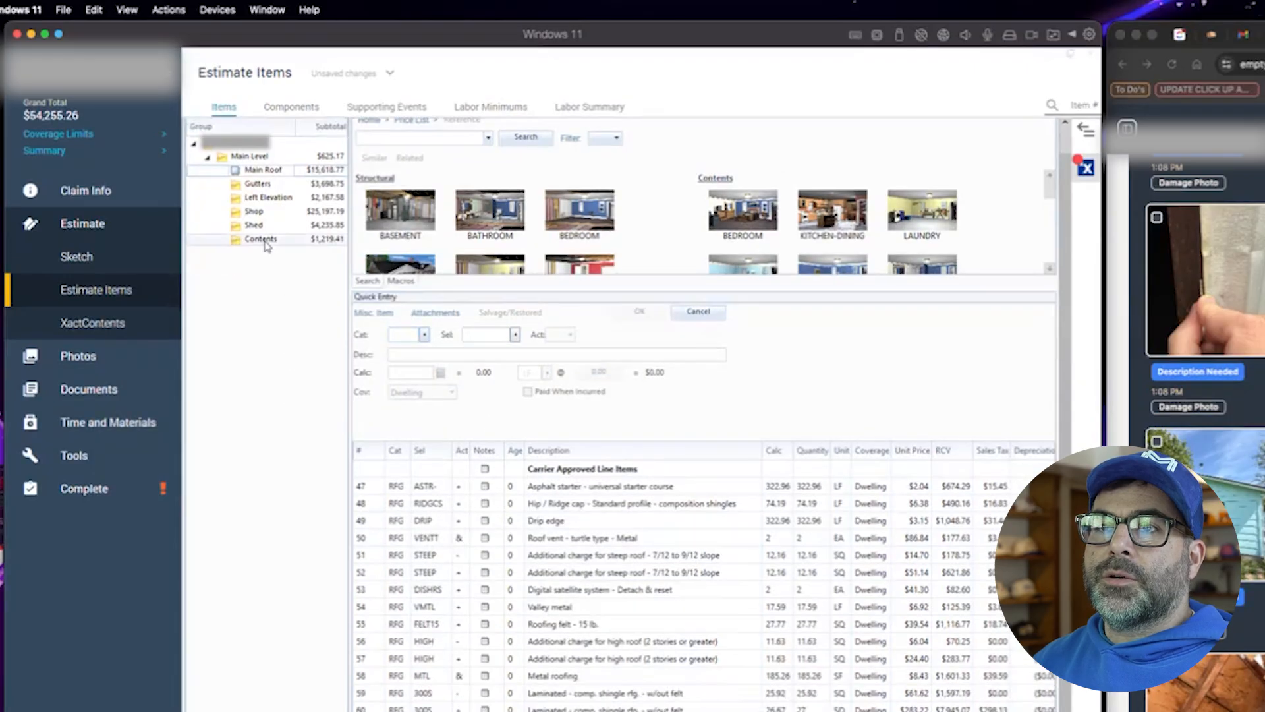
left_click(262, 201)
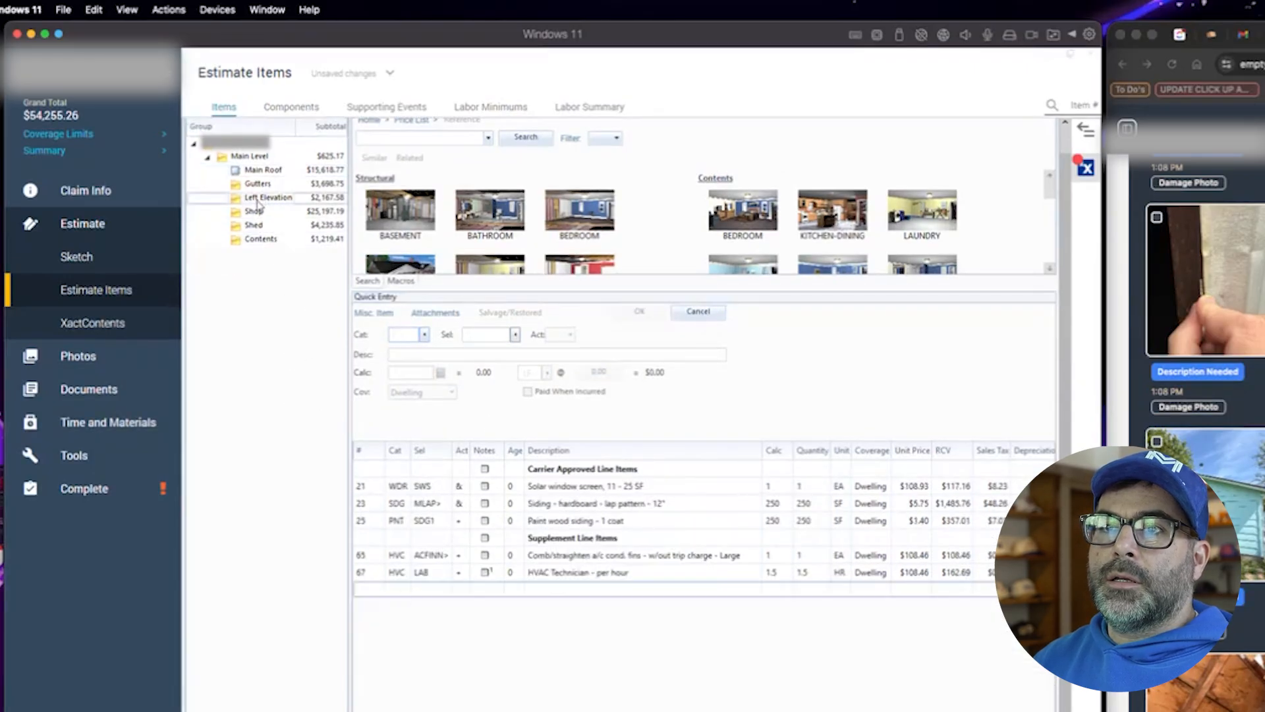
left_click(238, 145)
scroll(226, 211, "up", 1)
left_click(195, 142)
type("Exterior")
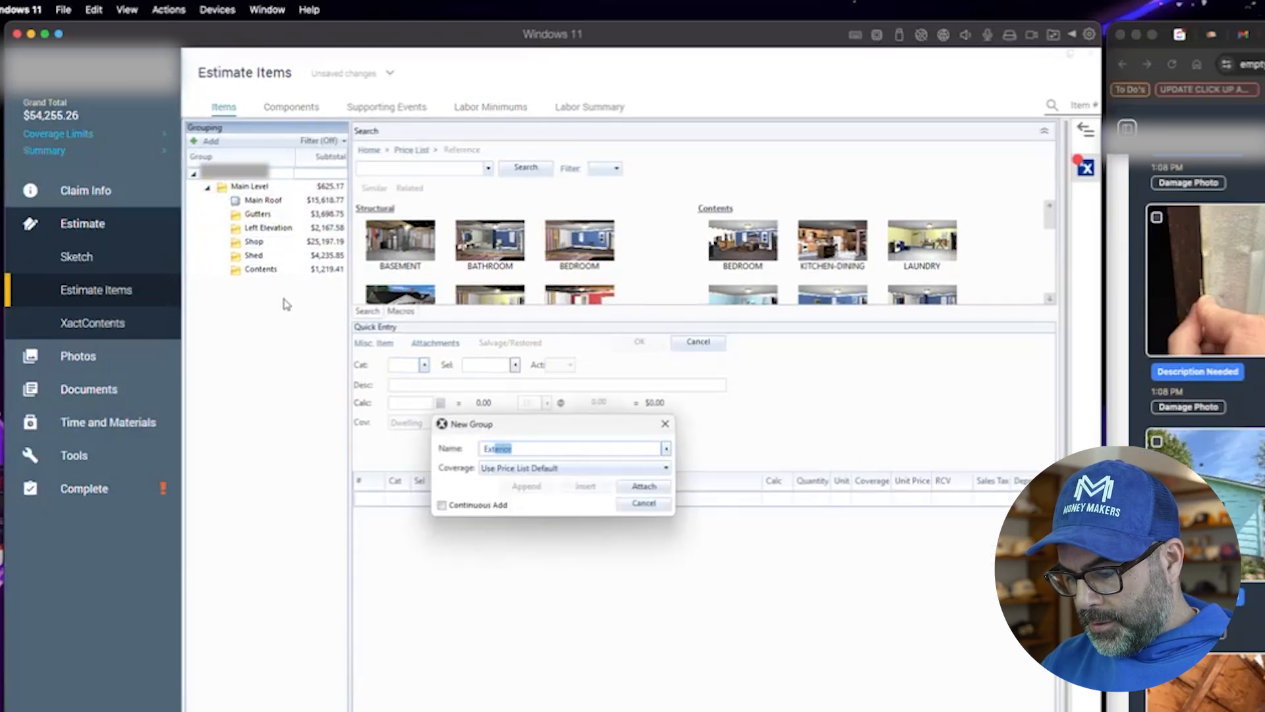
type(" Elevat")
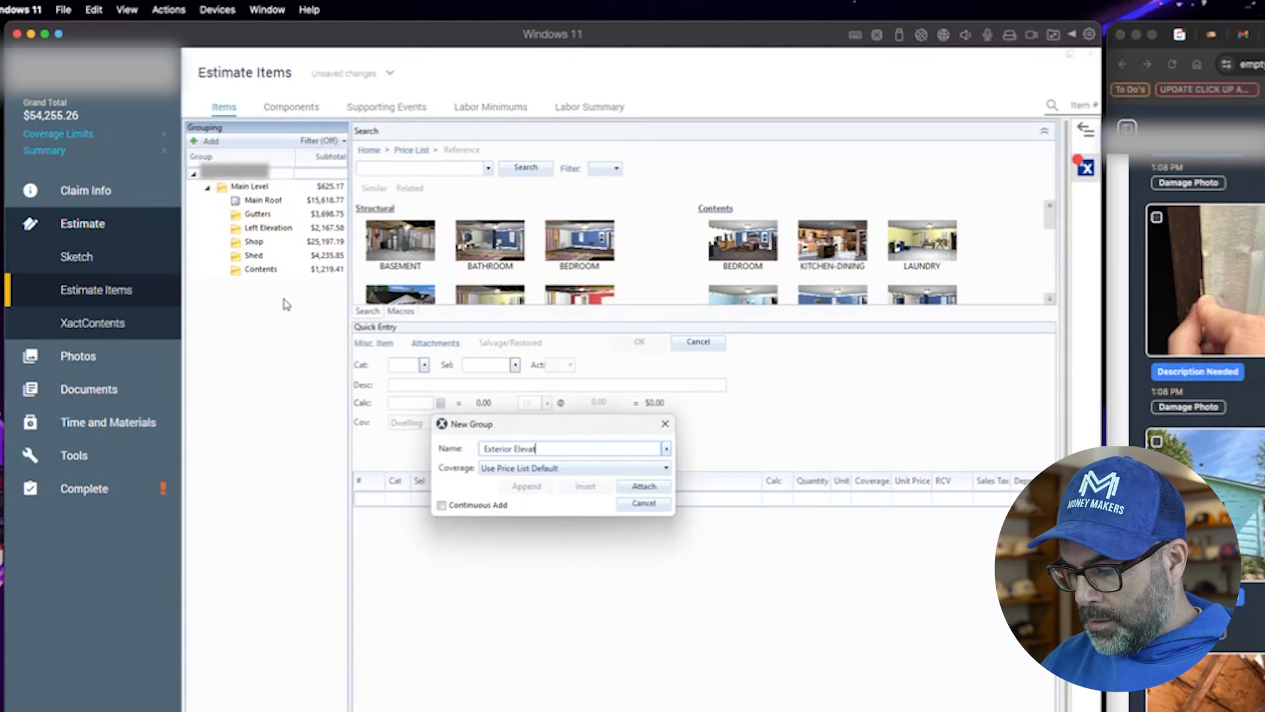
type("ions")
left_click(644, 486)
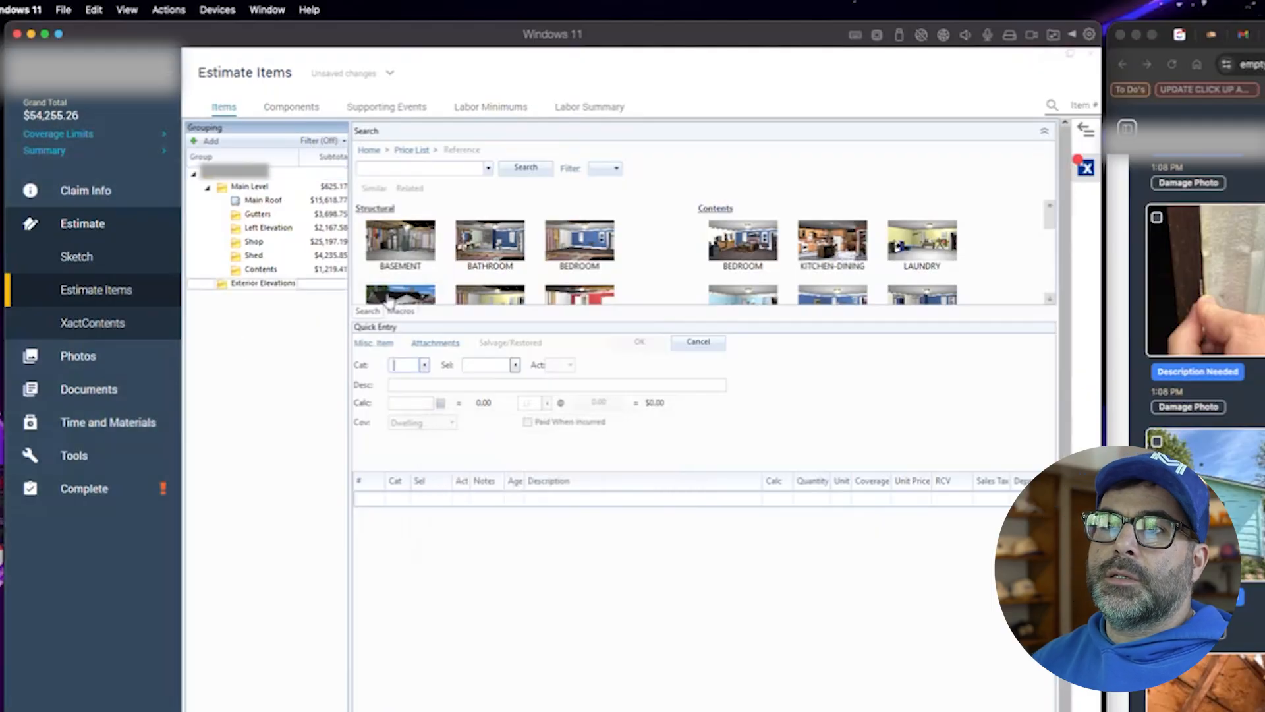
- Move the Left Elevation and Gutters groups into the Exterior Elevations group
left_click(252, 229)
left_click_drag(251, 232, 267, 283)
left_click(257, 214)
left_click(257, 287)
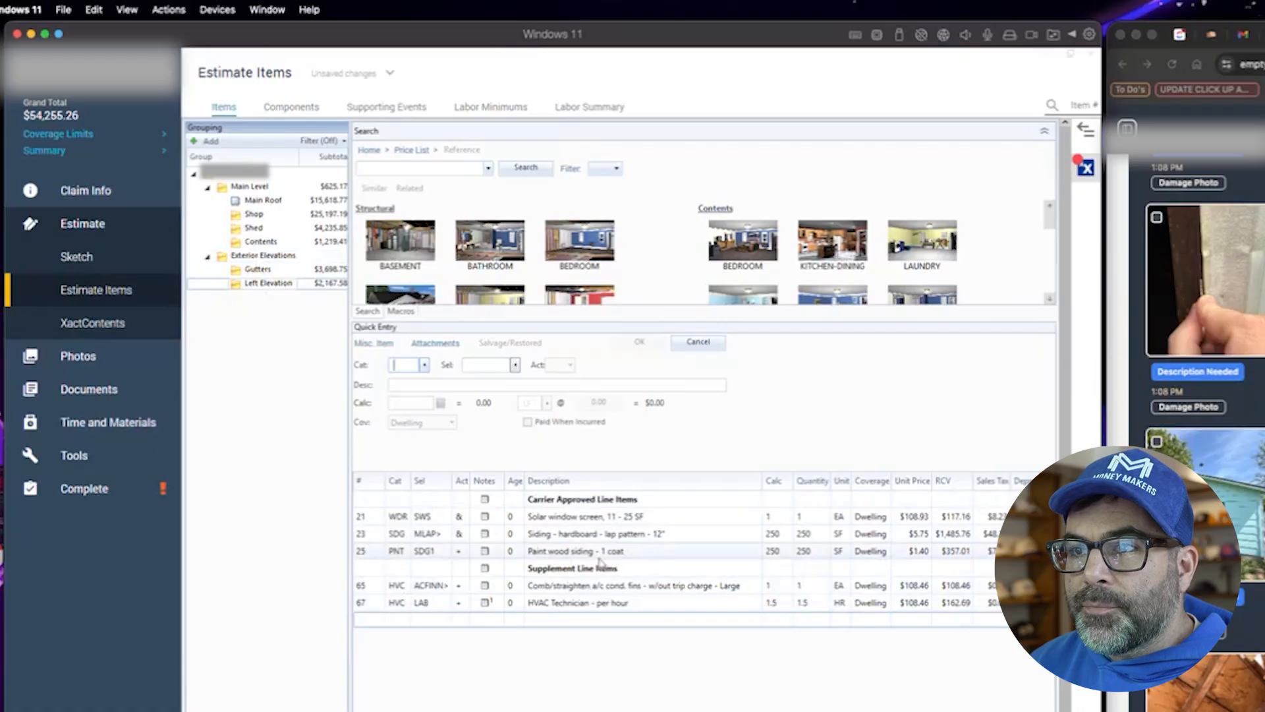
- Copy the Paint wood siding - 1 coat line from Left Elevation and paste it into Exterior Elevations
left_click(364, 555)
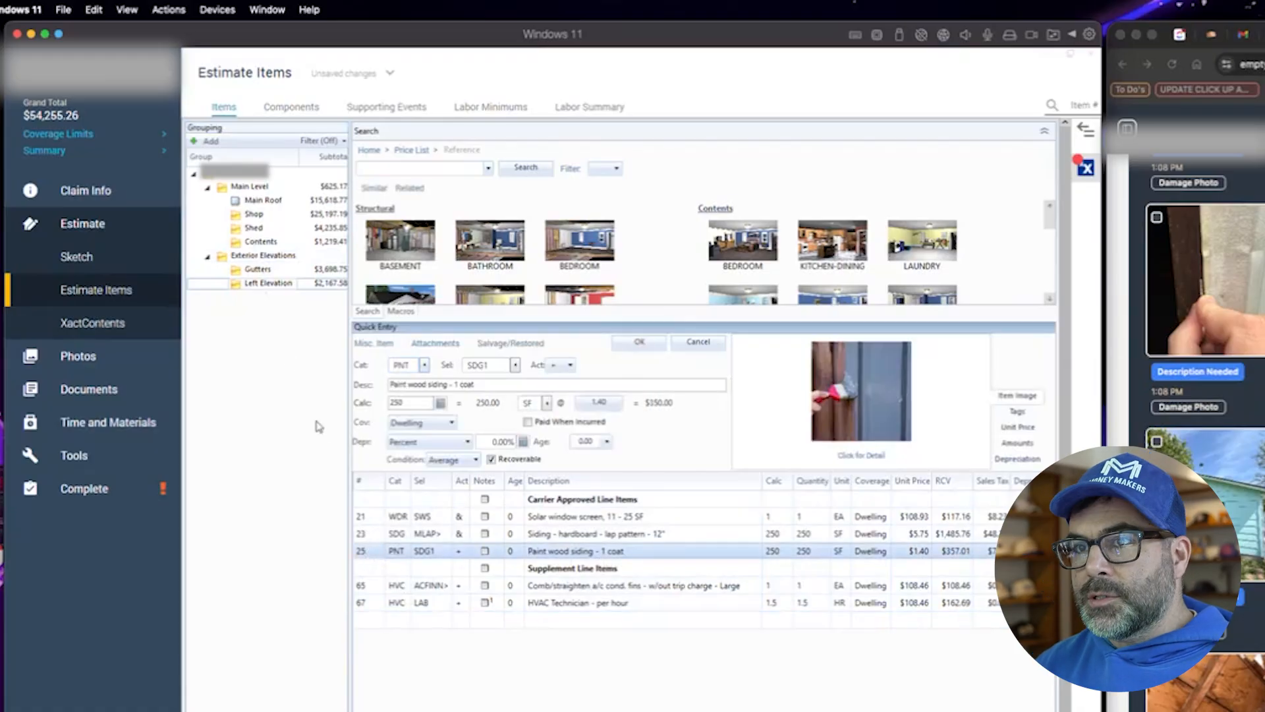
left_click(271, 258)
left_click(377, 505)
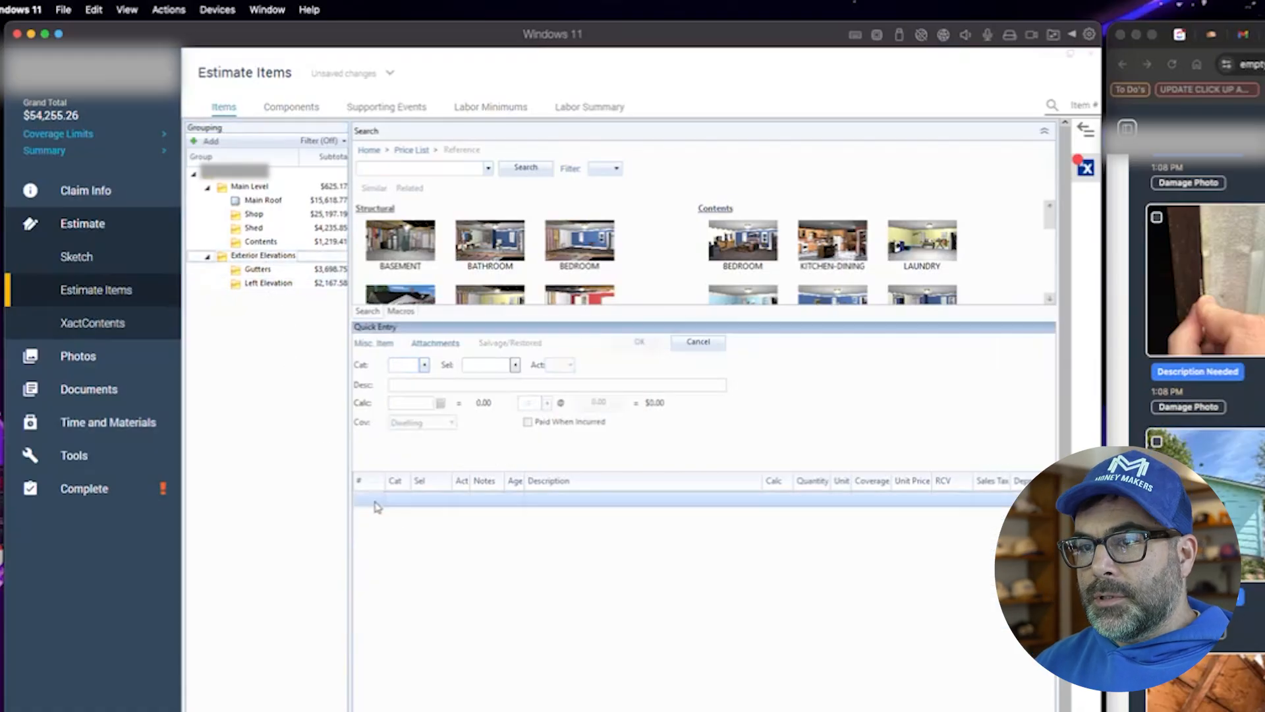
key("ctrl+v")
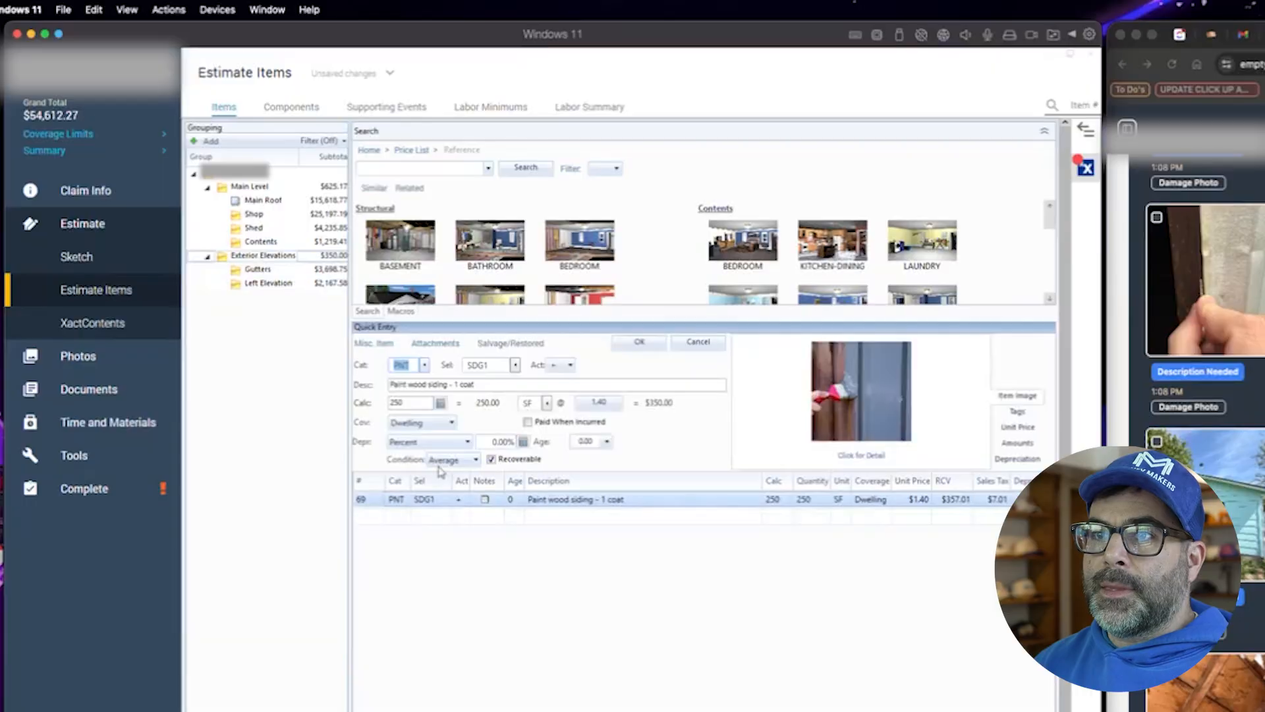
- Set the pasted siding paint line's quantity formula to (319*8)-250
left_click_drag(414, 401, 375, 408)
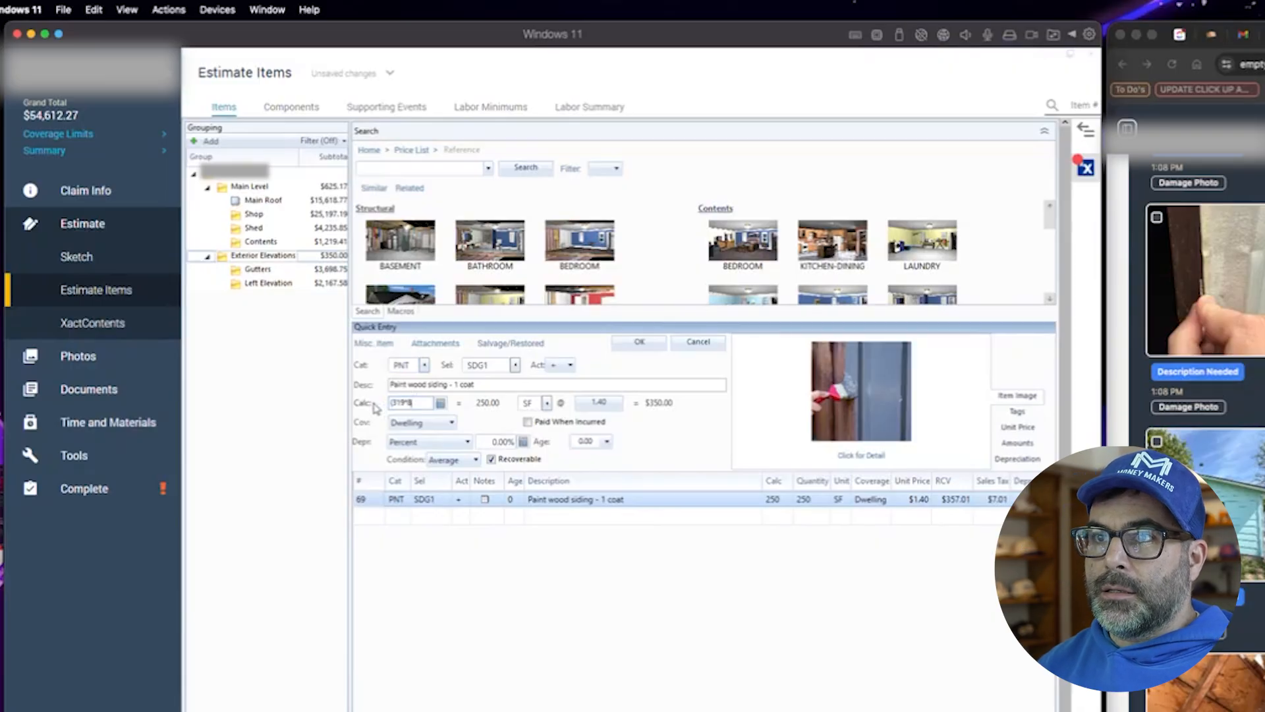
type("(319*8)")
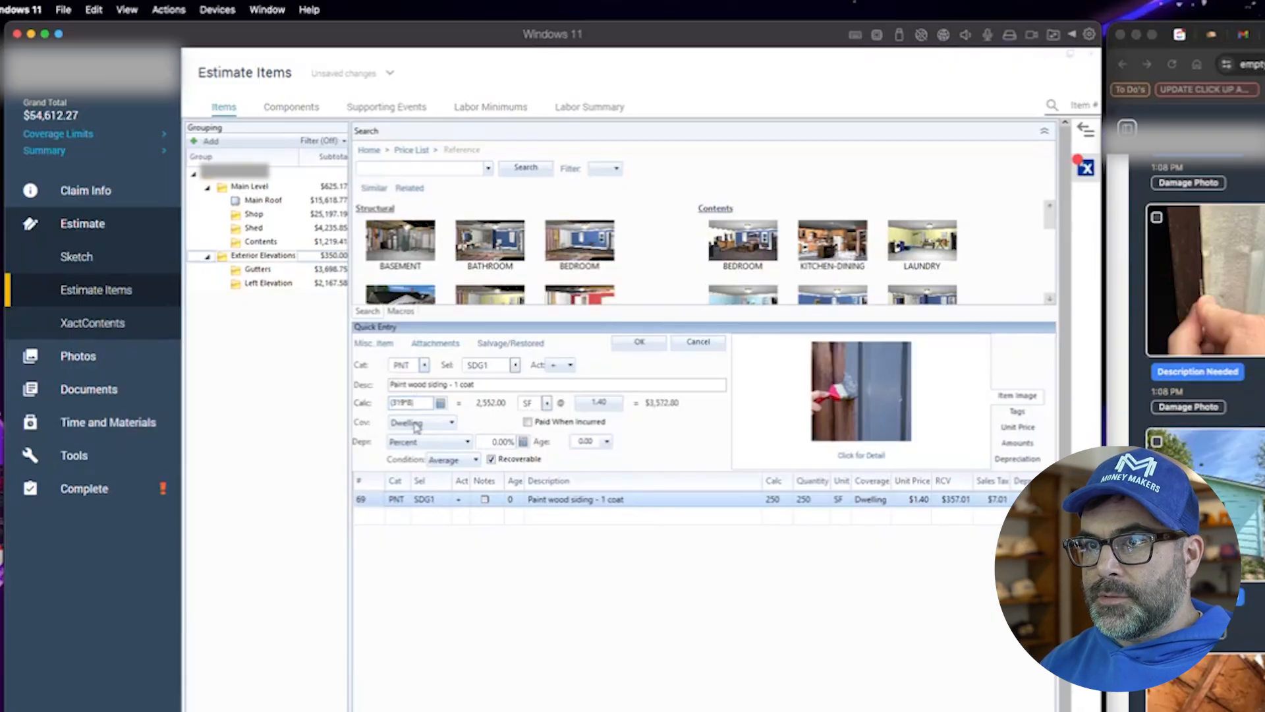
type("-250")
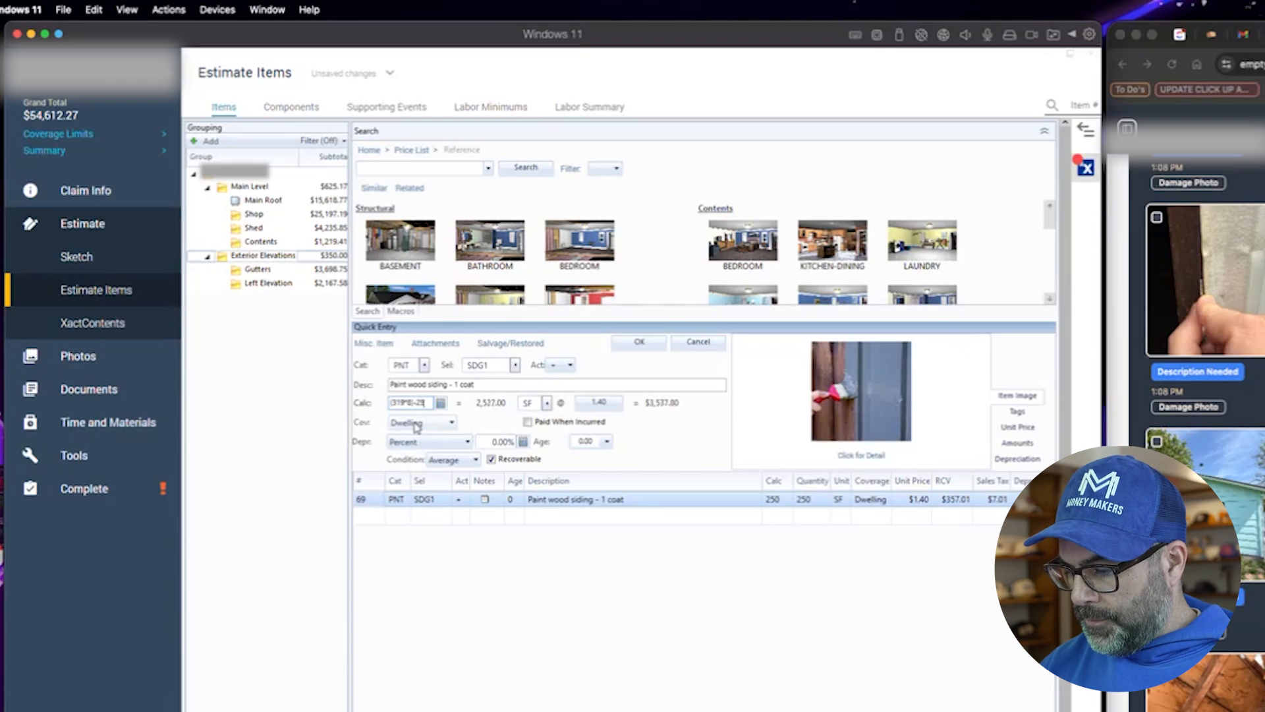
left_click(639, 343)
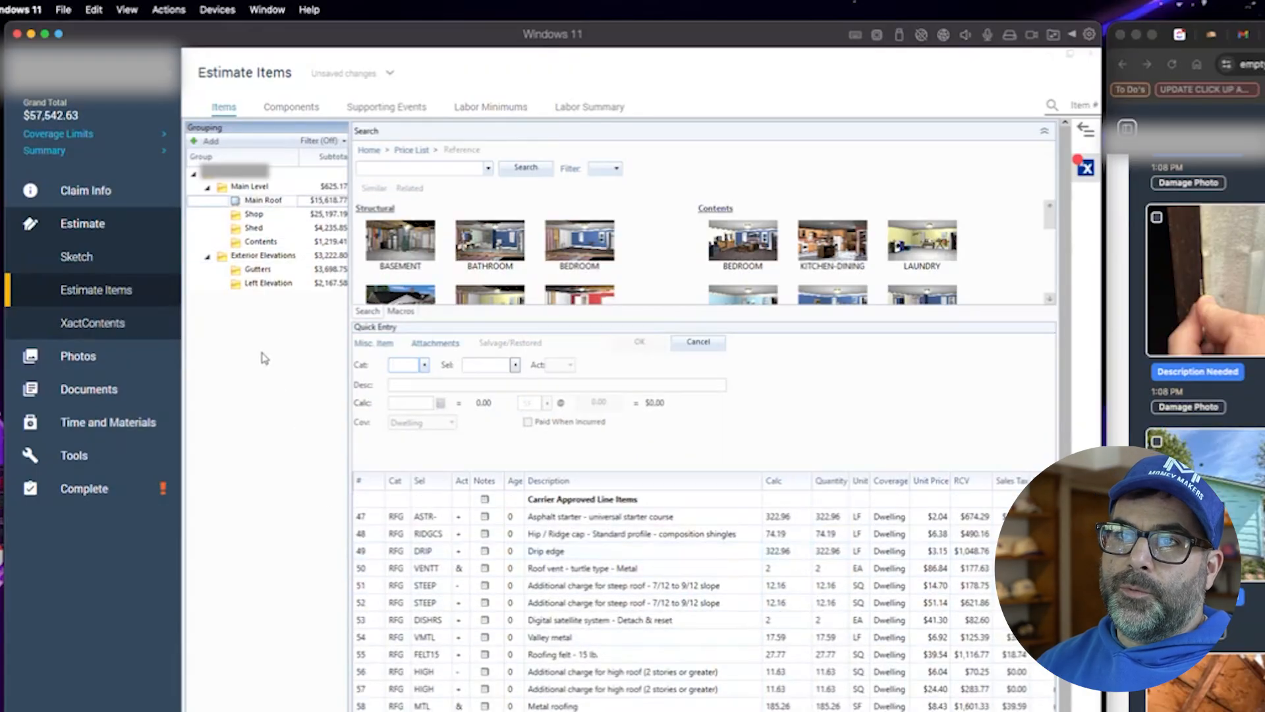
- Change the siding paint line's quantity formula in Exterior Elevations to (322.96*8)-250
left_click(280, 284)
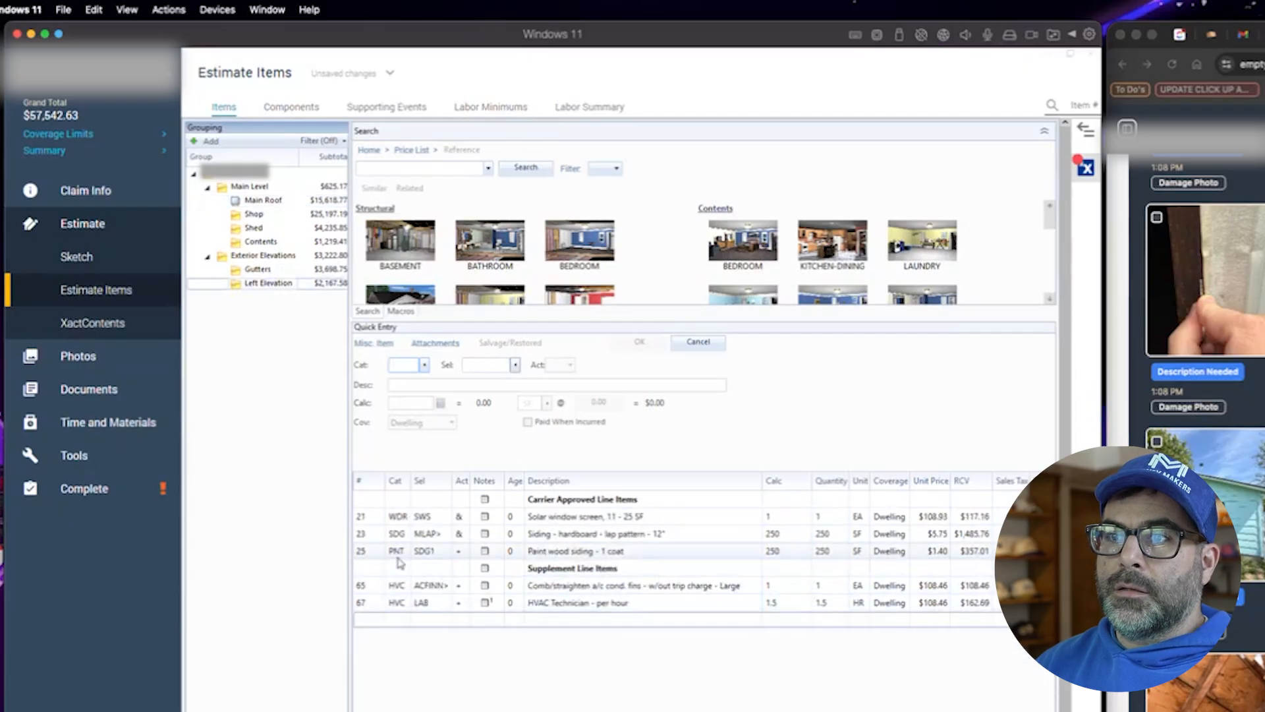
left_click(377, 621)
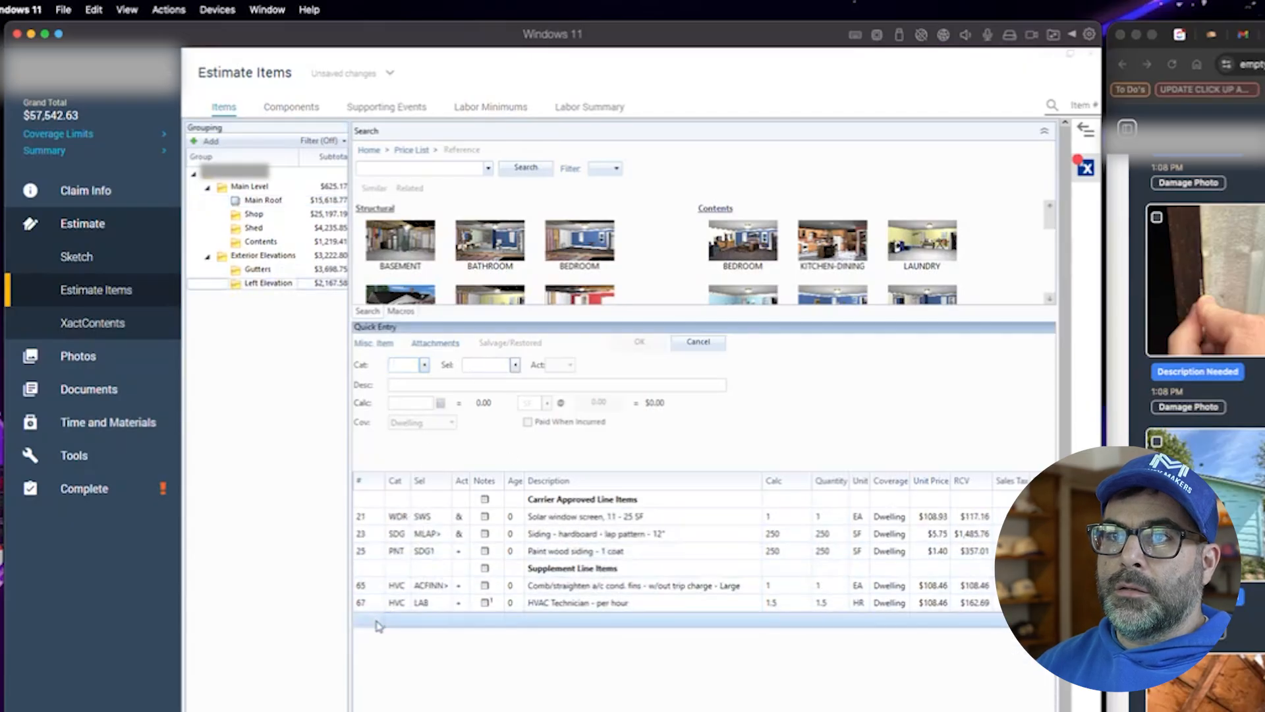
left_click(263, 272)
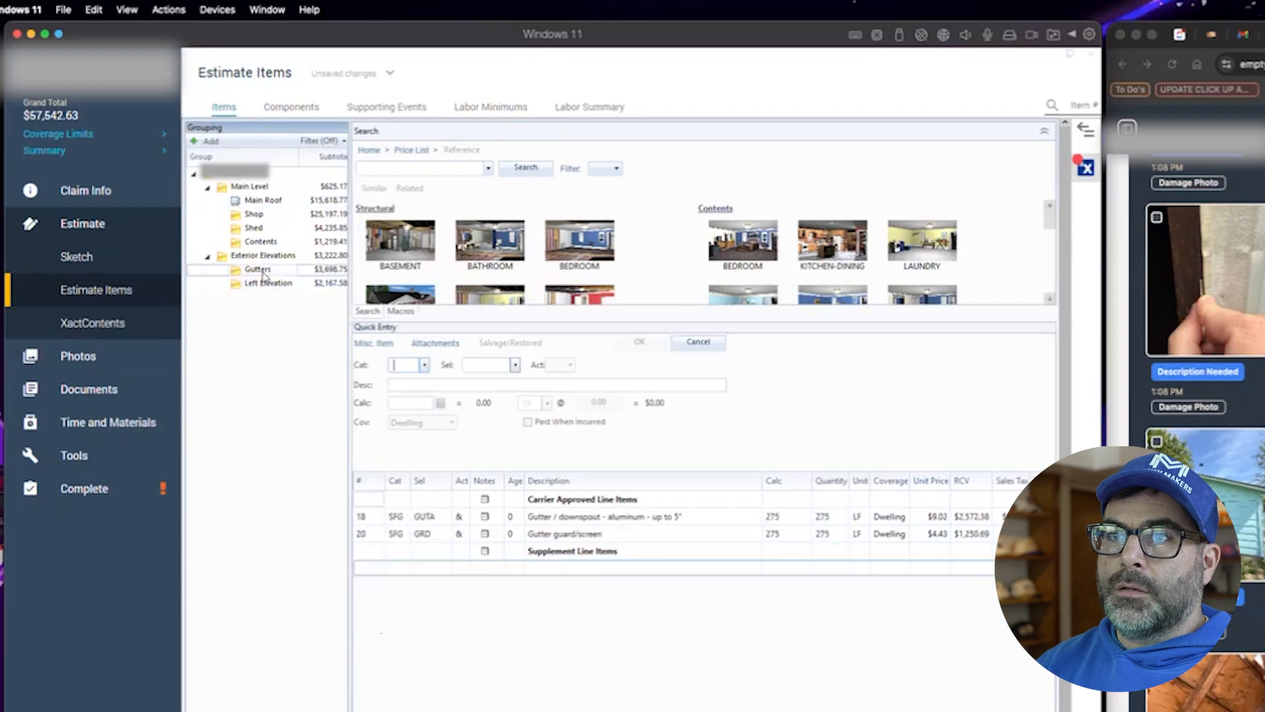
left_click(262, 256)
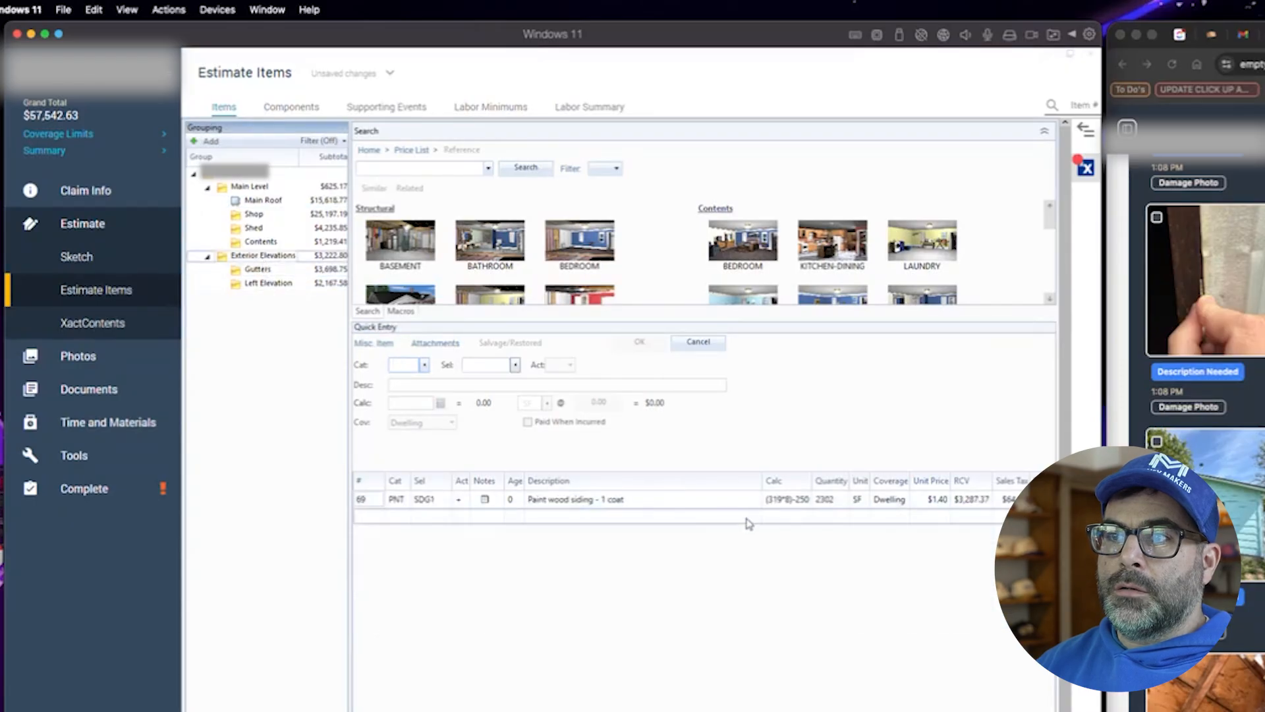
left_click(779, 499)
left_click(779, 502)
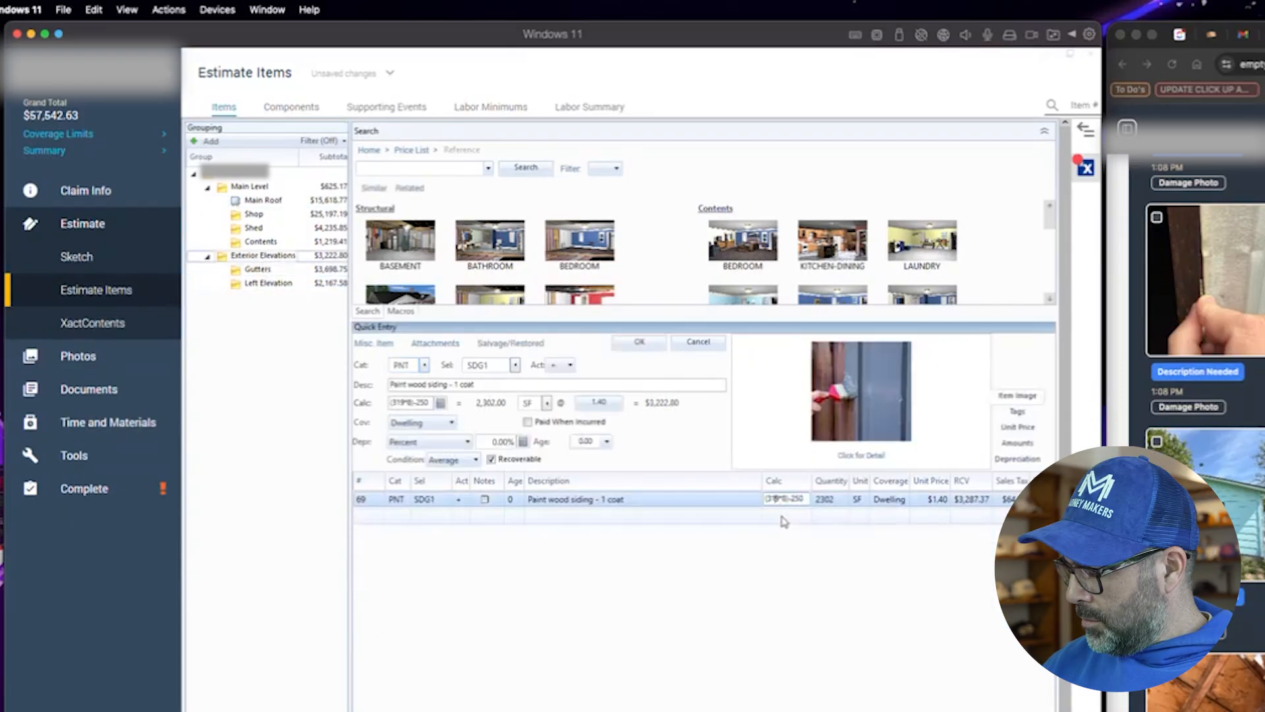
type(".96")
key("Return")
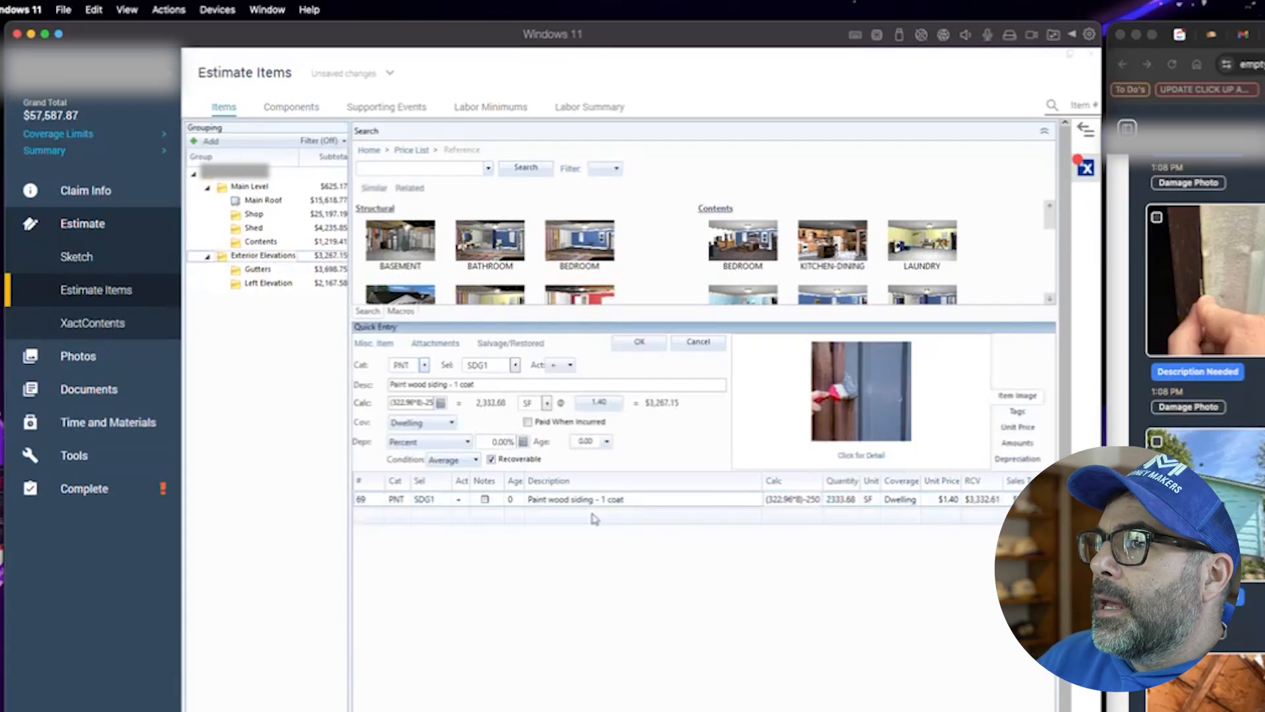
- Search the price list for power wash
left_click(329, 275)
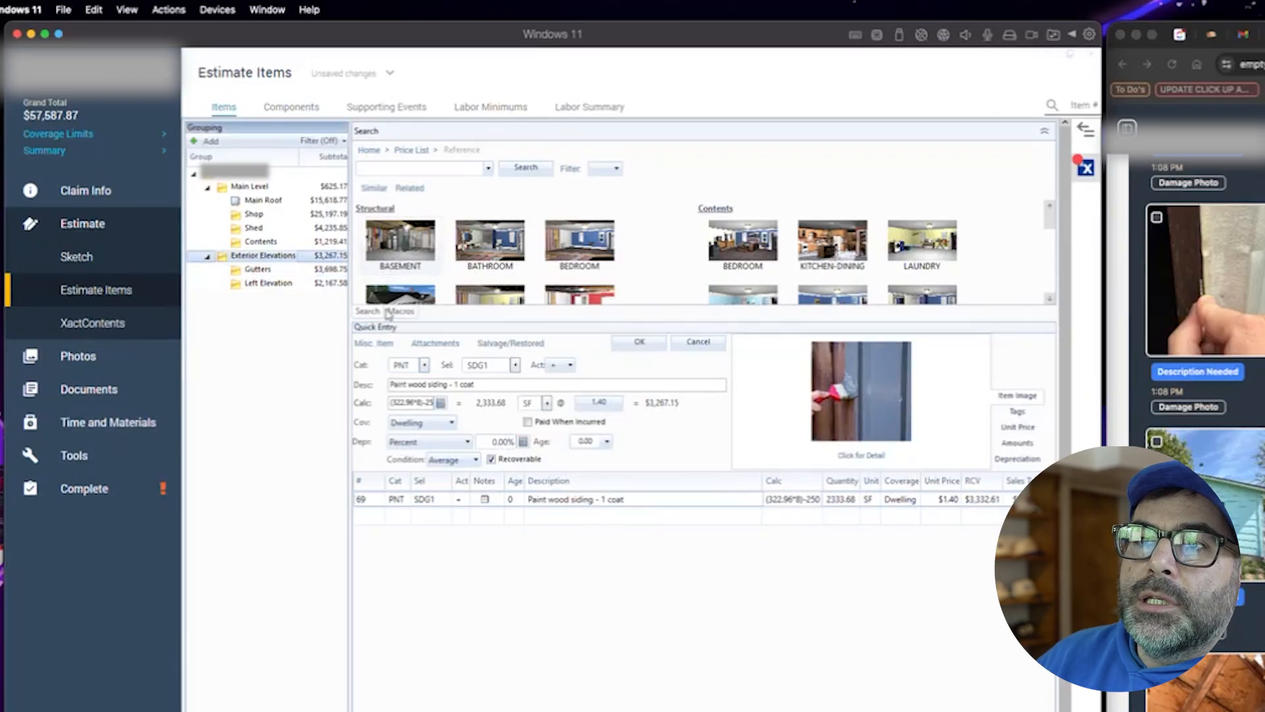
left_click(407, 168)
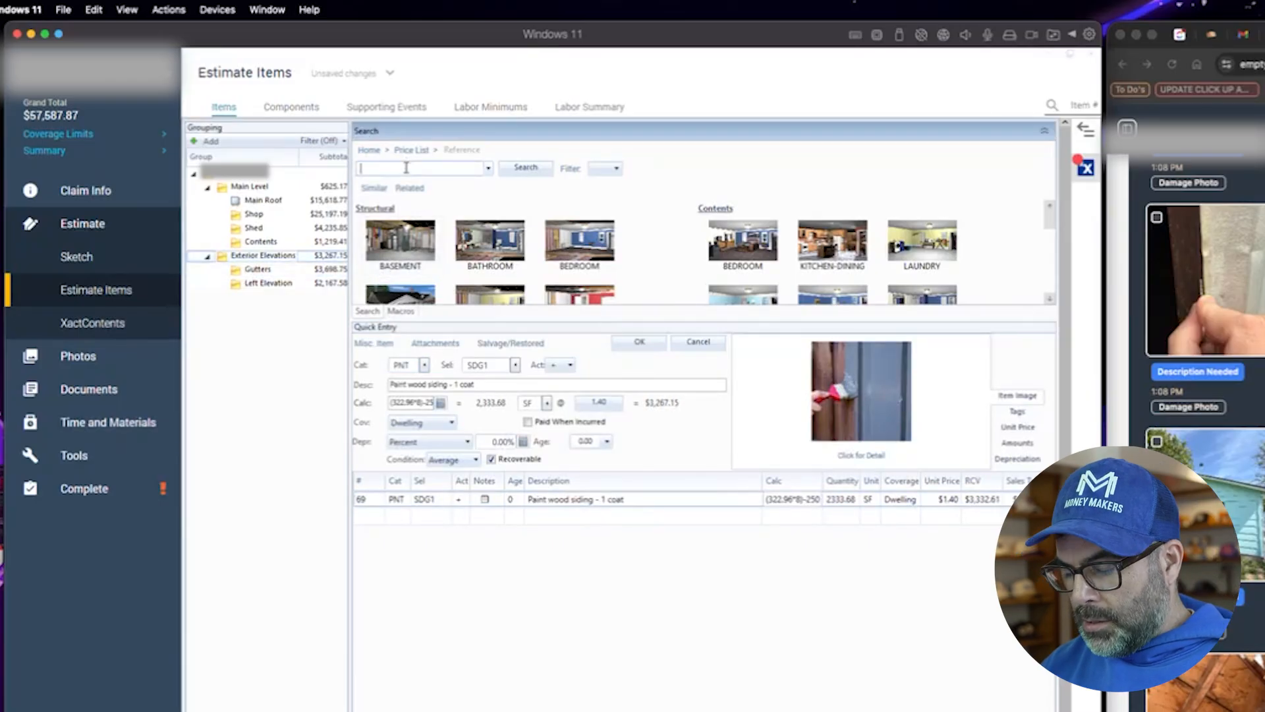
type("ower wash")
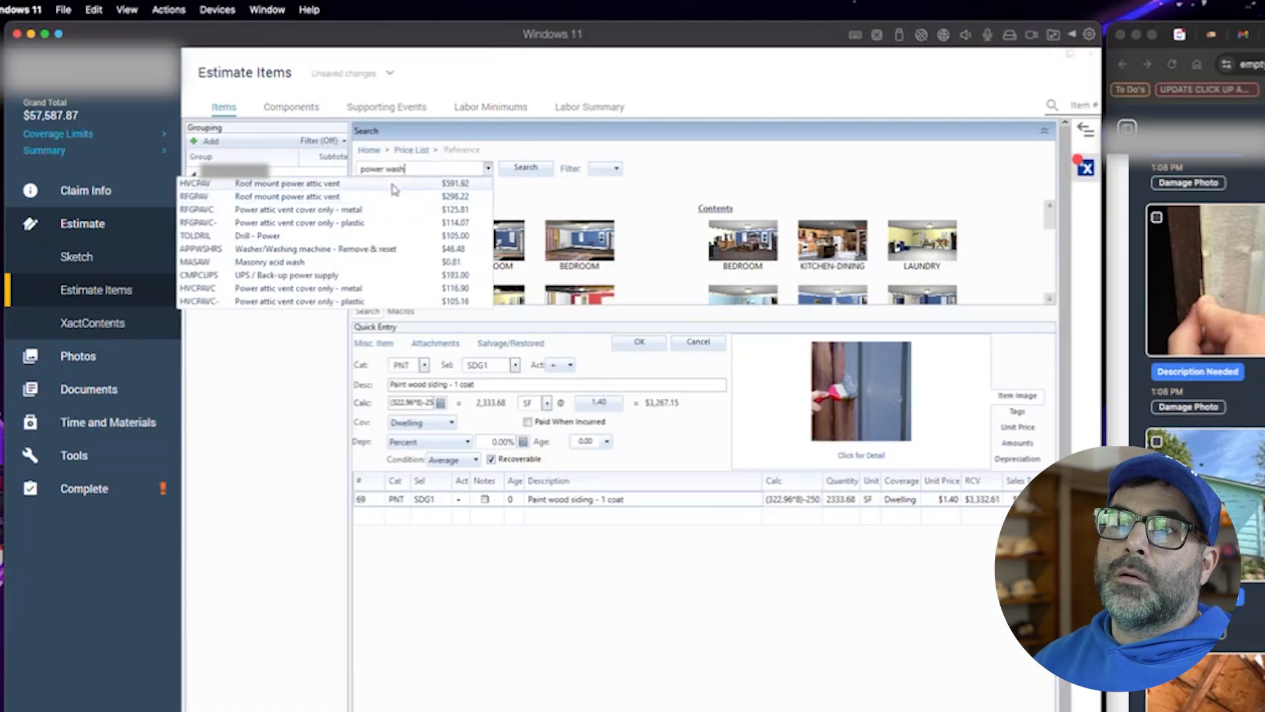
key("Return")
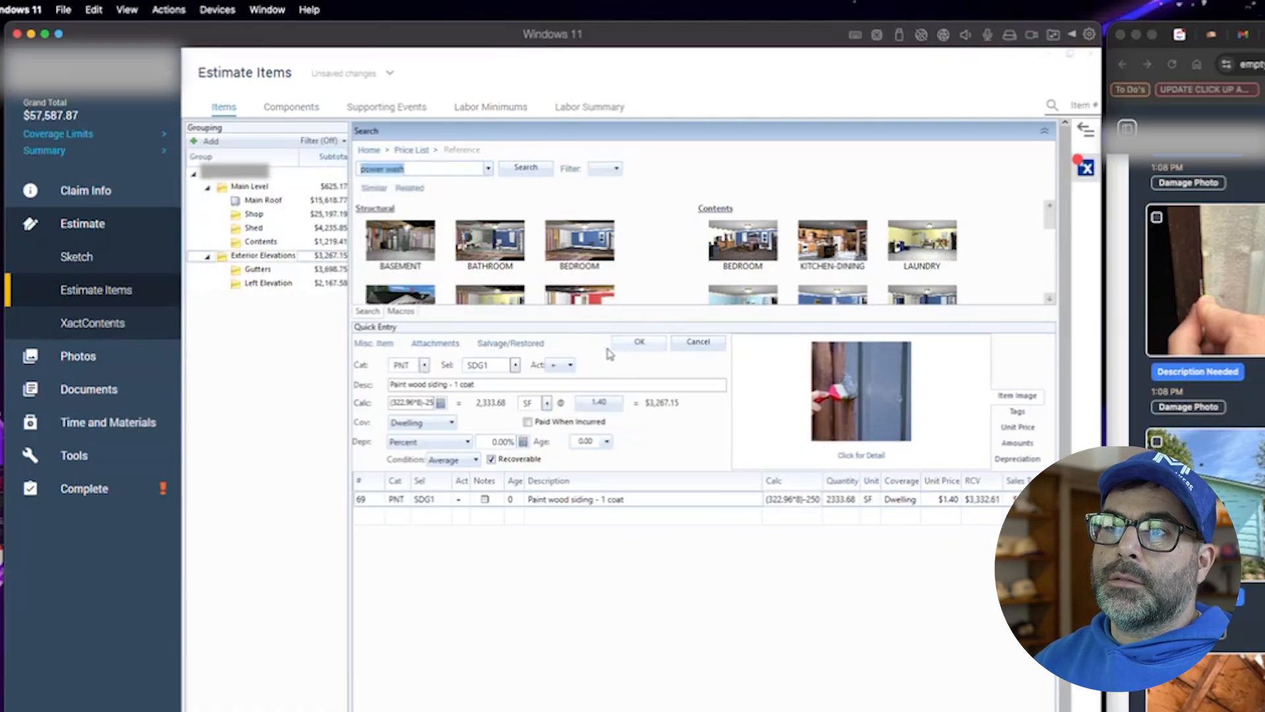
- Add a CLN PWASH clean with pressure/chemical spray line with the quantity formula 322.96*8
left_click(634, 343)
type("CLN")
type("WASH")
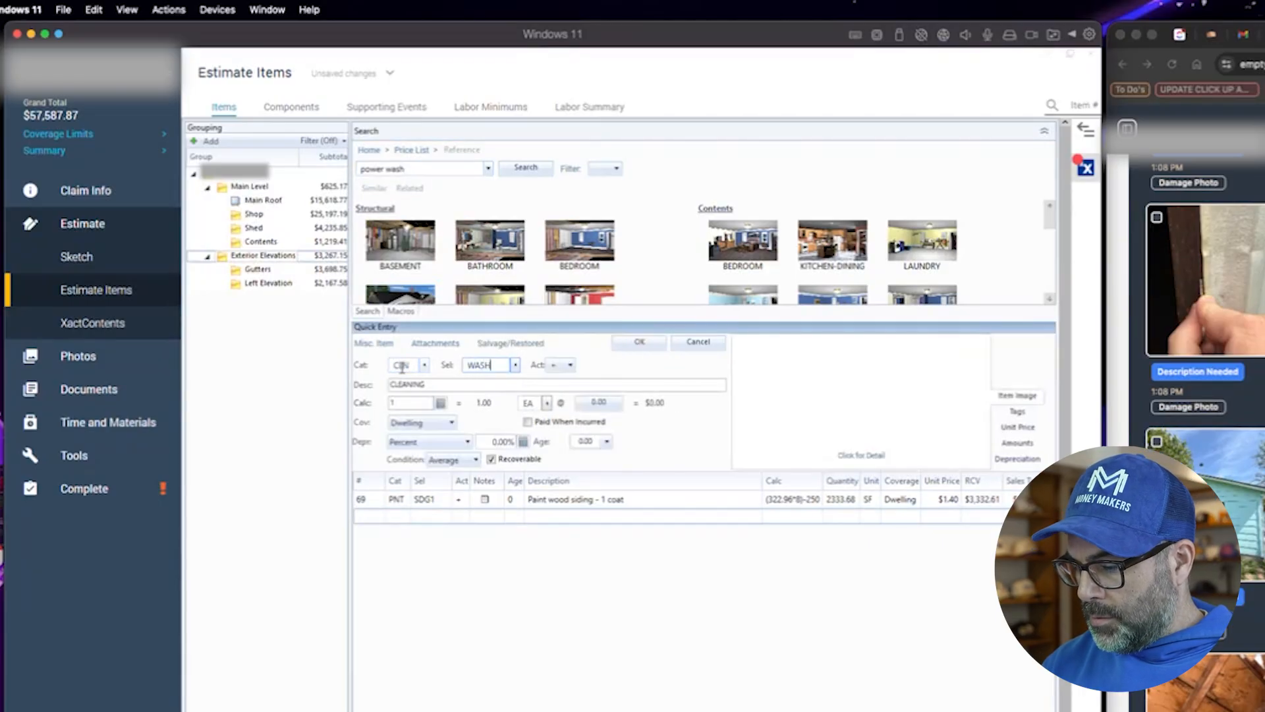
key("BackSpace")
key("BackSpace")
key("BackSpace")
key("BackSpace")
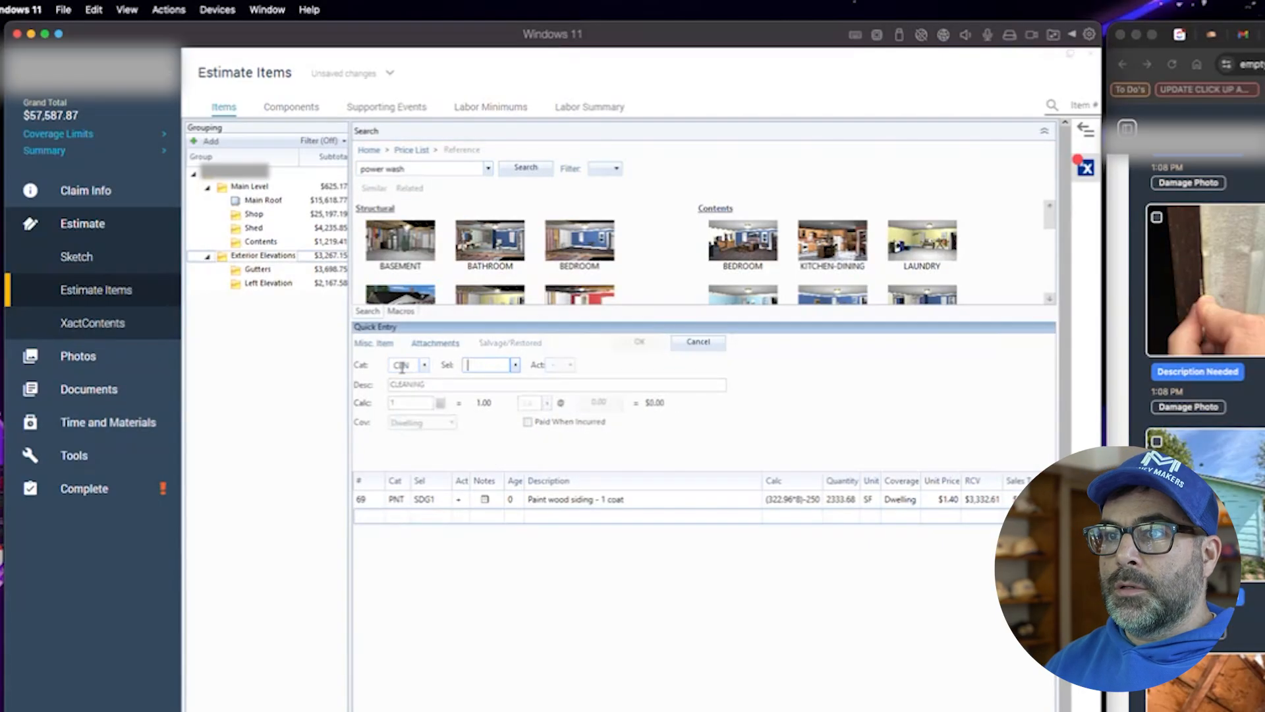
type("PWASH")
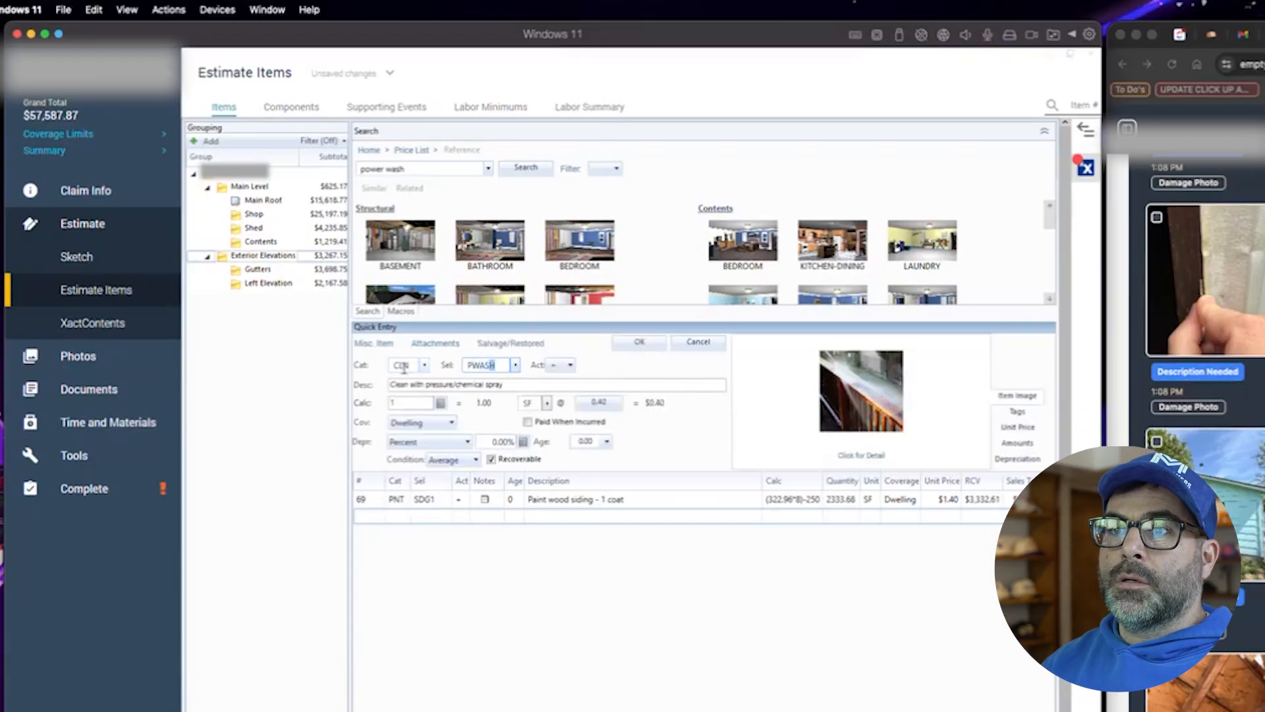
left_click(423, 404)
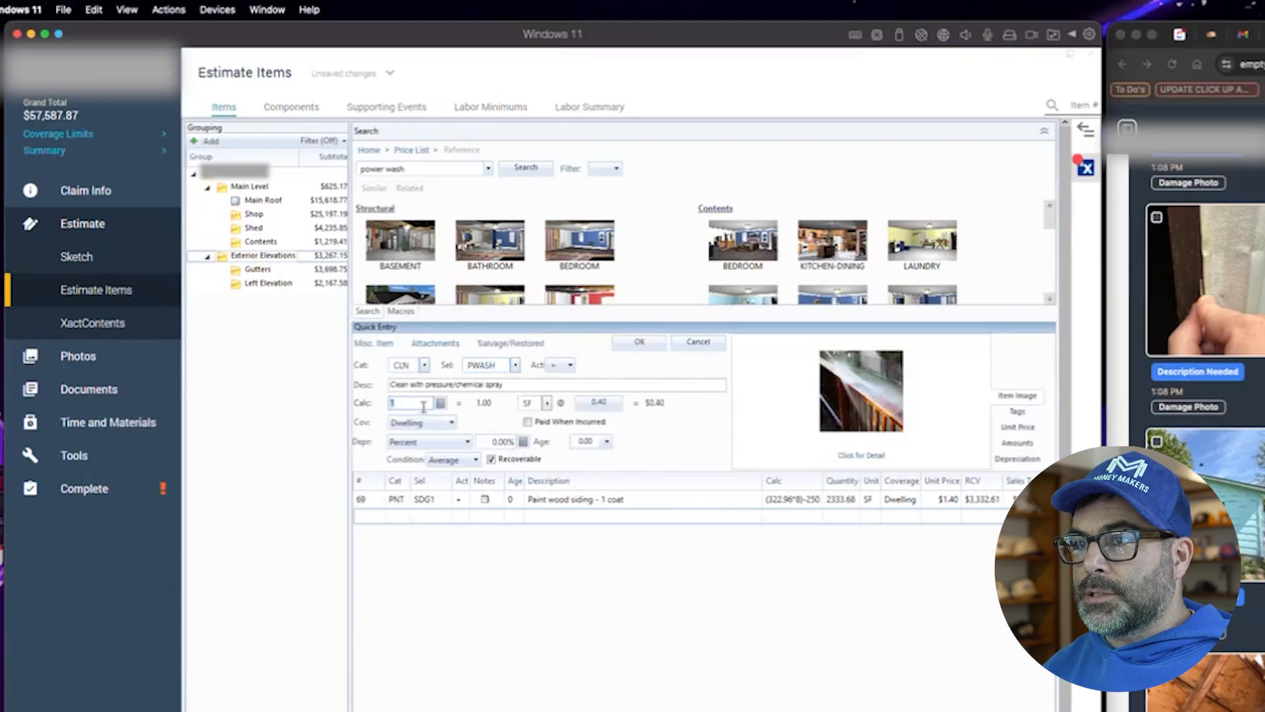
type("322.")
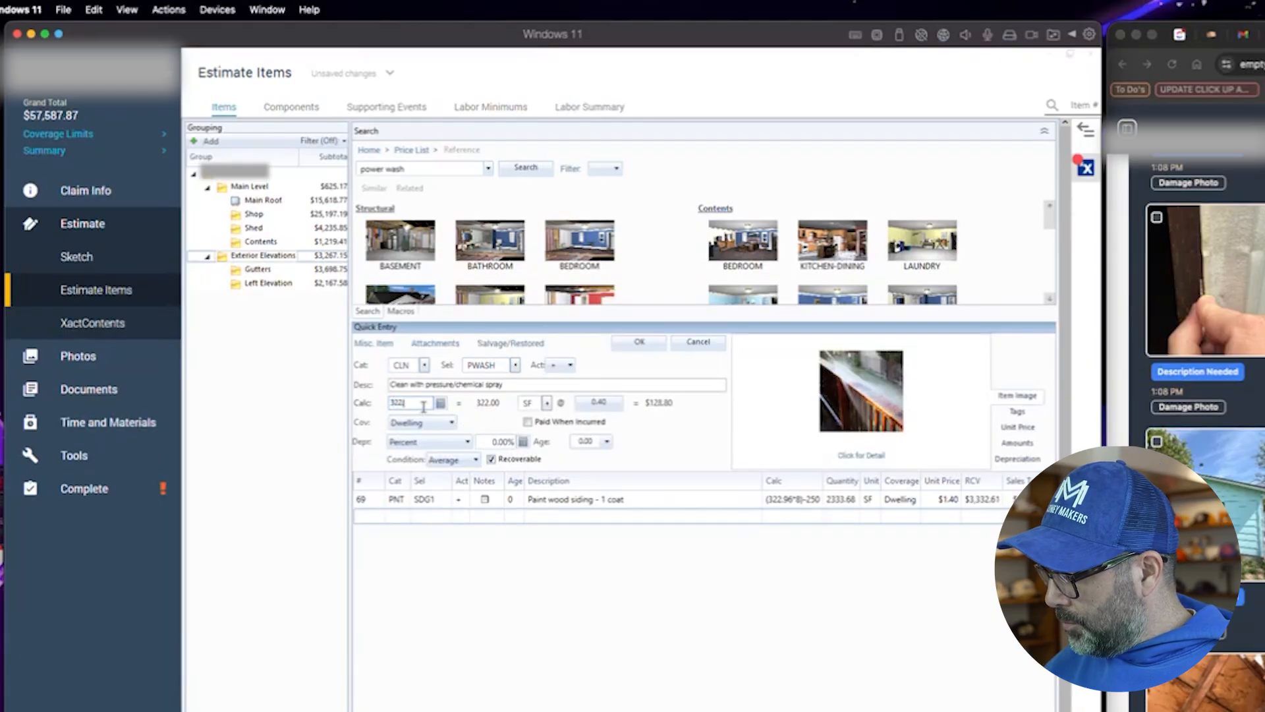
type("96")
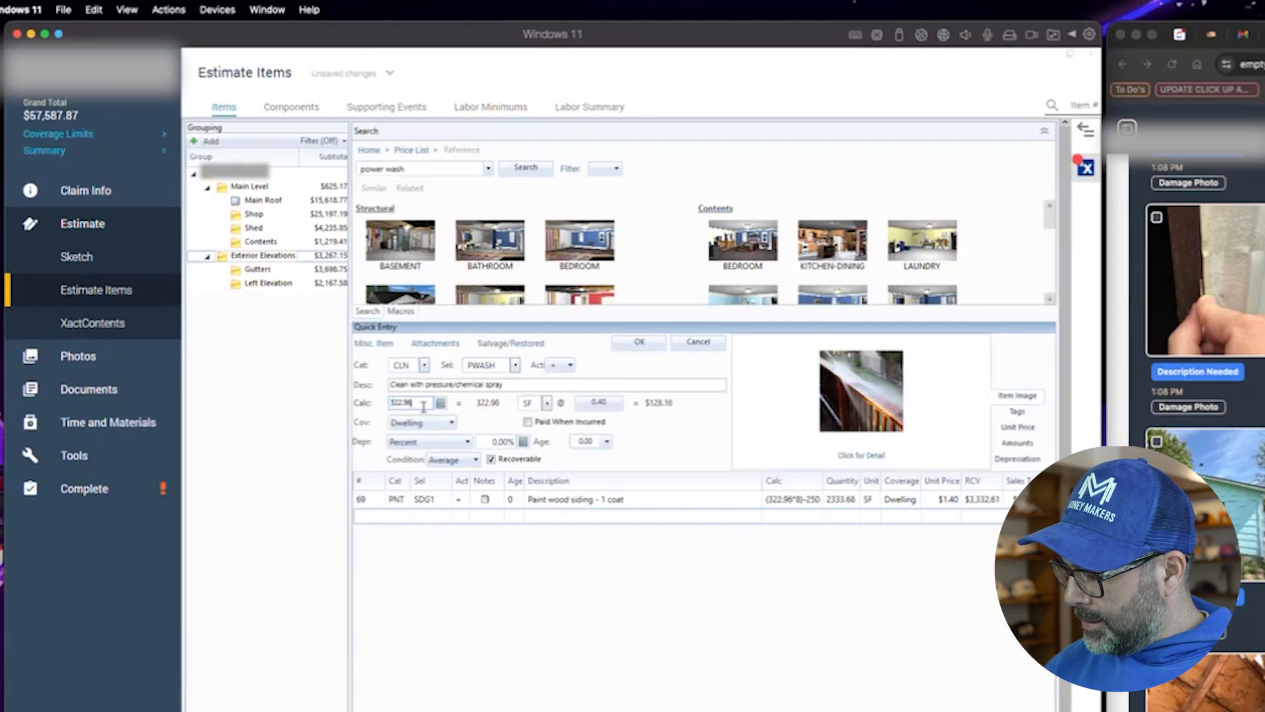
type("*8")
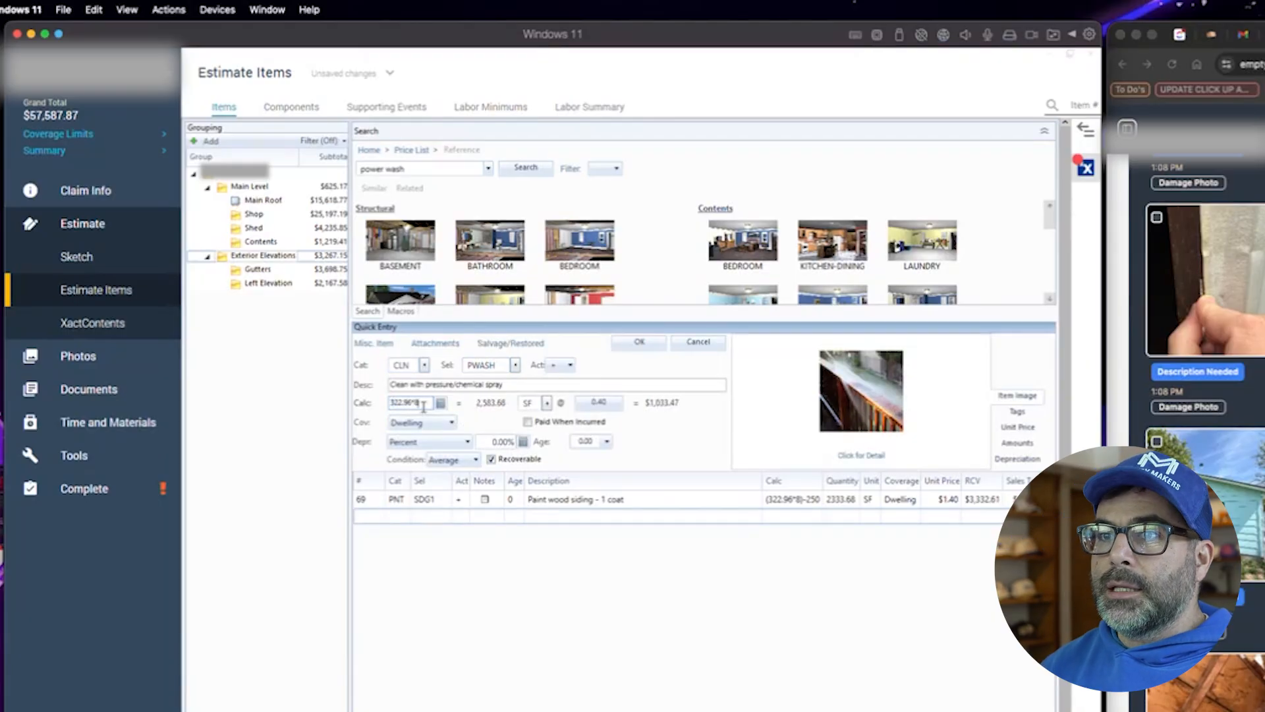
left_click(638, 342)
- Move the power wash and siding paint lines under the Supplement Line Items heading in Exterior Elevations
left_click(358, 517)
left_click_drag(358, 517, 360, 499)
left_click(269, 284)
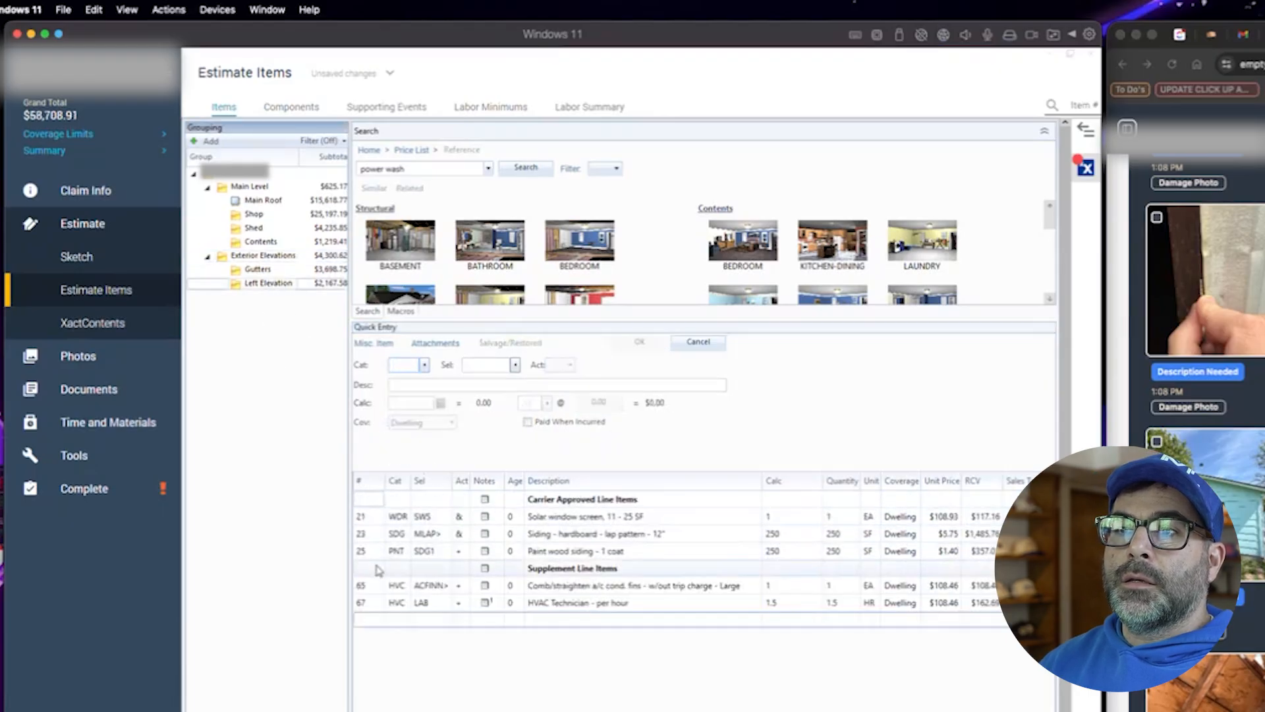
left_click(270, 257)
left_click(372, 536)
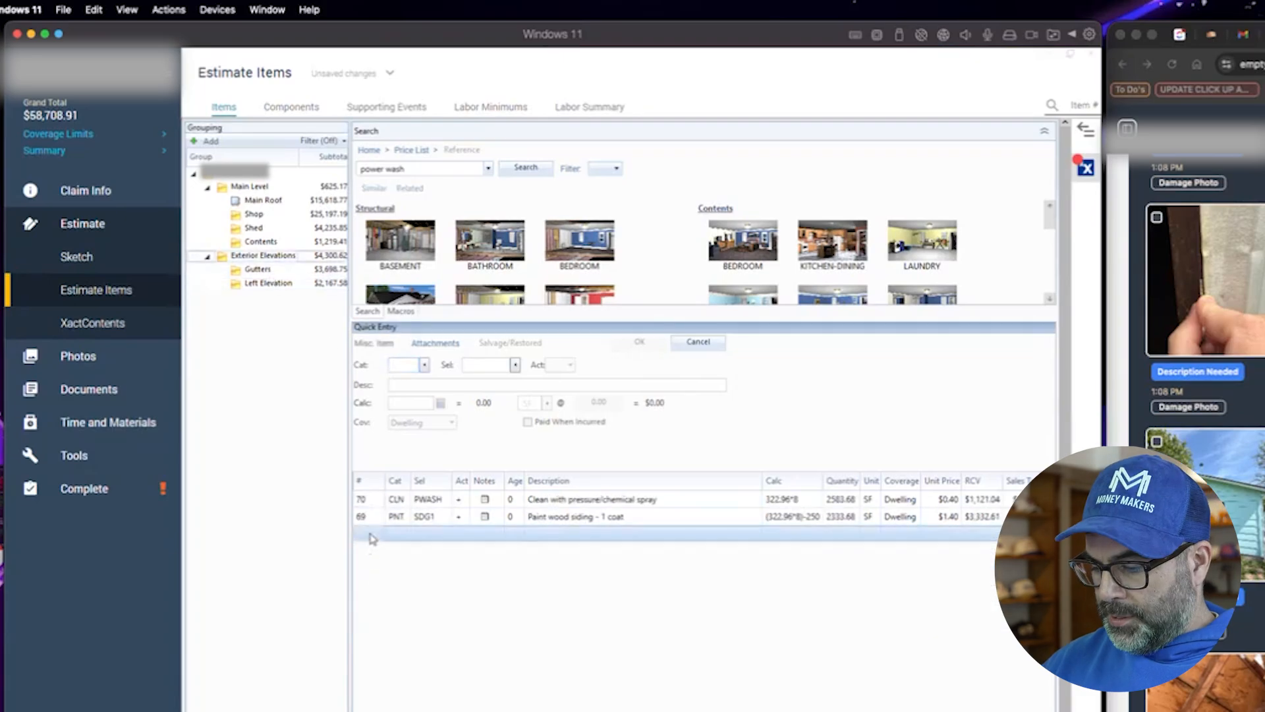
left_click_drag(393, 539, 418, 524)
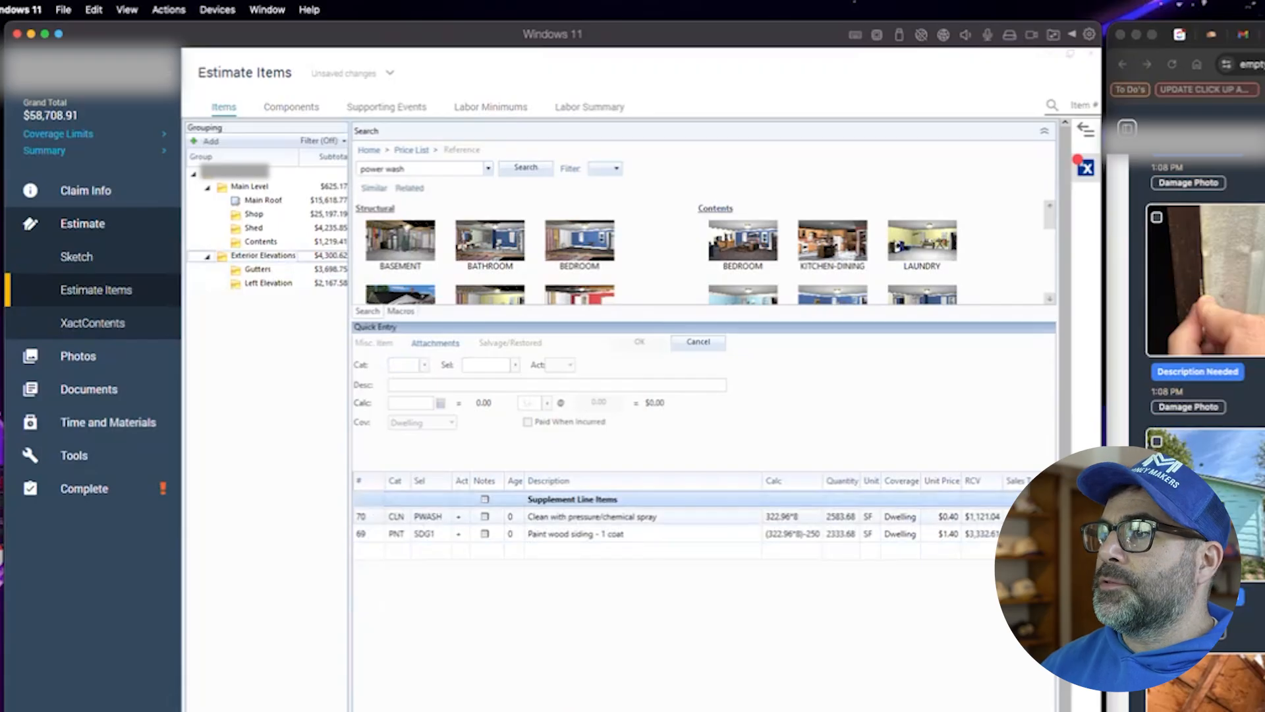
- Review the line items in the Gutters, Shop, Main Roof and Shed groups
scroll(1205, 297, "down", 2)
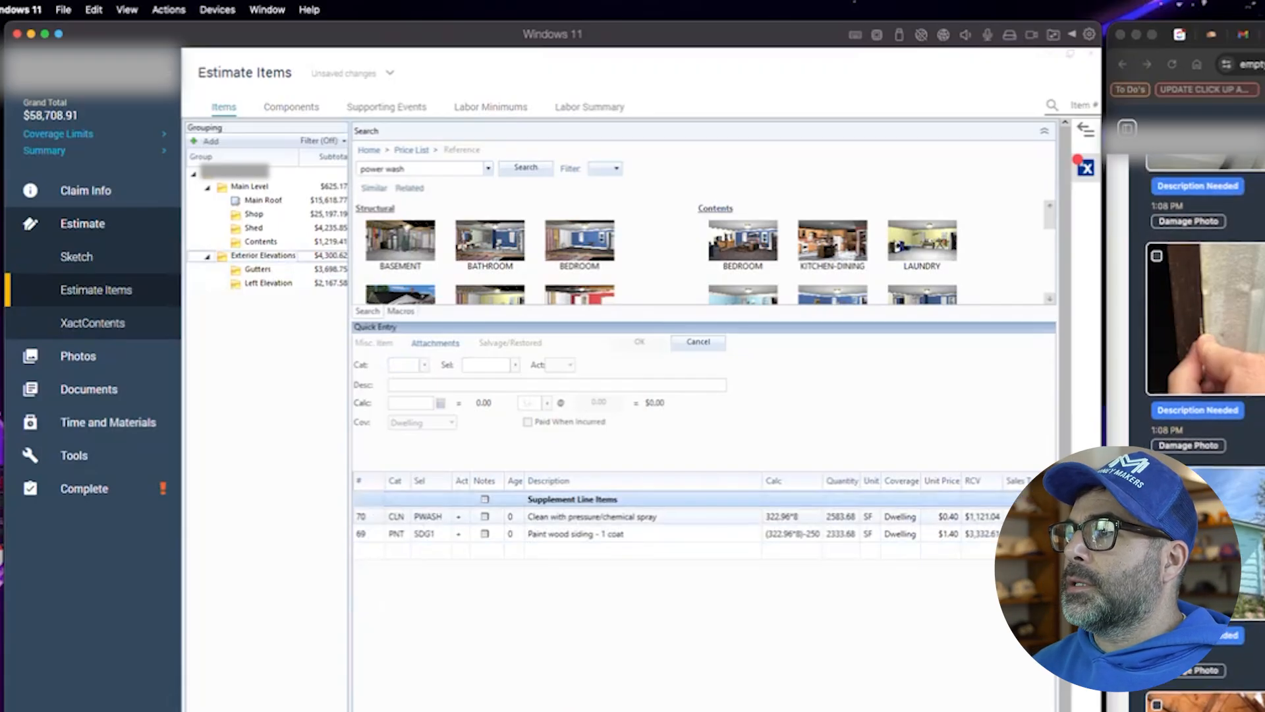
left_click(271, 270)
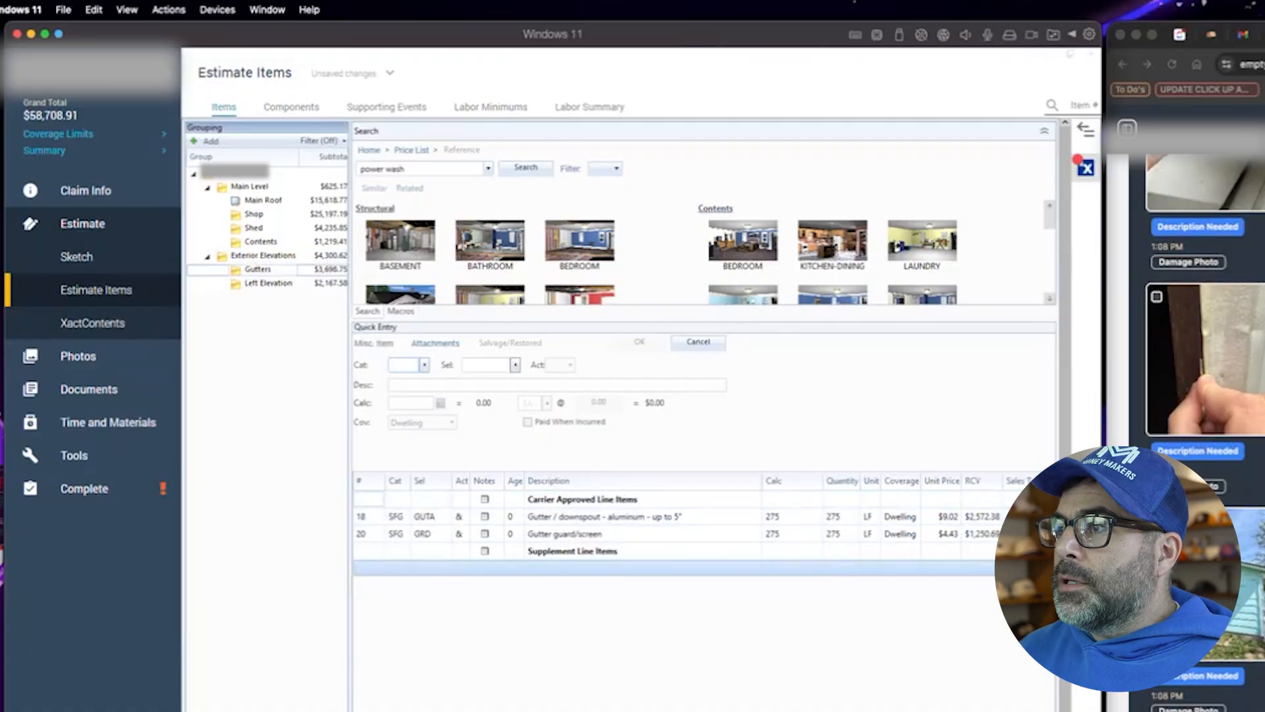
scroll(1205, 297, "up", 10)
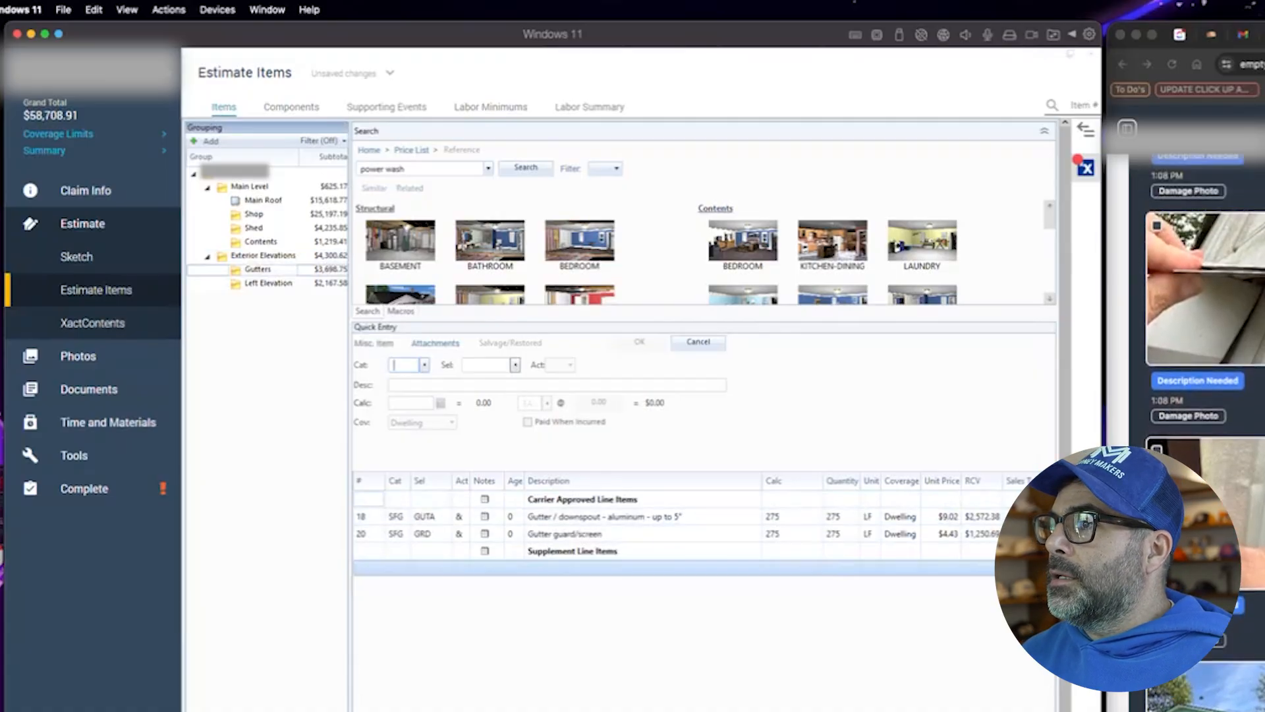
scroll(1205, 297, "down", 10)
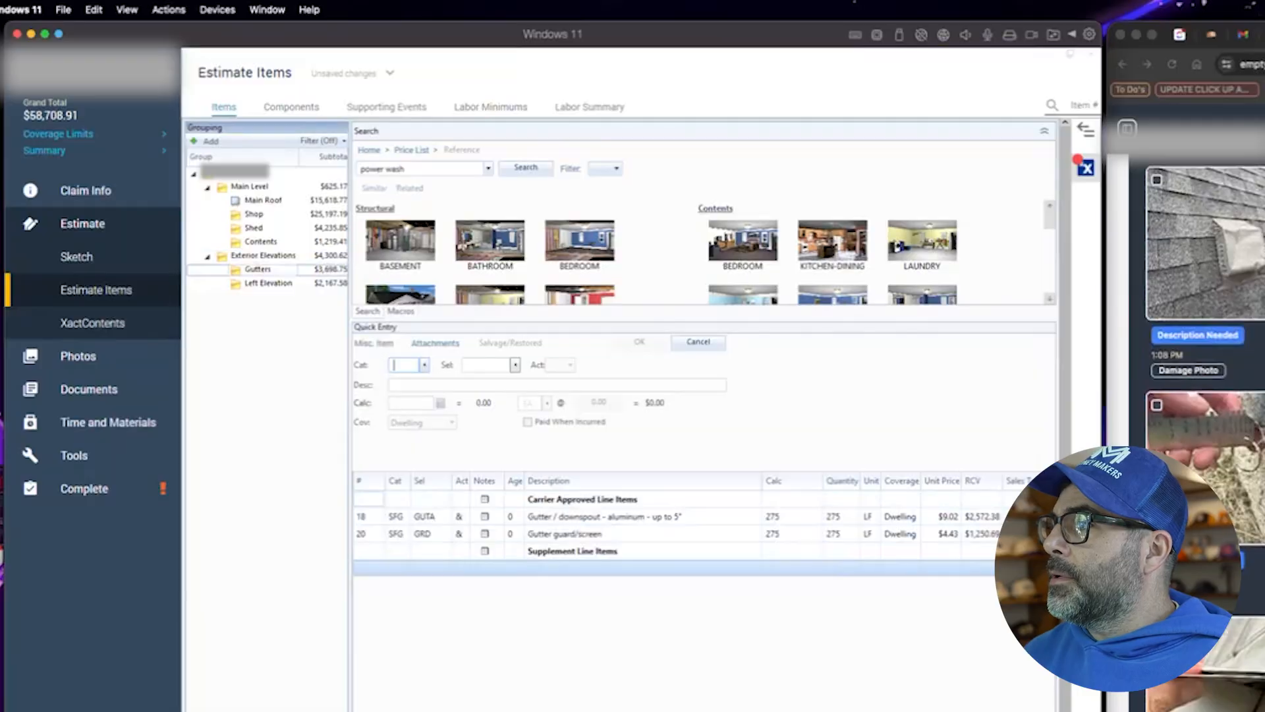
scroll(1204, 297, "down", 3)
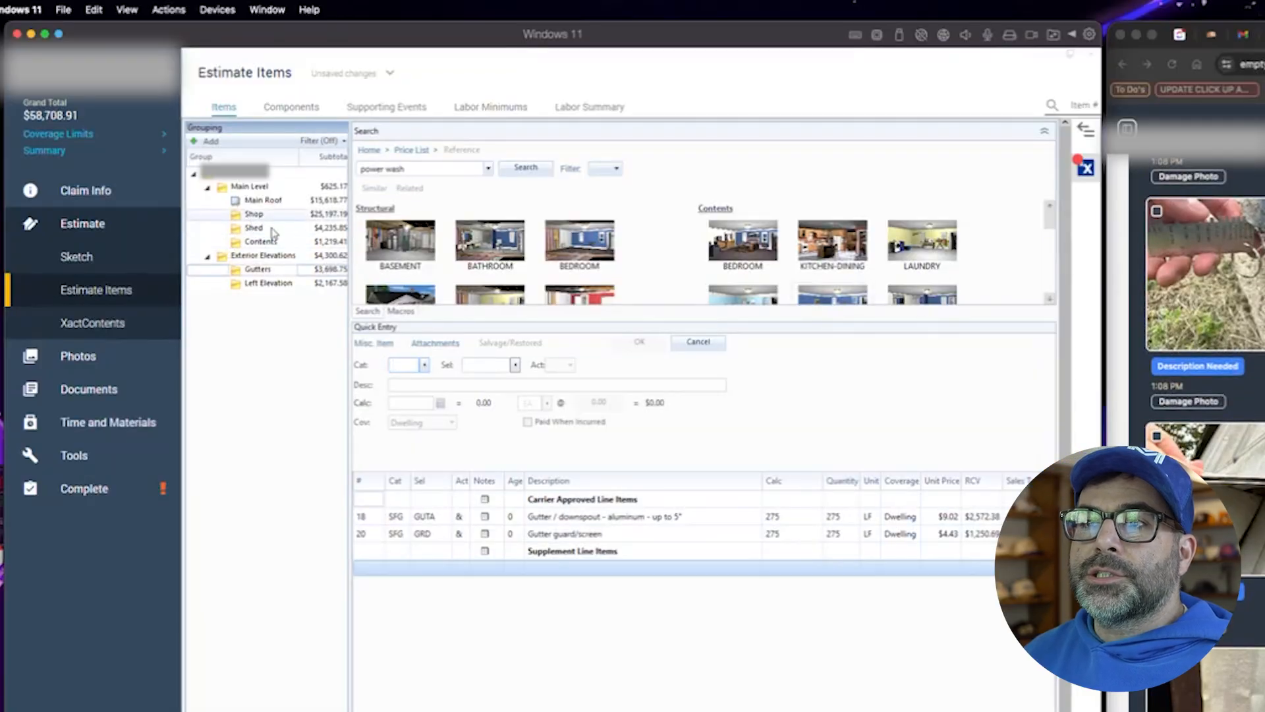
left_click(379, 551)
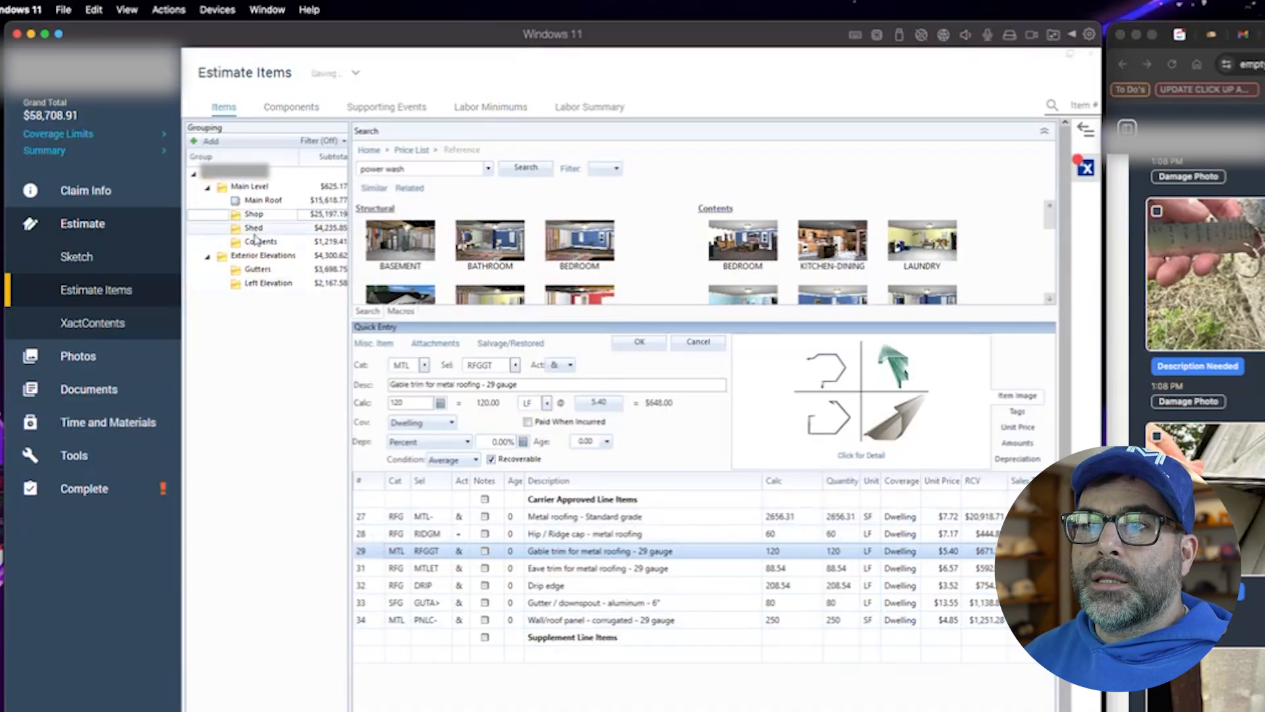
left_click(262, 201)
left_click(255, 228)
- Copy the Shed's 22-gauge corrugated roofing, eave trim and gable trim lines into Shop, allowing the duplicate item
left_click(377, 518)
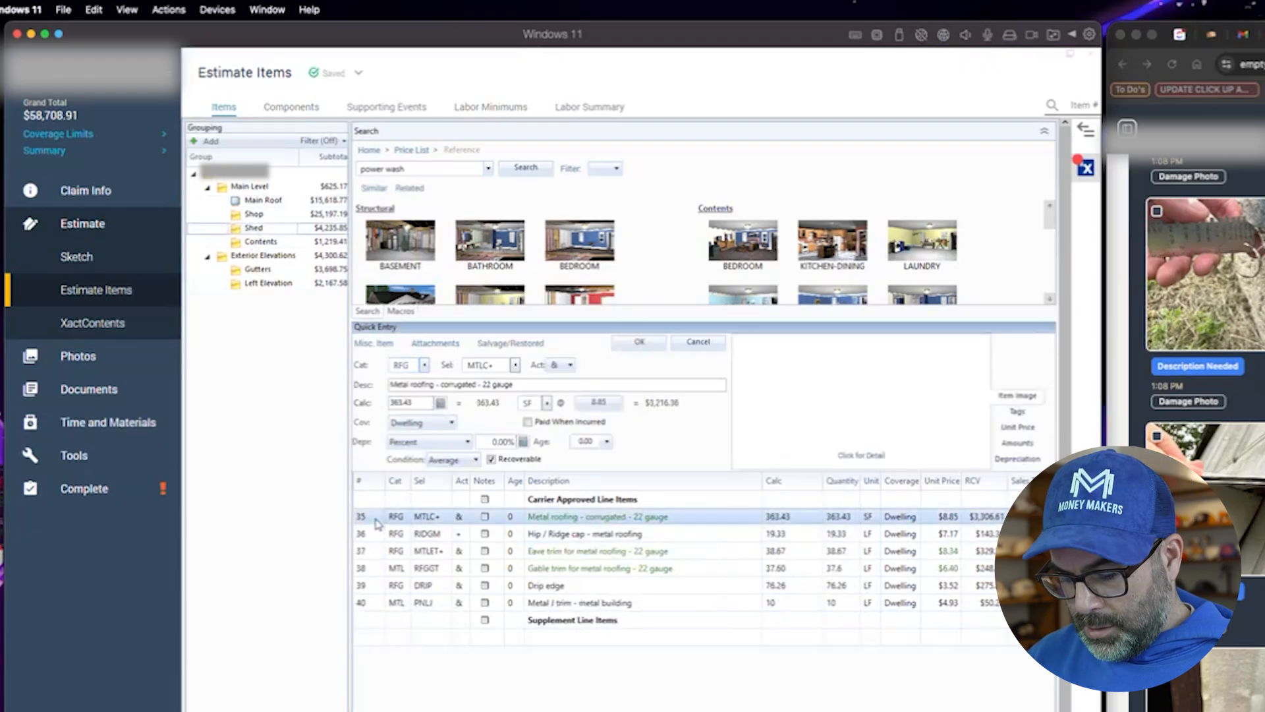
key("super")
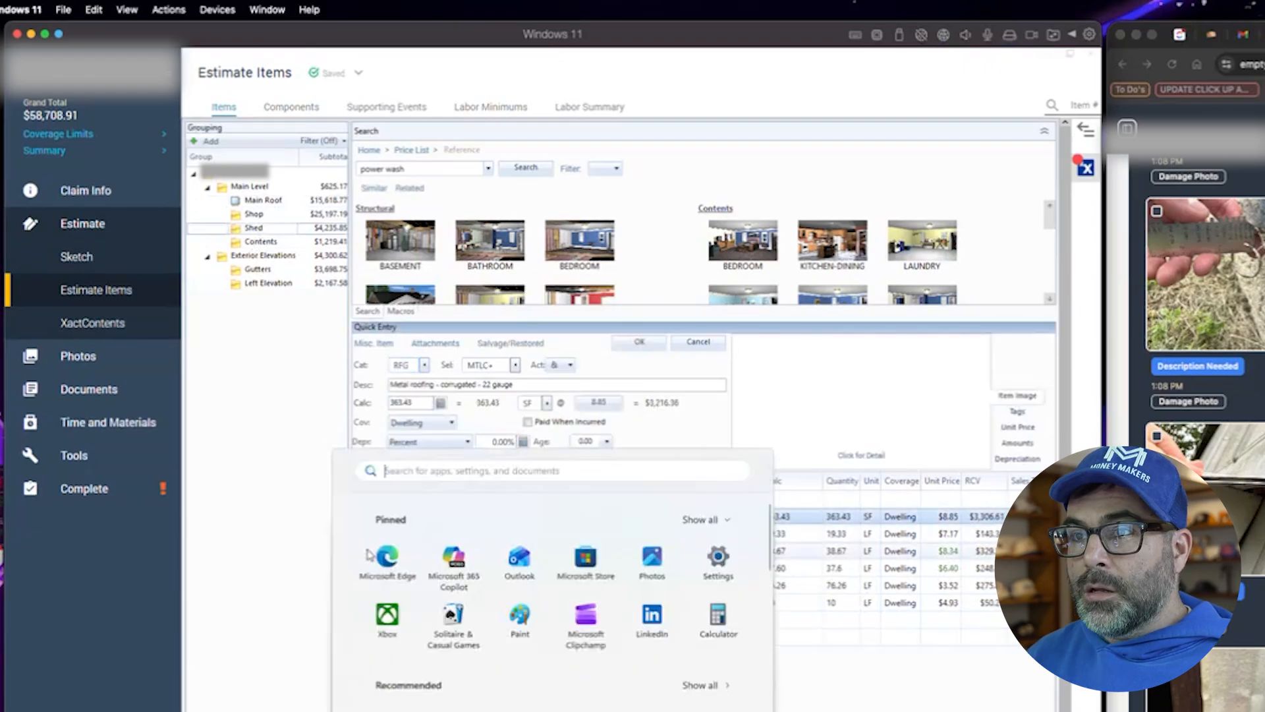
key("super")
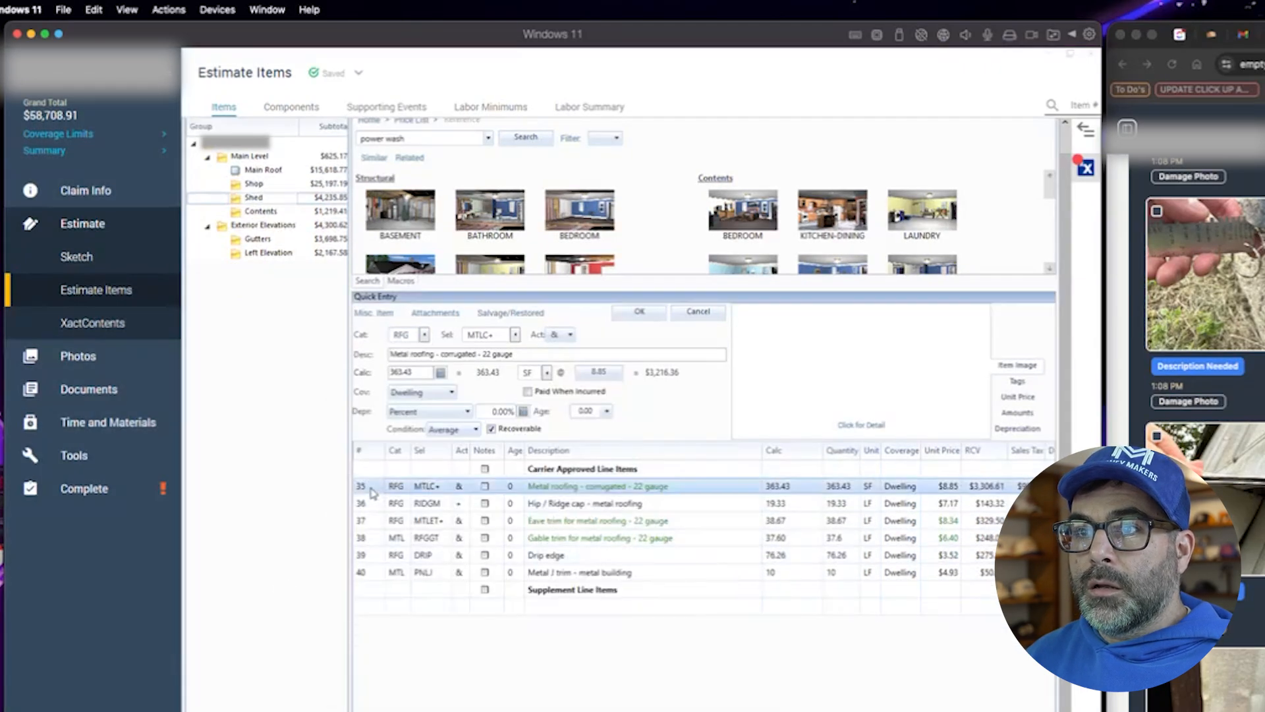
left_click(373, 521, "ctrl")
left_click(373, 538, "ctrl")
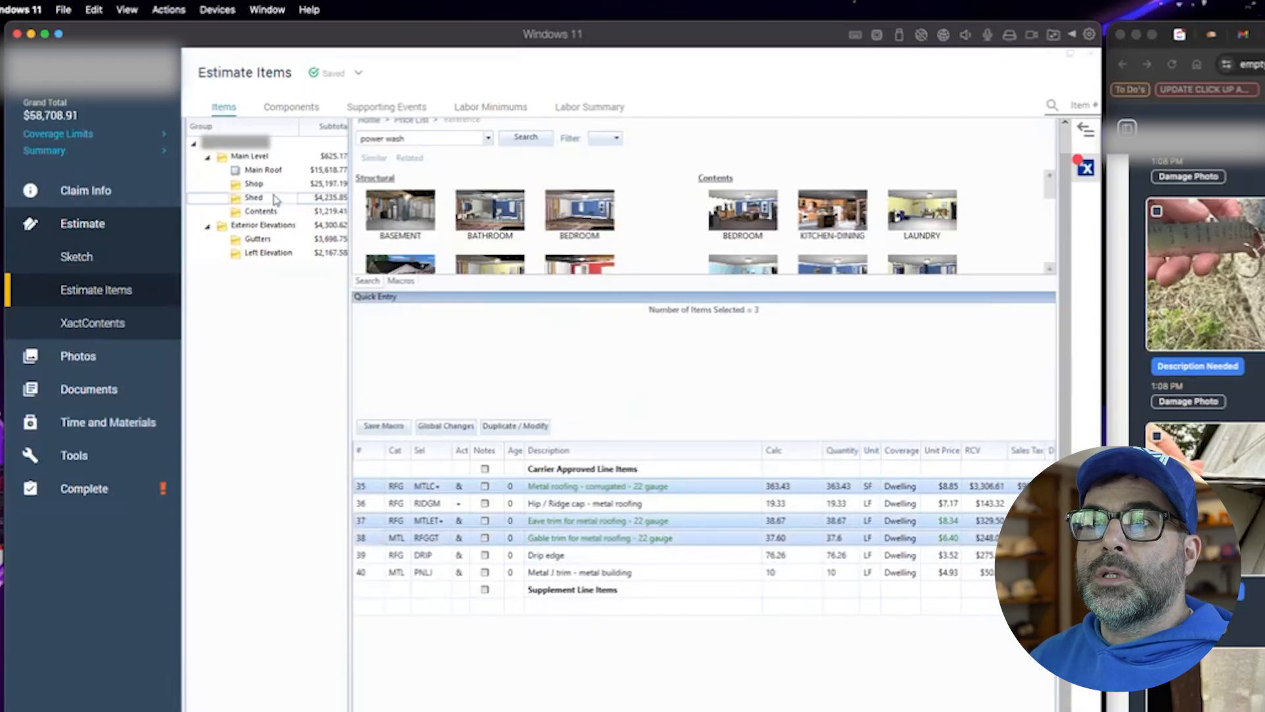
left_click(414, 606)
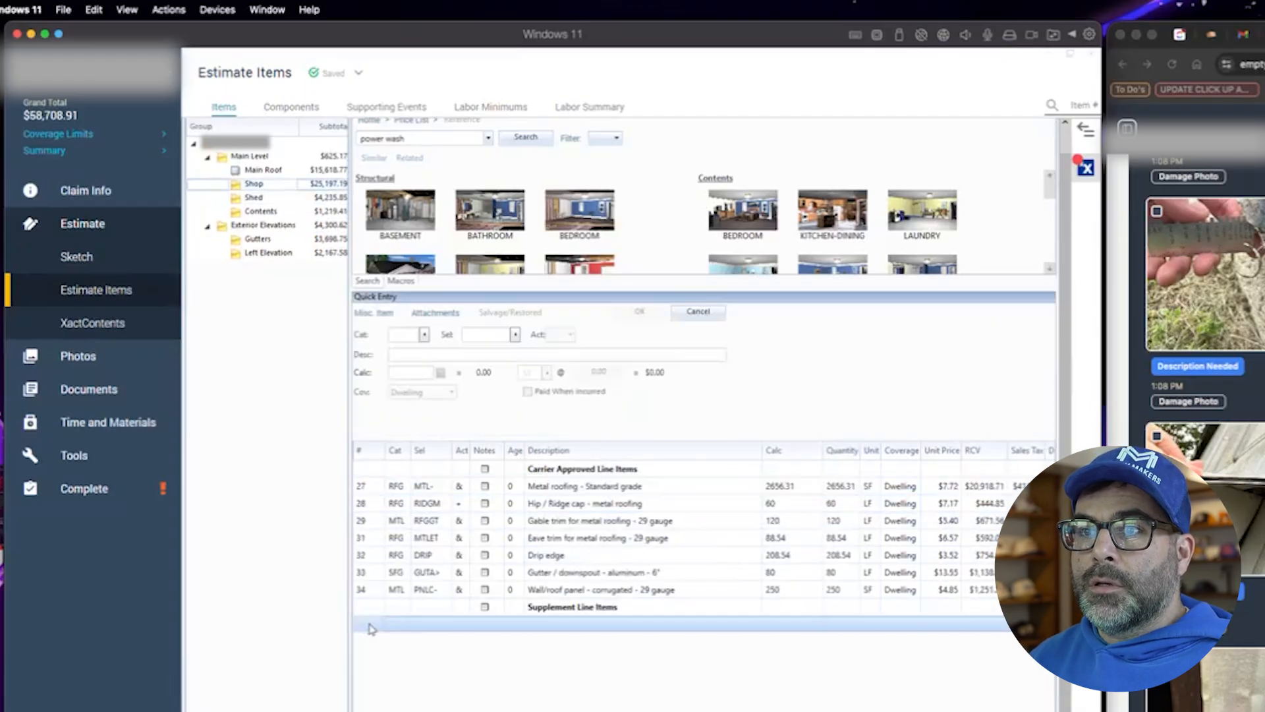
key("ctrl+v")
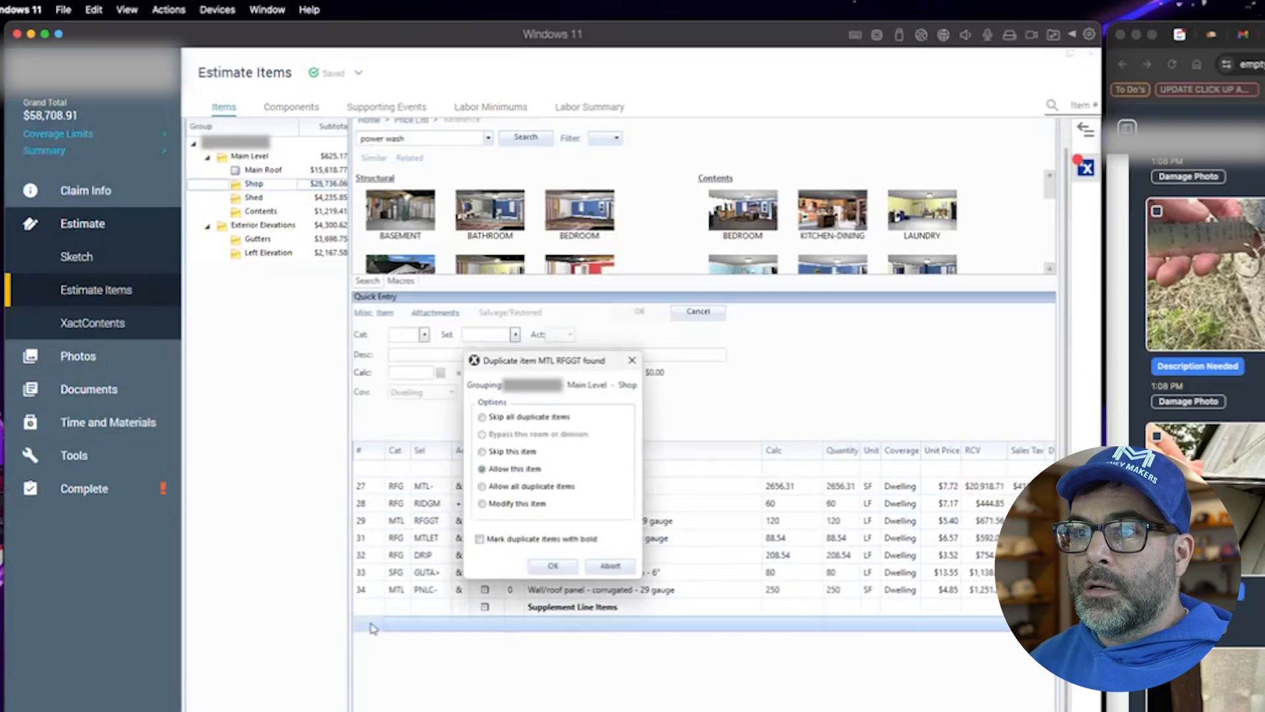
left_click(546, 565)
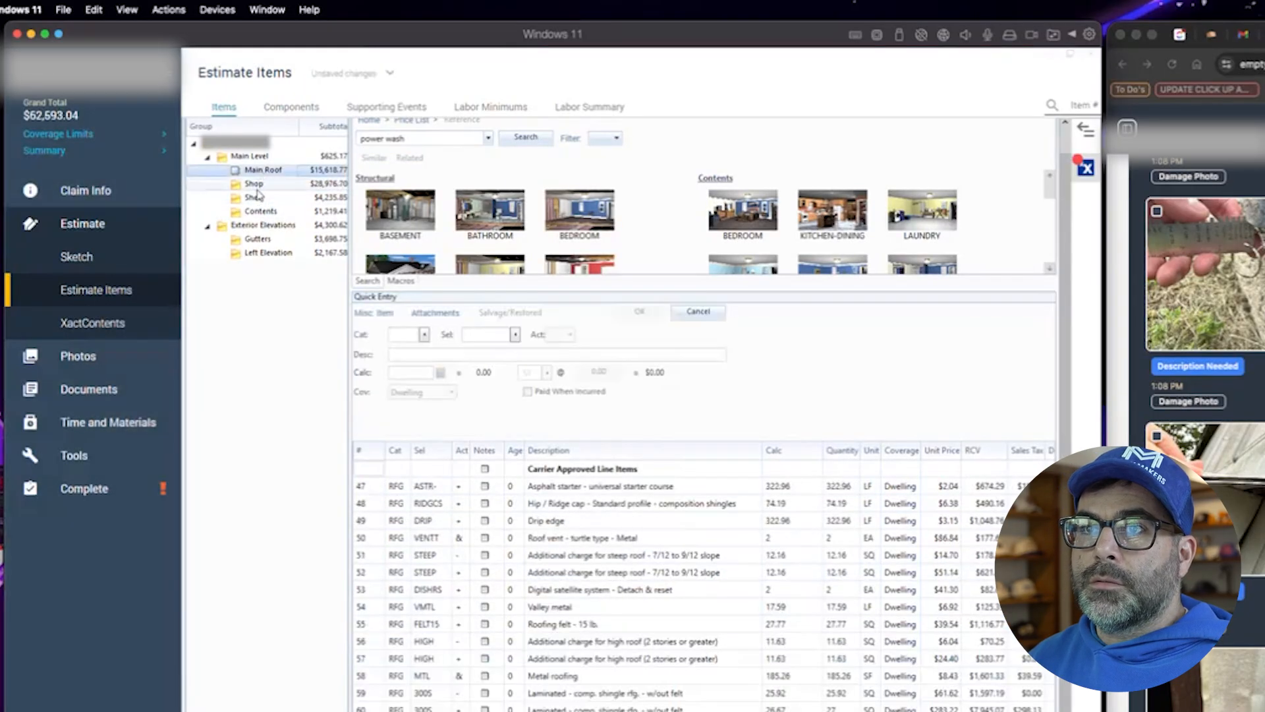
- Compare the Shed's 22-gauge metal roofing lines with the lines pasted into Shop
left_click(260, 198)
left_click(362, 488)
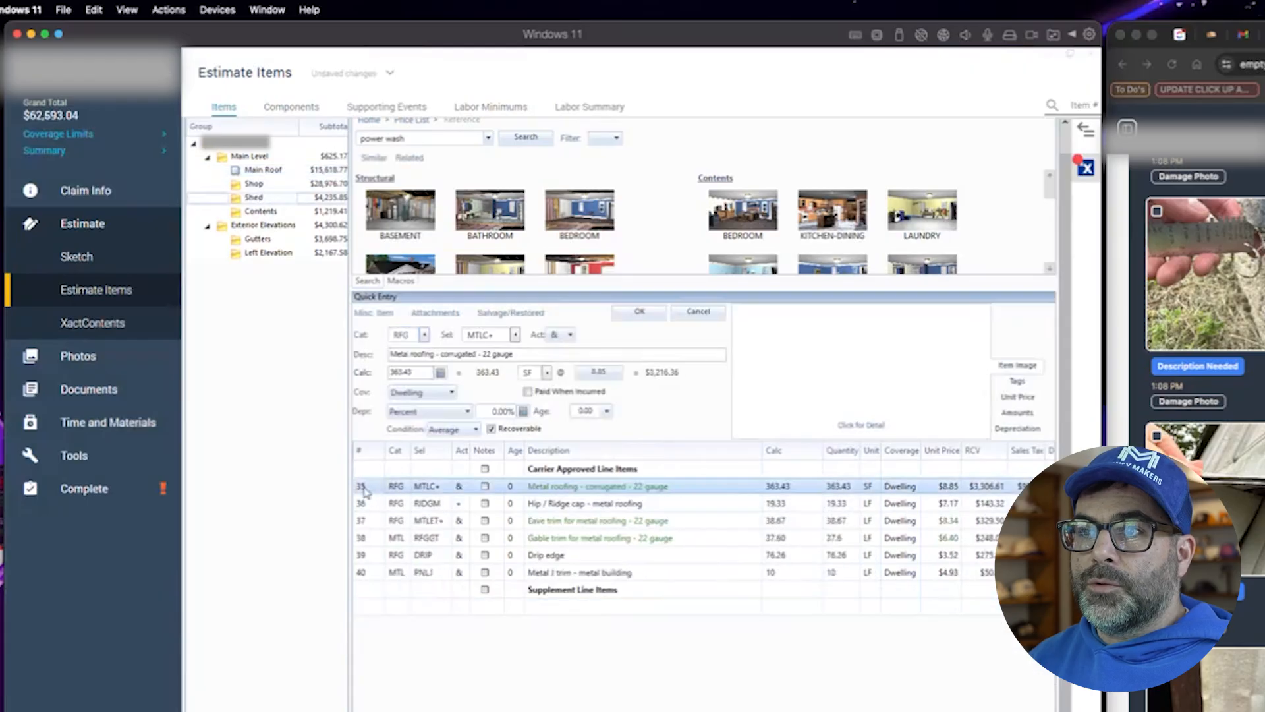
left_click(364, 520, "ctrl")
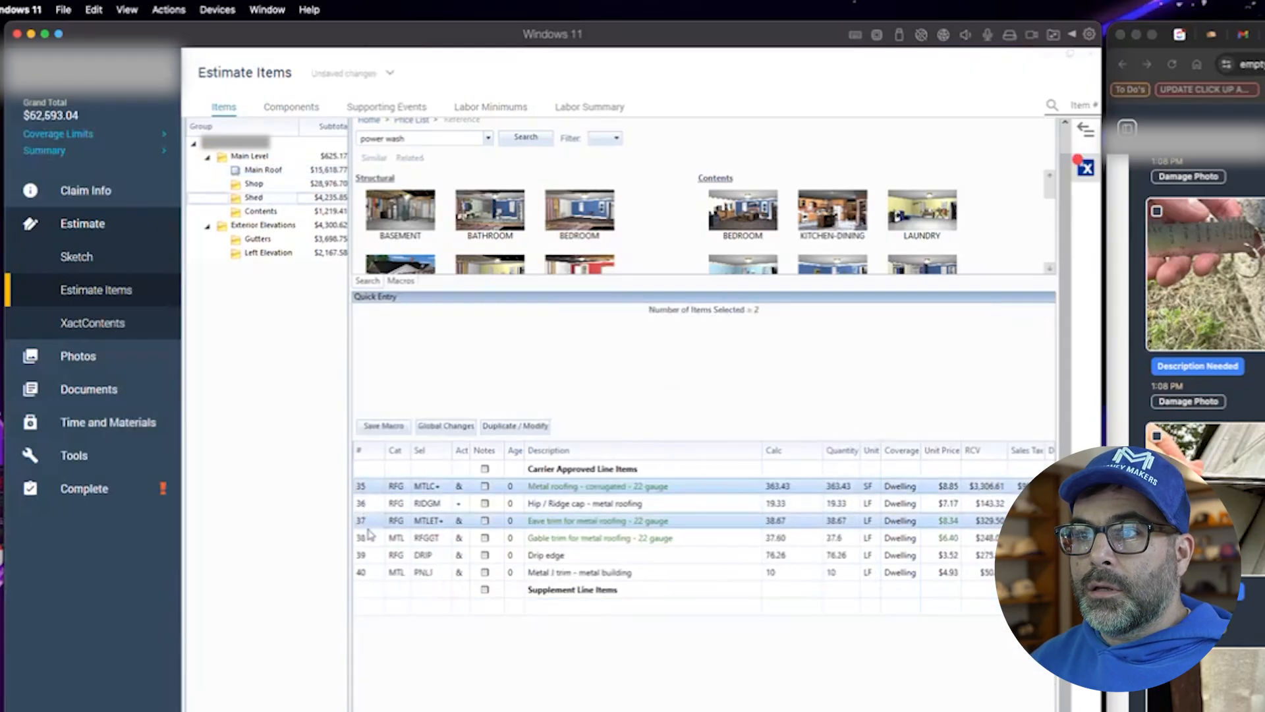
left_click(367, 539, "ctrl")
left_click_drag(367, 549, 367, 604)
left_click(255, 184)
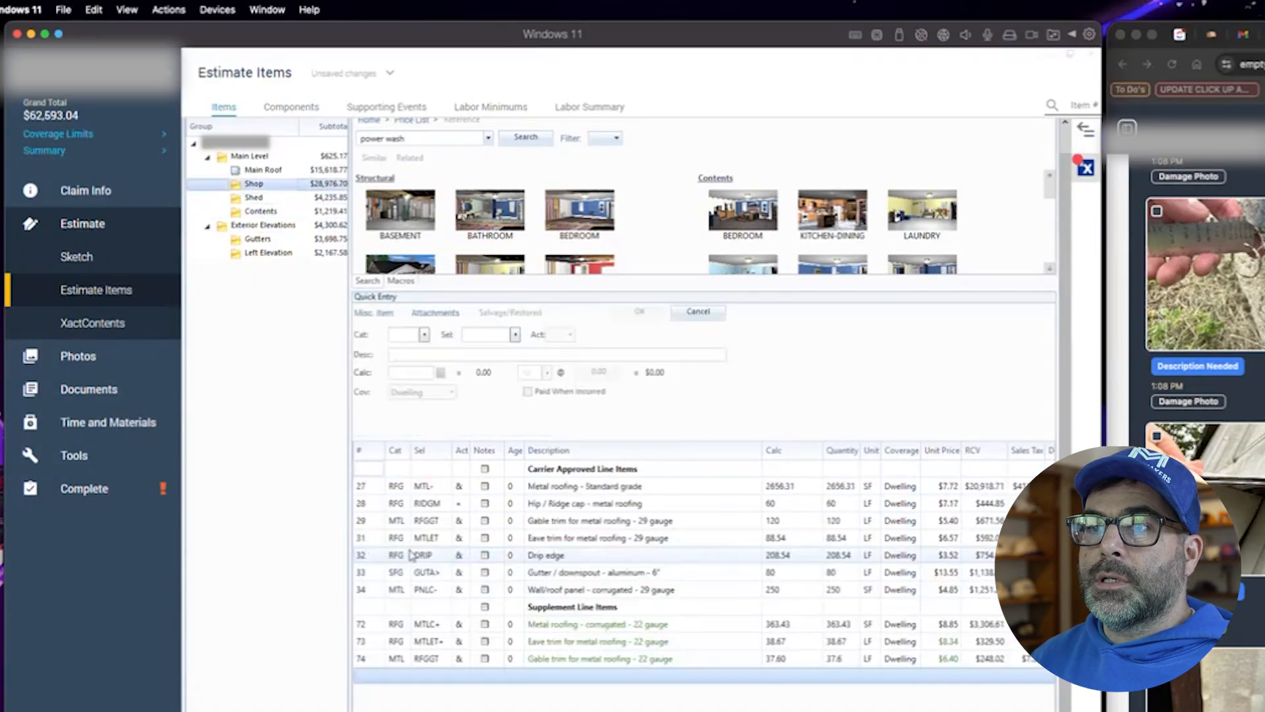
- Set the pasted Shop lines' quantities: corrugated roofing 2656.31, eave trim 88.54 and gable trim 120
double_click(782, 626)
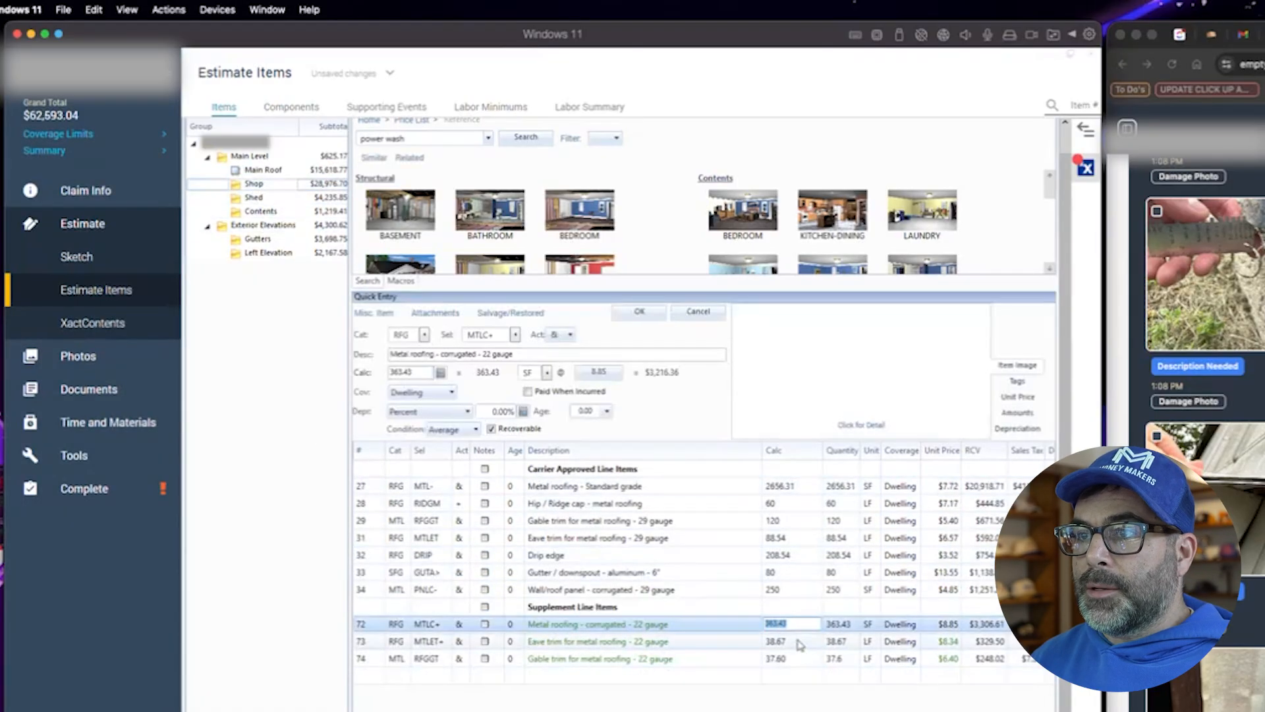
type("2")
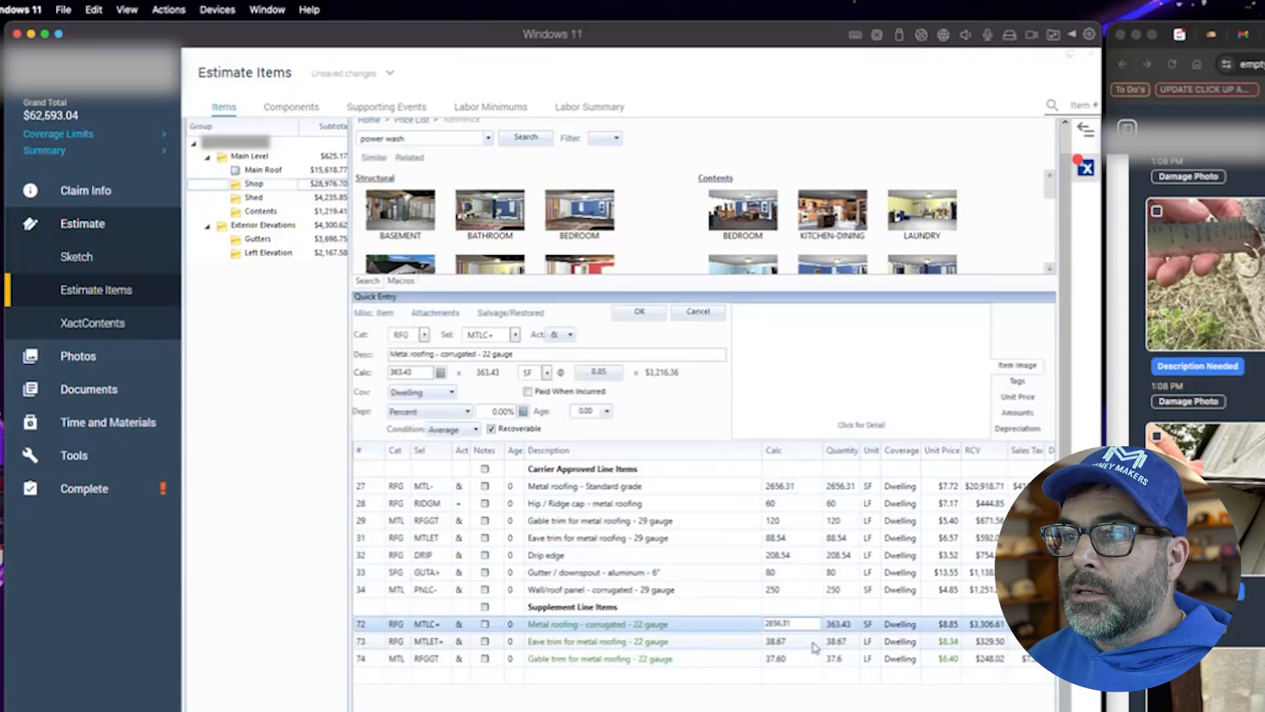
type("656.31")
left_click(812, 648)
double_click(779, 642)
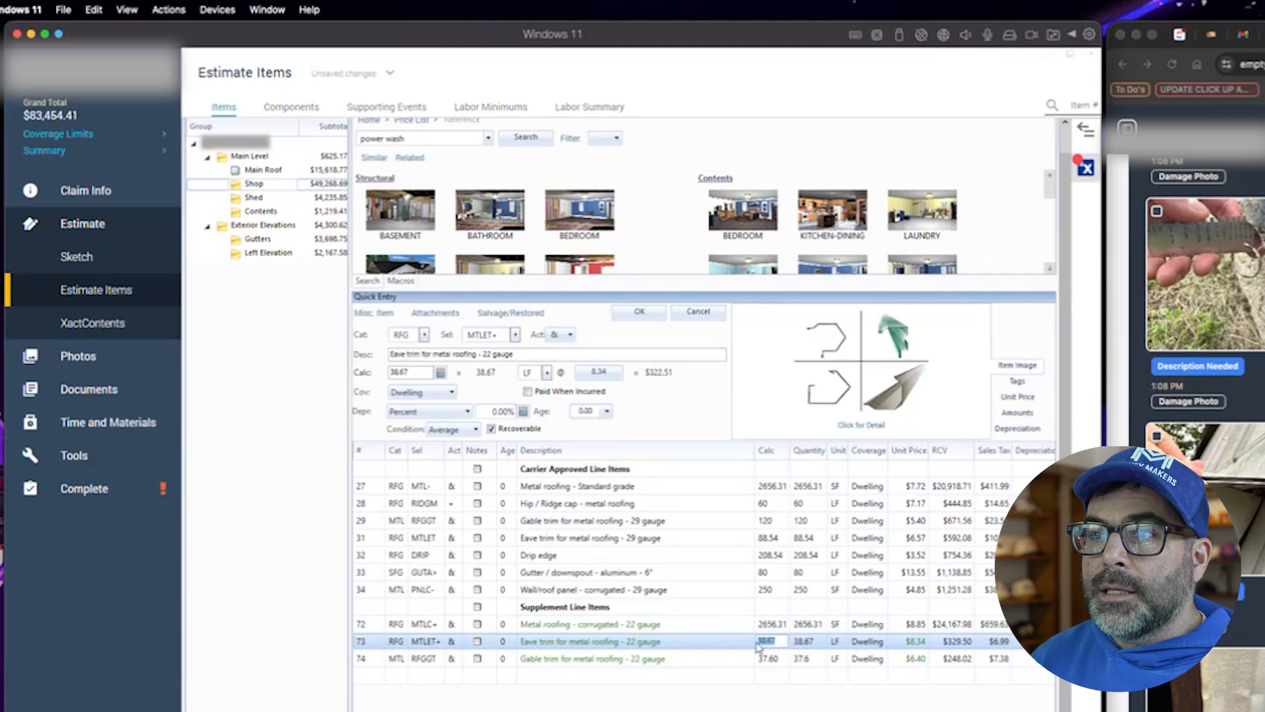
type("88")
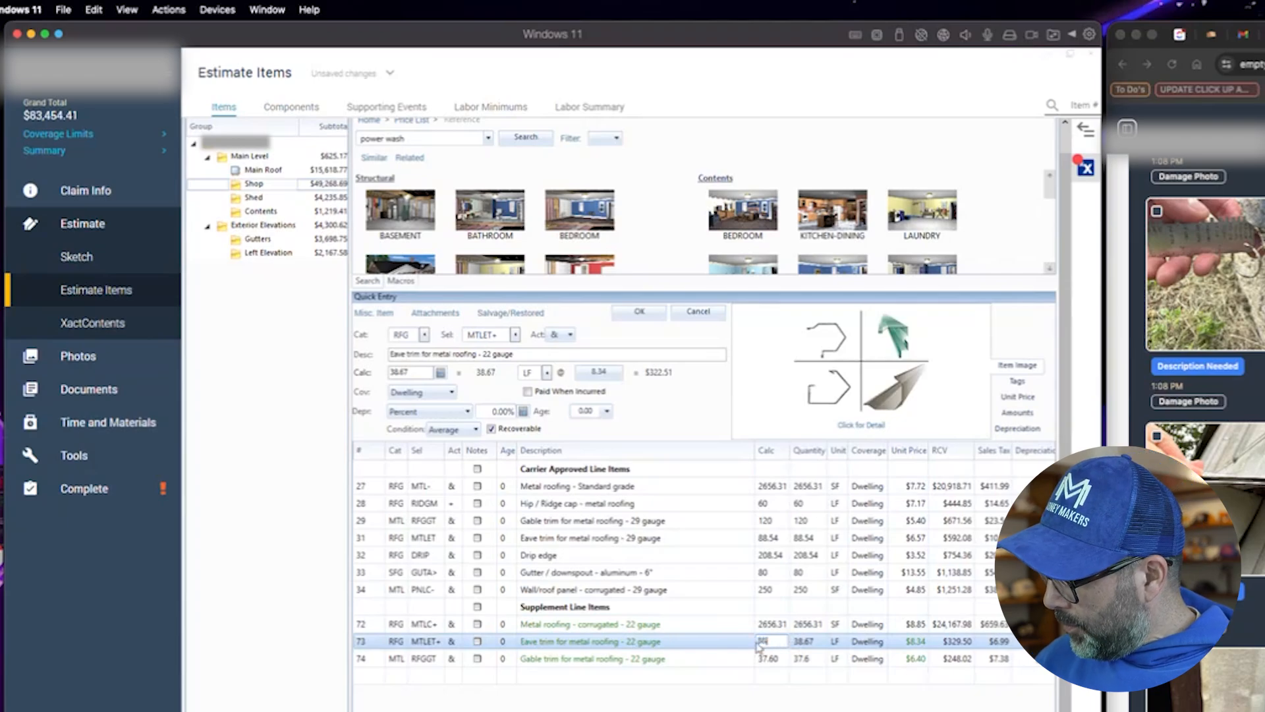
type(".54")
left_click(775, 660)
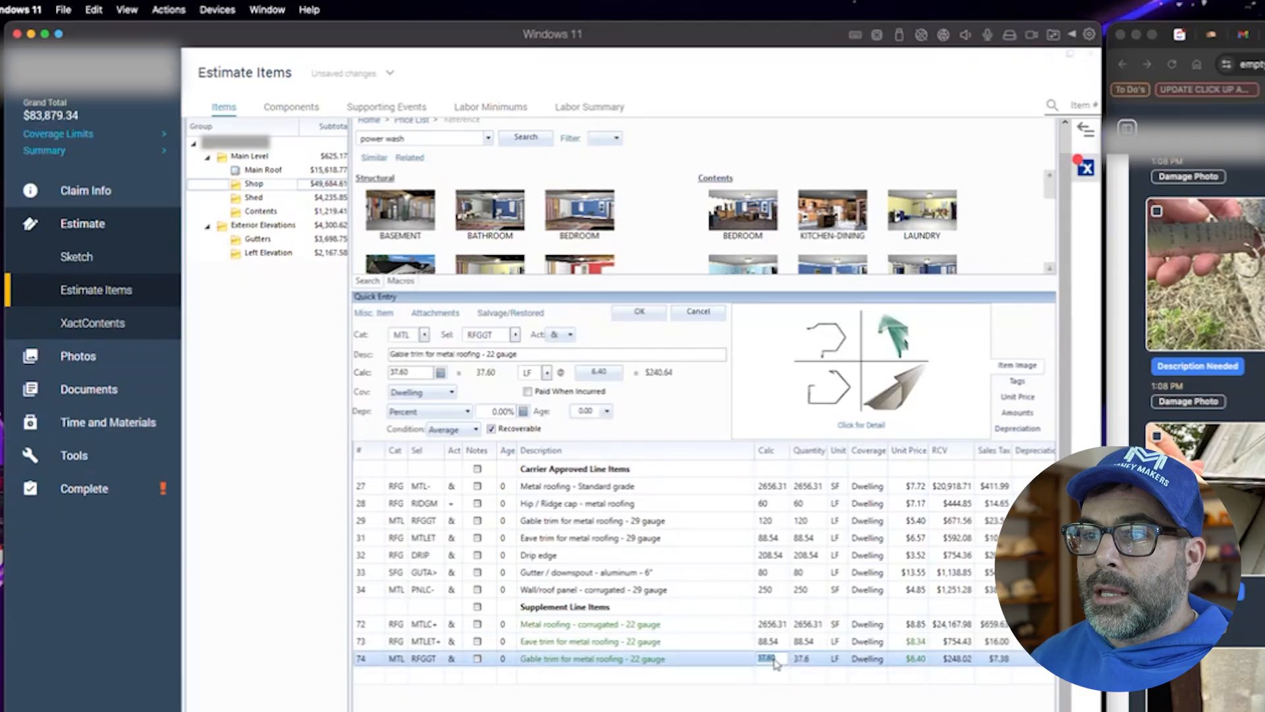
type("120")
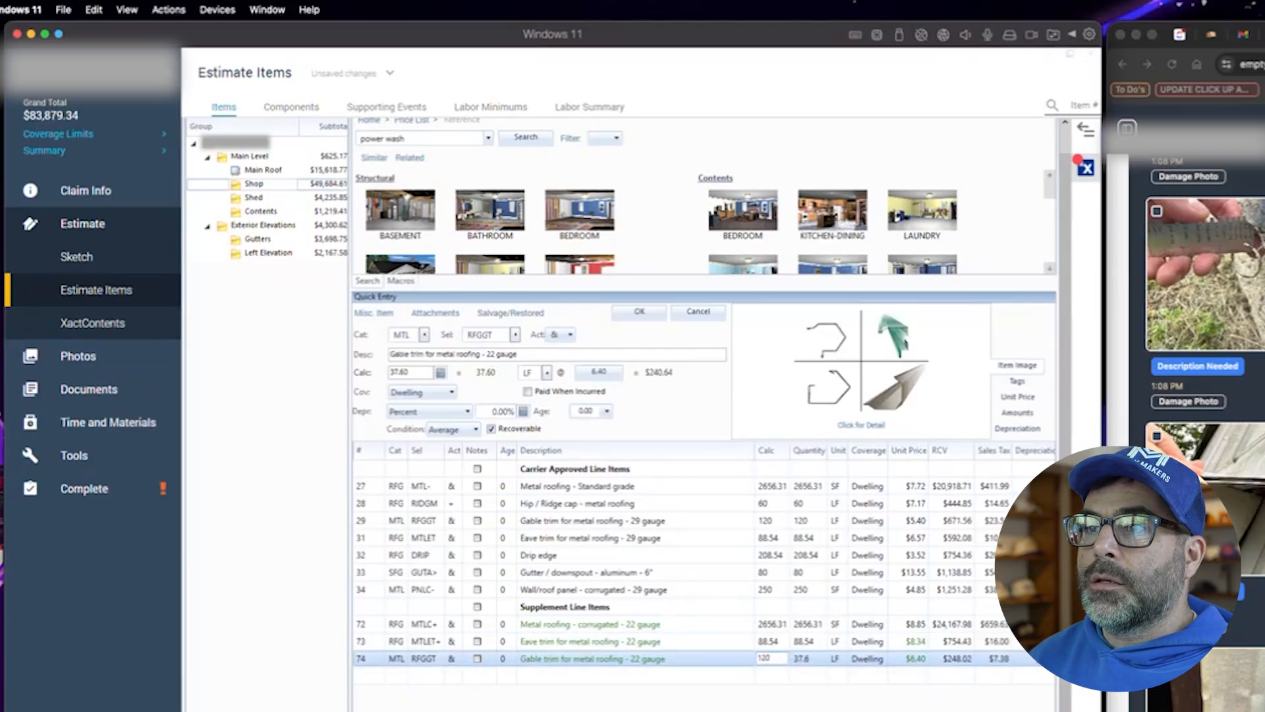
left_click(646, 689)
- Delete the Shop's standard metal roofing, 29-gauge gable trim and 29-gauge eave trim lines
left_click(371, 522)
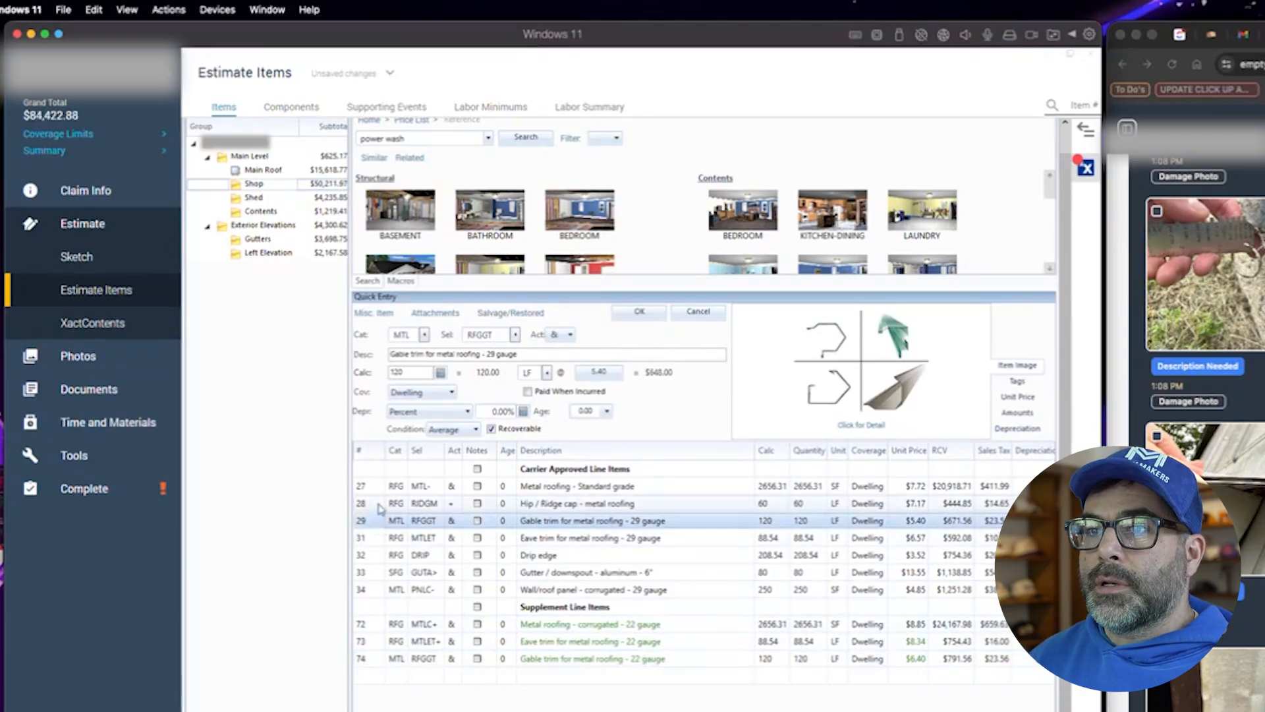
left_click(374, 488, "ctrl")
left_click(371, 538, "ctrl")
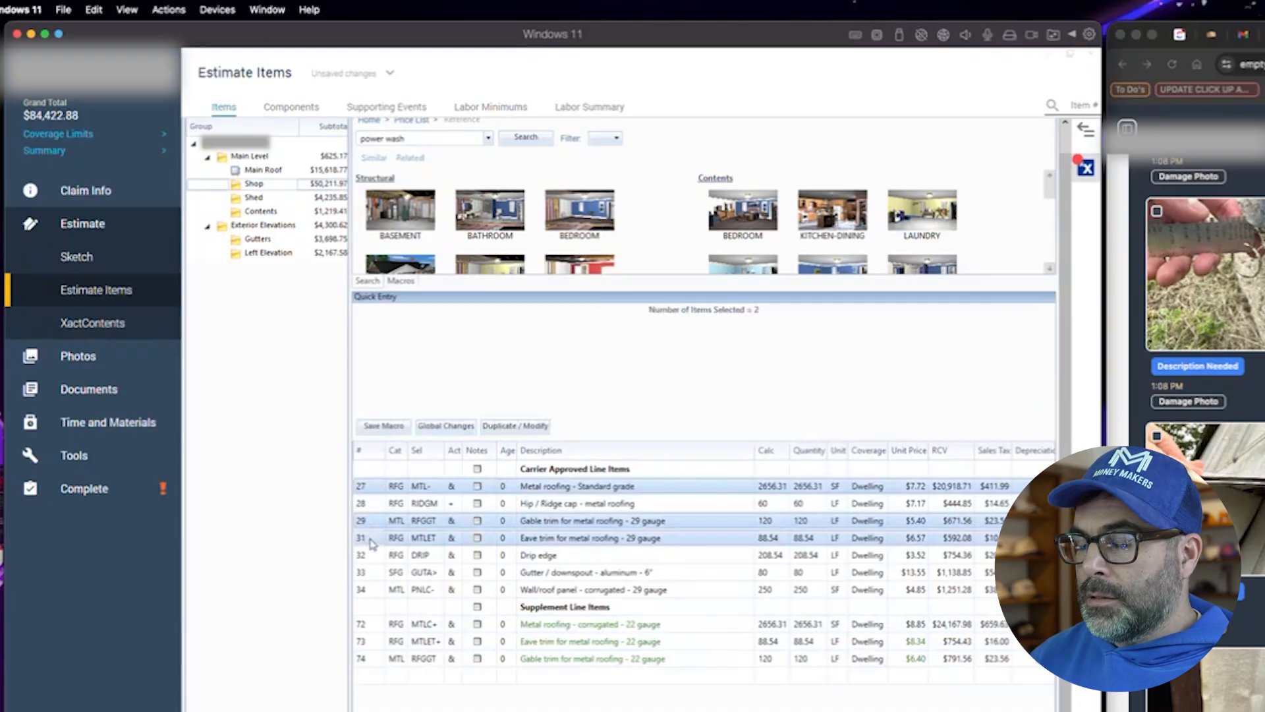
key("Delete")
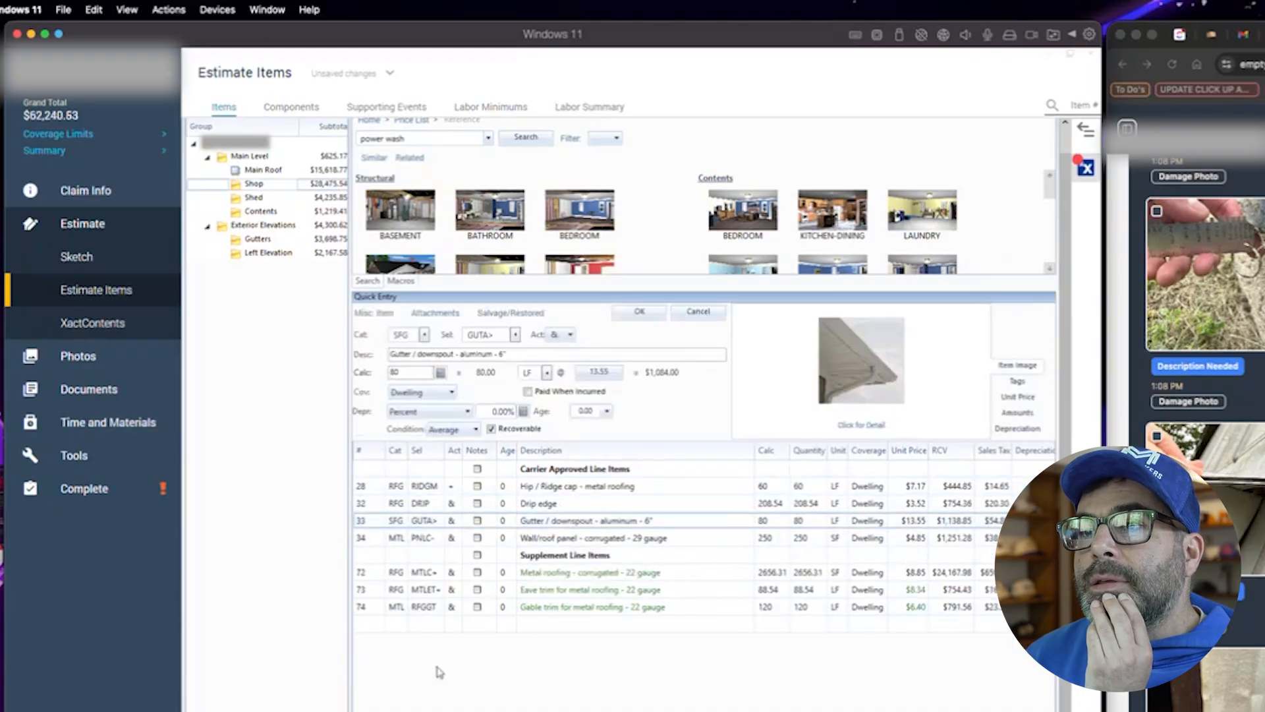
- Change the Shop's 29-gauge wall/roof panel line to the 24-gauge corrugated panel selector PNLC+
left_click(462, 538)
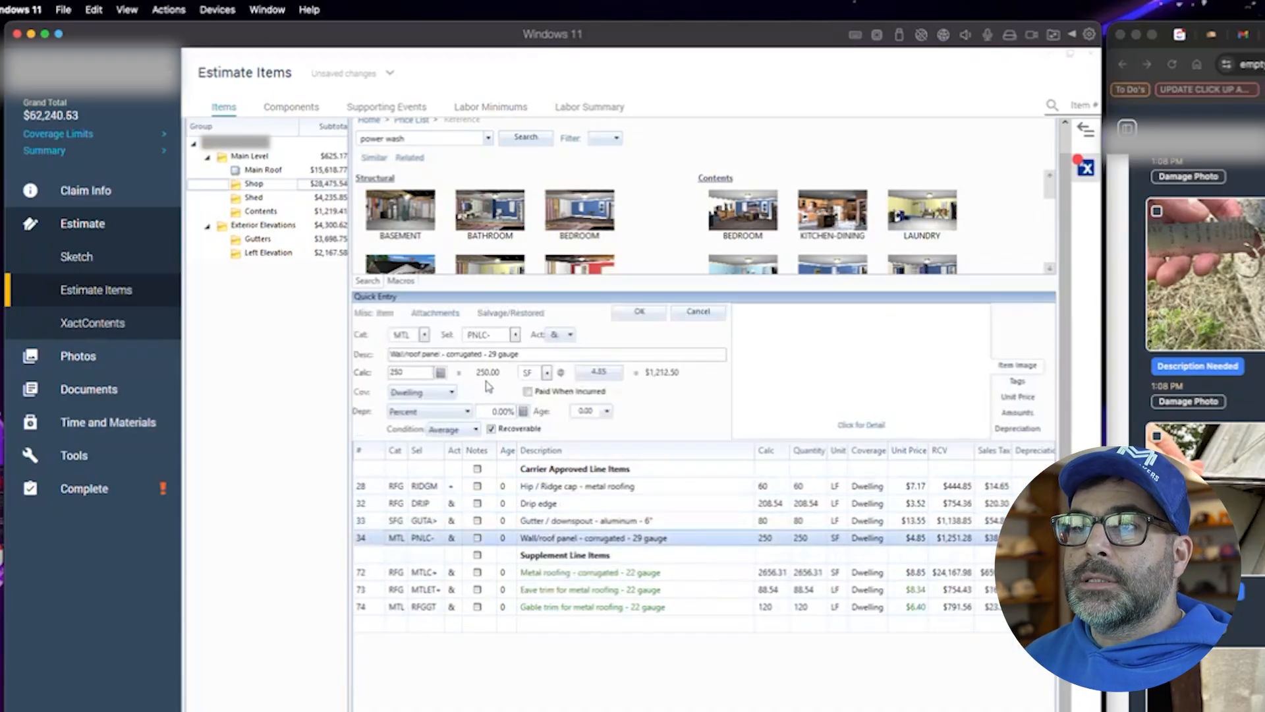
left_click(515, 336)
scroll(558, 518, "down", 5)
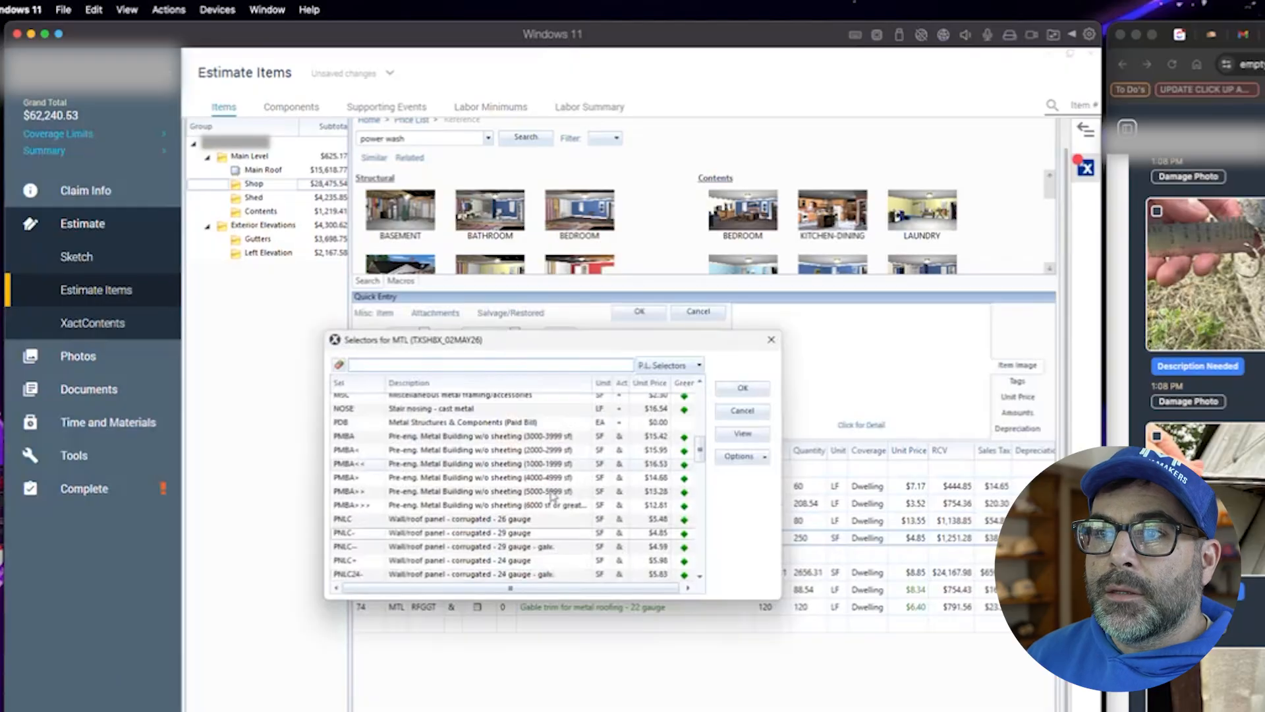
scroll(616, 520, "down", 1)
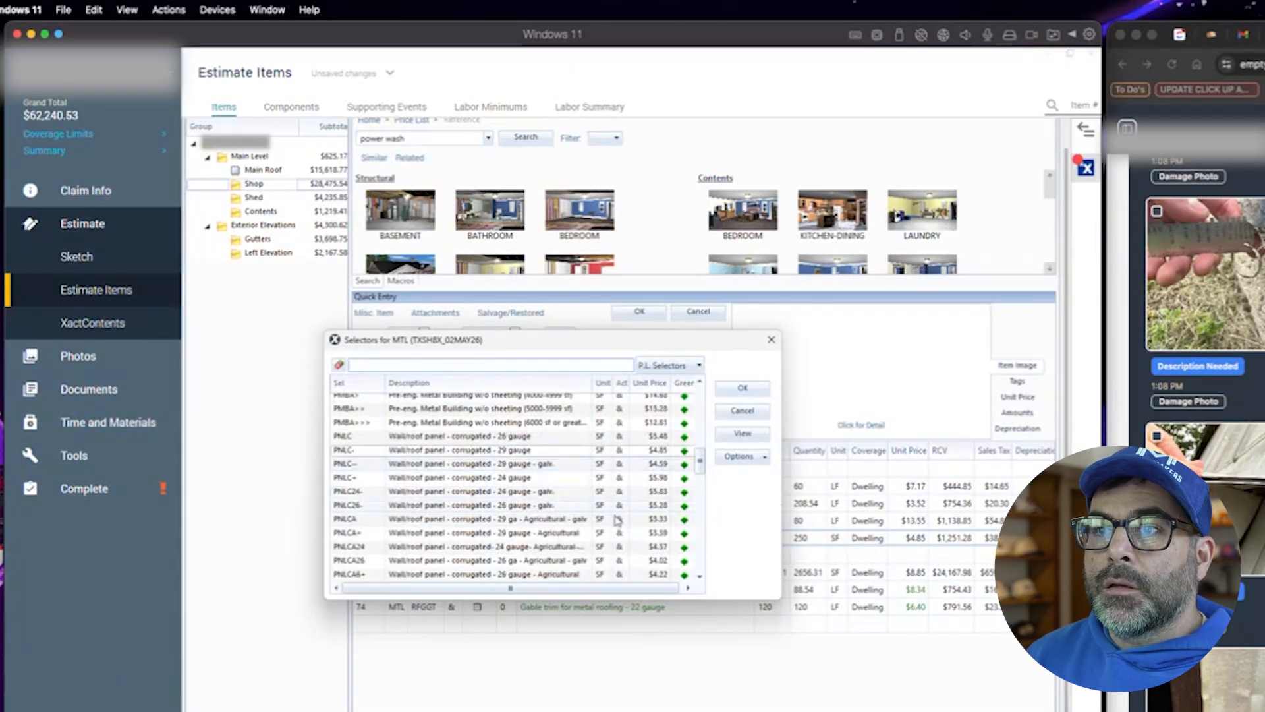
left_click(521, 479)
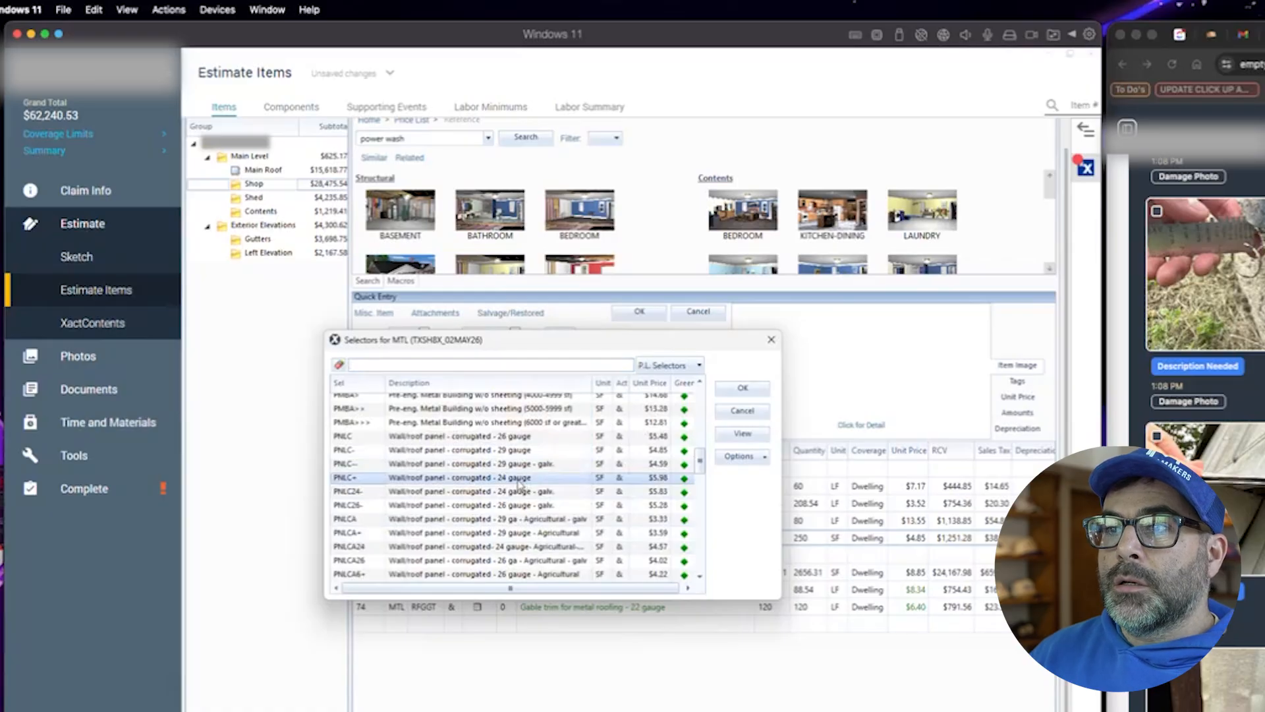
double_click(521, 486)
left_click(647, 319)
- Move the wall/roof panel line into Supplement Line Items and change its description to 22 gauge
left_click_drag(371, 542, 369, 593)
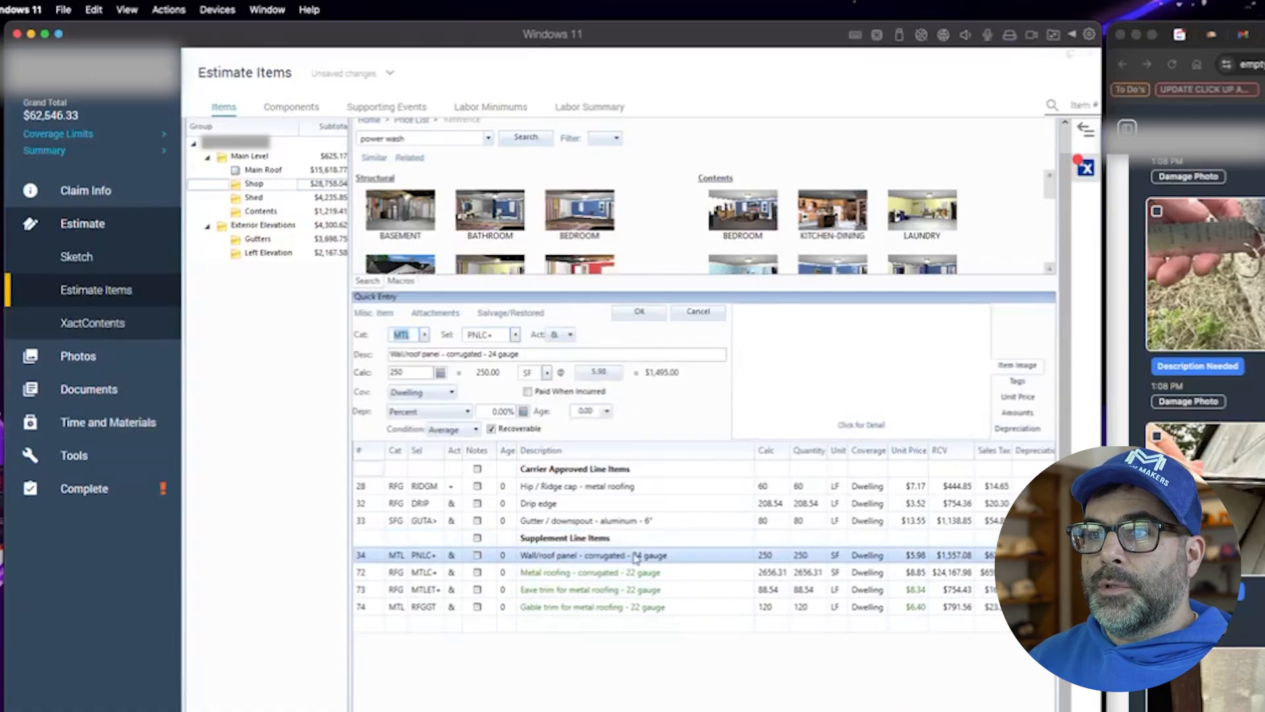
left_click(636, 557)
key("BackSpace")
type("2")
key("Return")
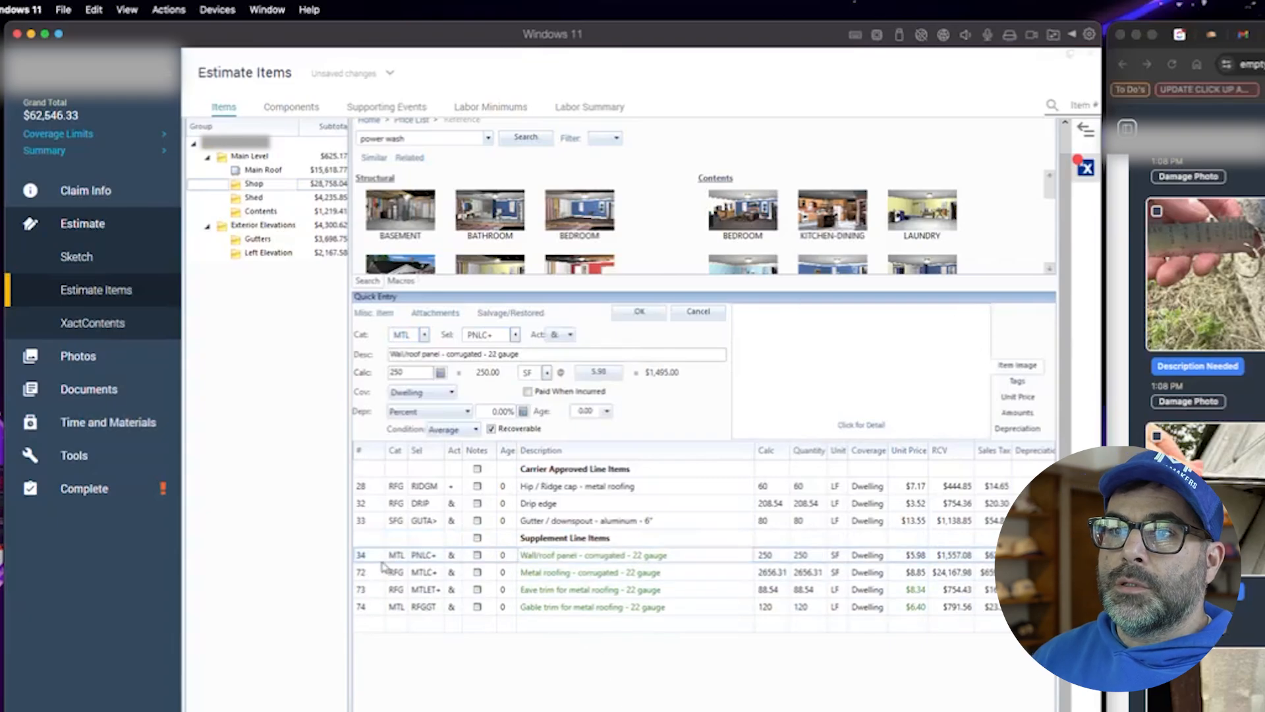
- Open the panel line's item activity pricing details and close them
left_click(771, 360)
left_click(865, 351)
left_click(493, 486)
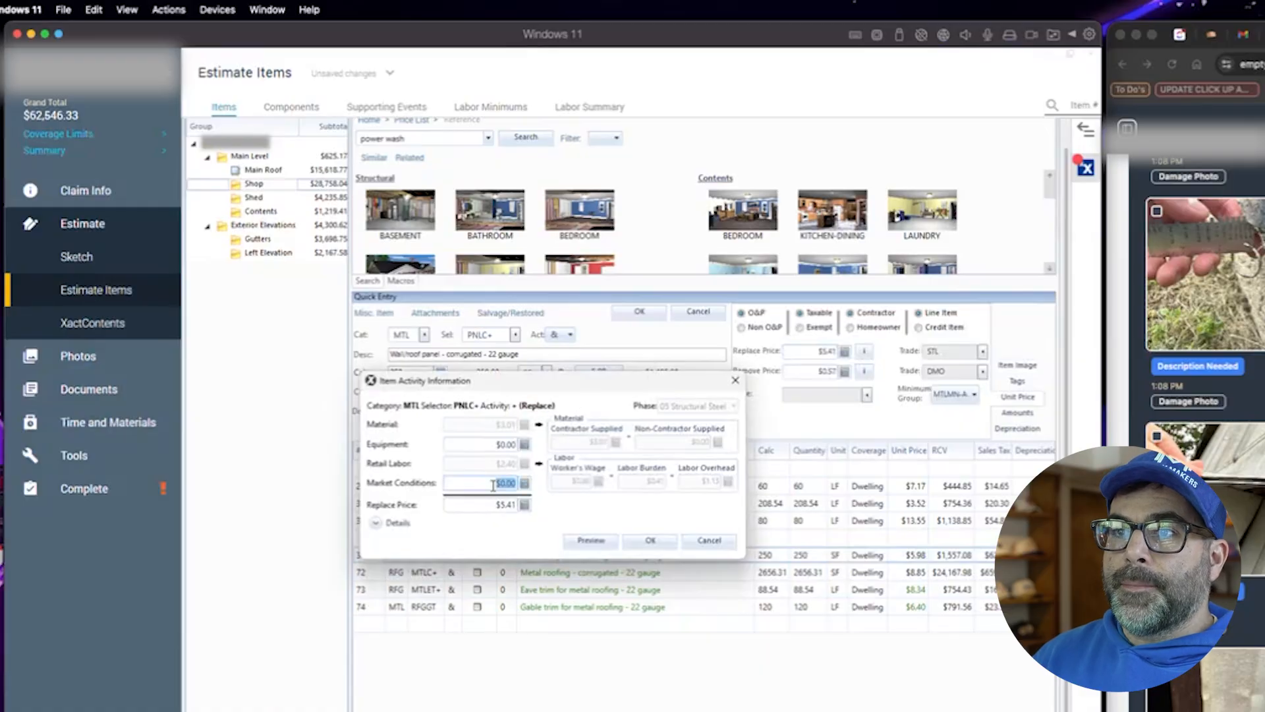
left_click(643, 540)
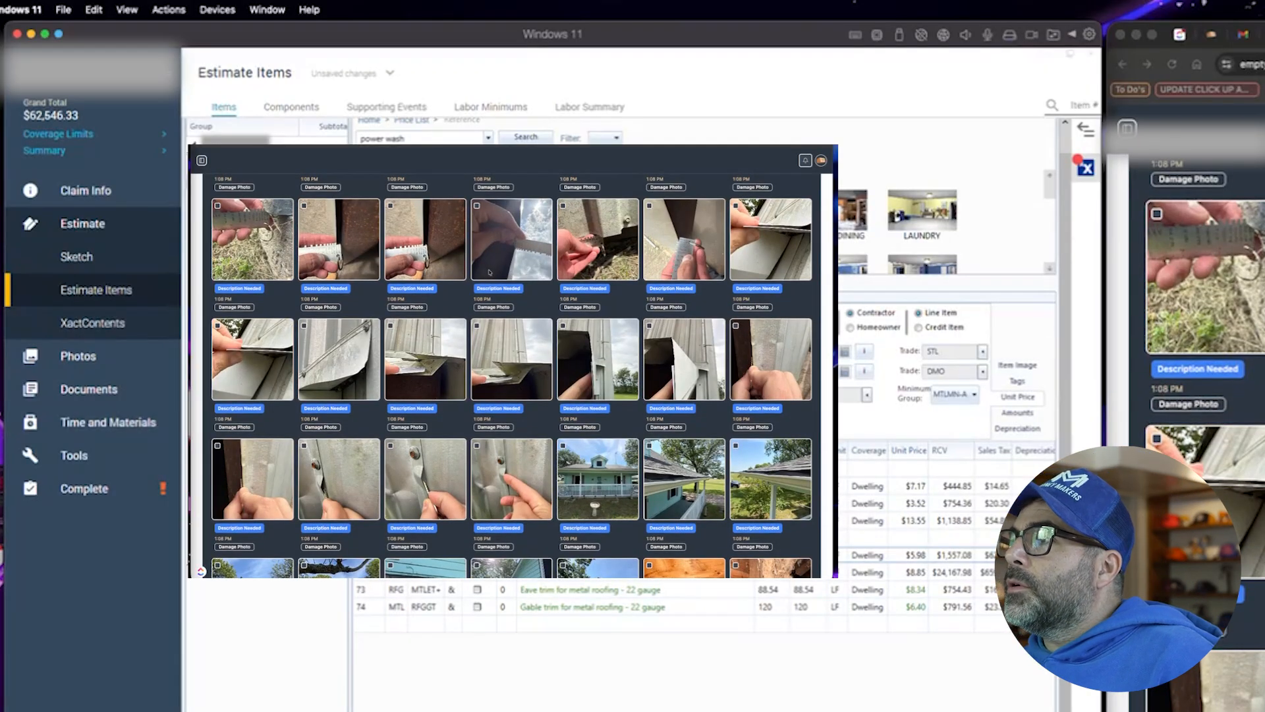
- Browse the inspection photos, opening the attic framing and ductwork images
scroll(620, 357, "down", 1)
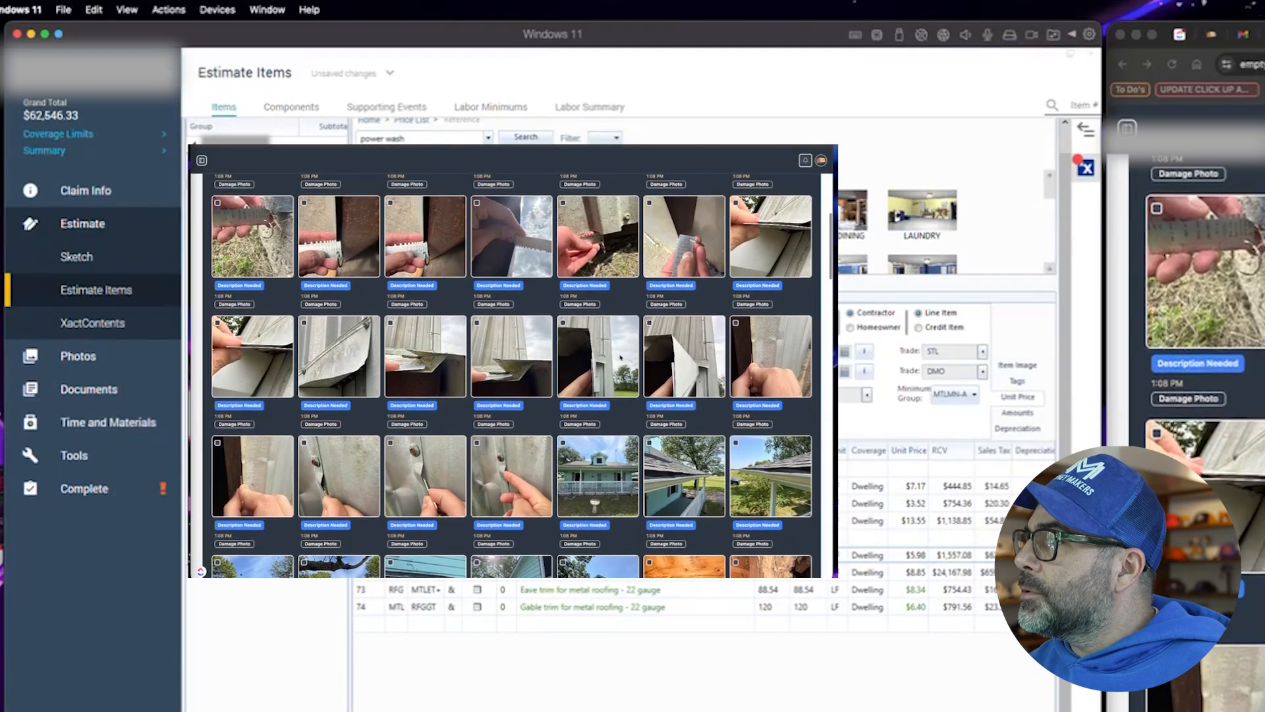
scroll(620, 357, "down", 3)
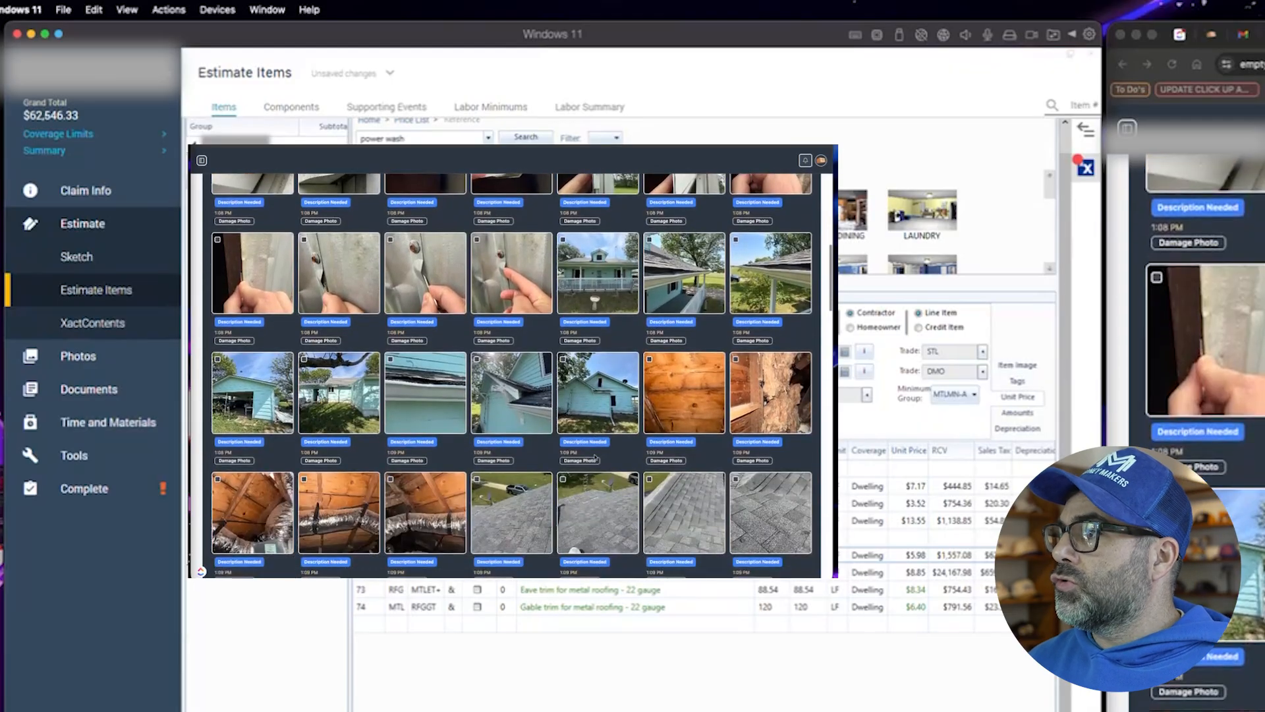
scroll(595, 457, "down", 2)
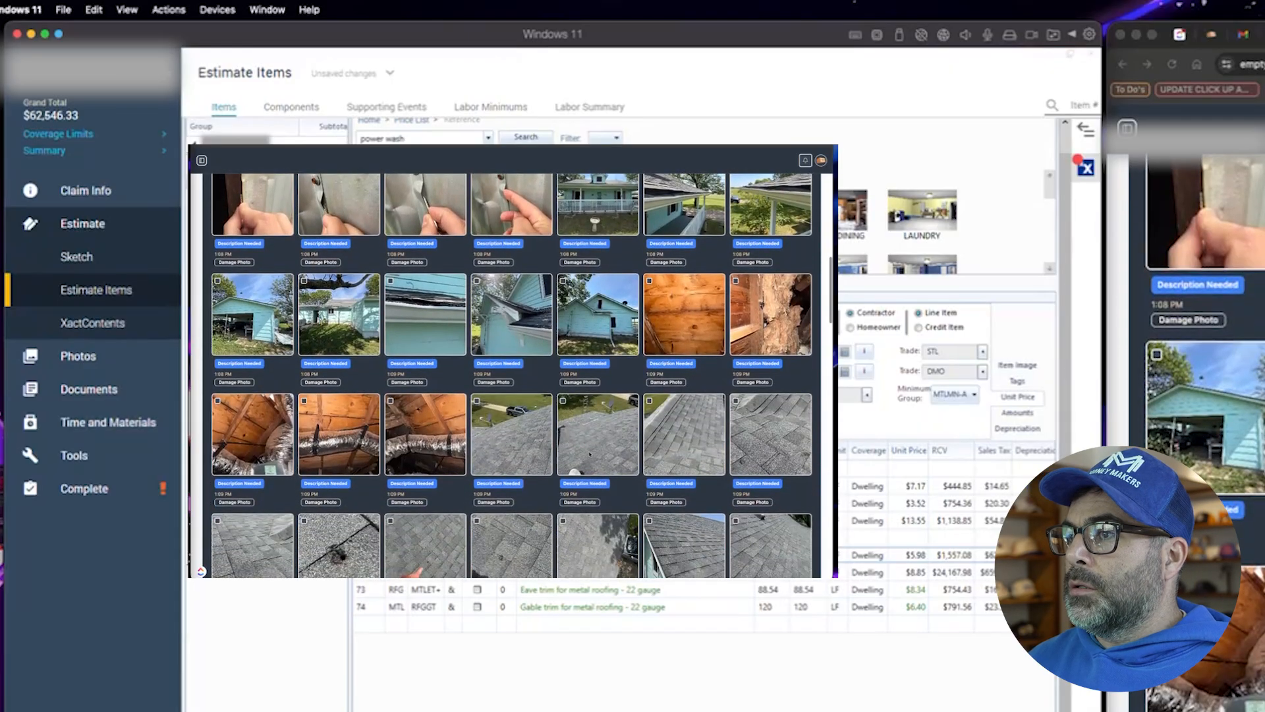
left_click(685, 326)
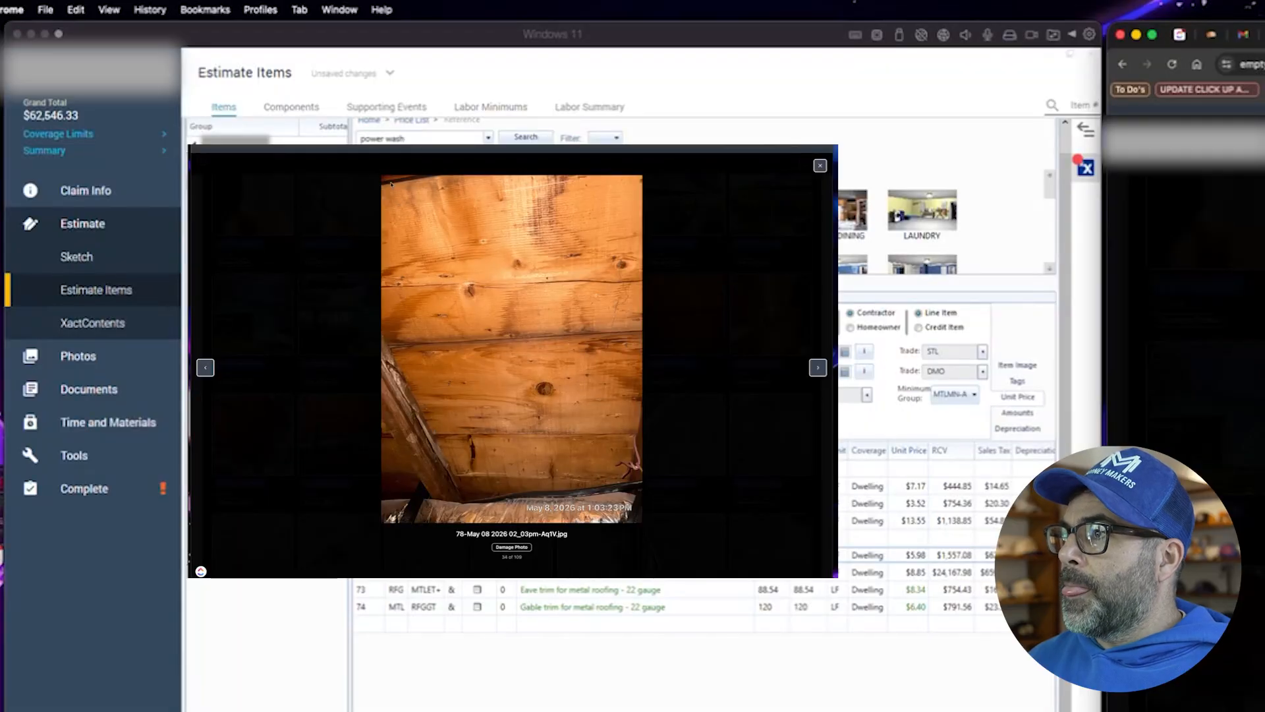
left_click(820, 168)
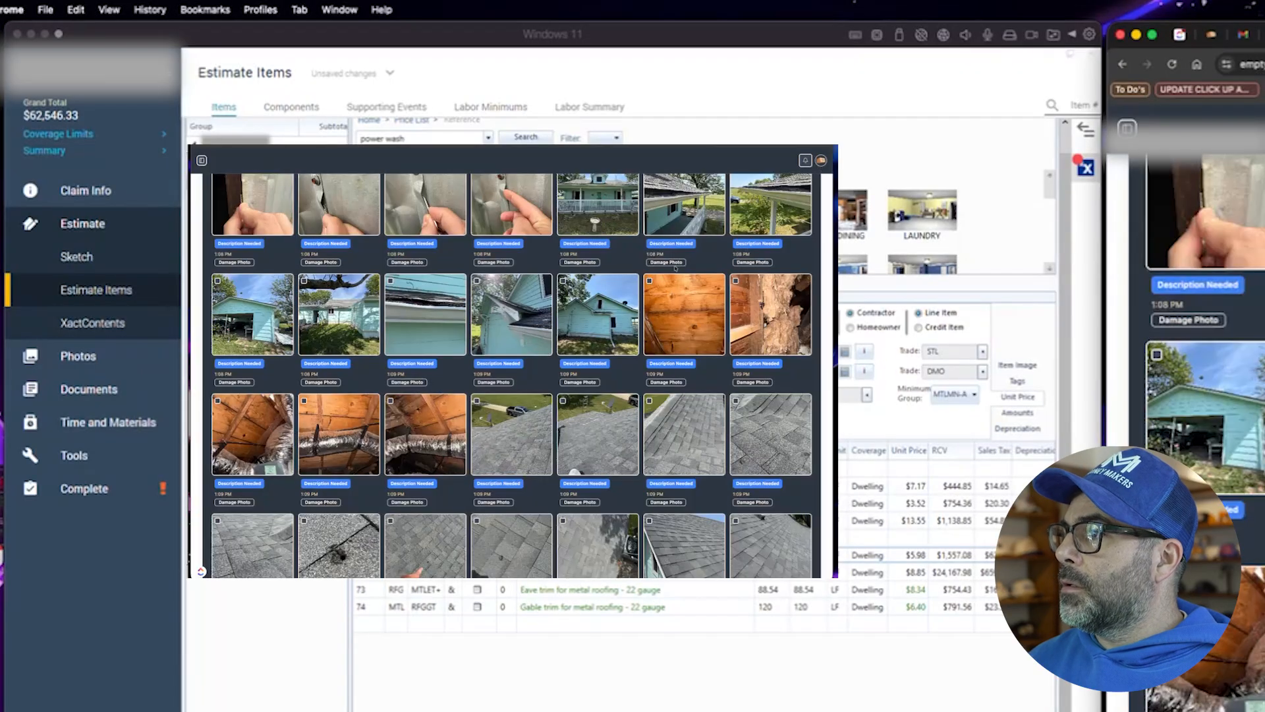
left_click(763, 318)
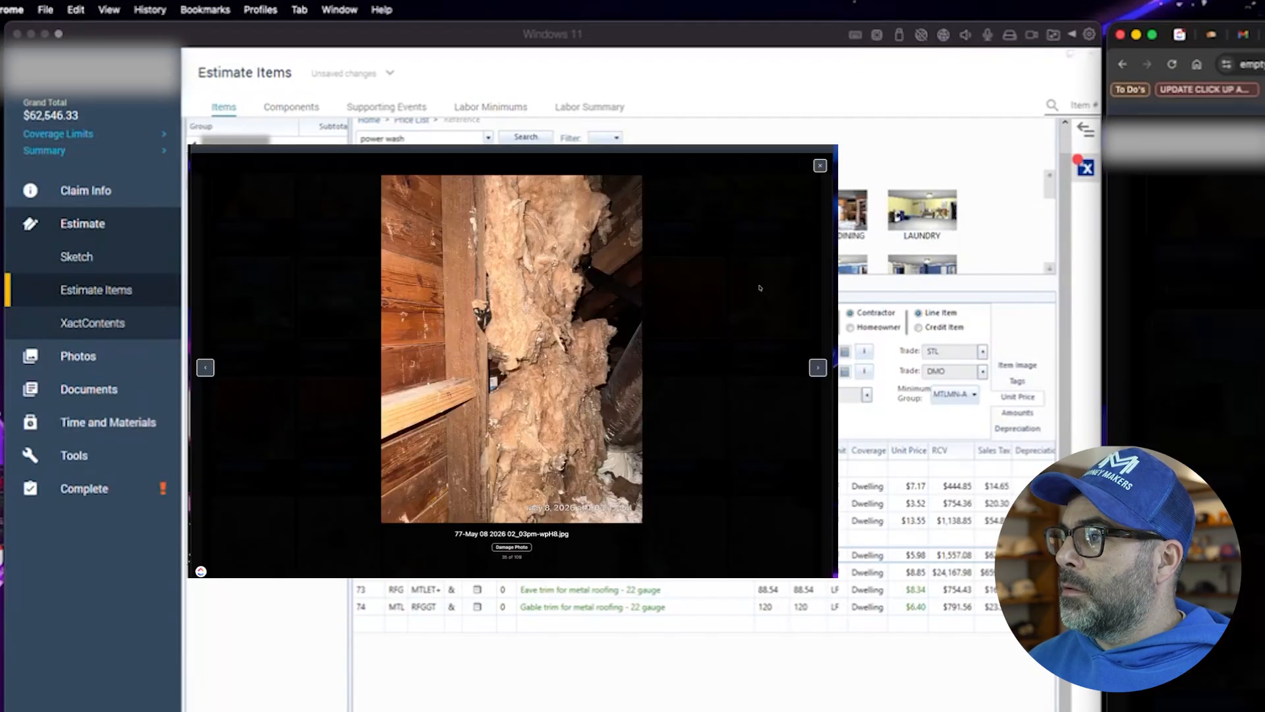
left_click(820, 166)
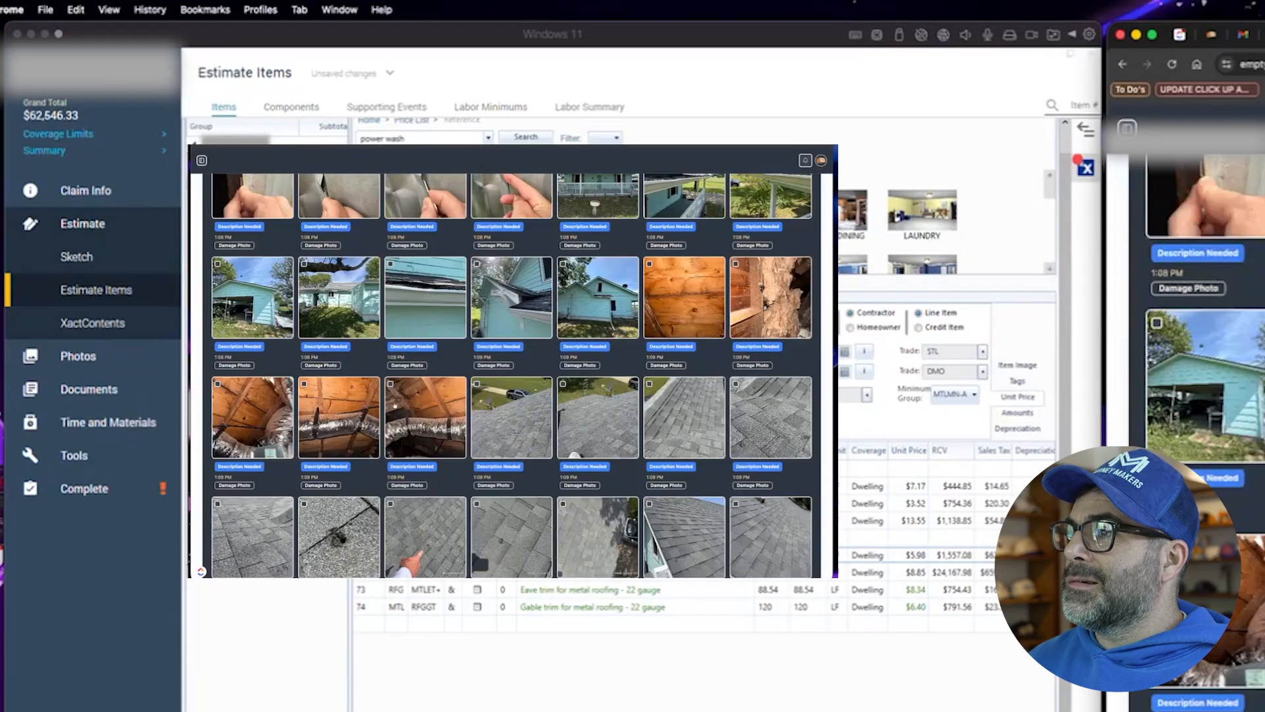
left_click(264, 389)
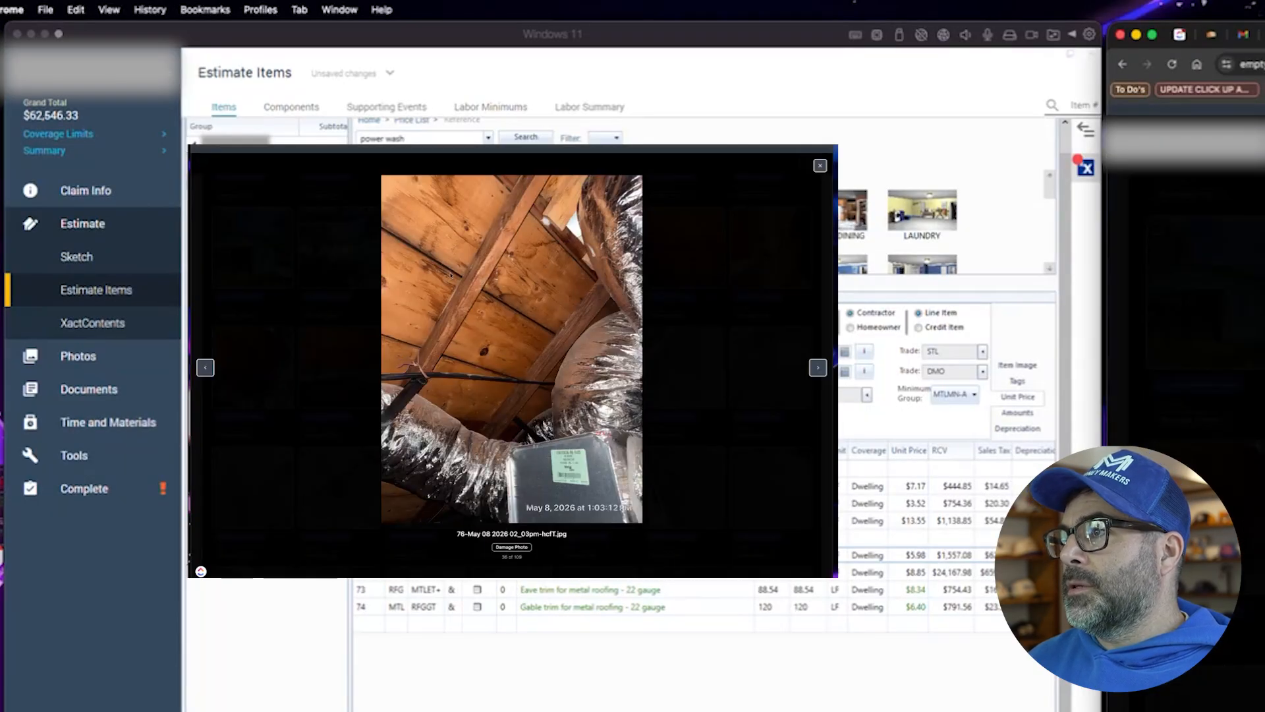
left_click(821, 166)
left_click(324, 384)
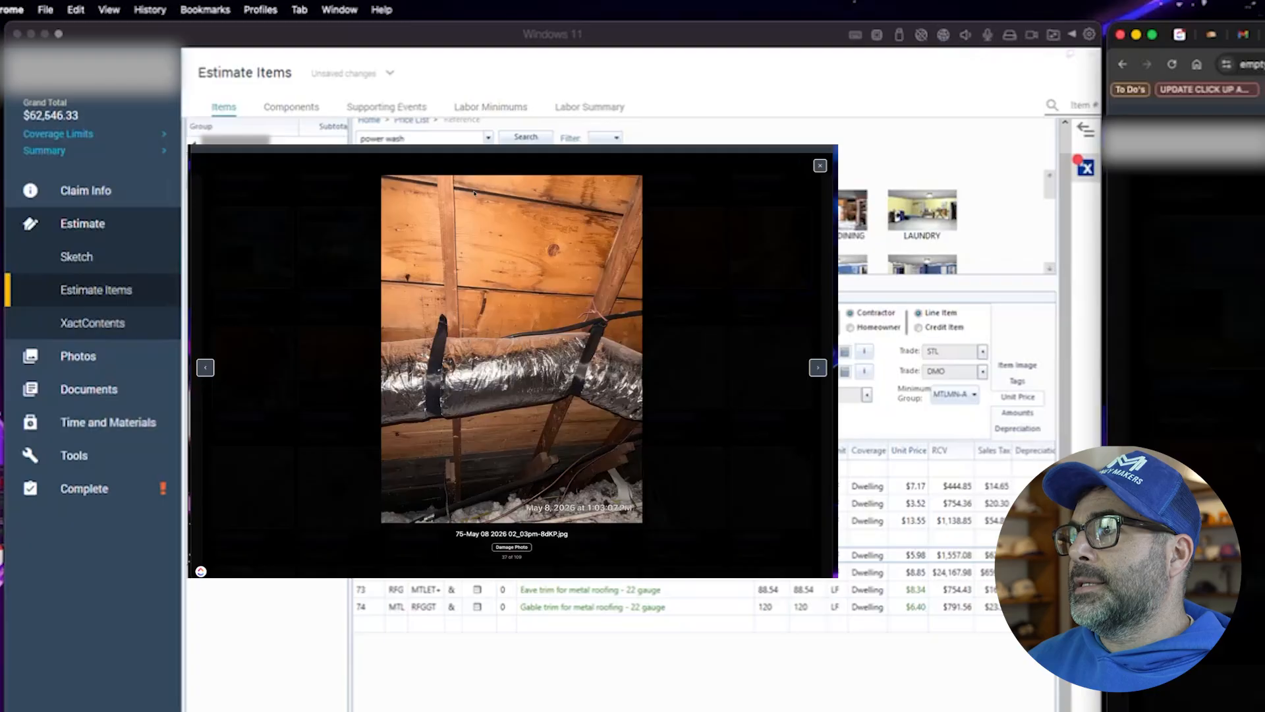
left_click(820, 166)
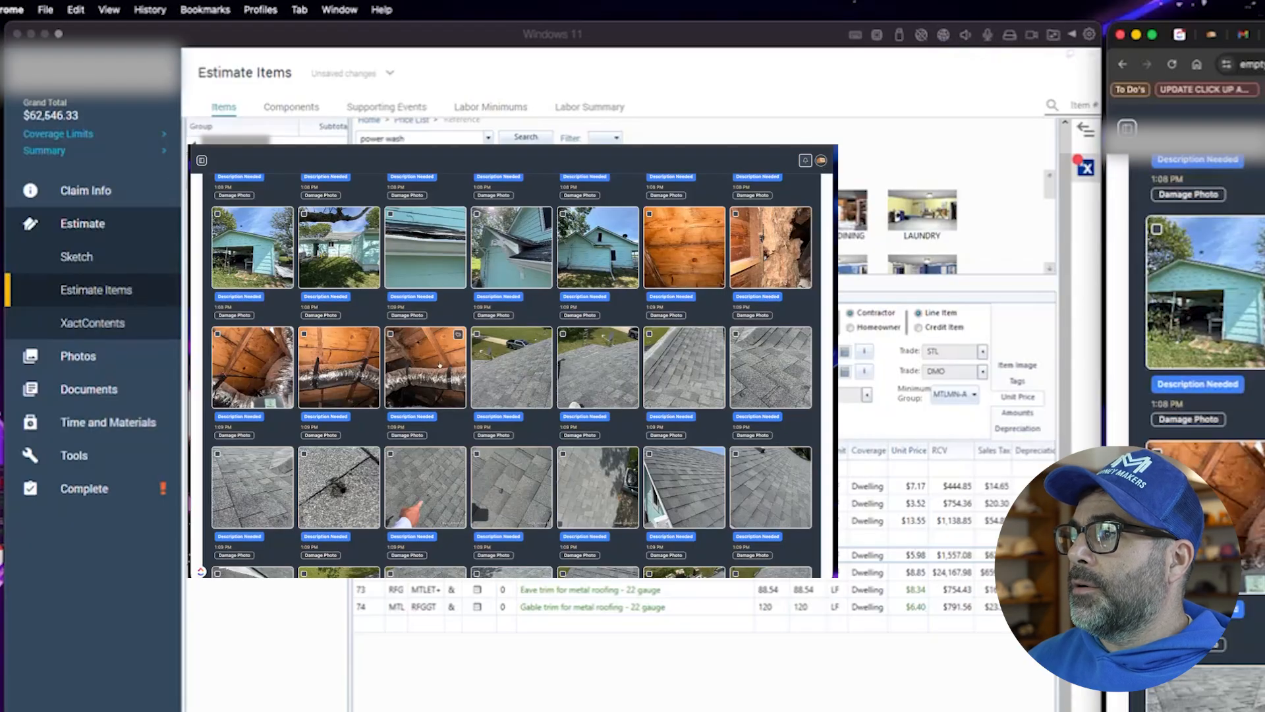
left_click(459, 334)
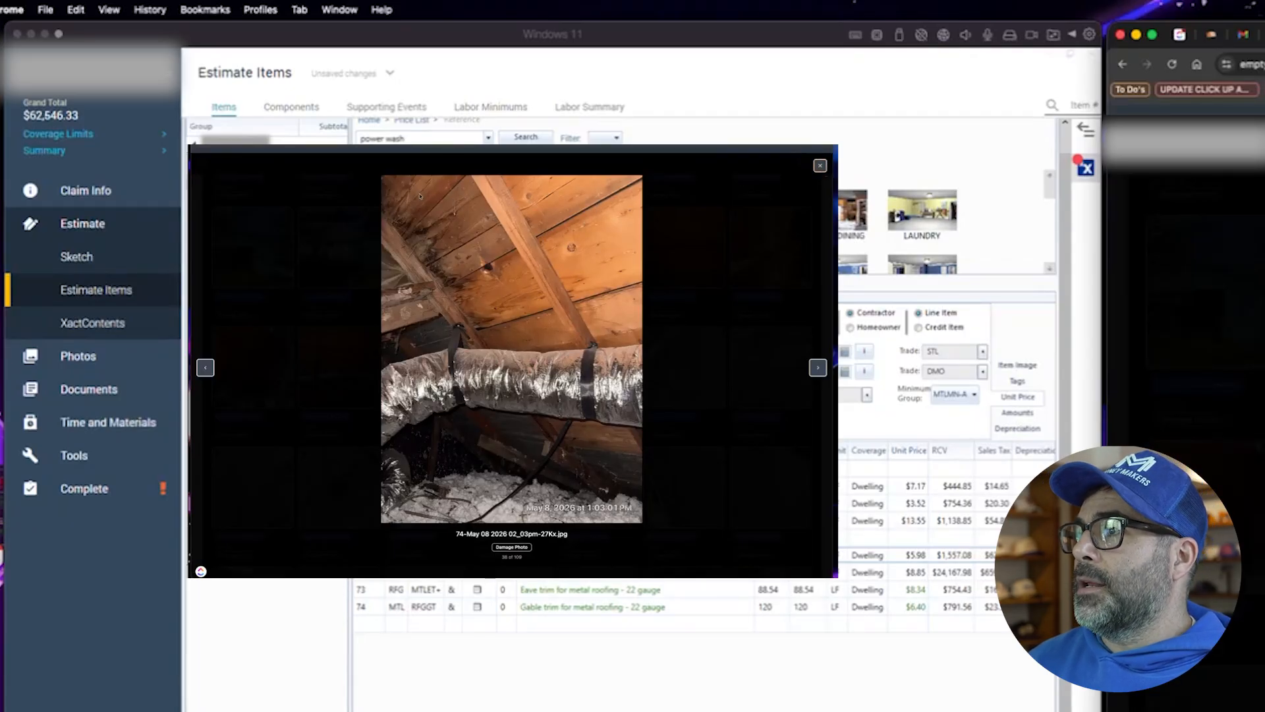
left_click(820, 165)
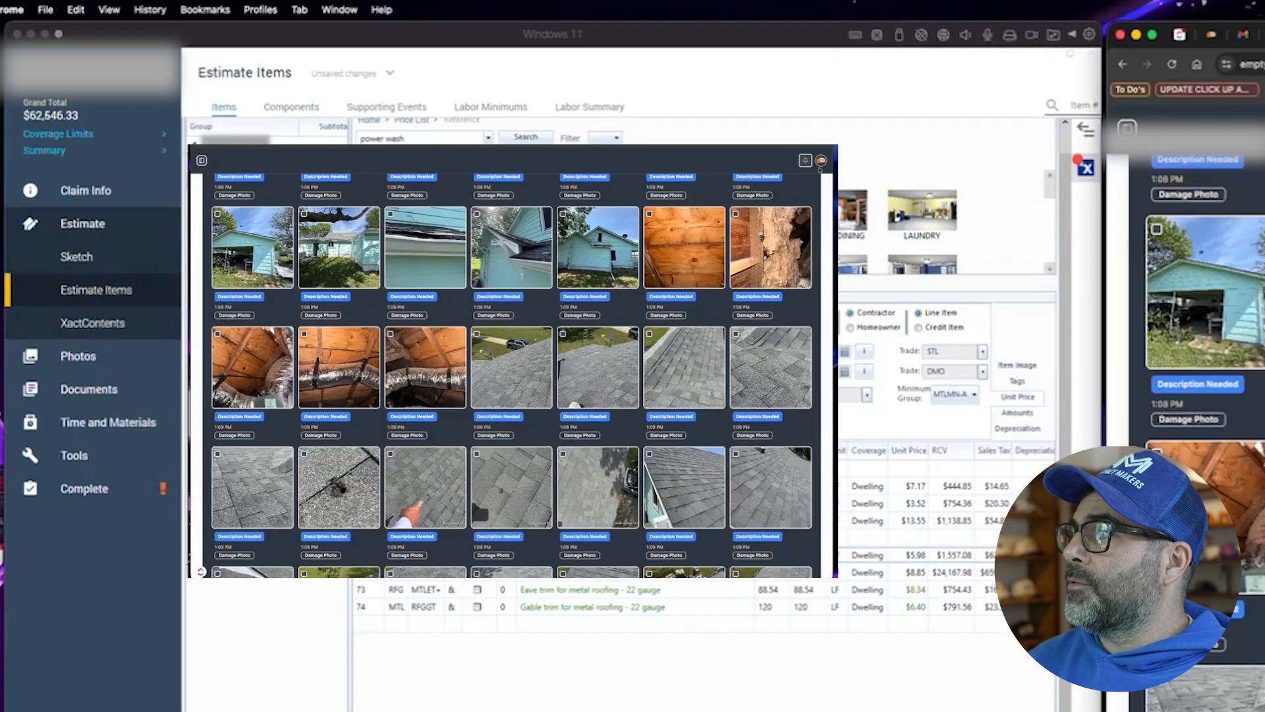
- Scroll through the roof photos, open the siding-to-roof junction photo and close the viewer
scroll(439, 373, "down", 2)
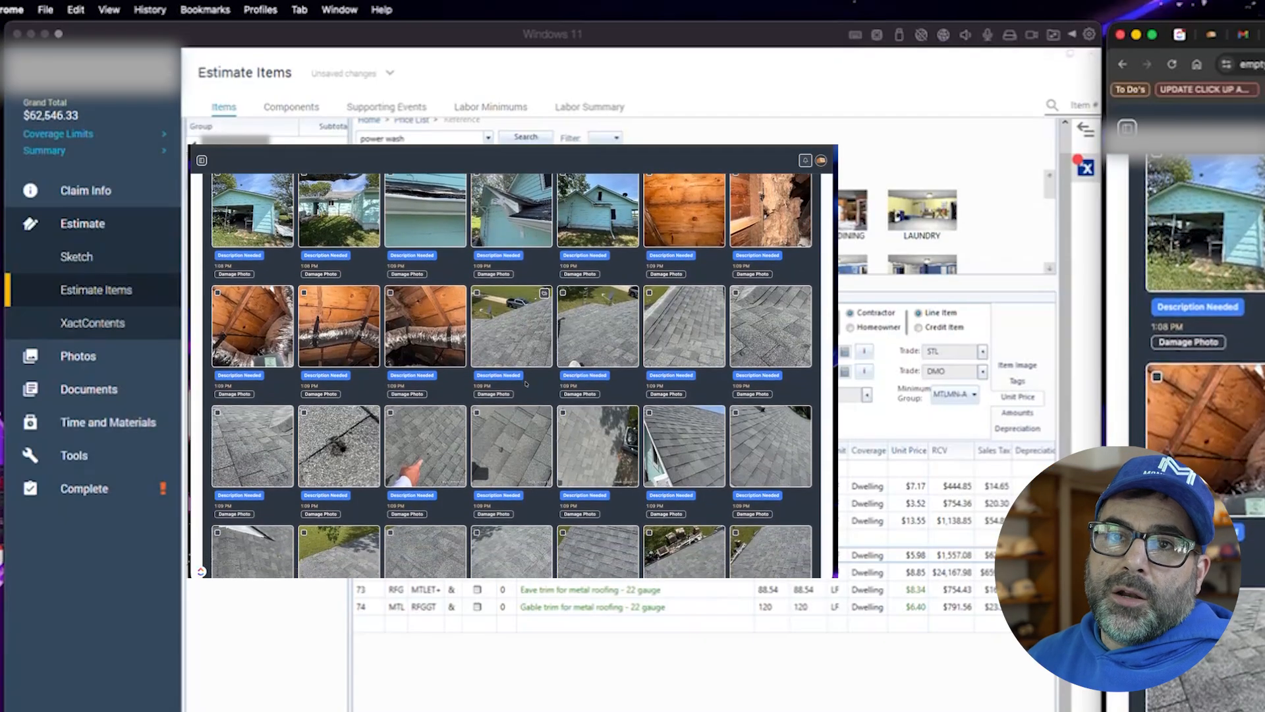
scroll(461, 406, "down", 2)
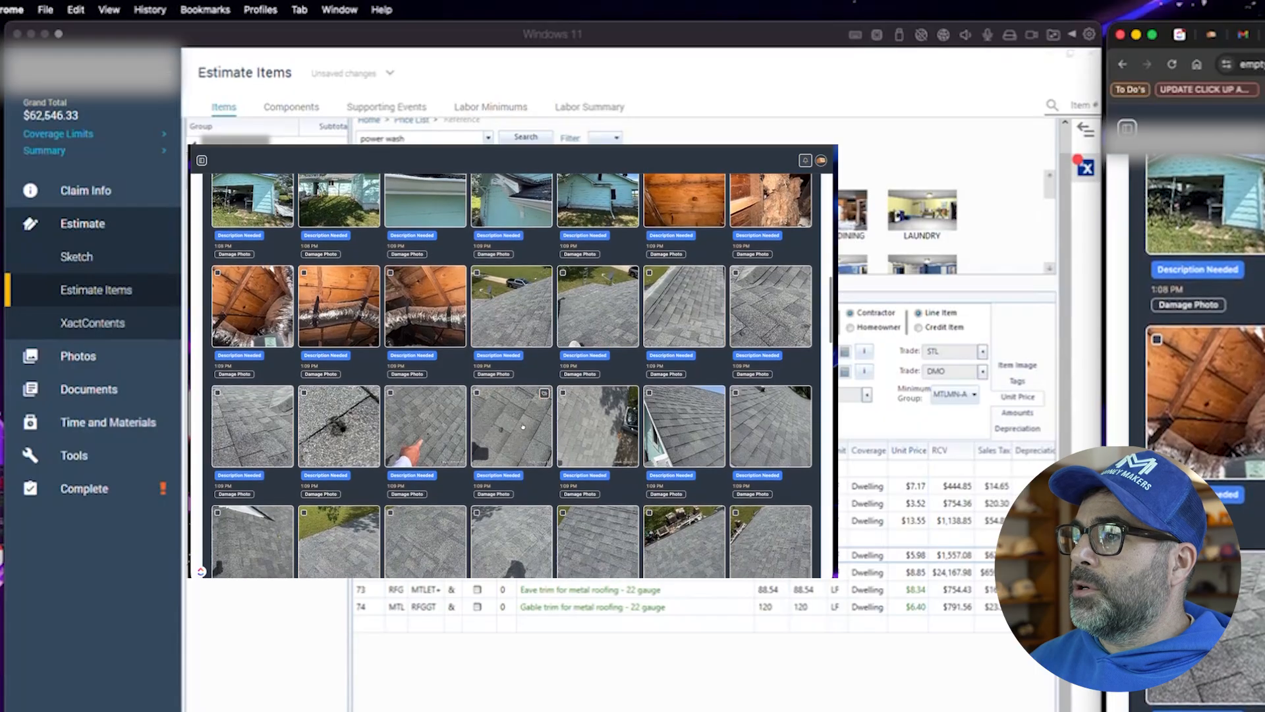
scroll(259, 412, "down", 2)
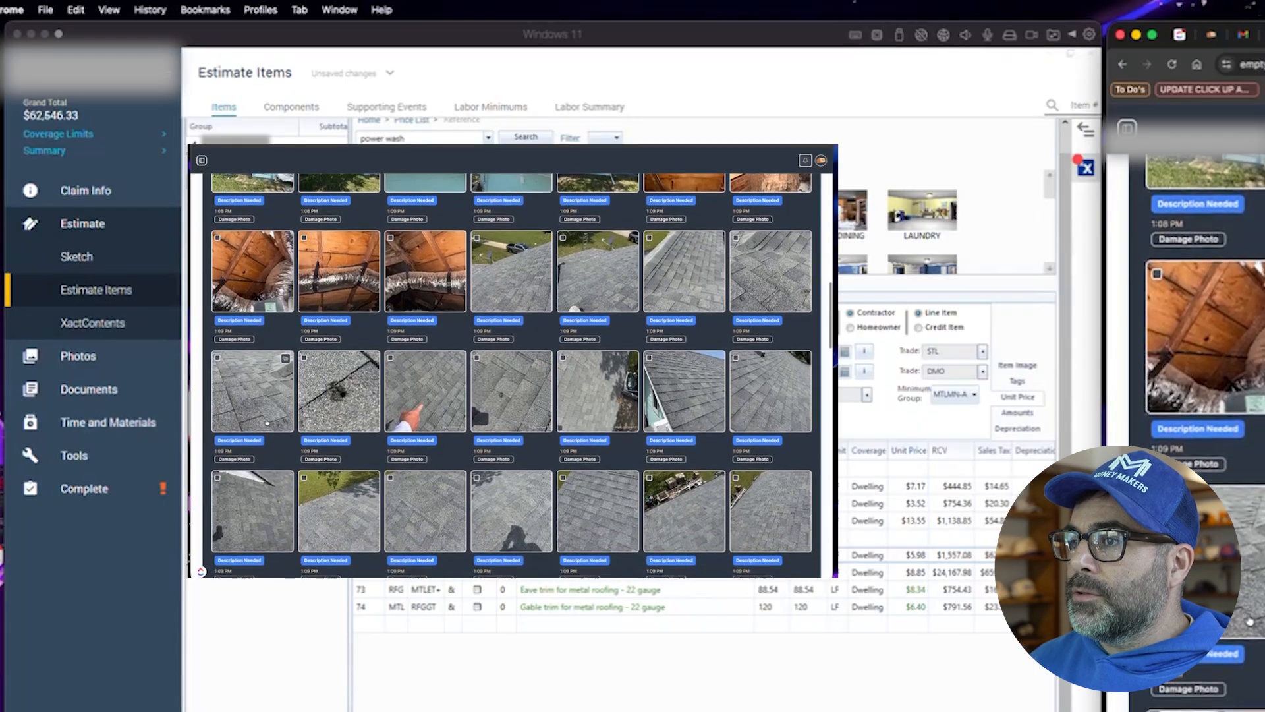
scroll(259, 412, "down", 5)
scroll(305, 381, "down", 5)
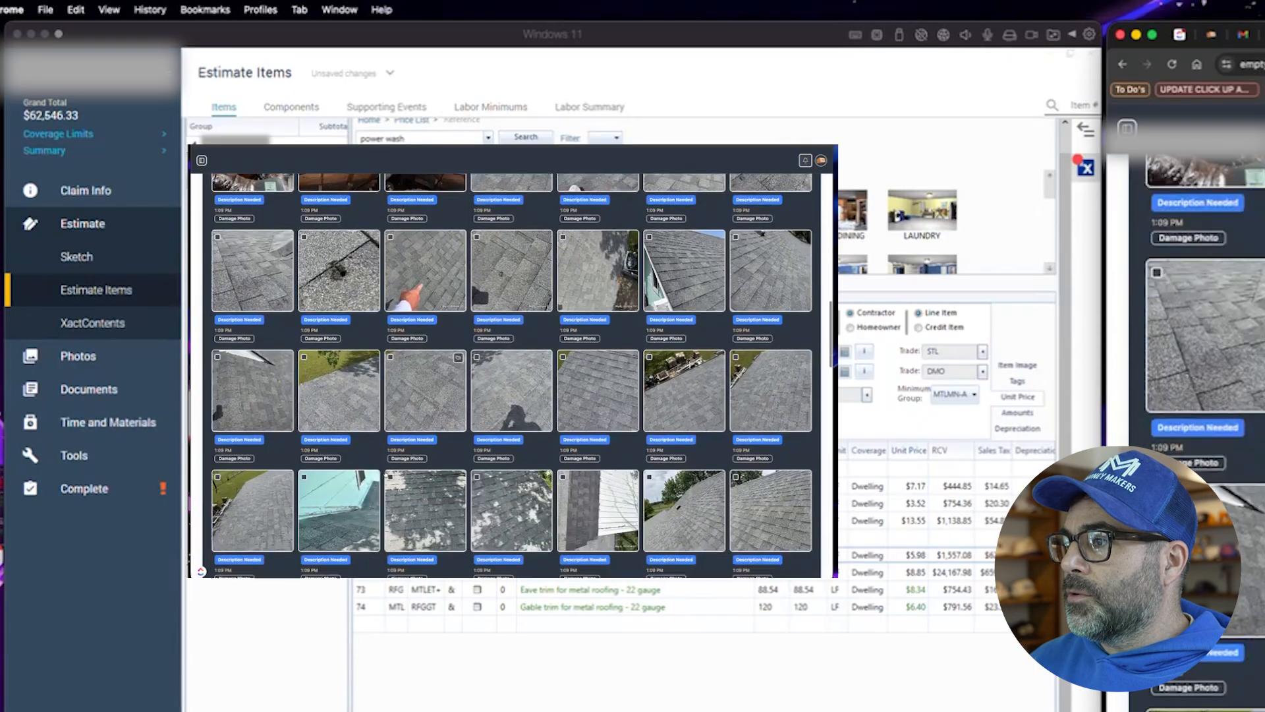
left_click(377, 393)
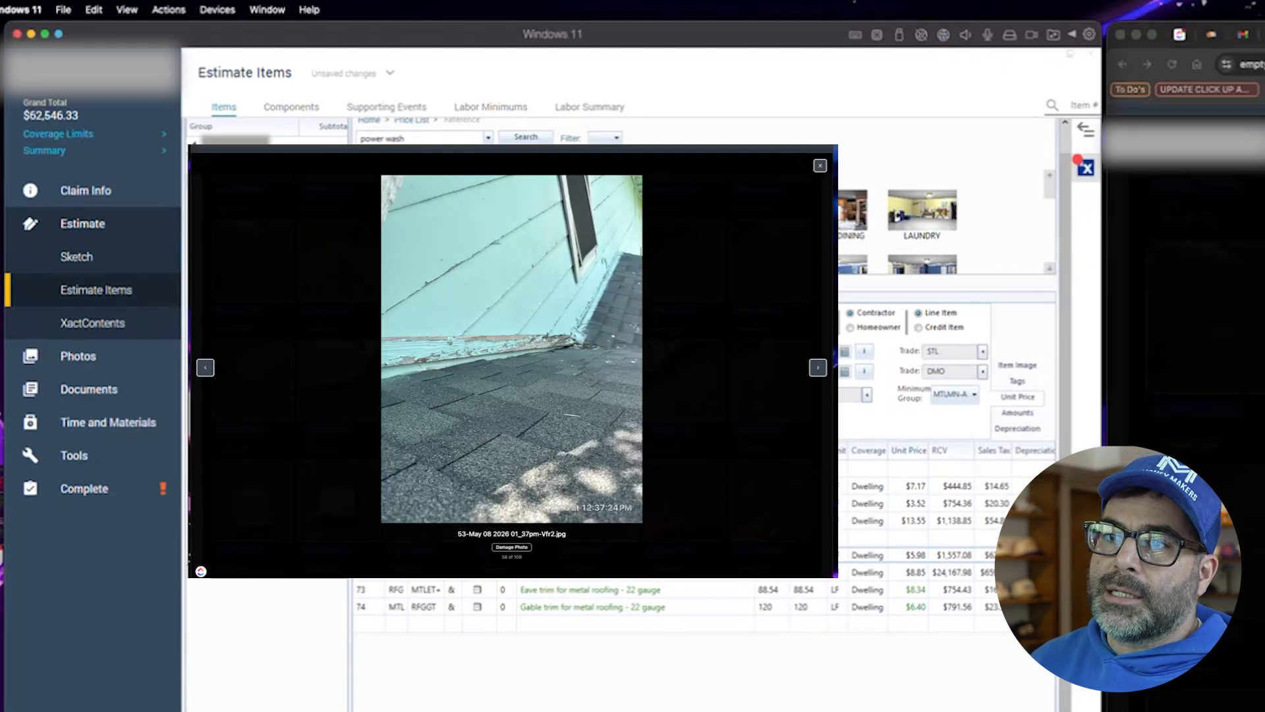
left_click(883, 612)
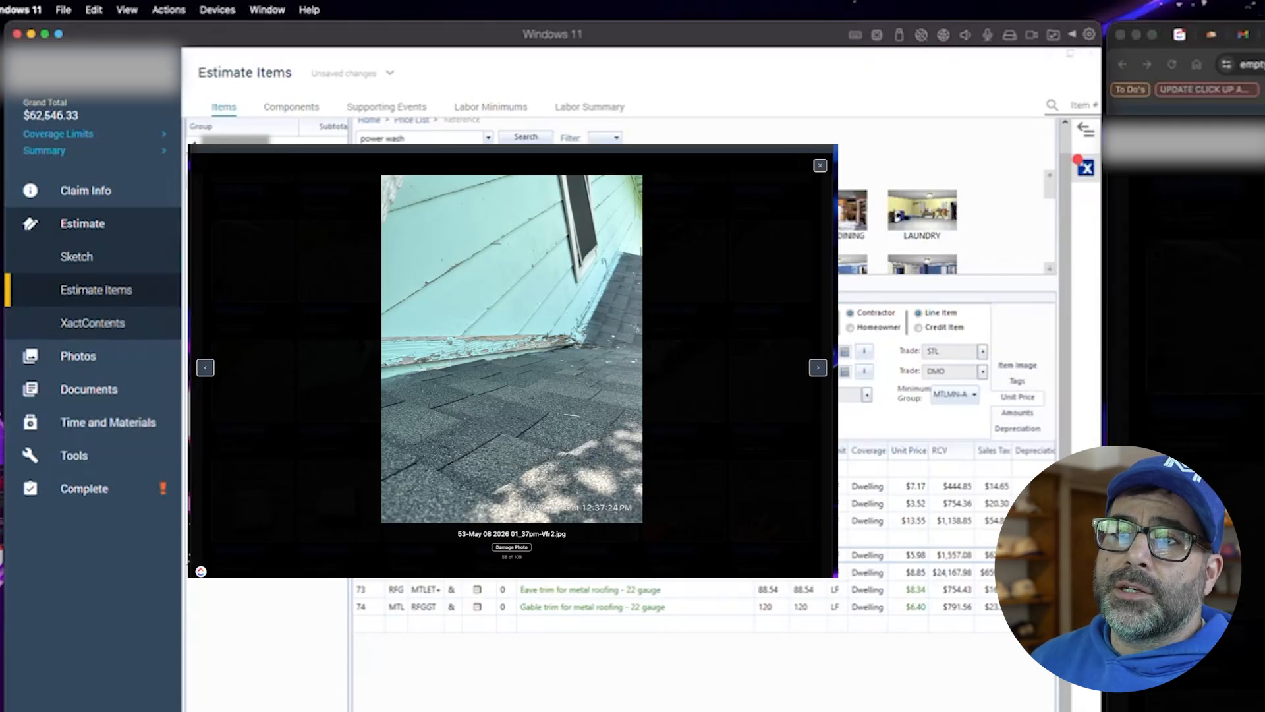
key("Escape")
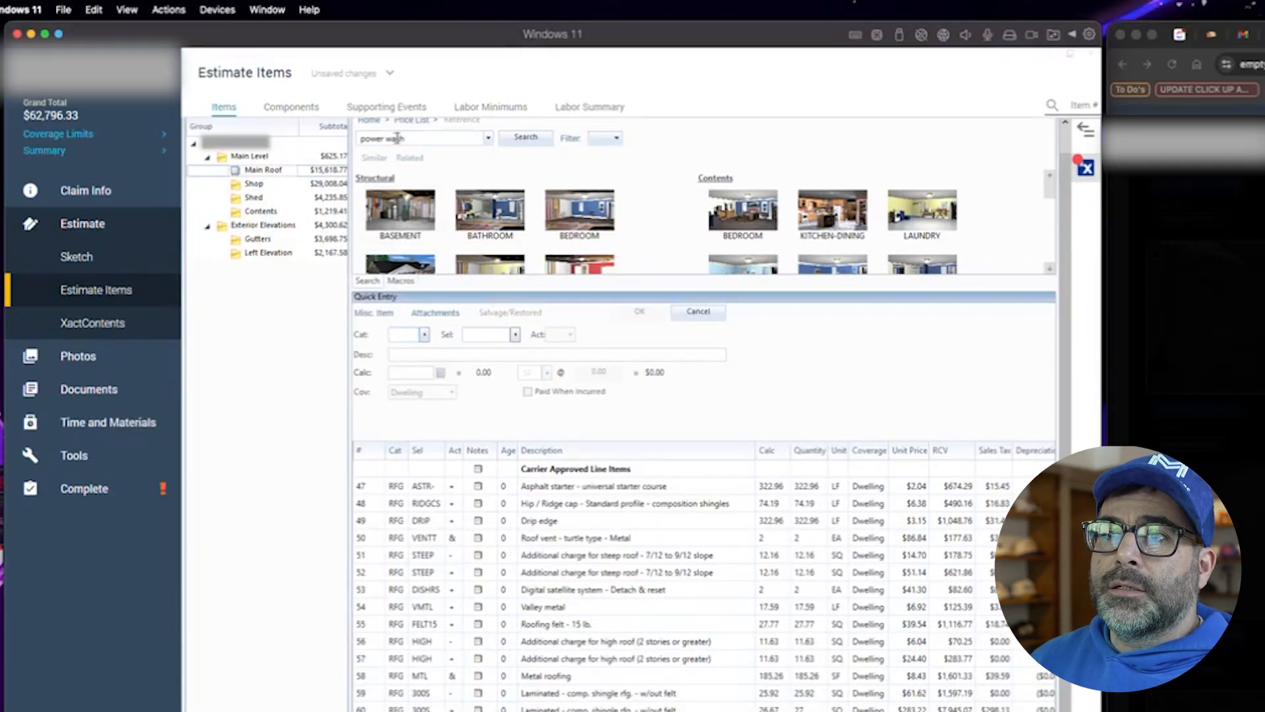
- Add a Counterflashing - Apron flashing line with quantity 26 to Main Roof
left_click_drag(403, 138, 329, 142)
type("counter flash")
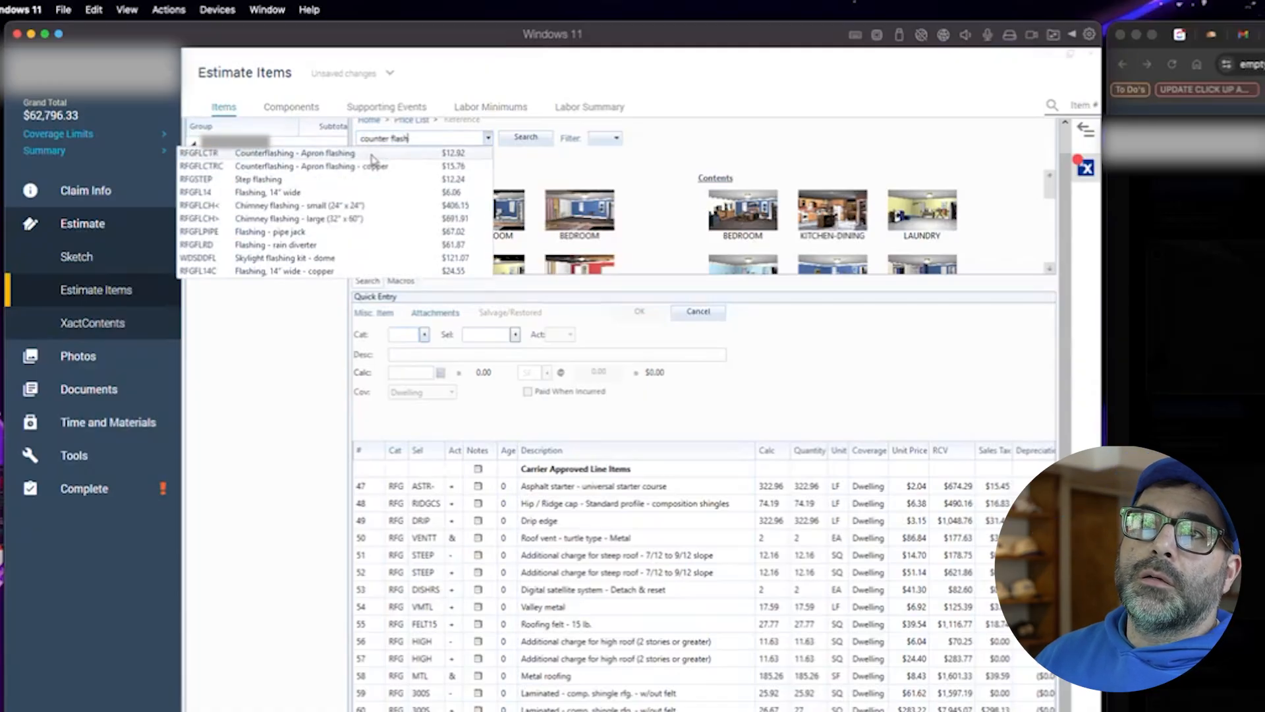
left_click(374, 159)
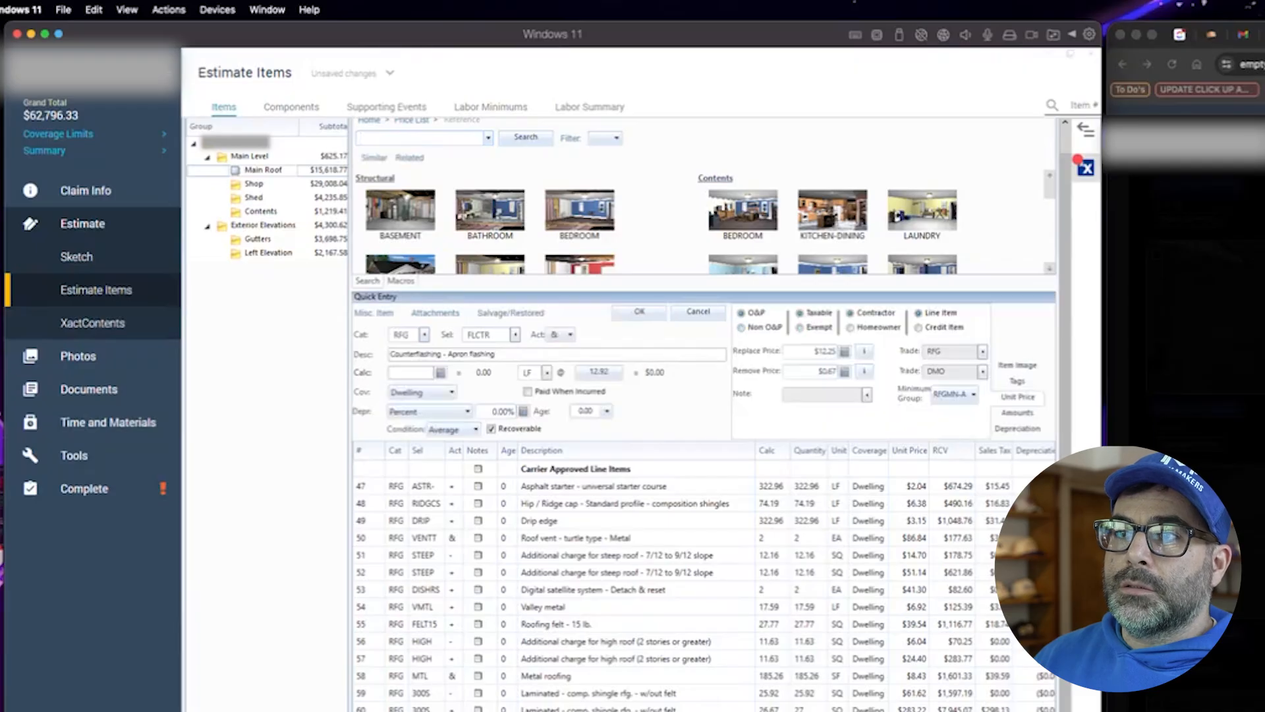
left_click(414, 374)
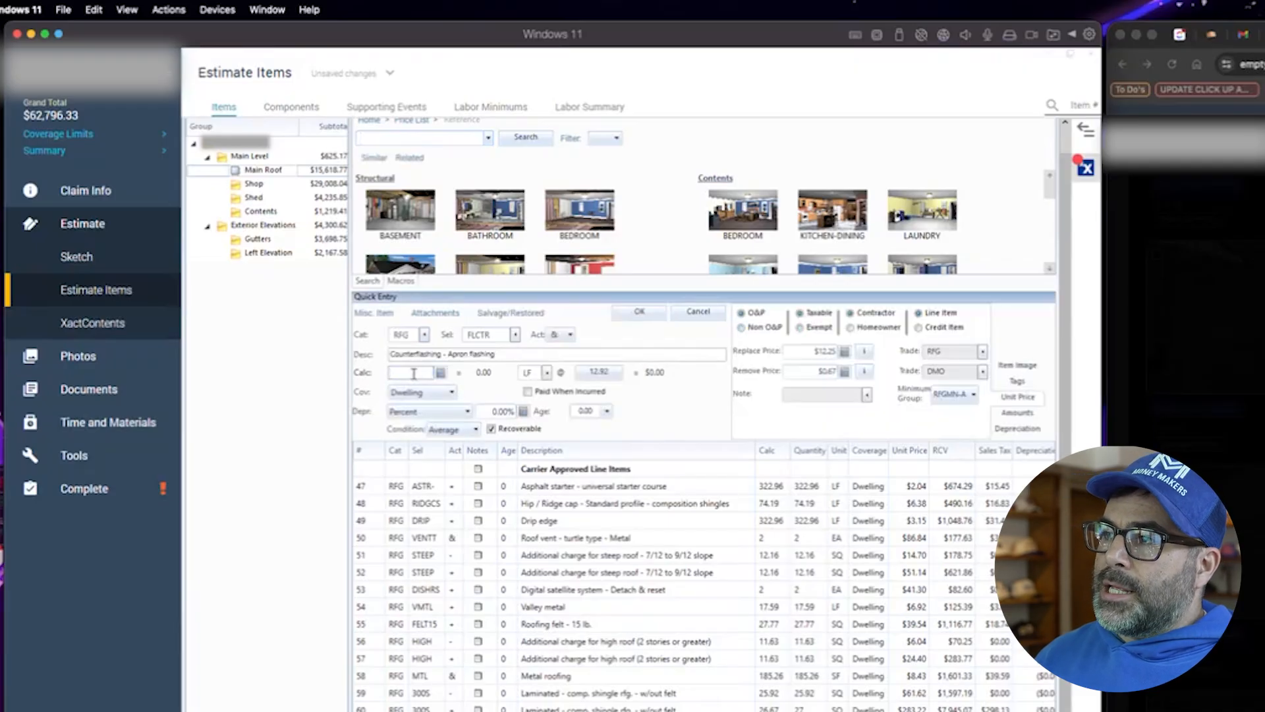
type("26")
left_click(646, 316)
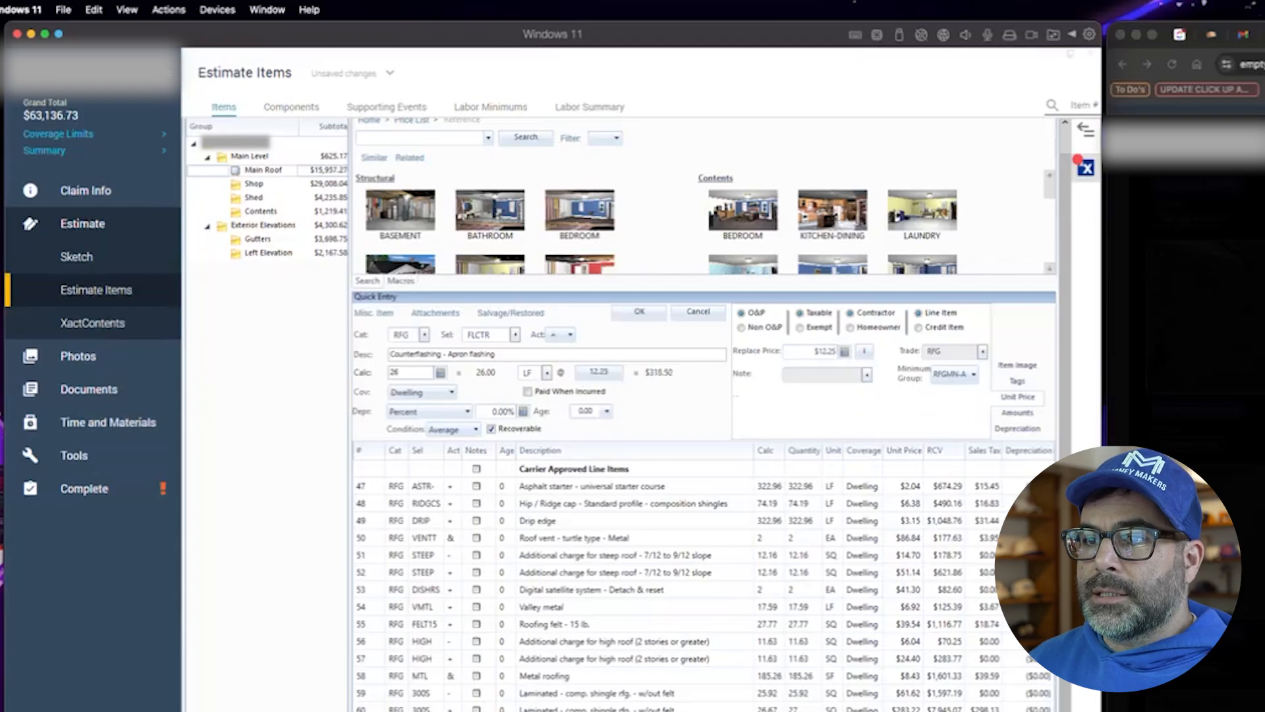
- Search the price list for transition roof flashing items
key("super+Tab")
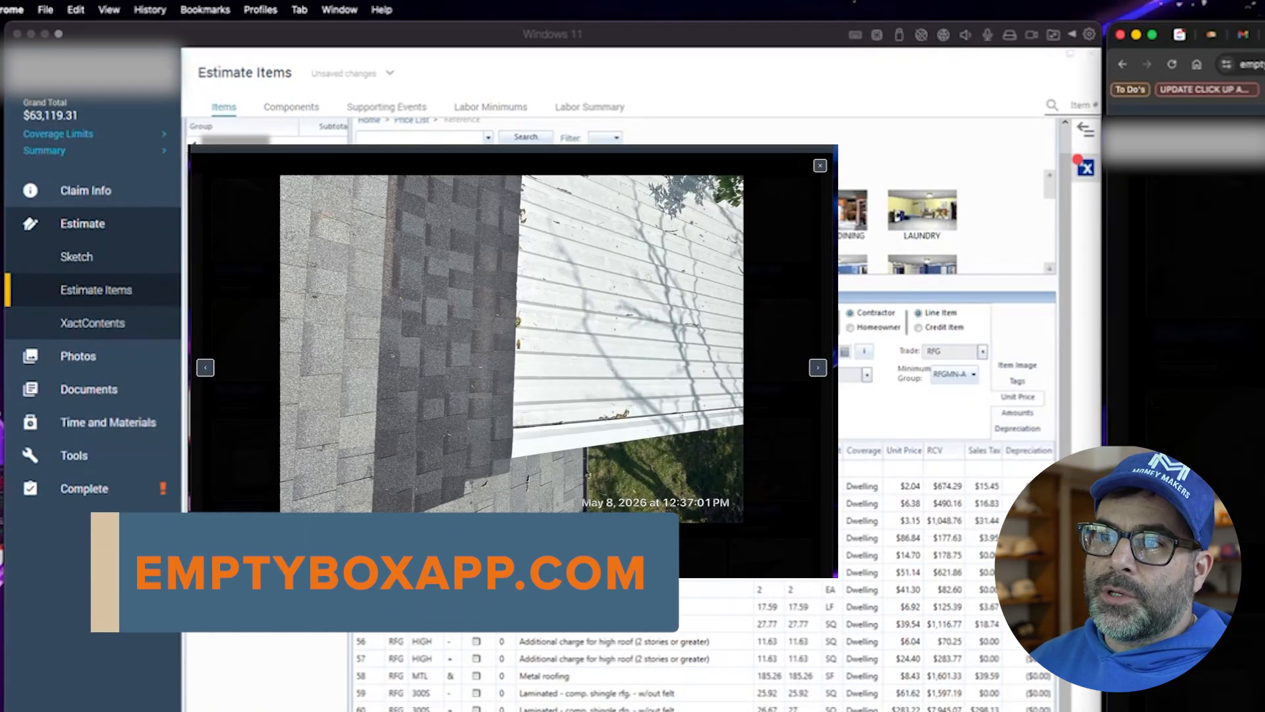
left_click(369, 136)
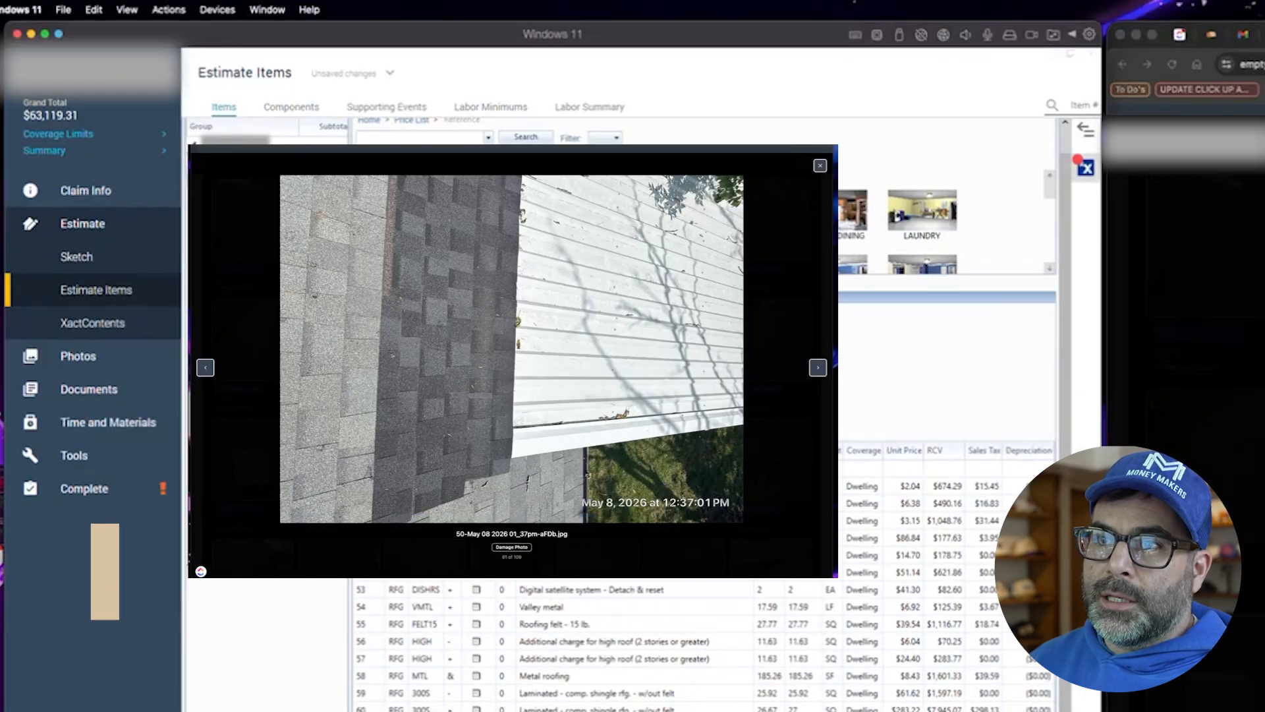
type("tra")
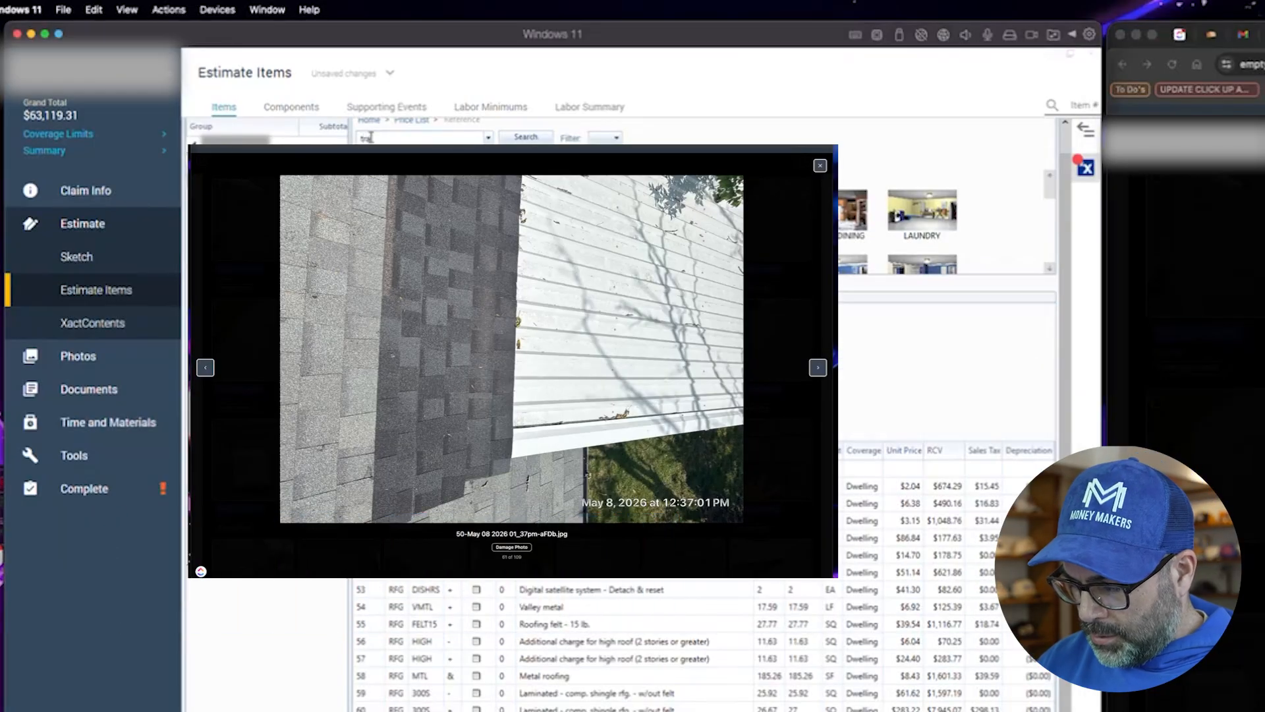
type("shition")
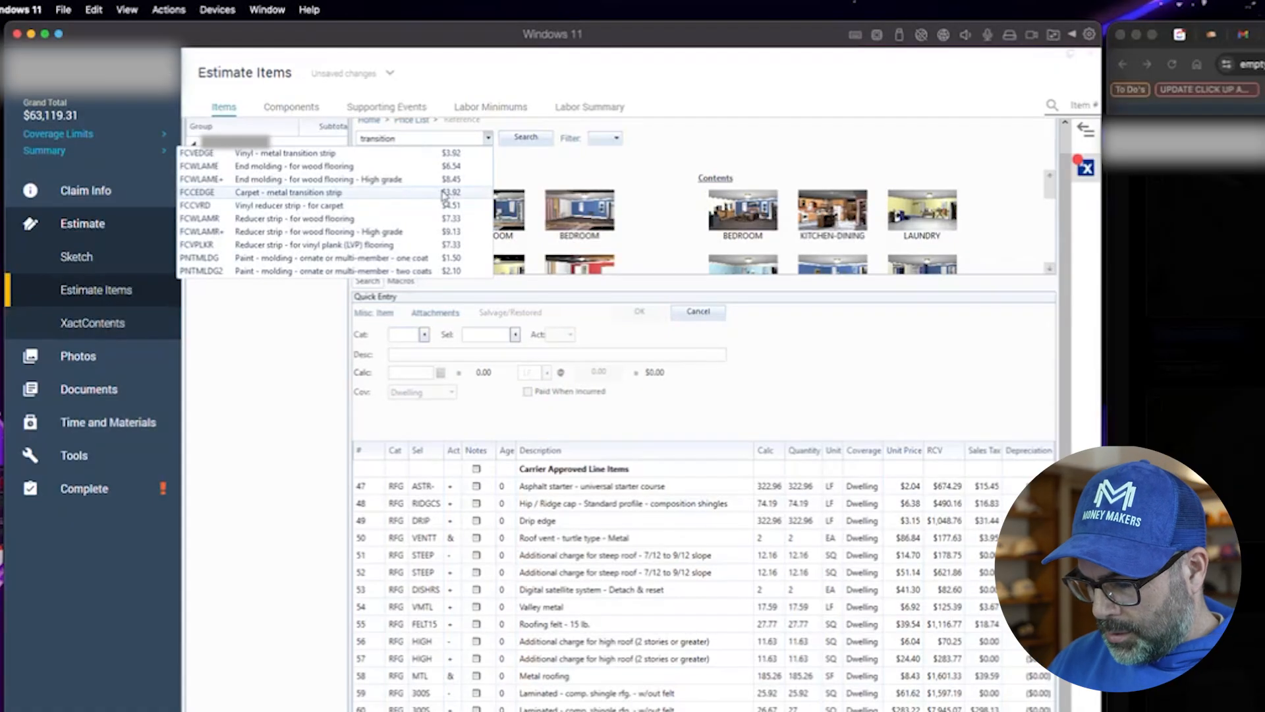
type("roof")
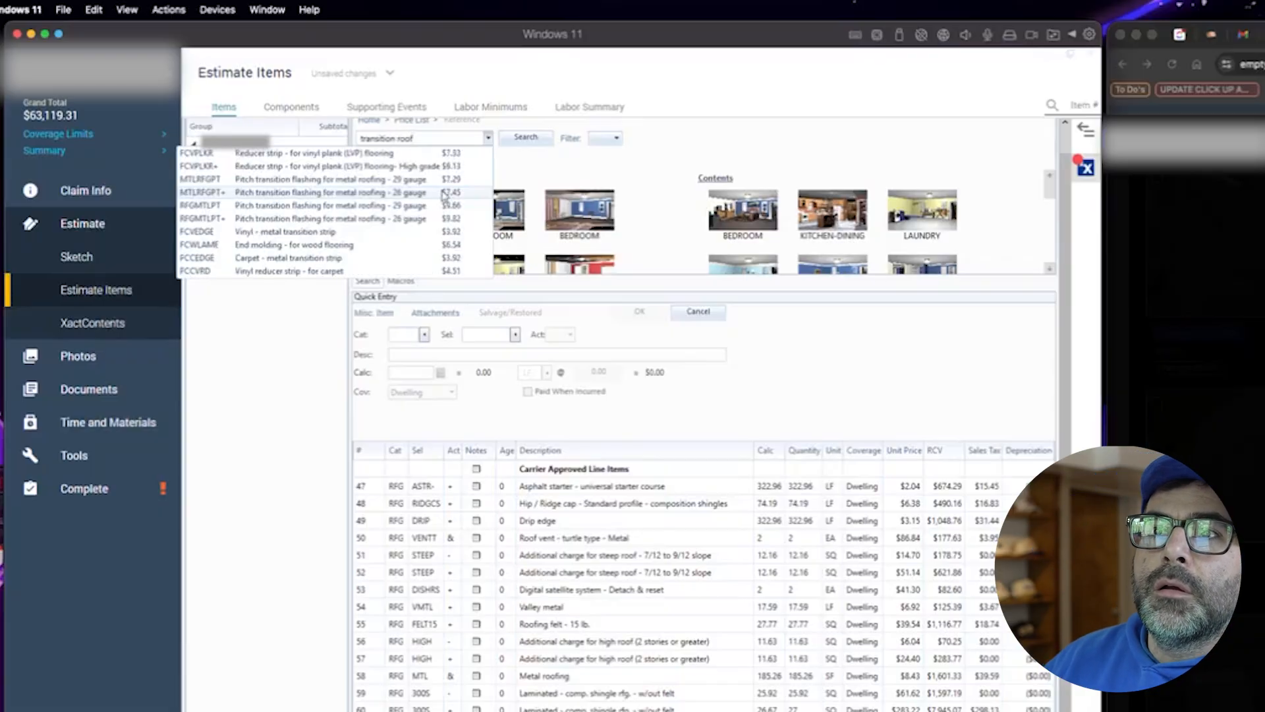
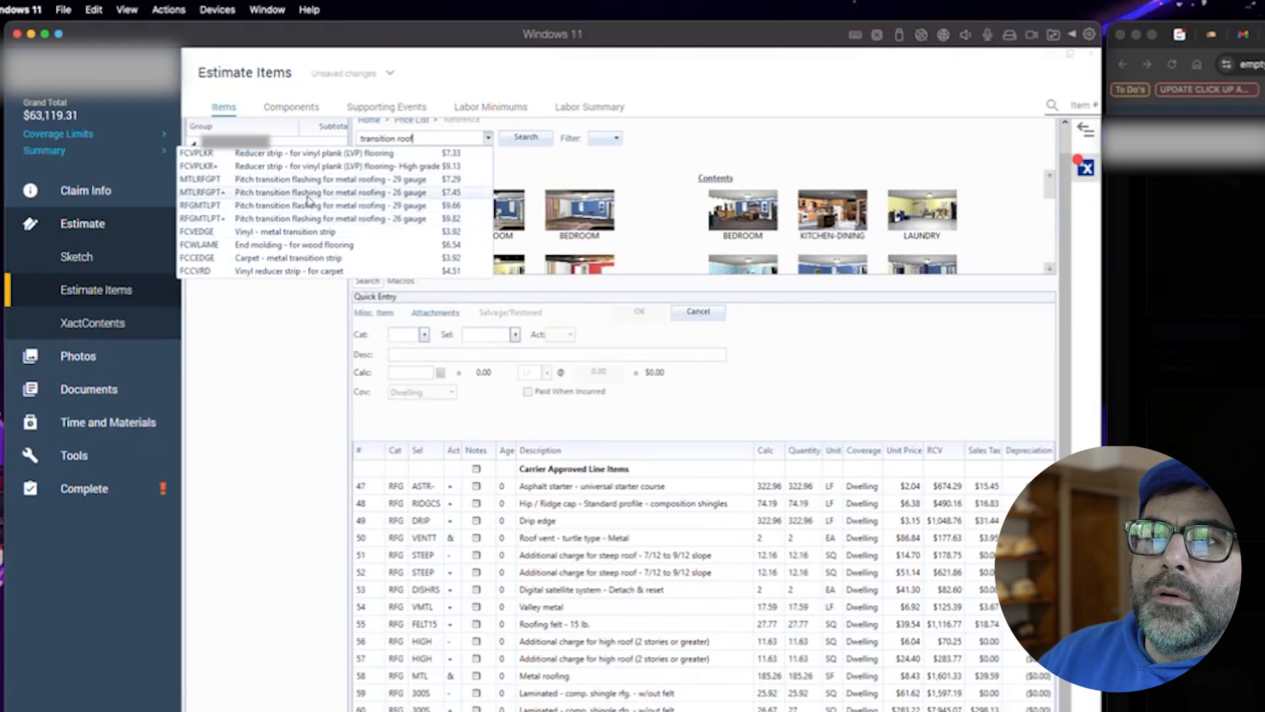
- Add a Pitch transition flashing for metal roofing - 26 gauge line with quantity 17 to Main Roof
left_click(307, 196)
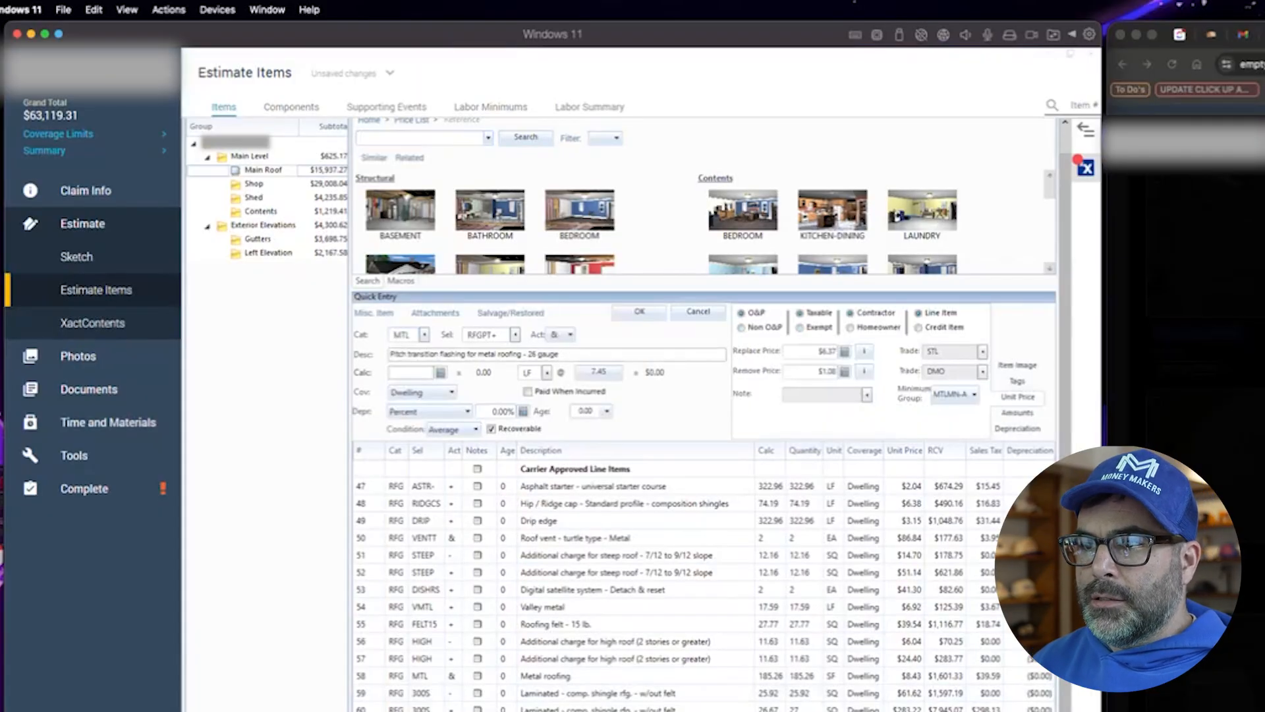
type("17")
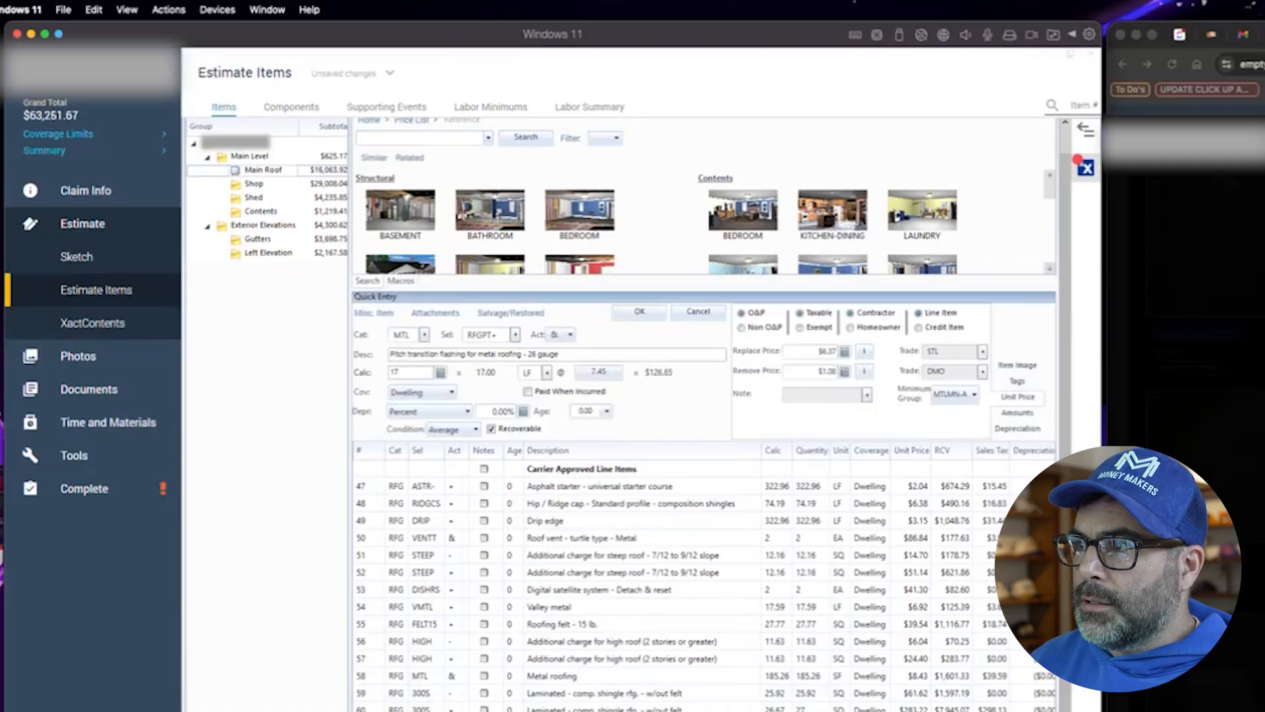
key("Return")
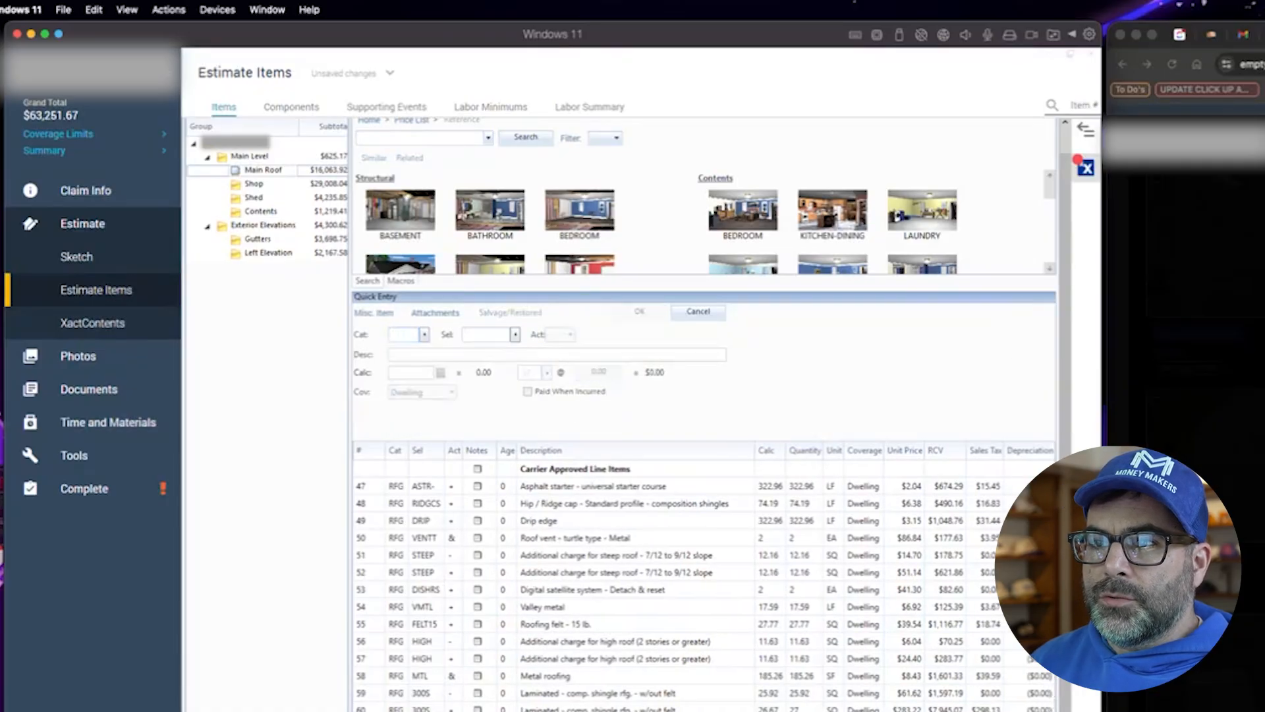
- Add an Ice & water barrier line (RFG, IWS) with quantity 17
type("RFG")
key("Tab")
type("IWS")
key("Tab")
left_click(417, 374)
type("17*3")
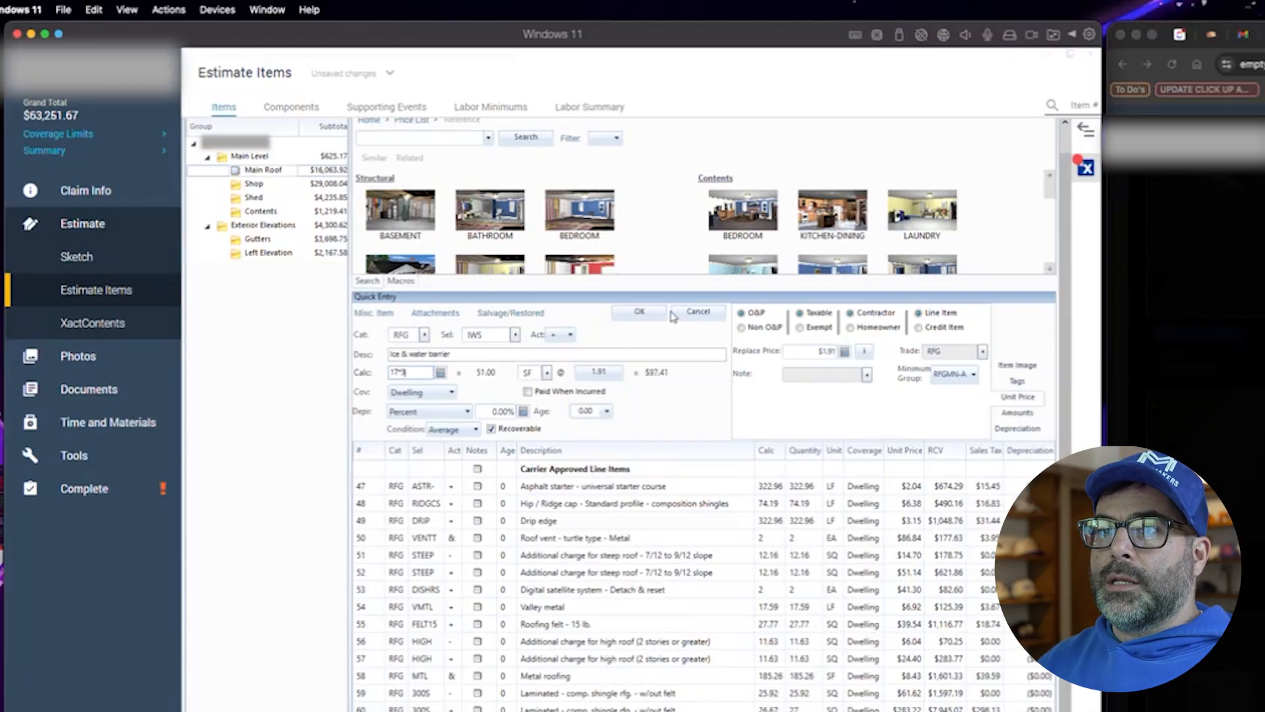
left_click(640, 311)
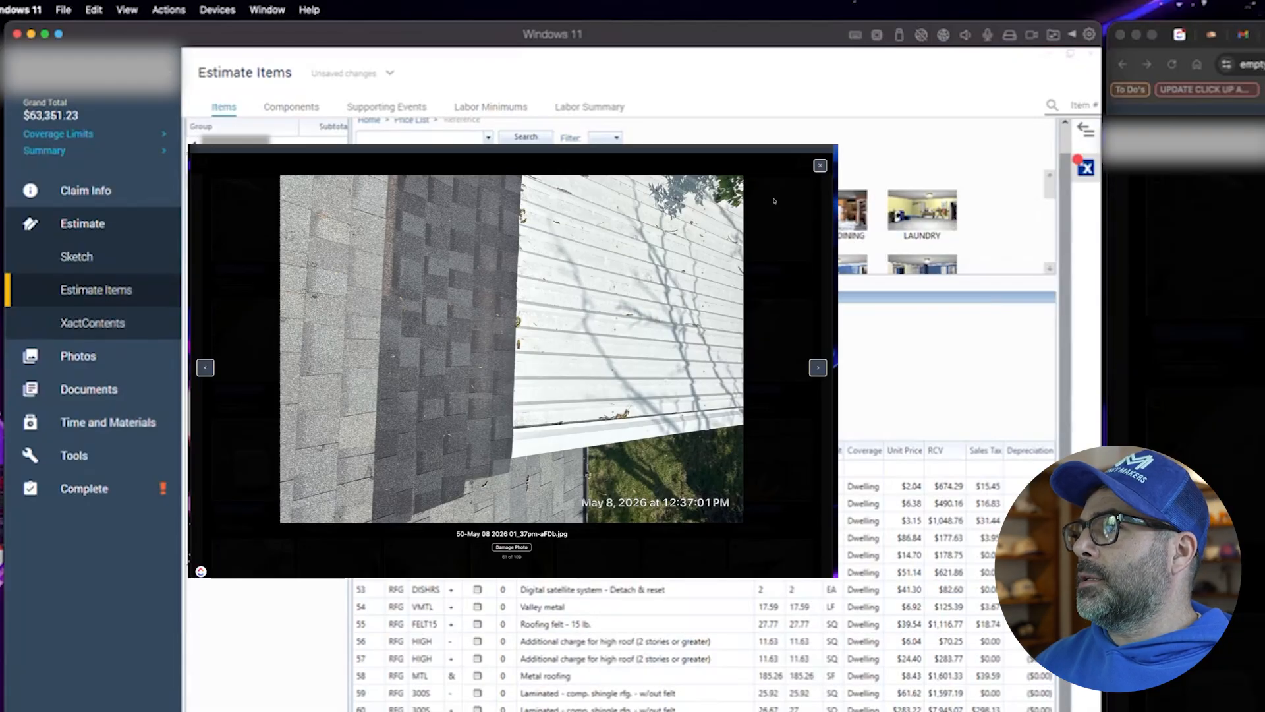
- Browse the inspection photos, opening a shingle close-up and the siding-to-roof wall photo
left_click(818, 166)
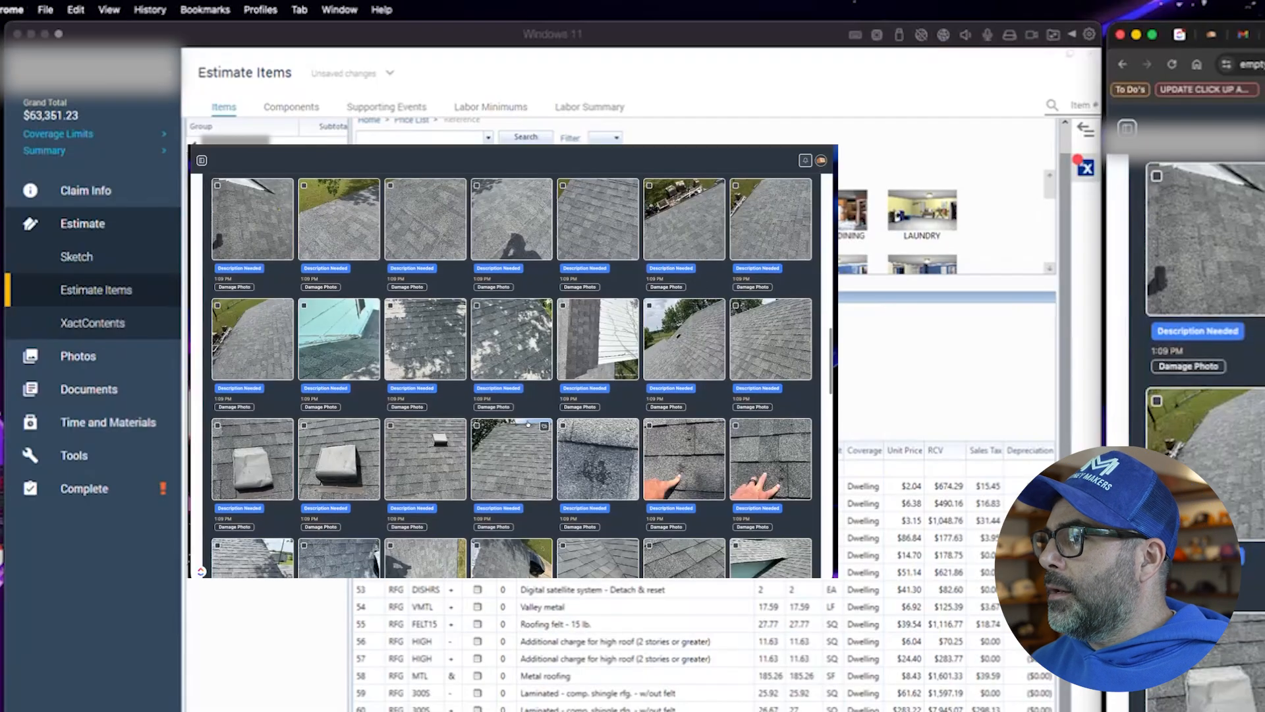
scroll(528, 426, "down", 1)
scroll(528, 425, "down", 2)
left_click(597, 312)
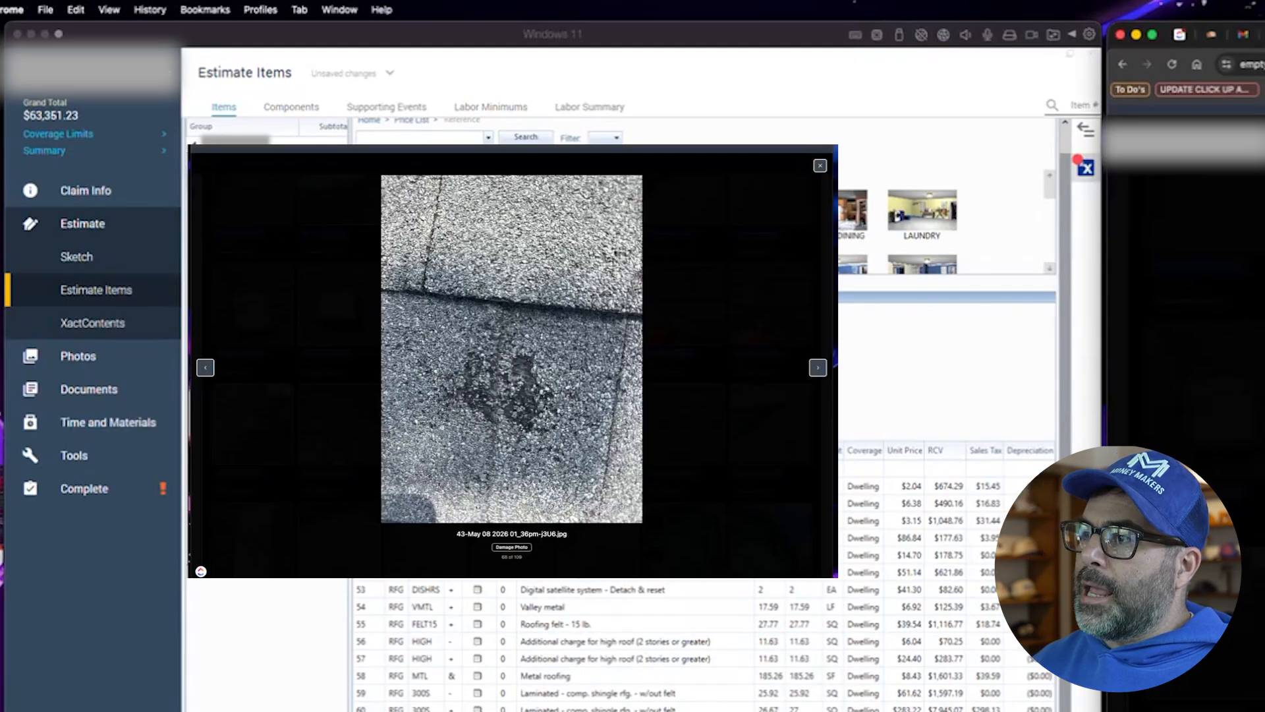
left_click(819, 165)
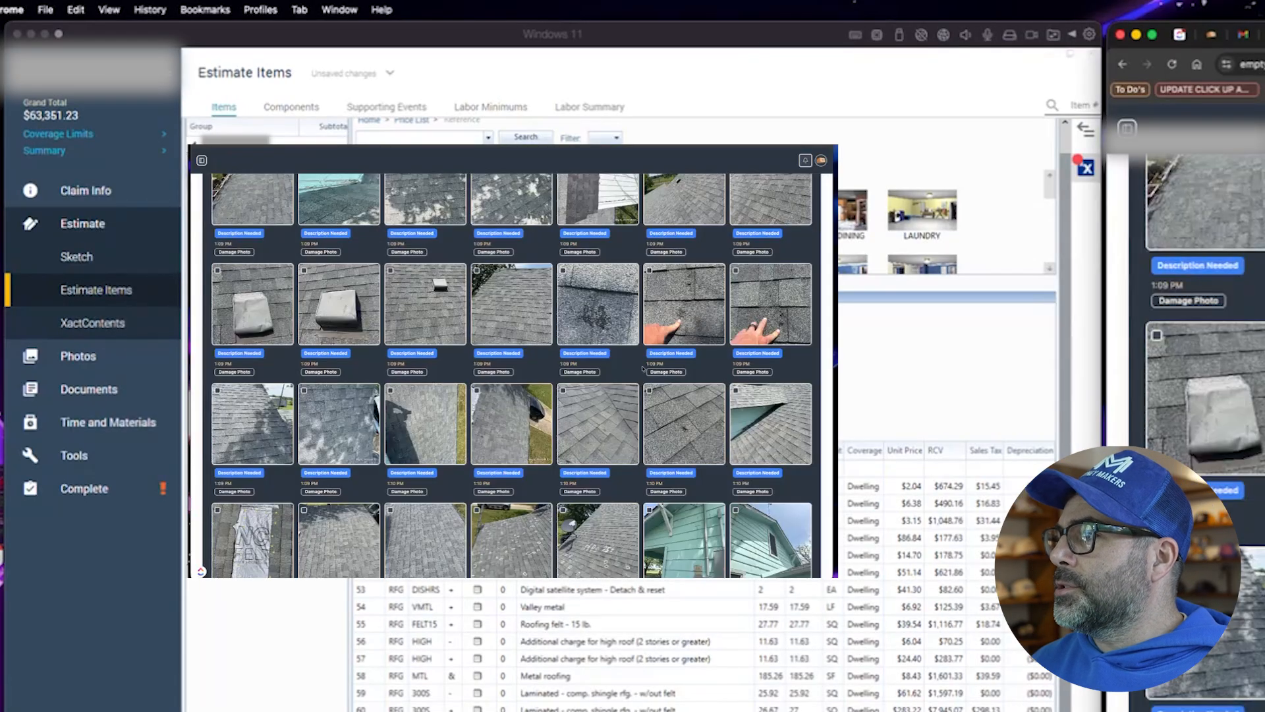
scroll(659, 364, "down", 2)
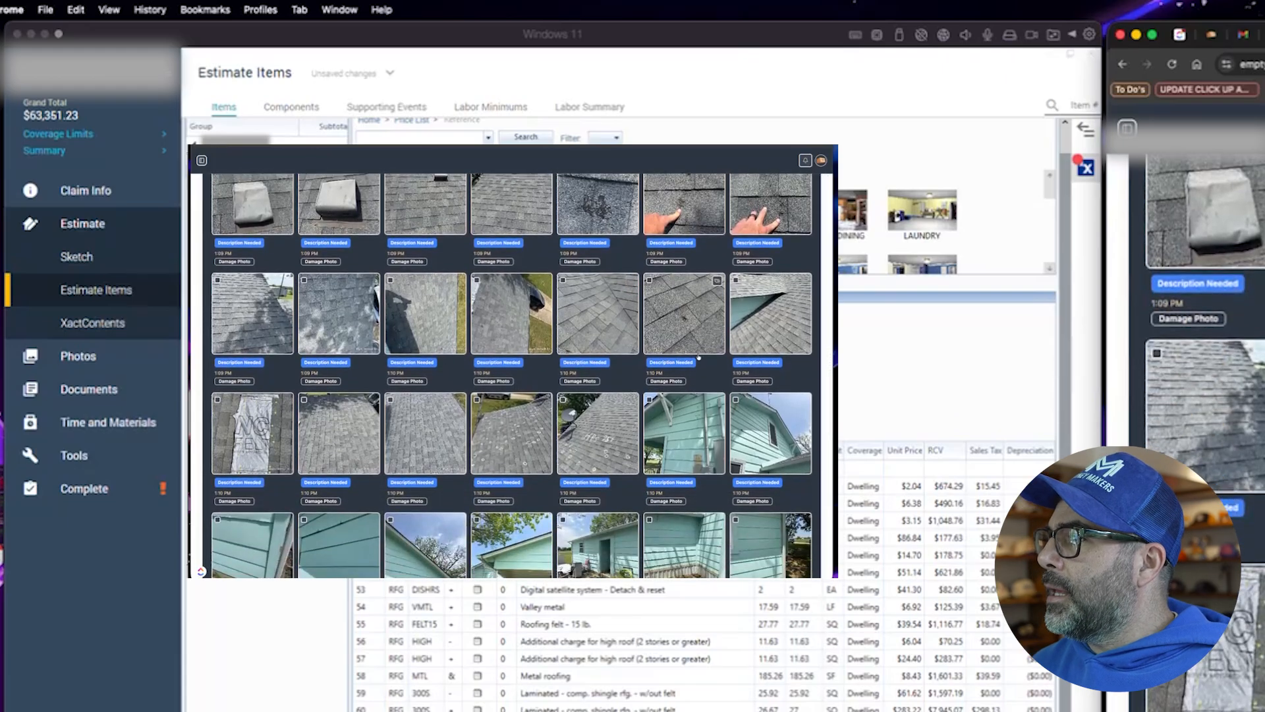
scroll(616, 356, "down", 1)
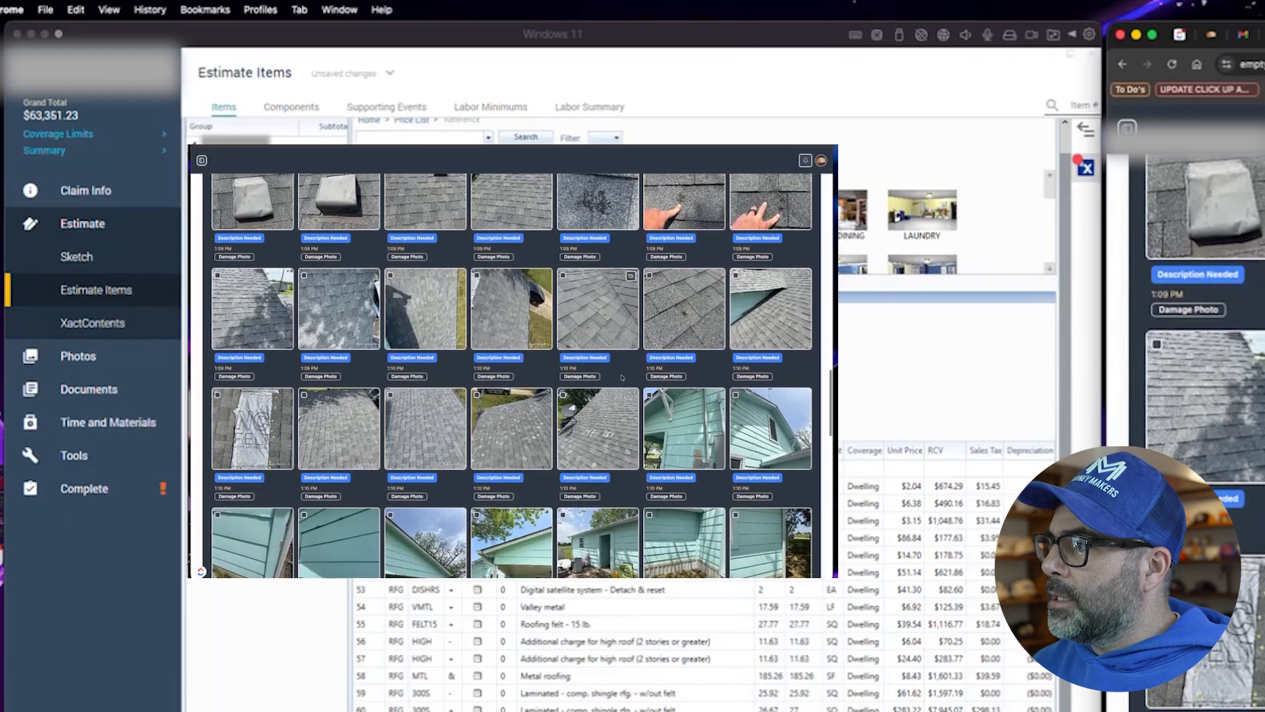
left_click(778, 401)
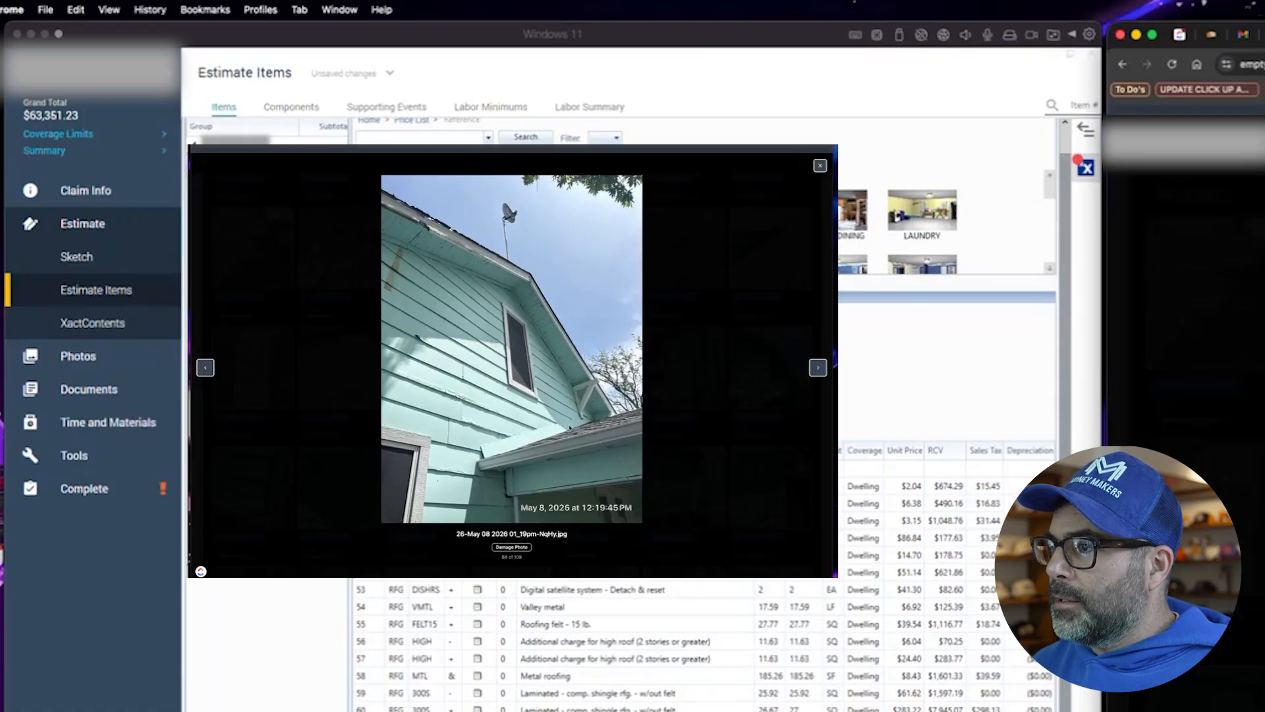
left_click(820, 166)
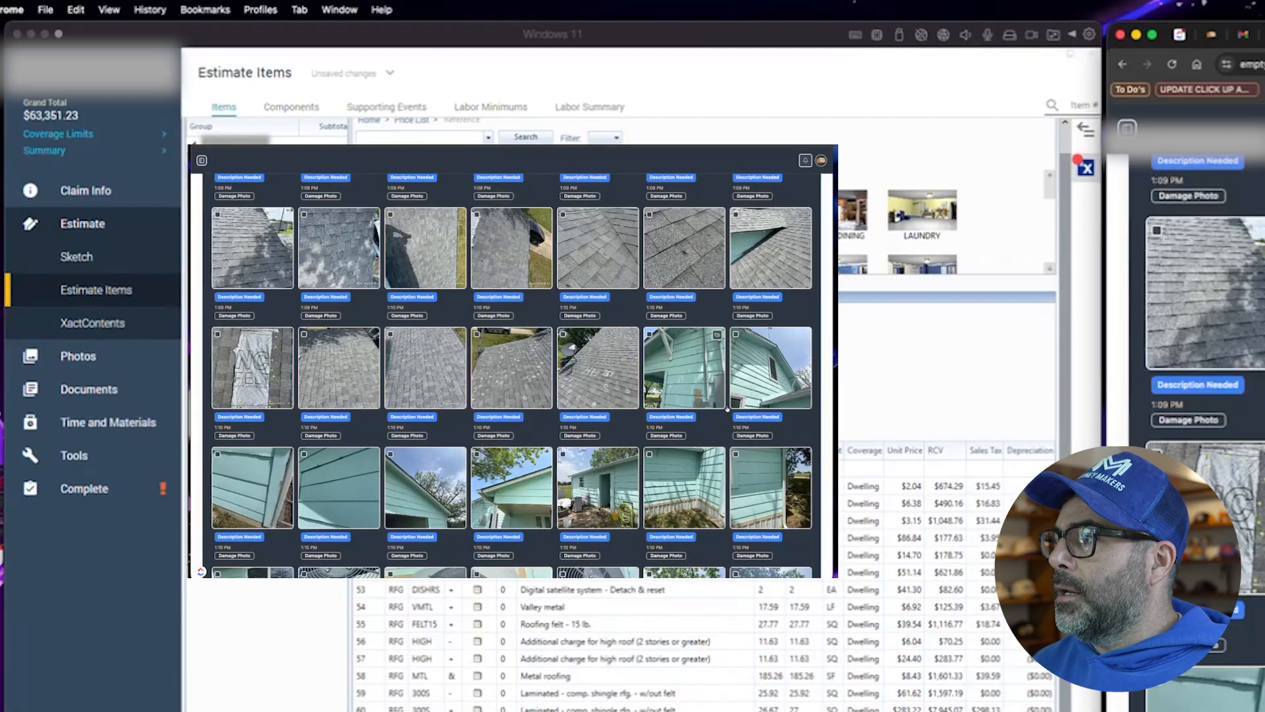
left_click(633, 504)
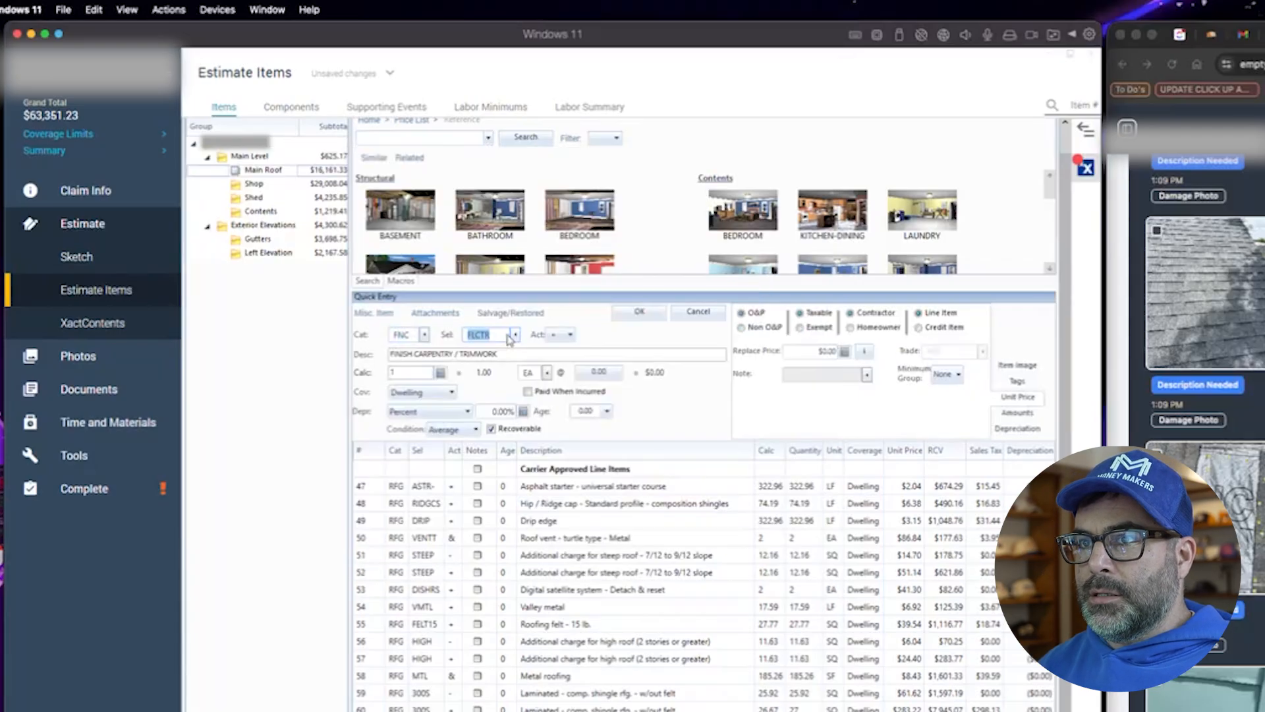
- Add a Siding trim - 1" x 4" hardboard trim board line (SDG, 1X4HB) with quantity 26
double_click(408, 335)
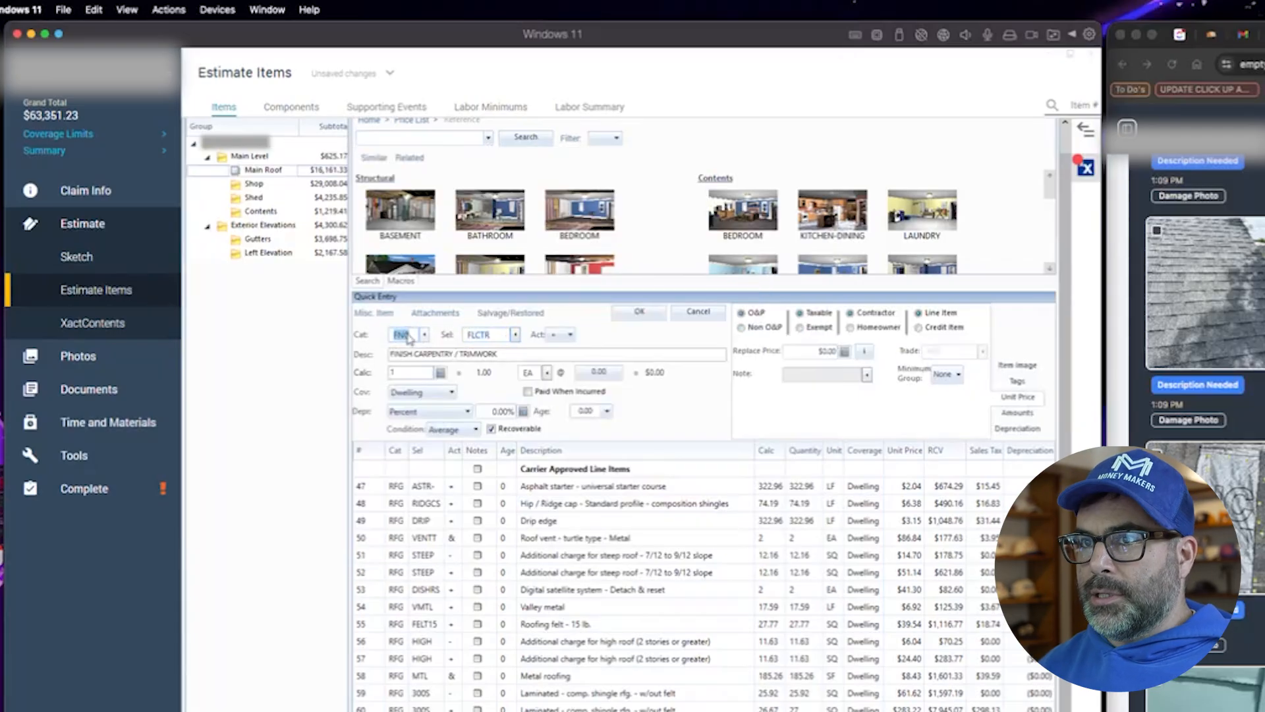
left_click(377, 139)
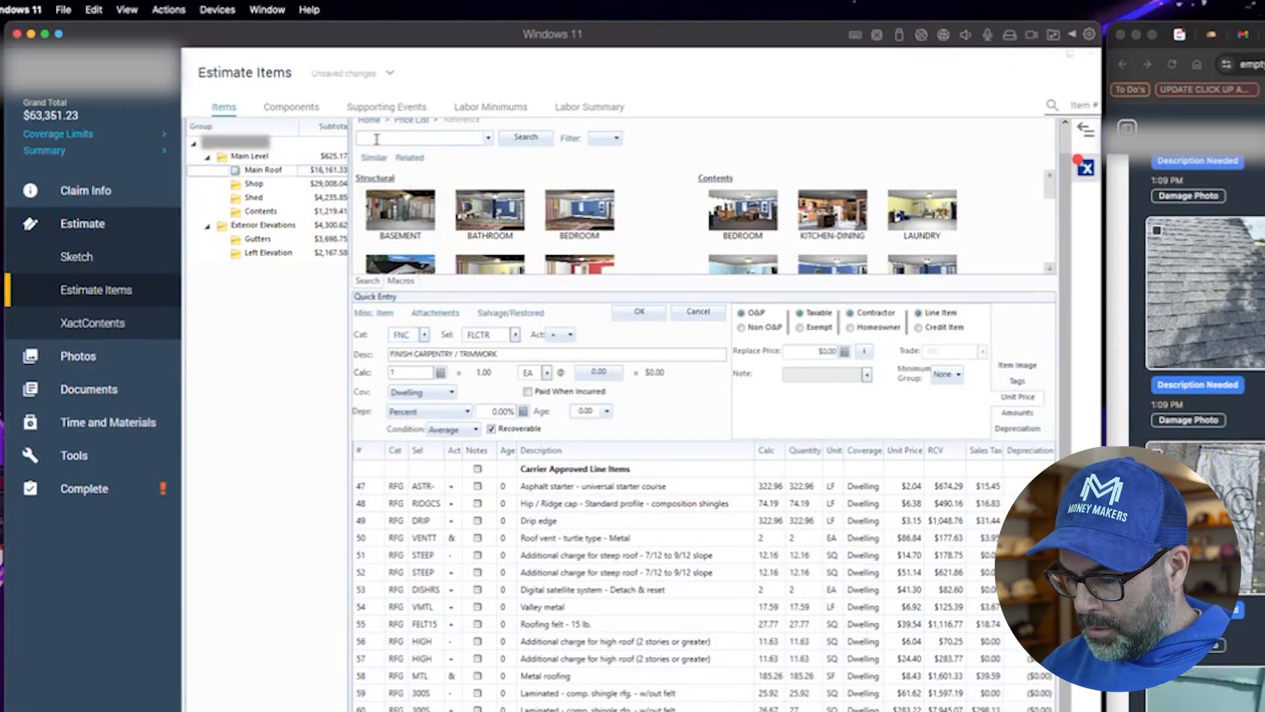
double_click(414, 336)
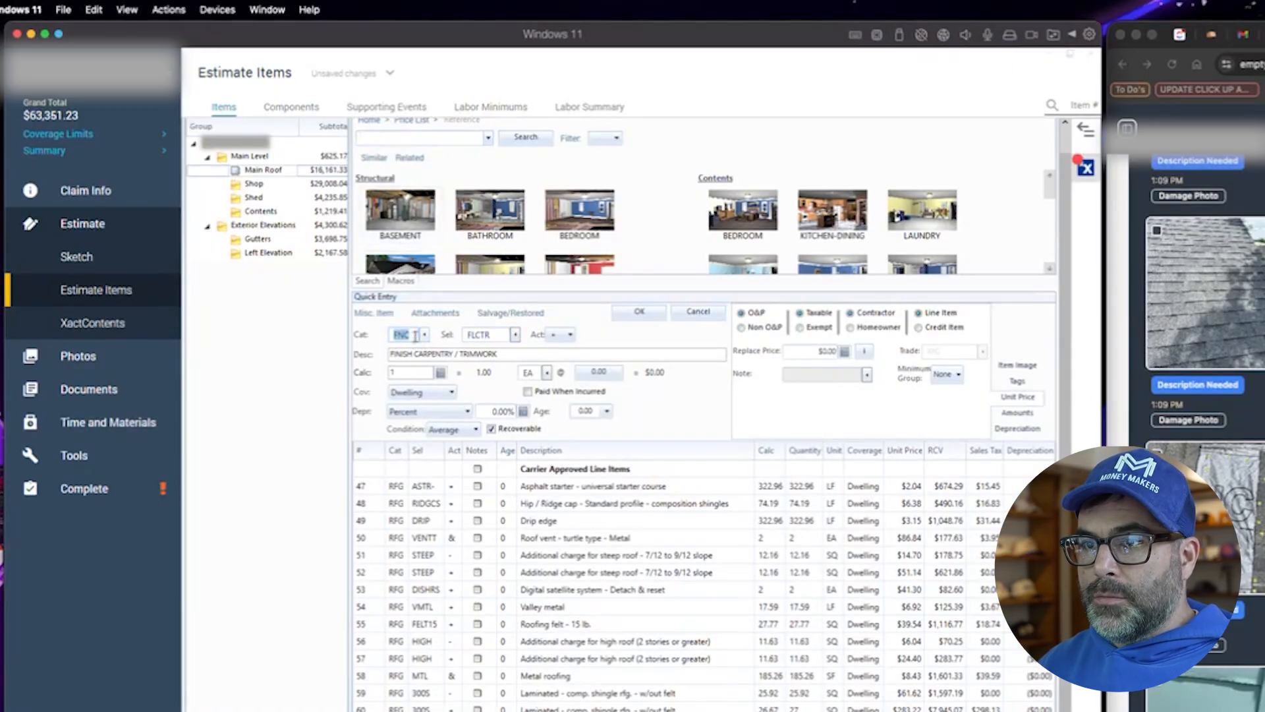
type("SDG")
key("Tab")
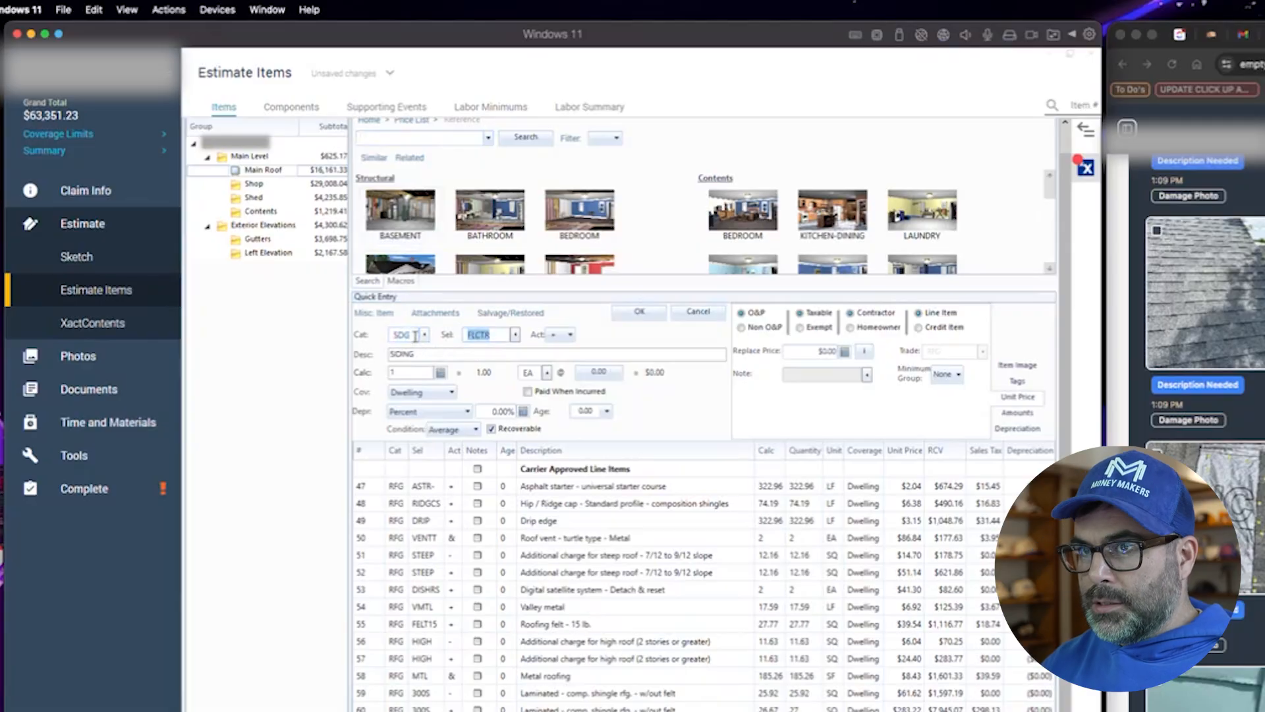
left_click(515, 335)
scroll(465, 514, "down", 1)
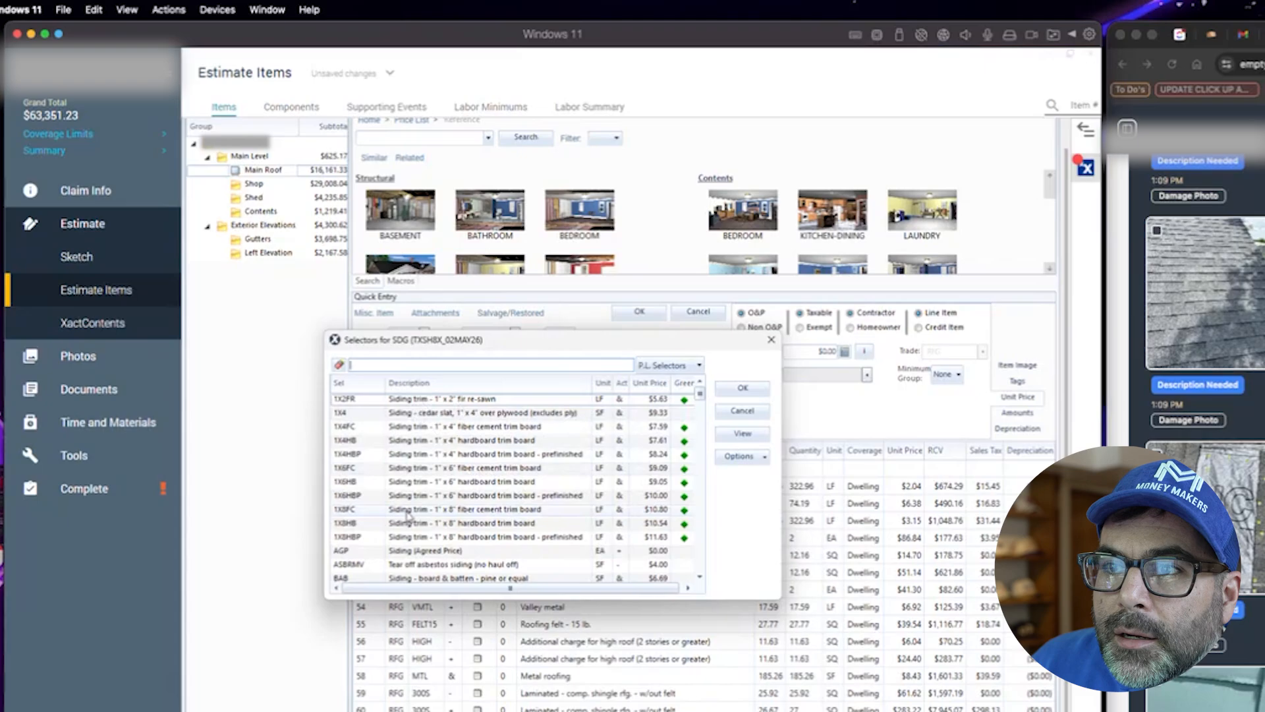
scroll(408, 518, "down", 1)
scroll(407, 559, "down", 4)
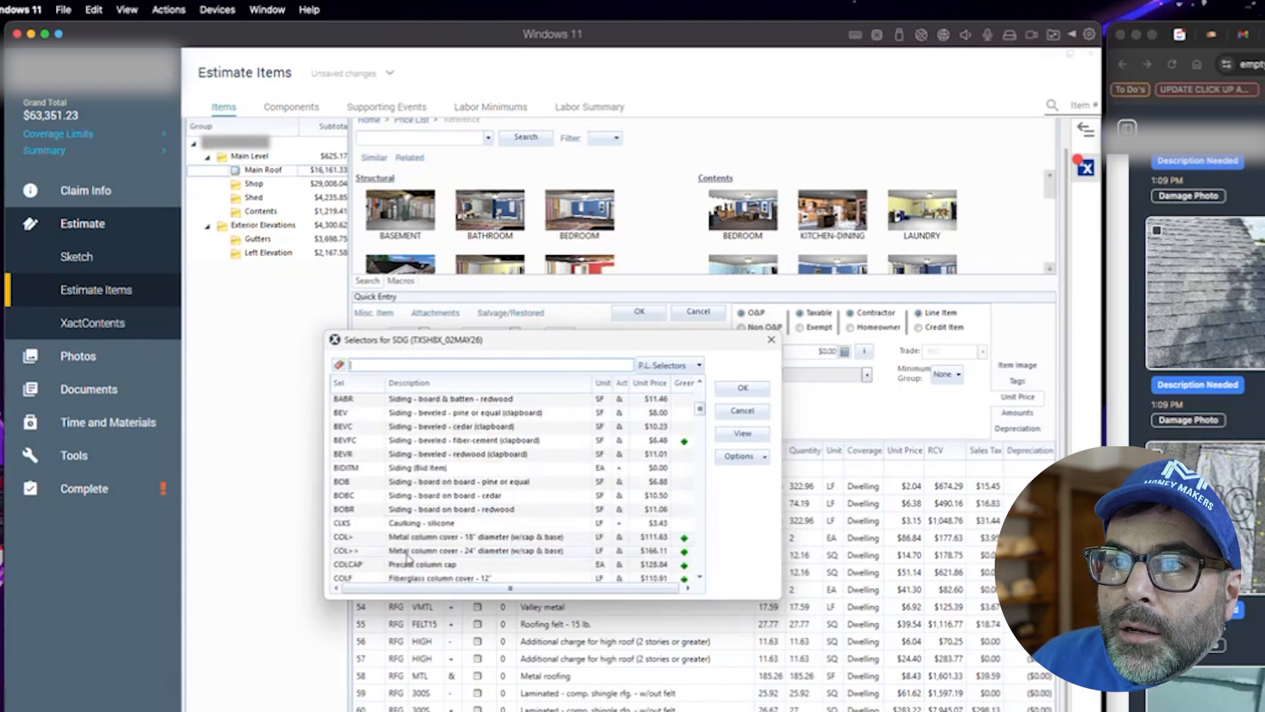
left_click(396, 372)
type("1x4")
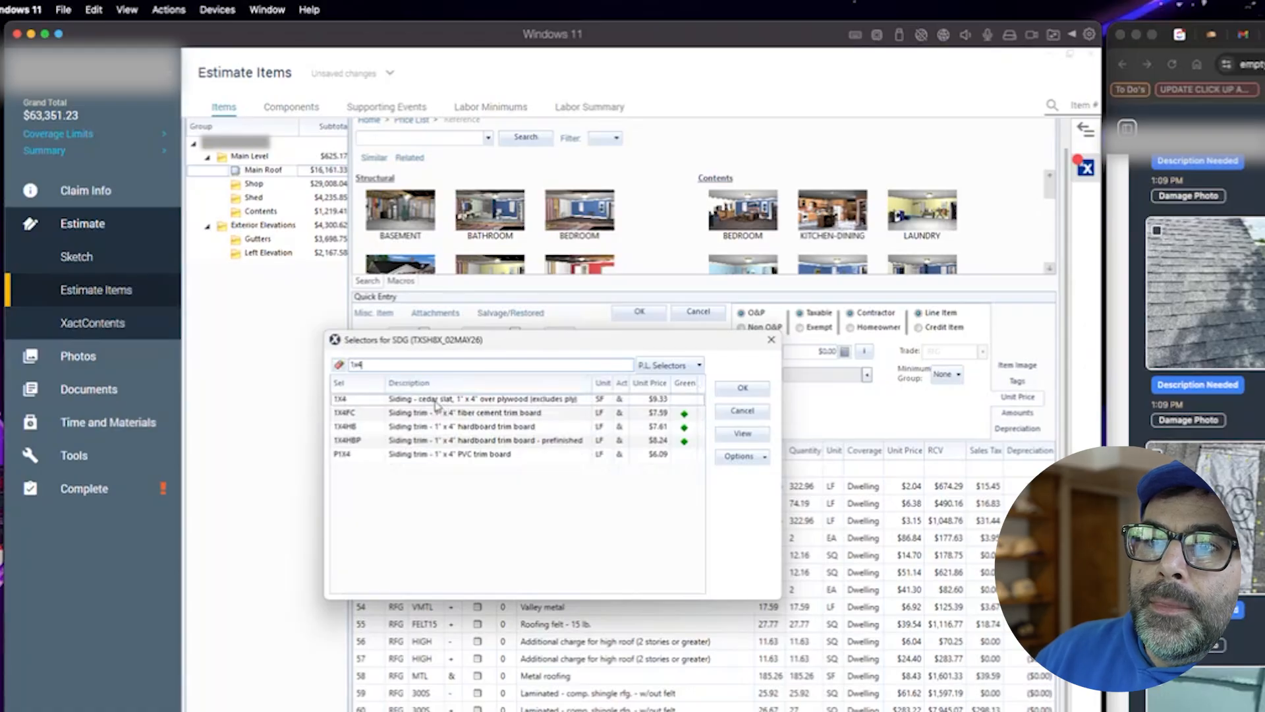
left_click(445, 401)
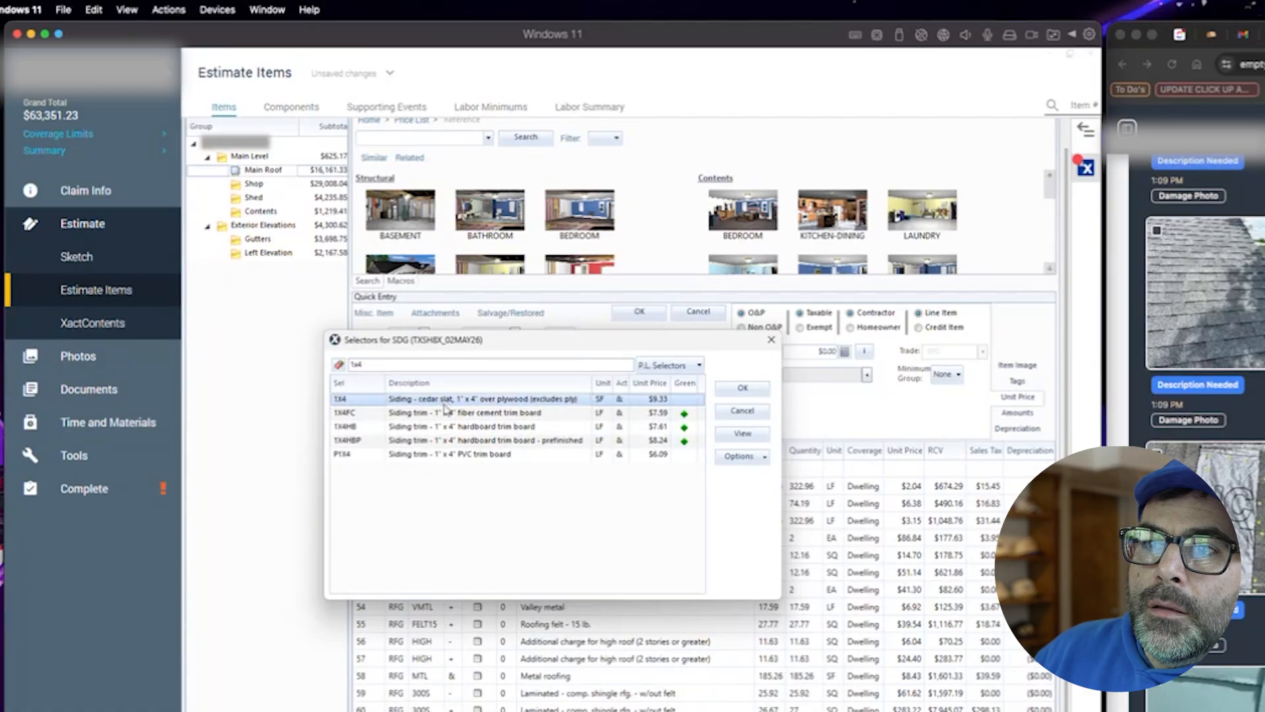
double_click(451, 427)
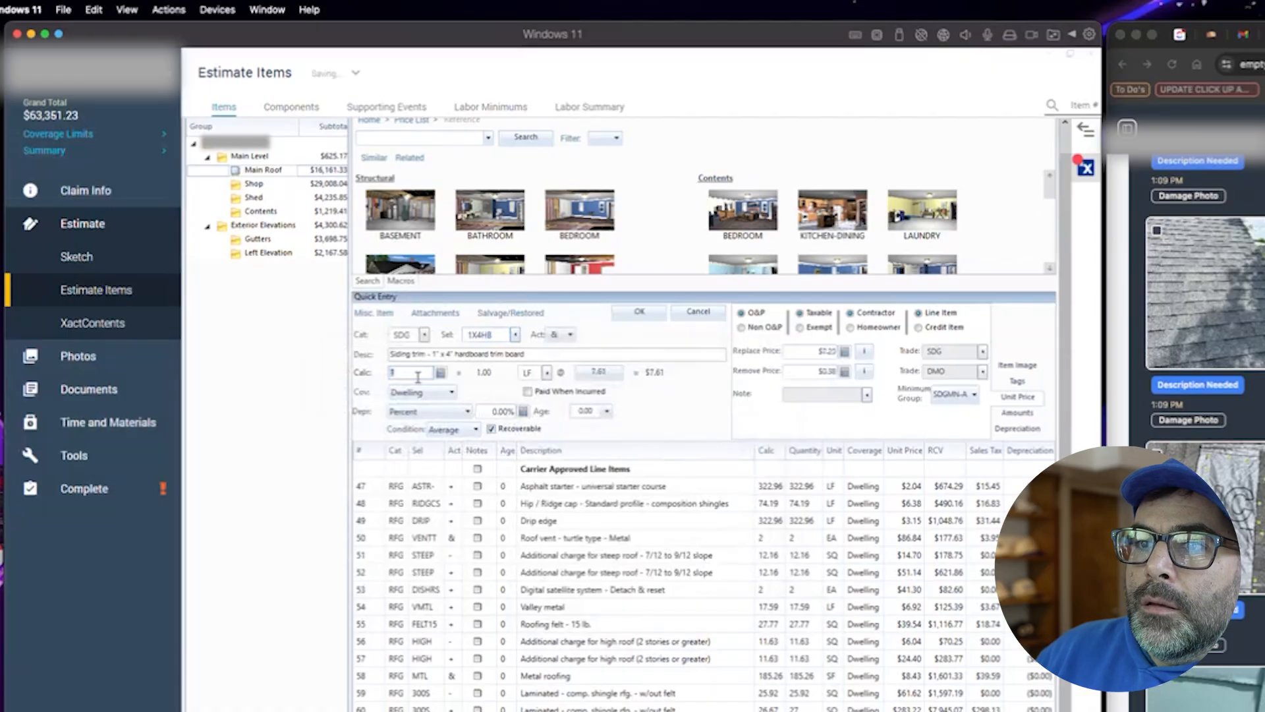
type("26")
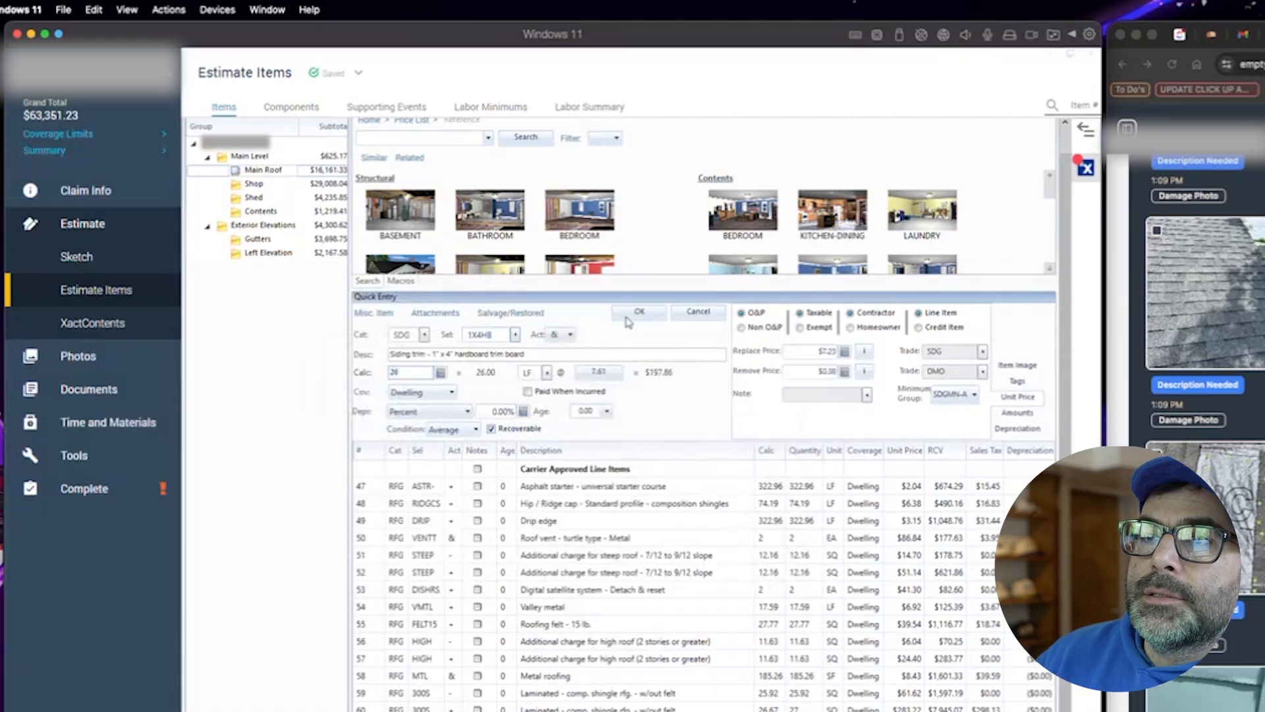
key("Return")
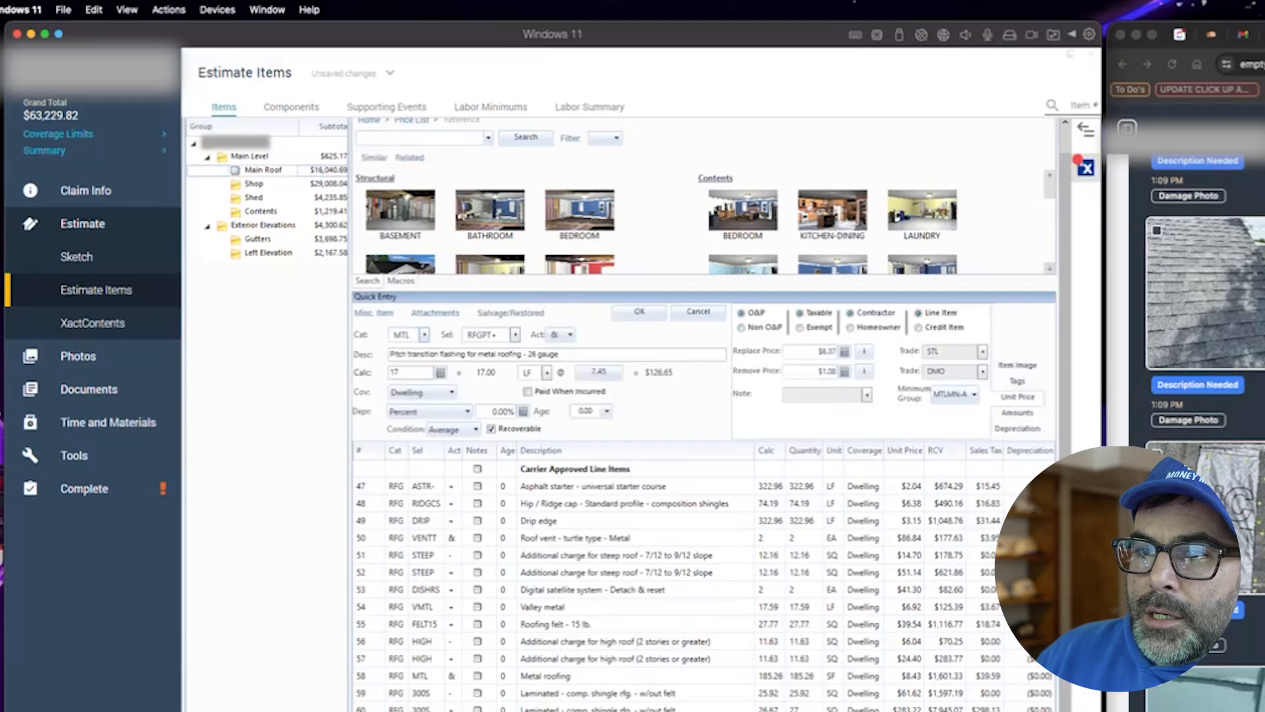
- Scroll through the inspection photos to review the siding and roof damage images
scroll(1205, 296, "down", 15)
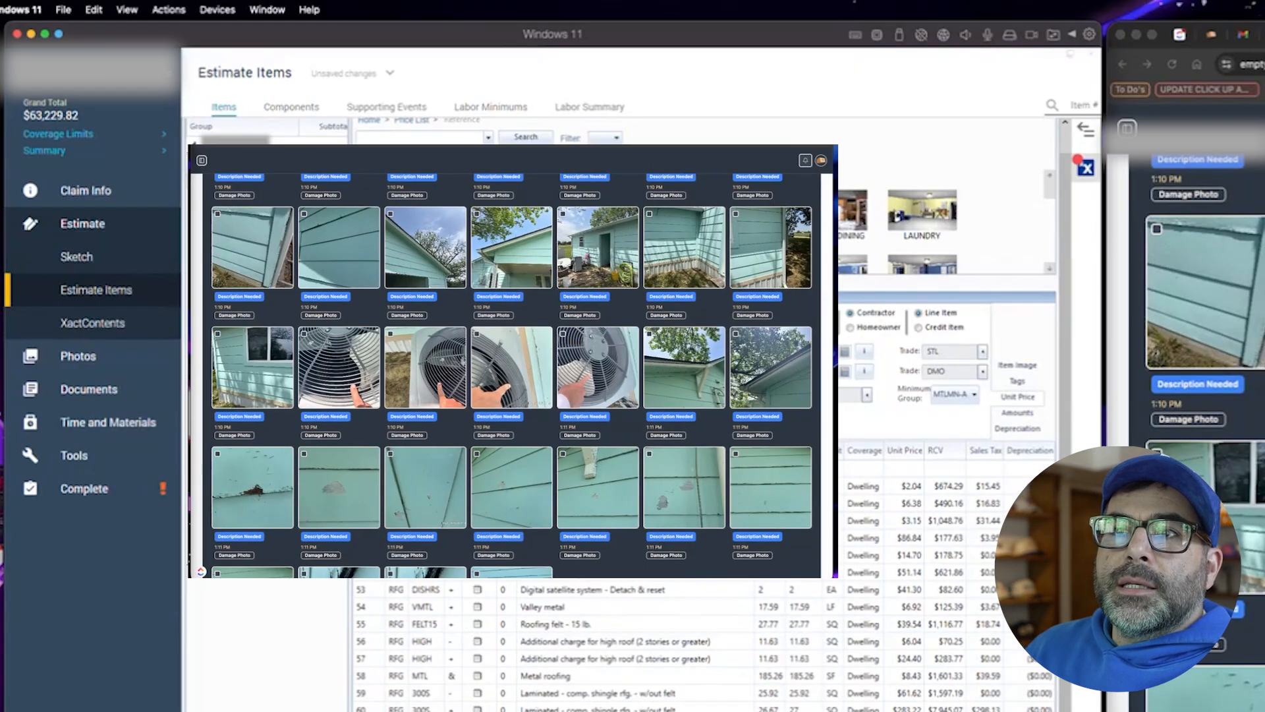
left_click(264, 395)
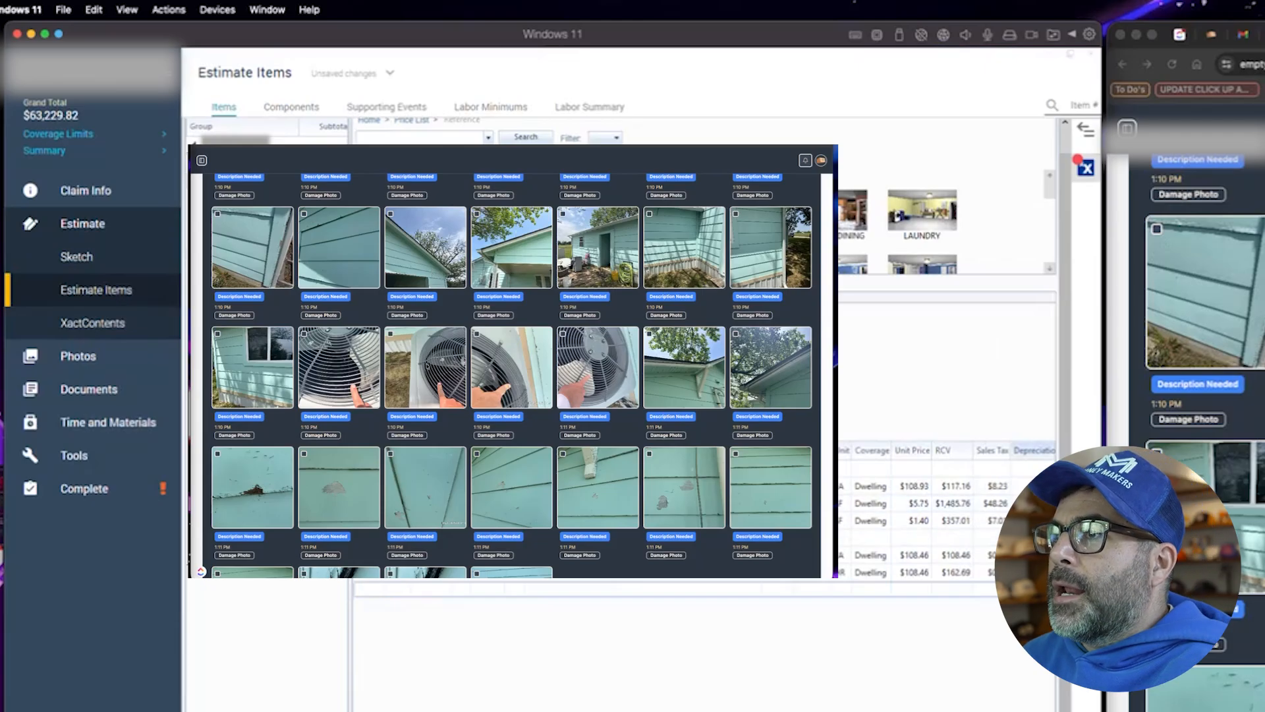
scroll(501, 424, "down", 5)
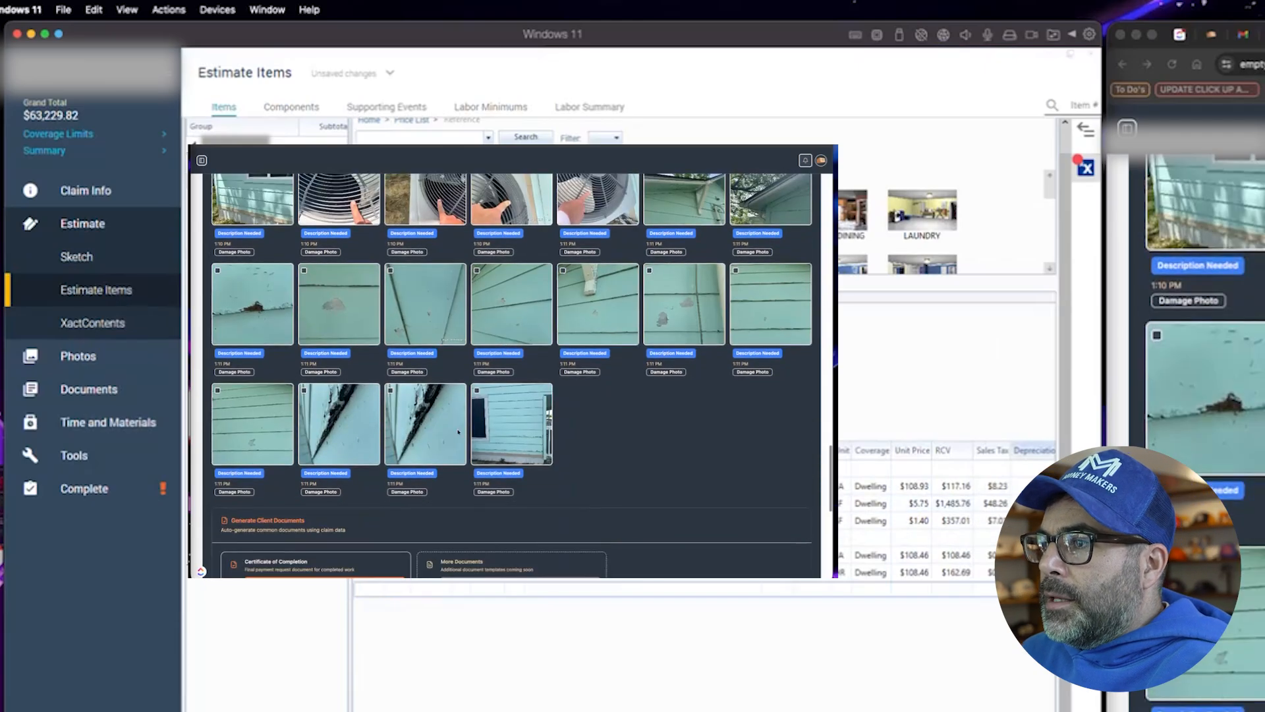
scroll(501, 424, "up", 3)
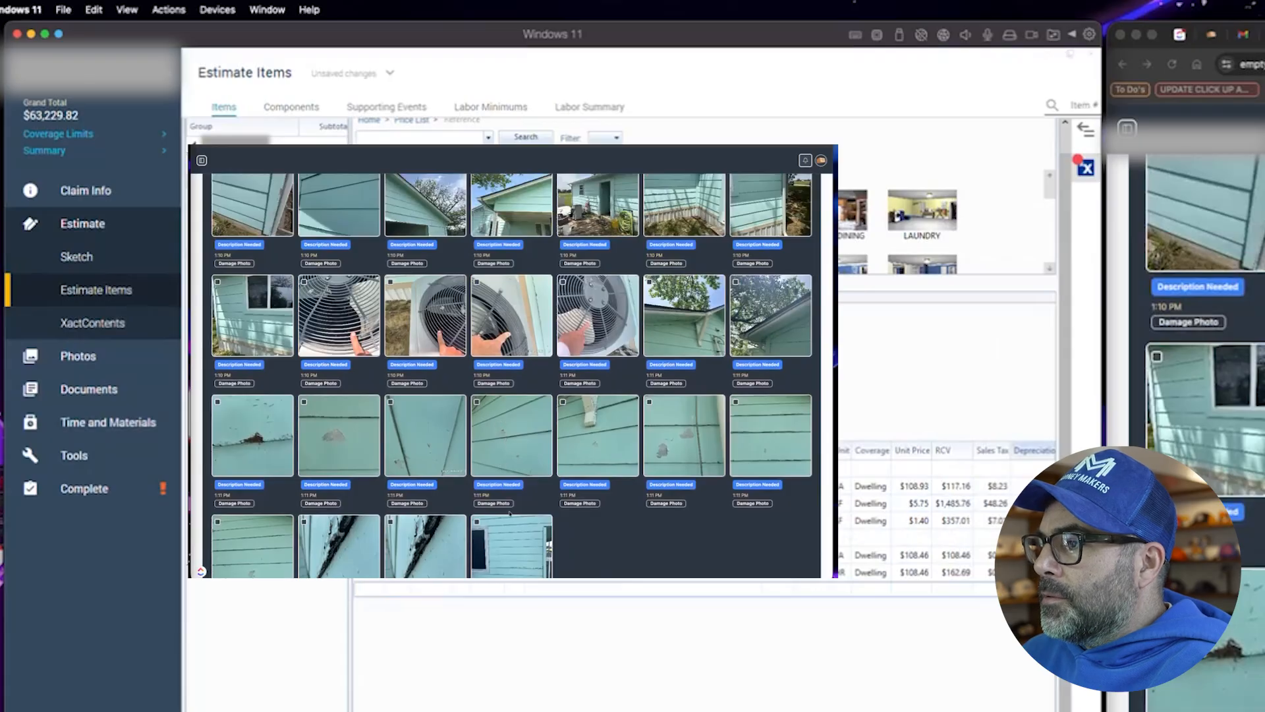
scroll(622, 502, "up", 5)
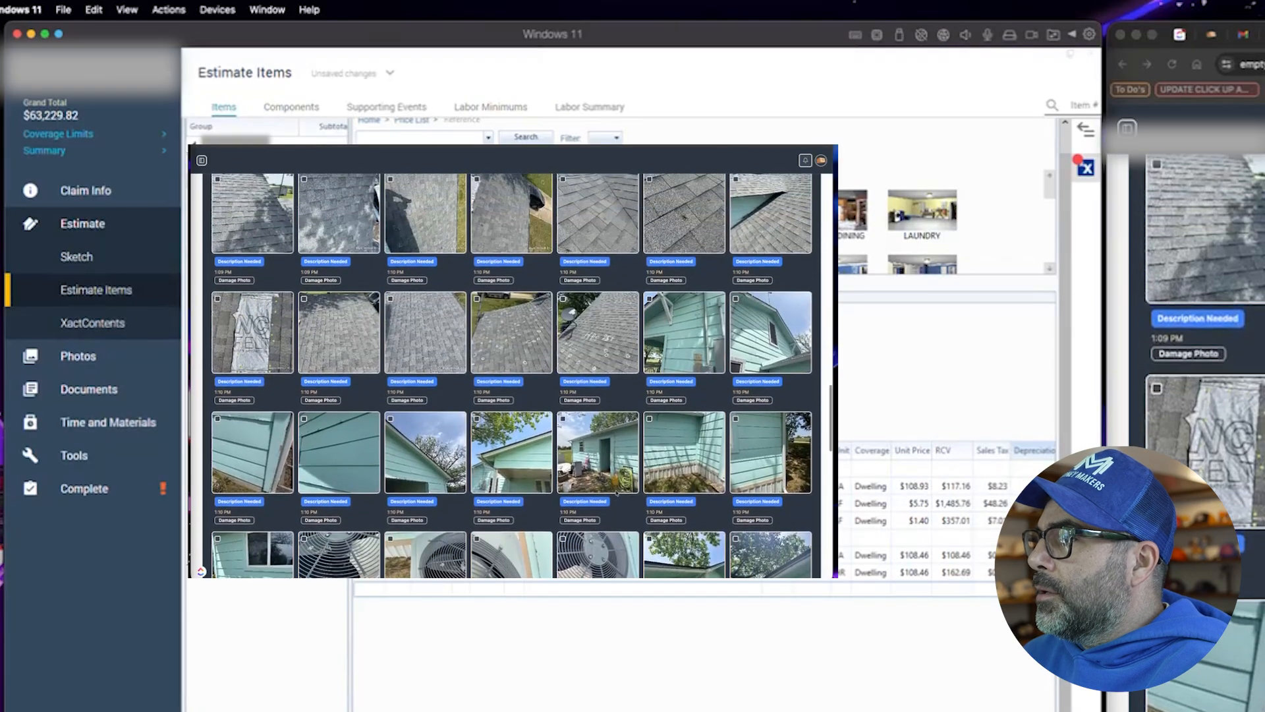
scroll(623, 521, "up", 8)
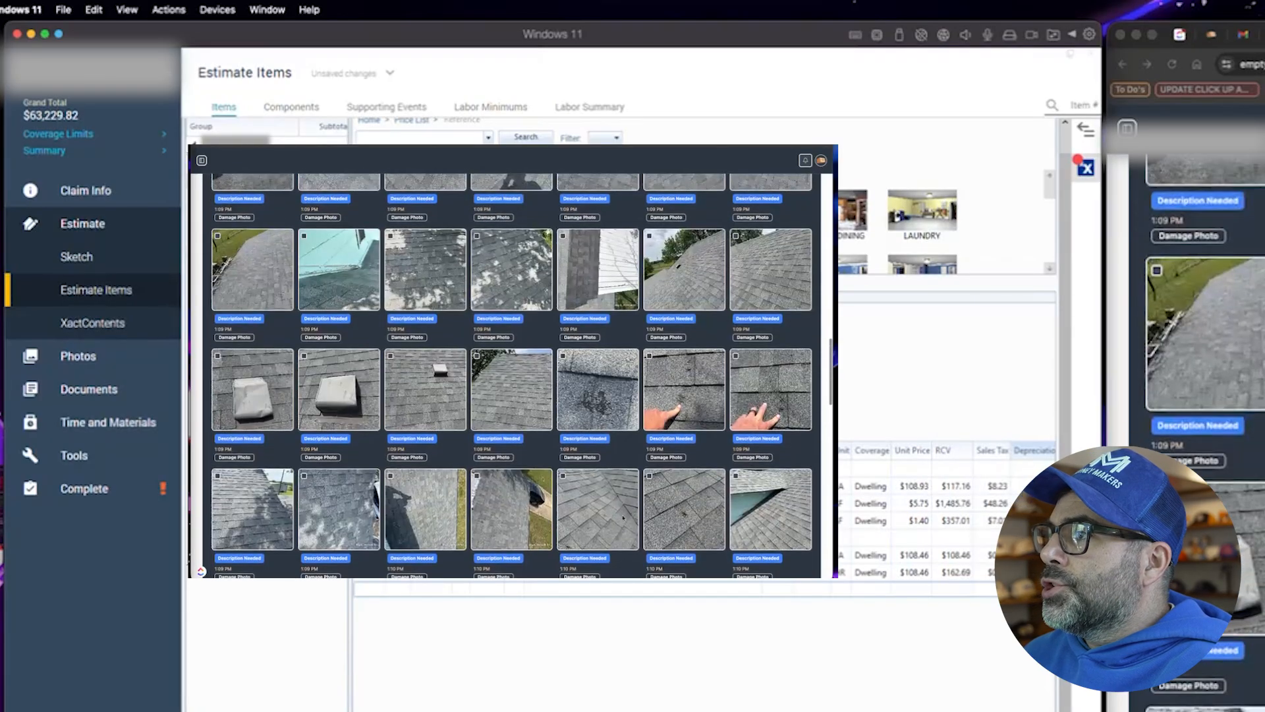
scroll(511, 369, "up", 10)
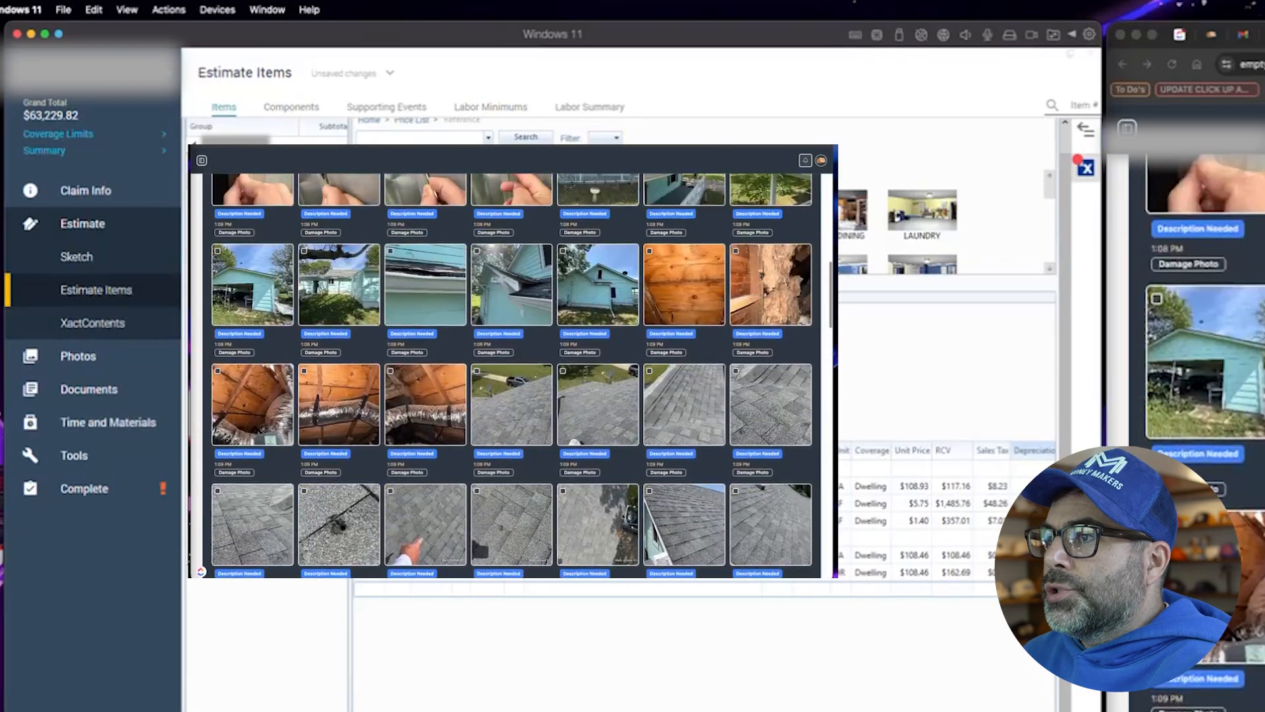
scroll(623, 515, "up", 3)
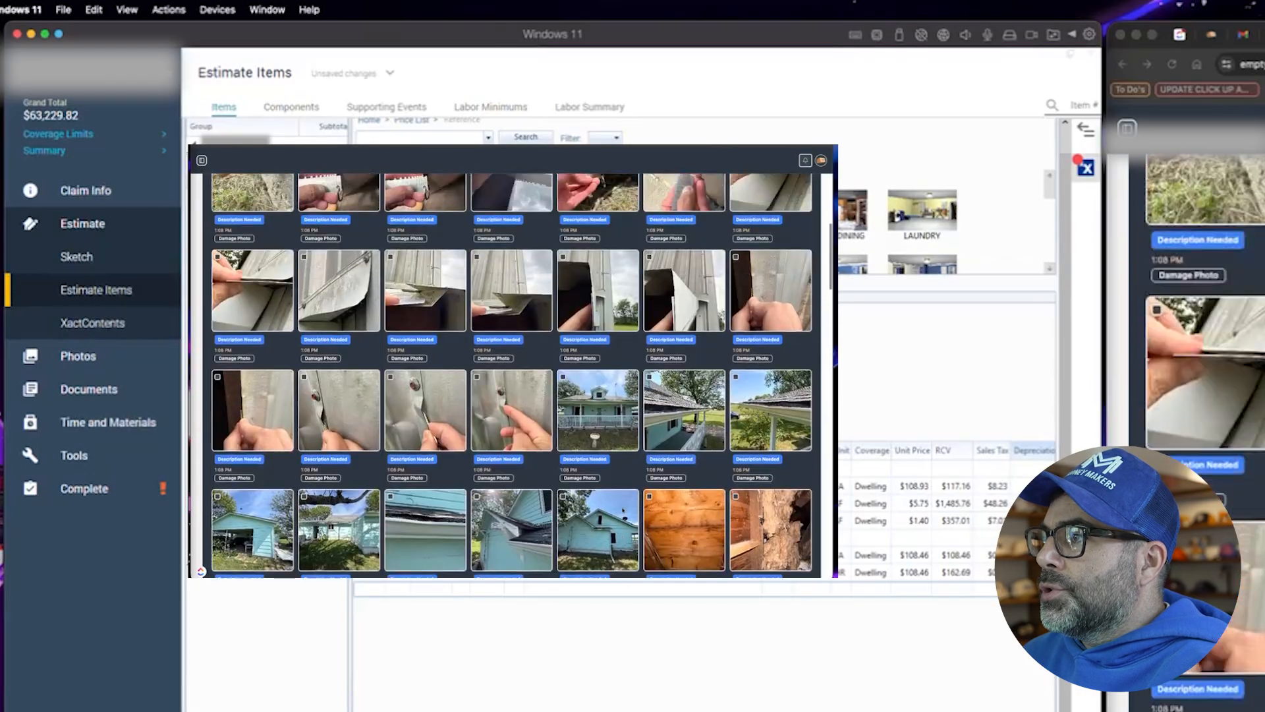
scroll(623, 510, "up", 5)
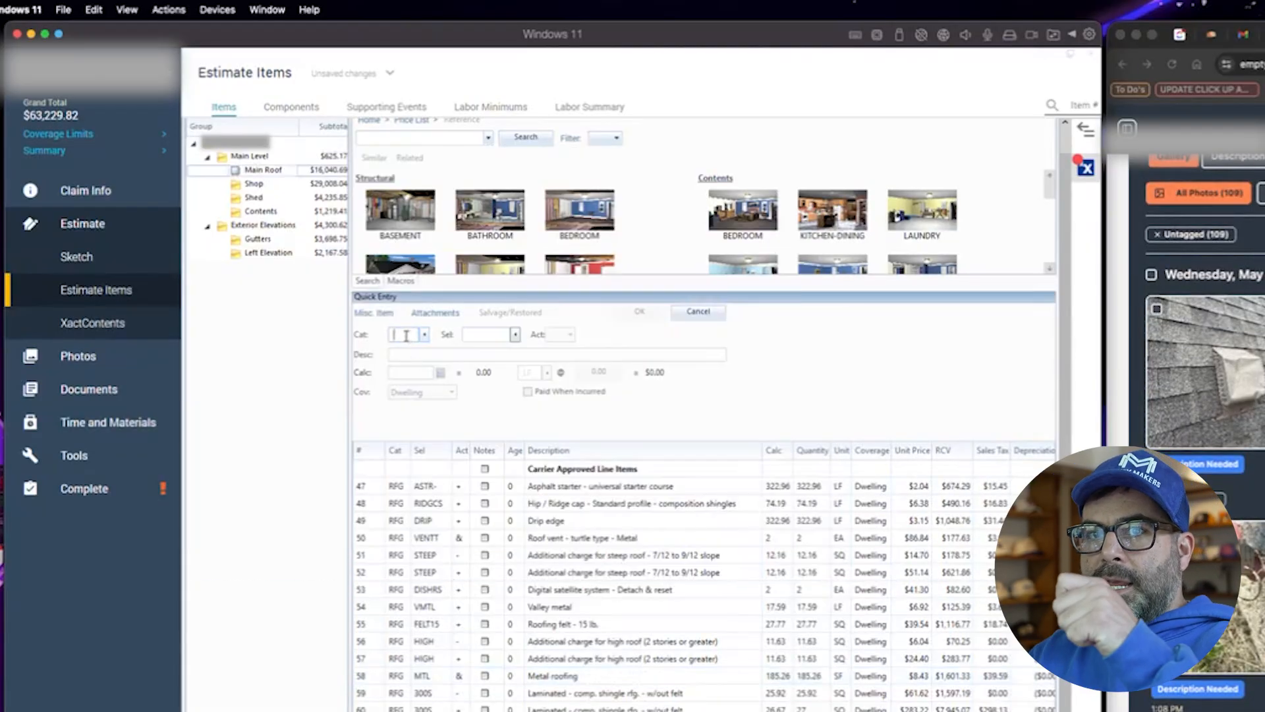
- Add a Sheathing - OSB - 1/2" line (RFG, SHW1/2) to the Main Roof estimate
type("RFG")
key("Tab")
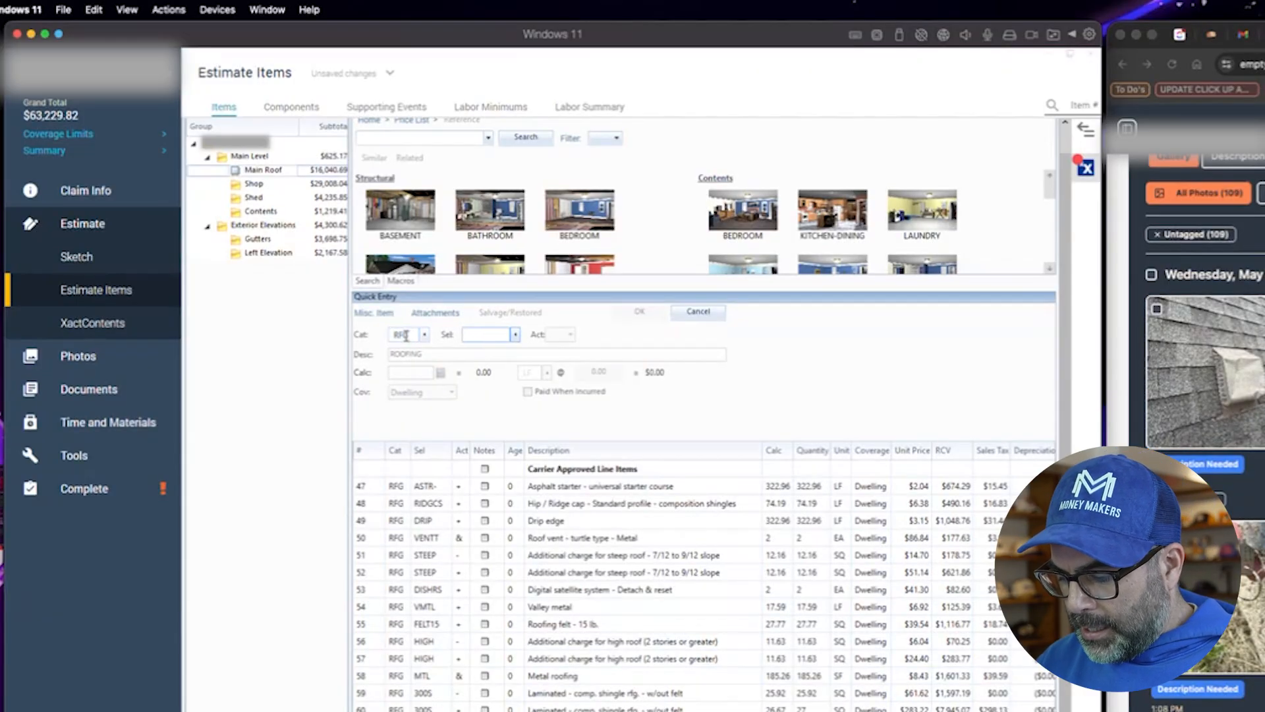
type("SHW1/2")
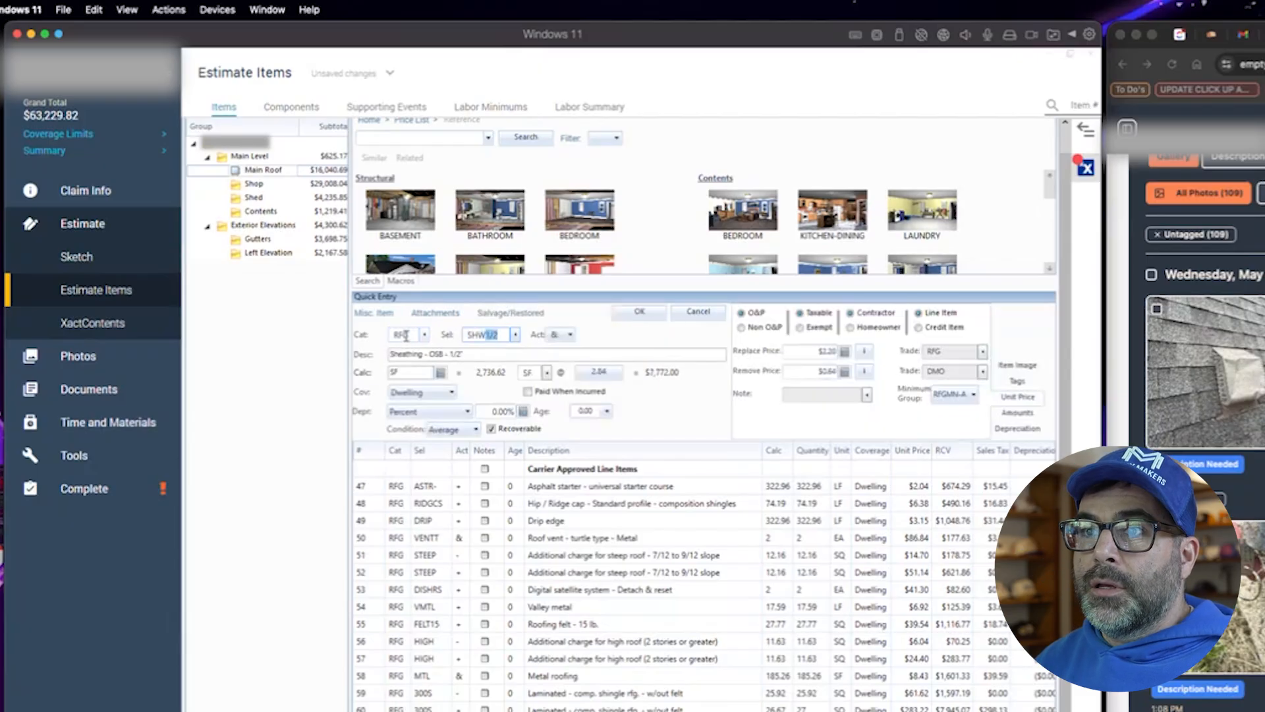
key("Tab")
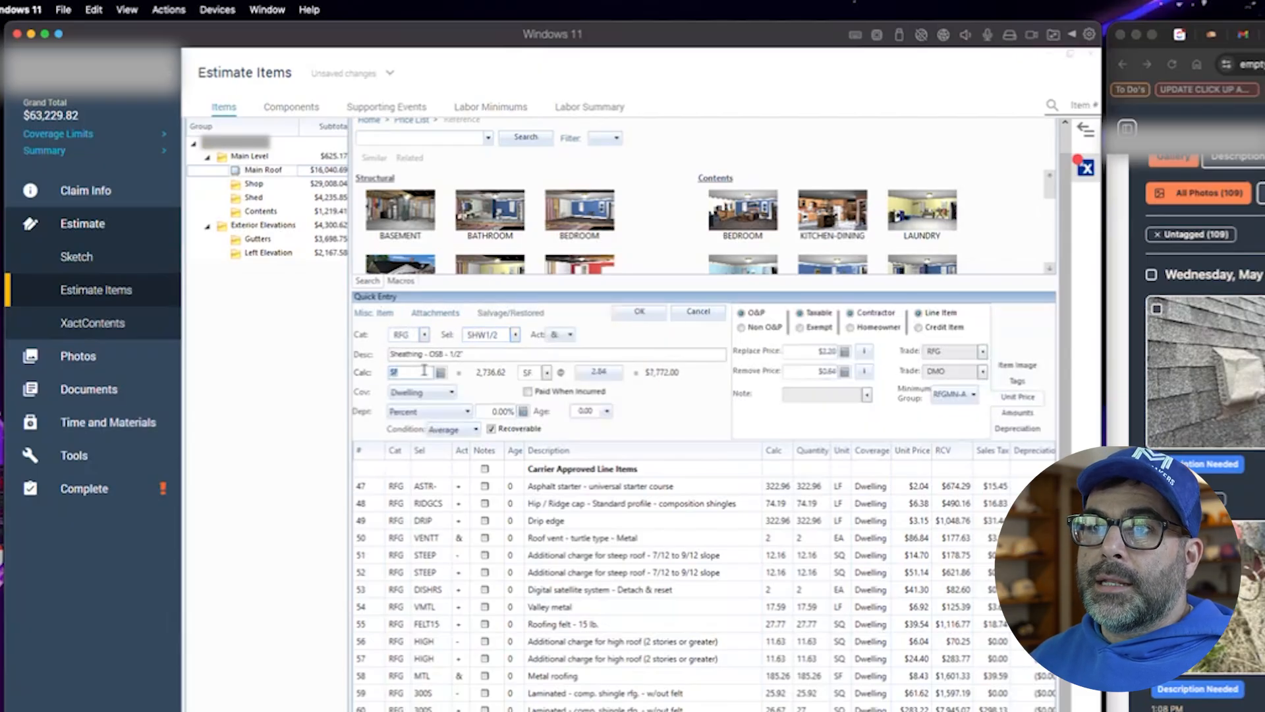
left_click(624, 314)
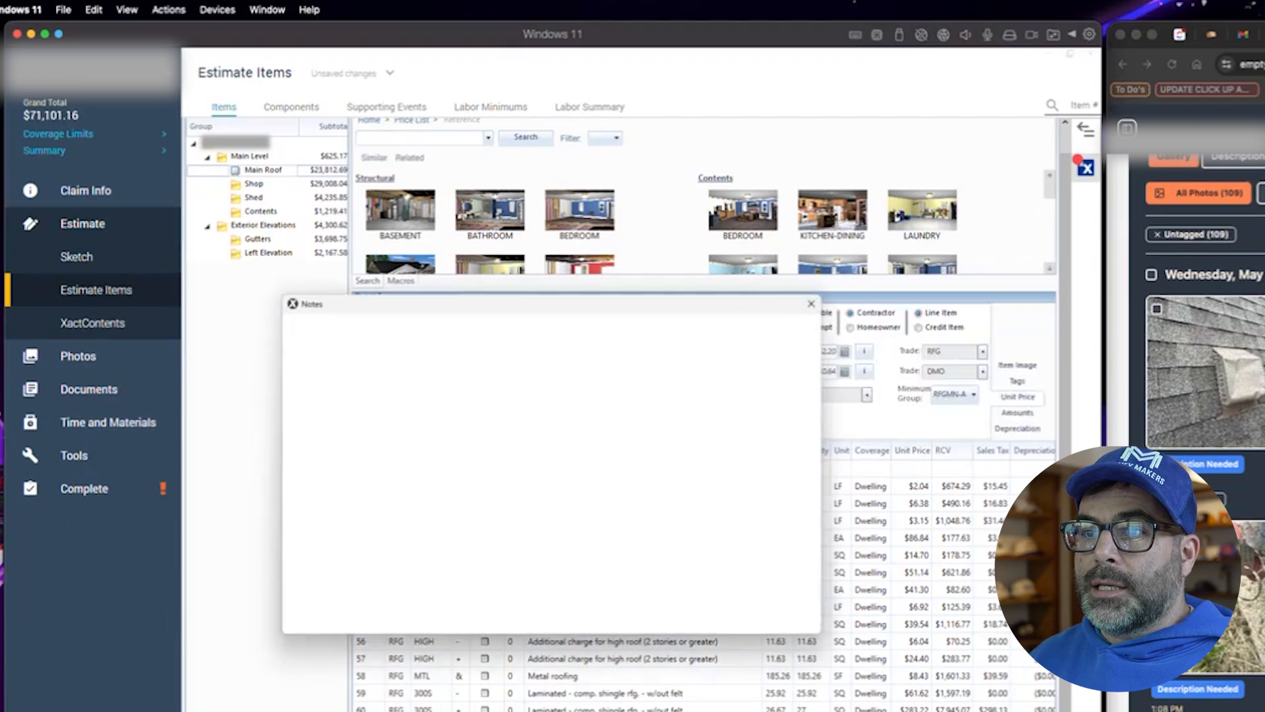
key("Escape")
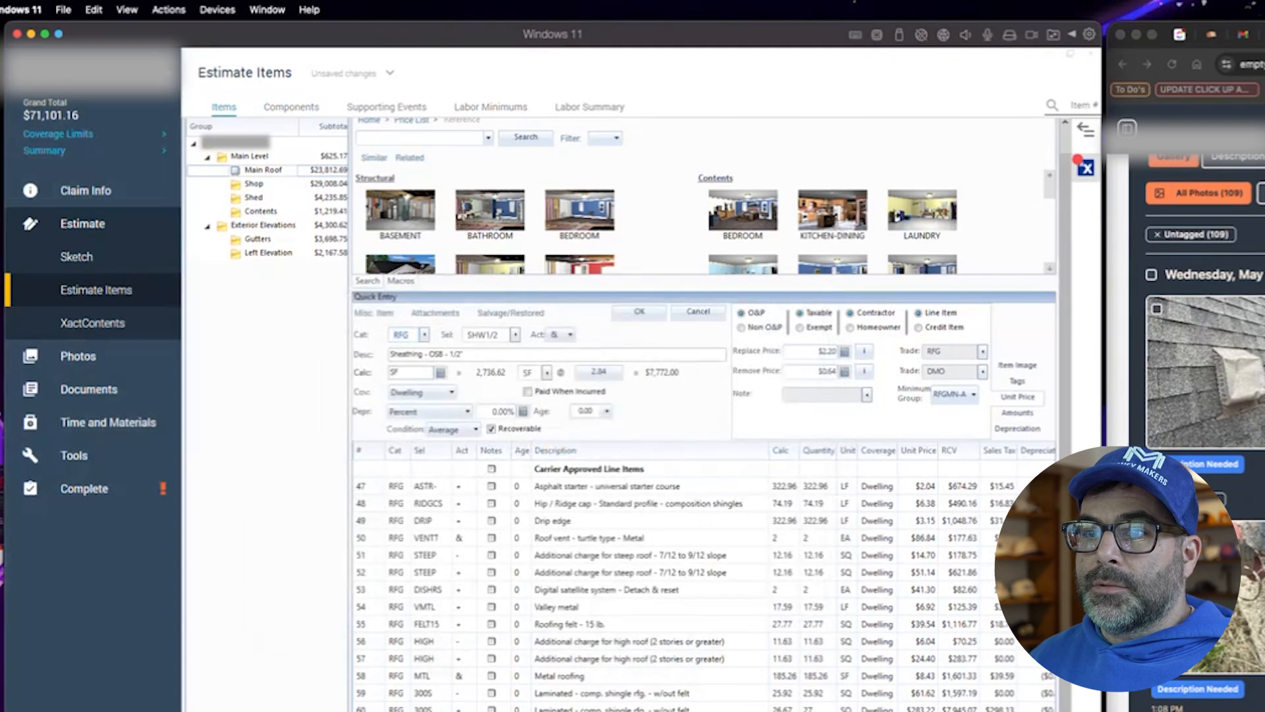
- Set the sheathing line's action to + and attach the note "Spaced Decking in att" to it
type("+")
key("Return")
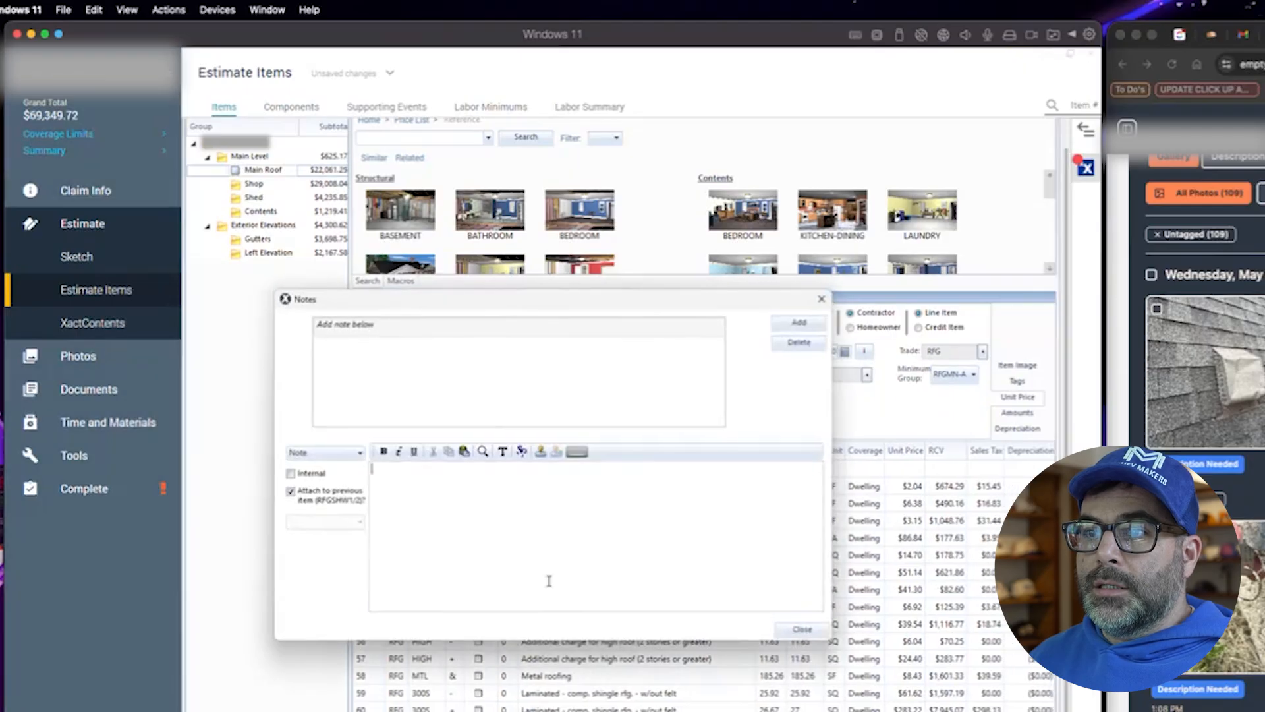
type("Space")
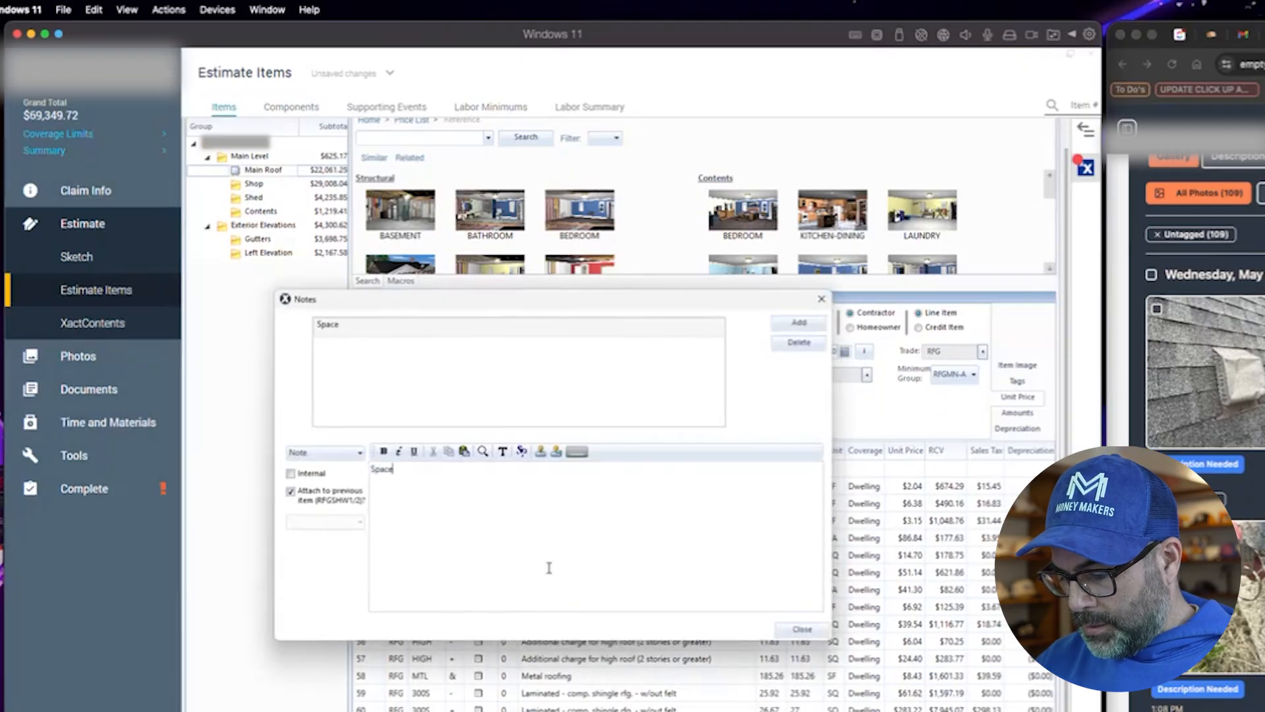
type("d Decking in attic")
left_click(799, 323)
left_click(802, 628)
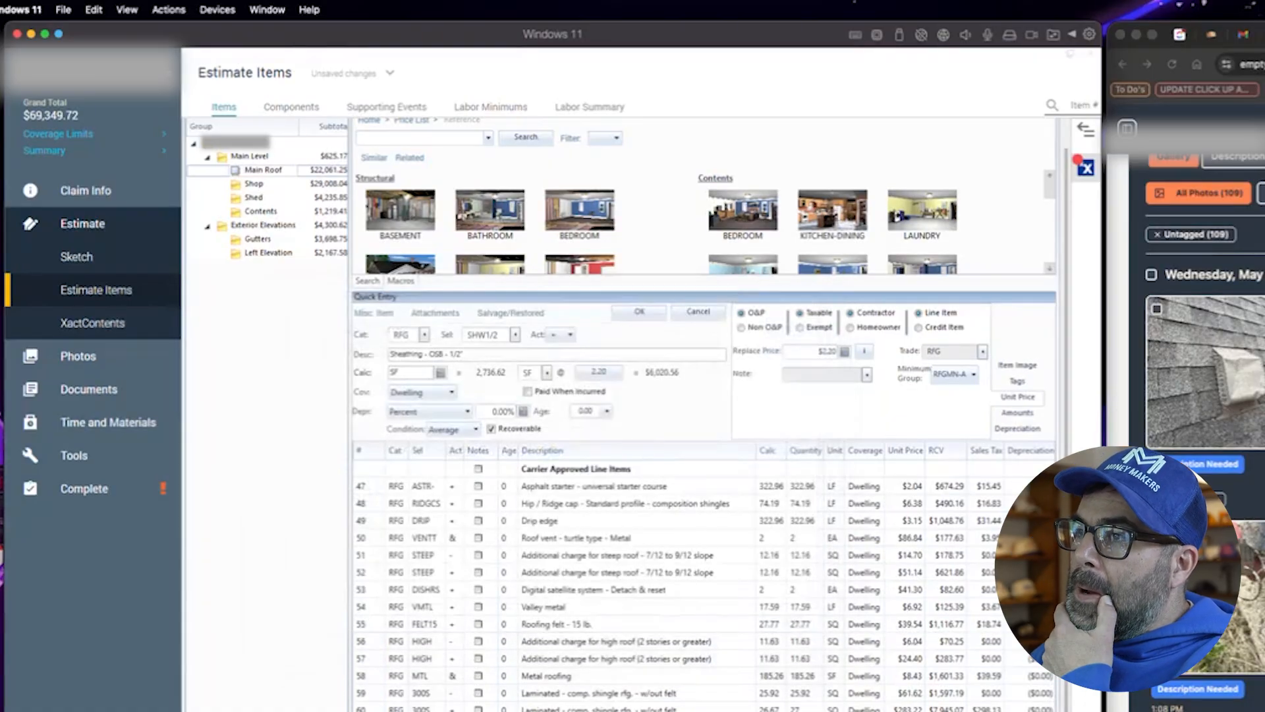
- Review the inspection photos of the roof, attic and siding, opening a porch roof and a wall photo
scroll(1205, 330, "down", 5)
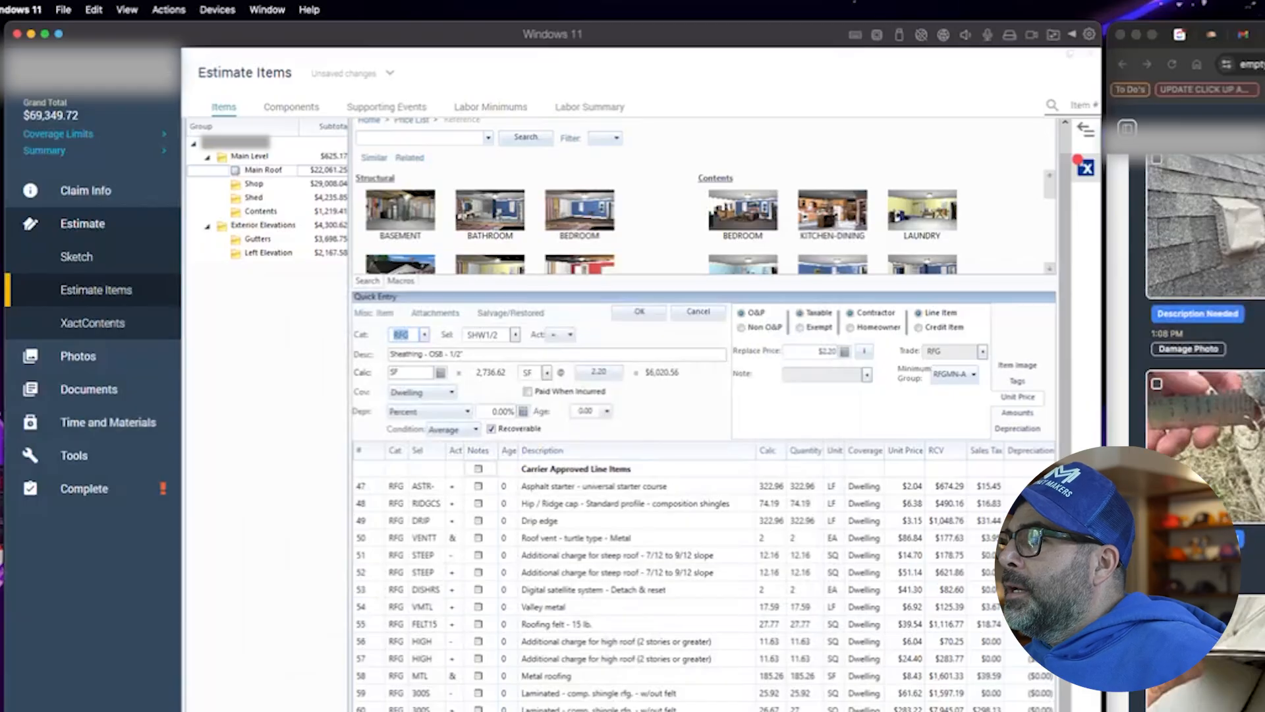
scroll(1205, 330, "down", 2)
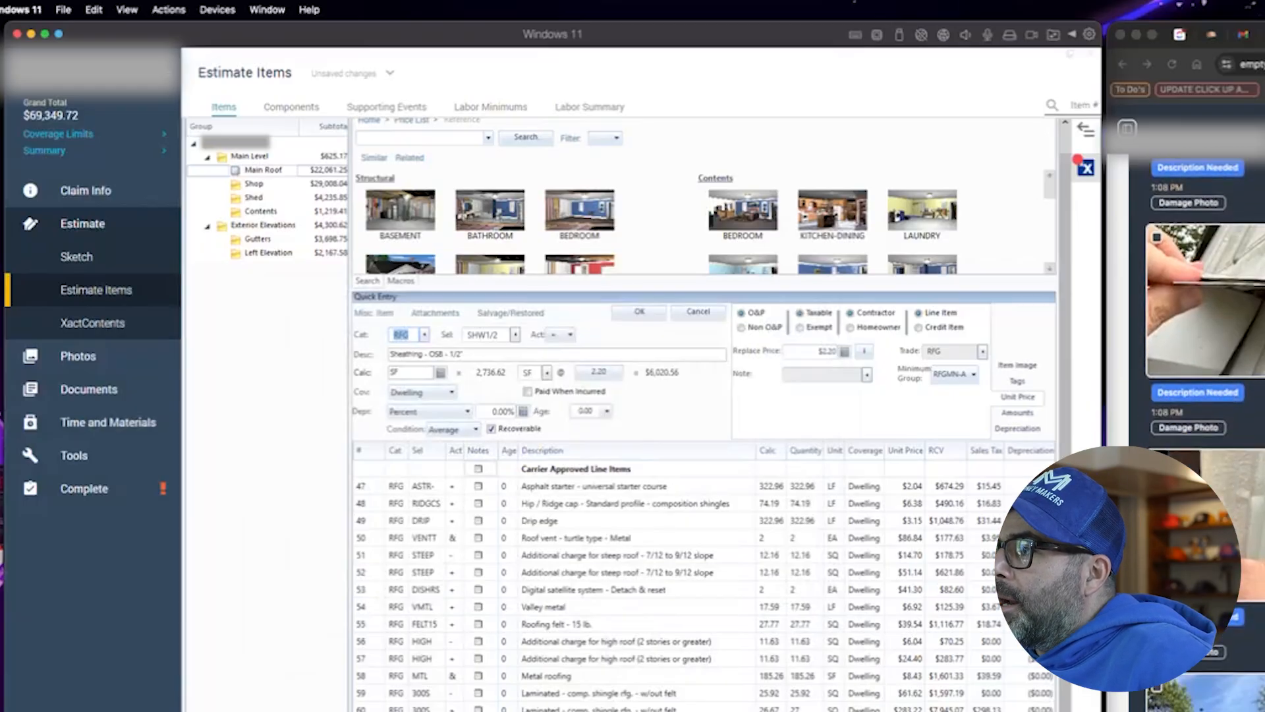
scroll(1205, 329, "down", 1)
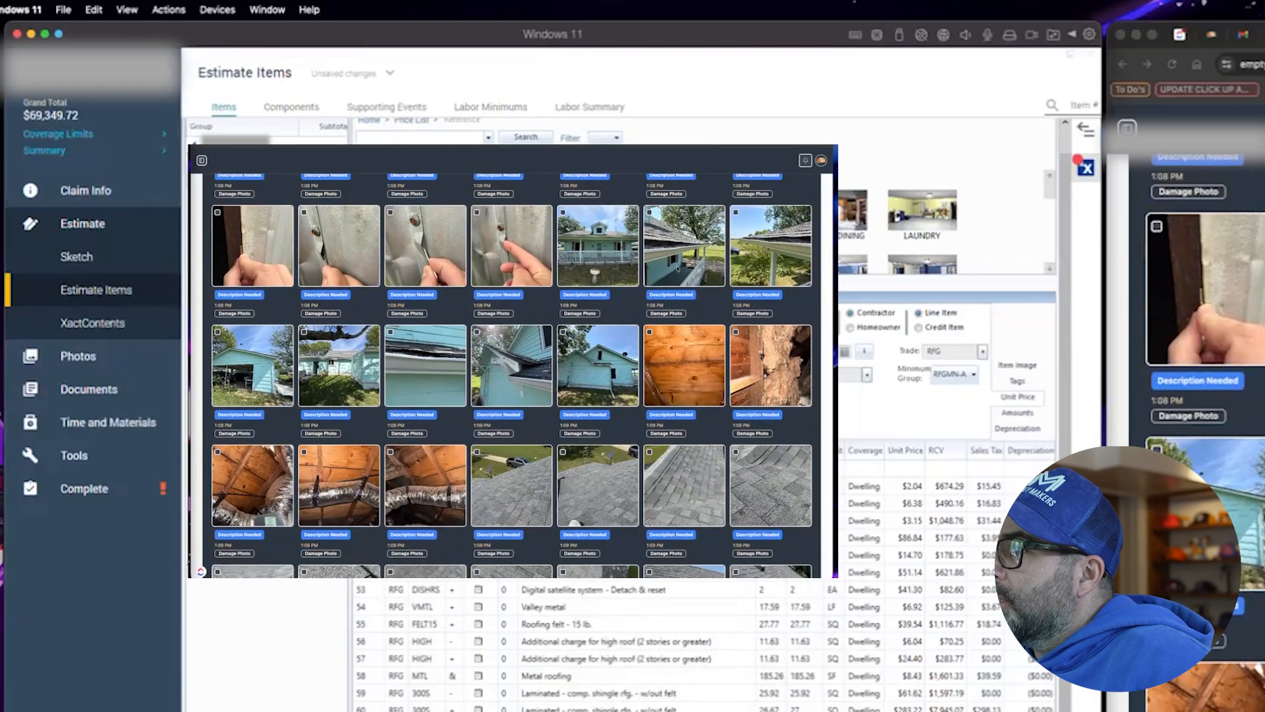
left_click(684, 245)
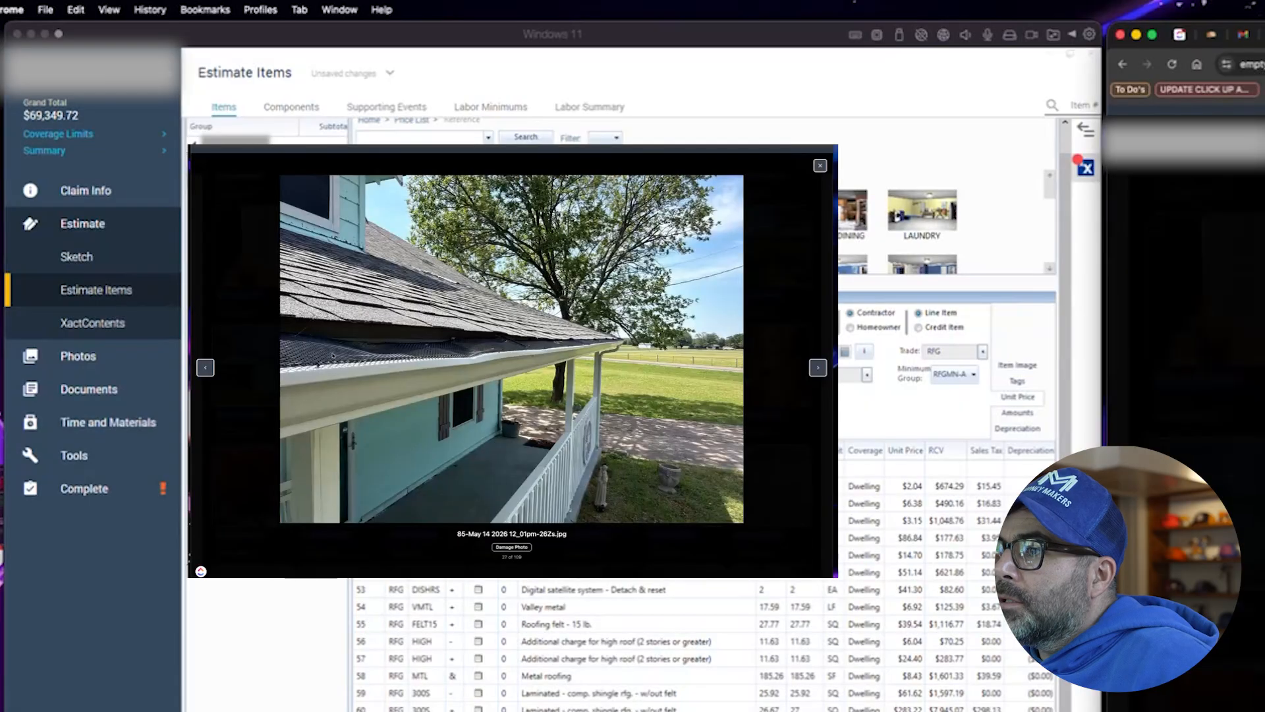
key("super+Tab")
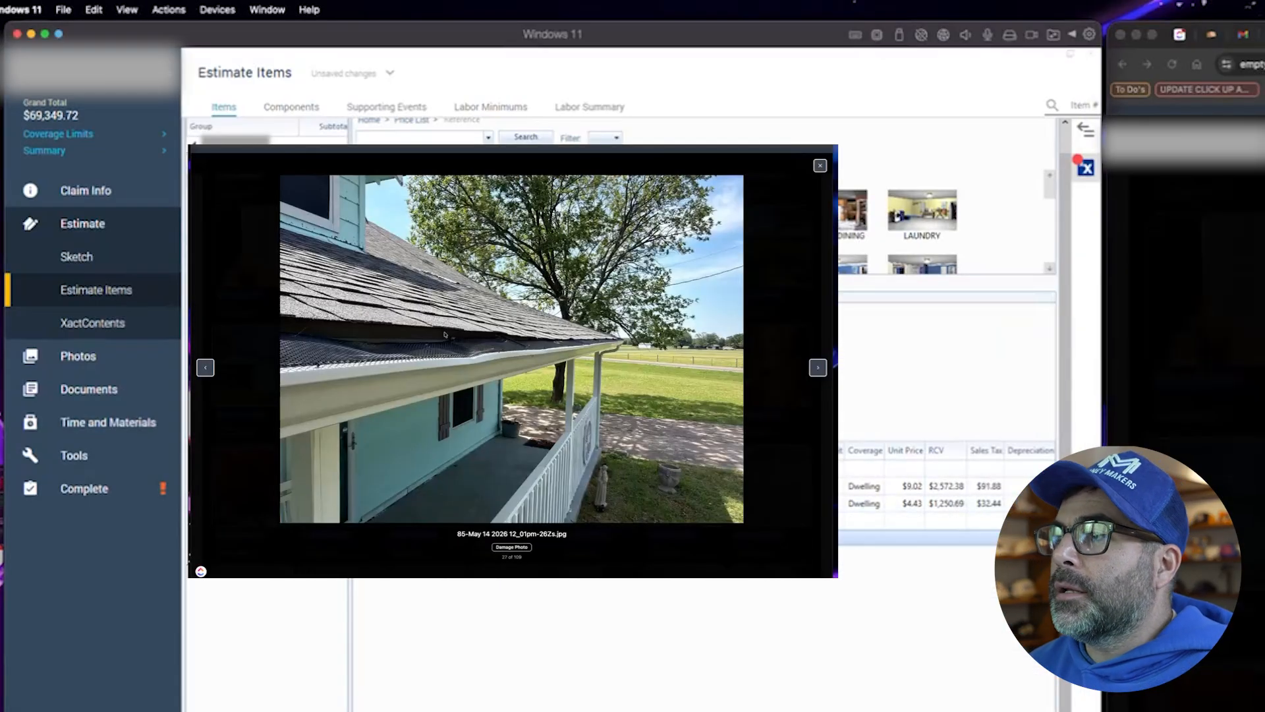
left_click(820, 165)
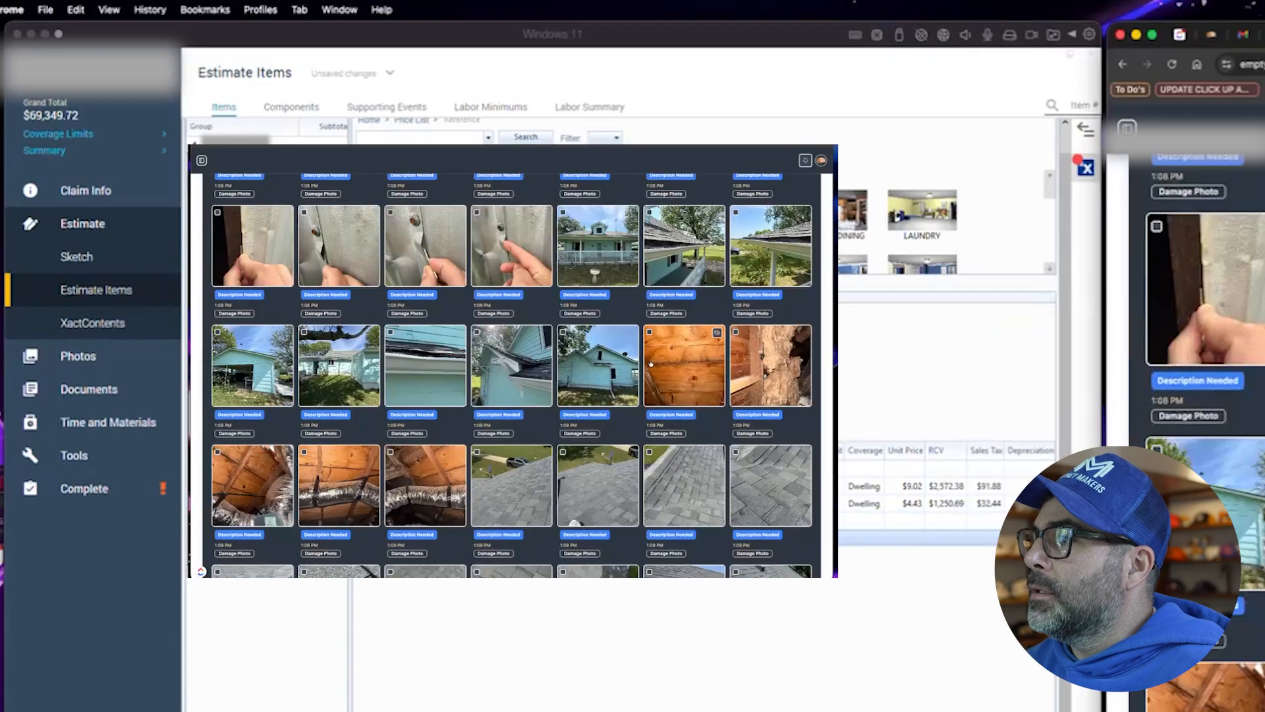
scroll(512, 376, "down", 2)
scroll(424, 400, "down", 10)
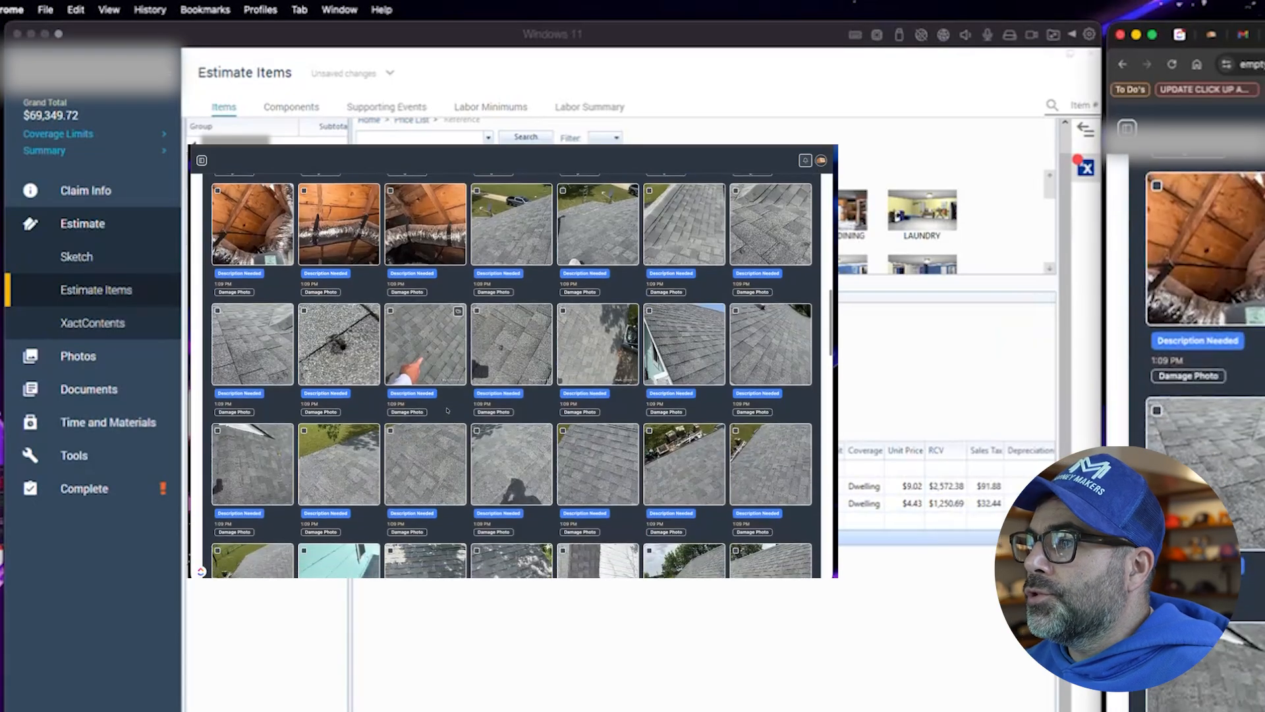
scroll(424, 400, "down", 5)
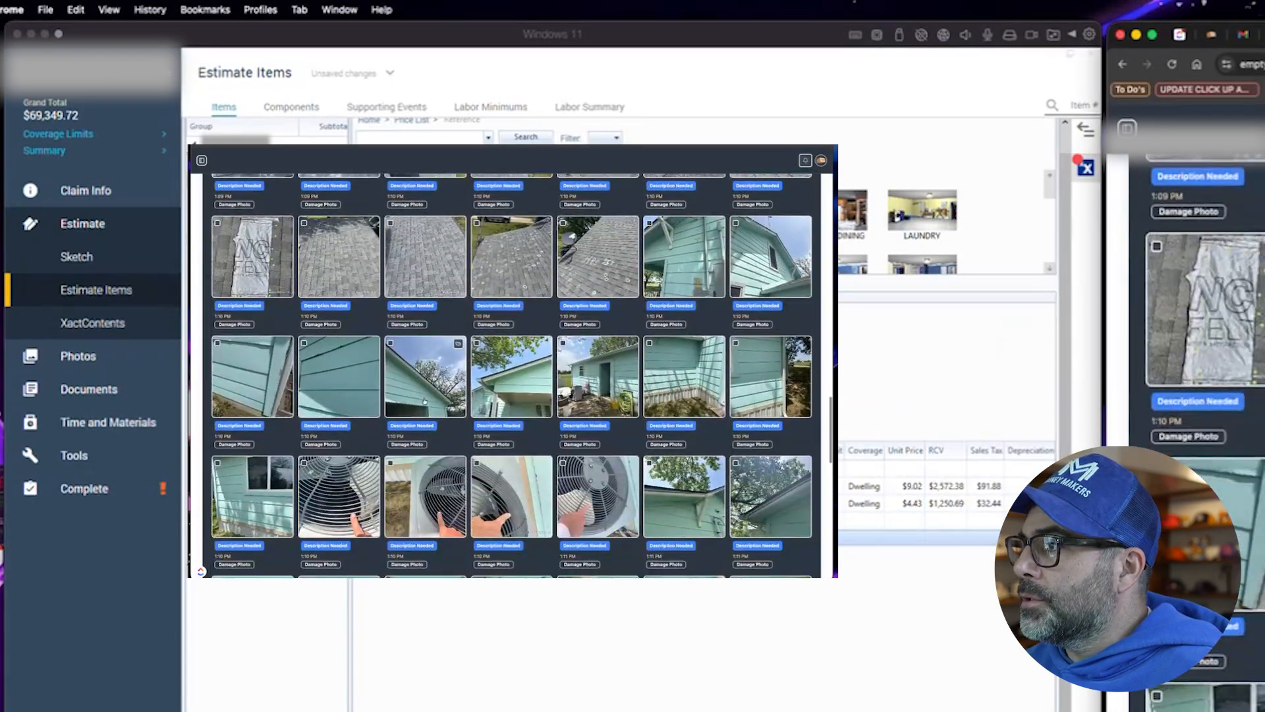
scroll(512, 375, "down", 3)
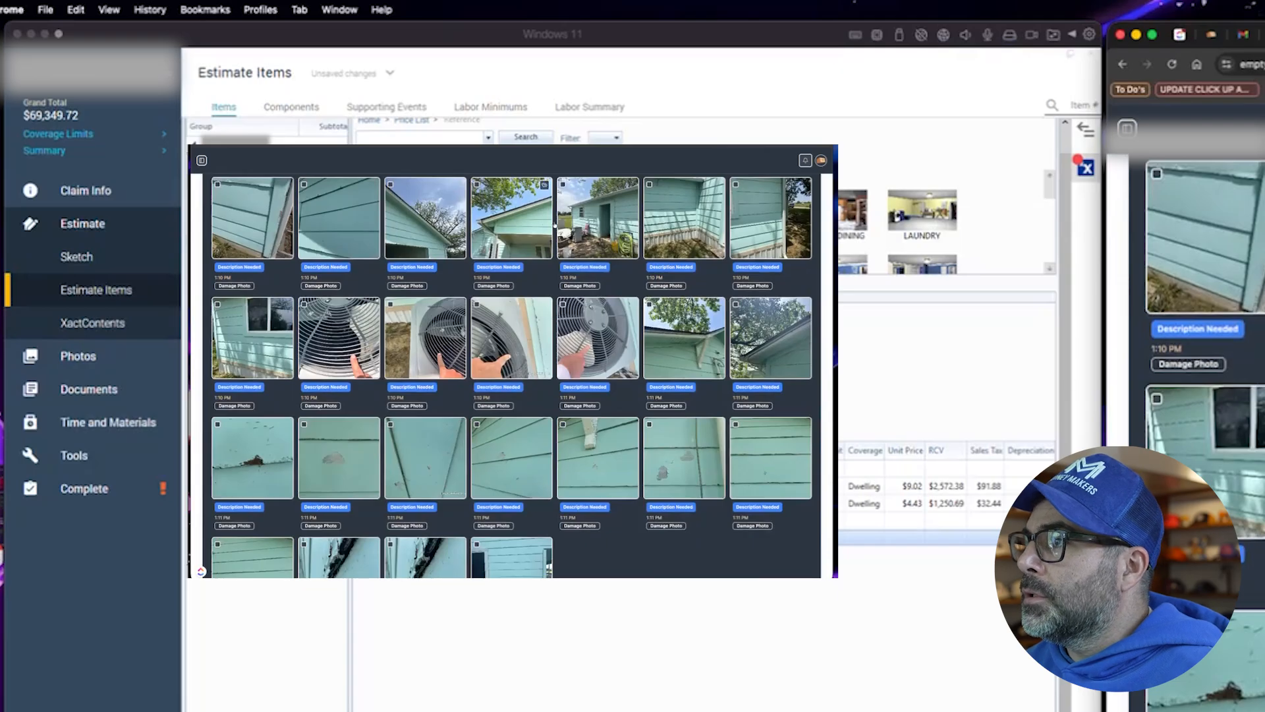
left_click(715, 184)
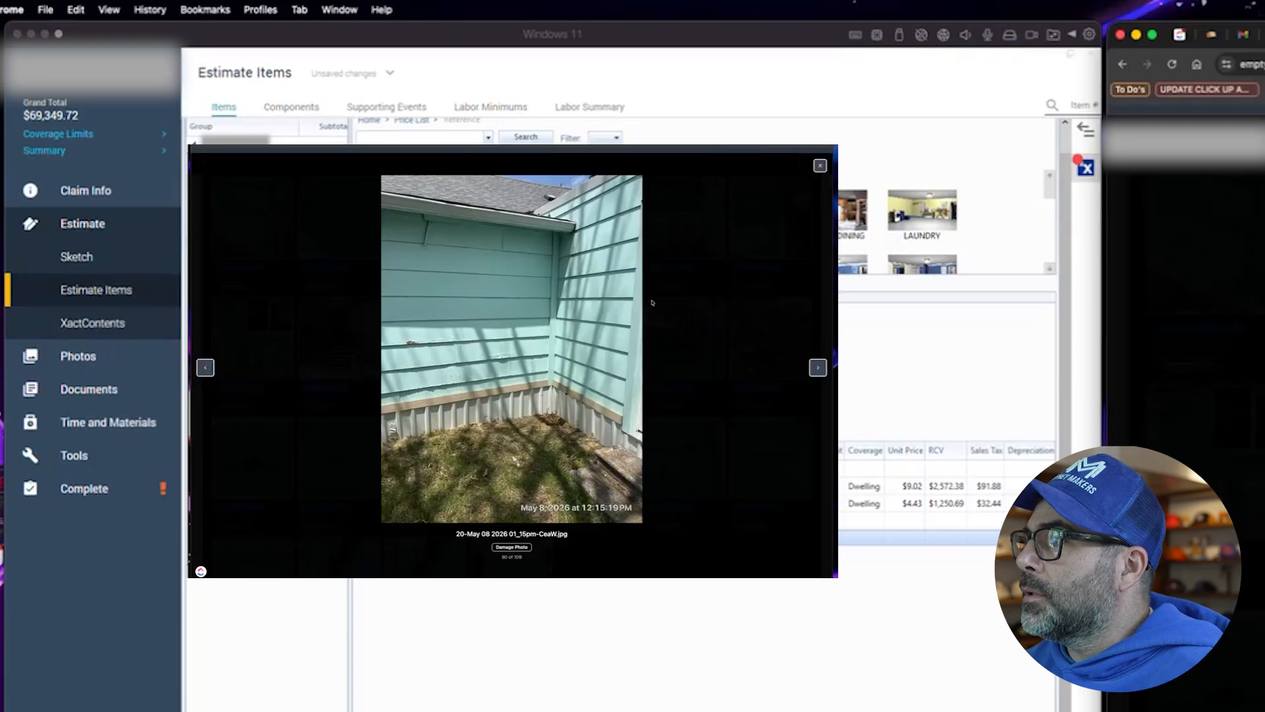
left_click(820, 165)
scroll(556, 425, "down", 6)
scroll(556, 425, "up", 15)
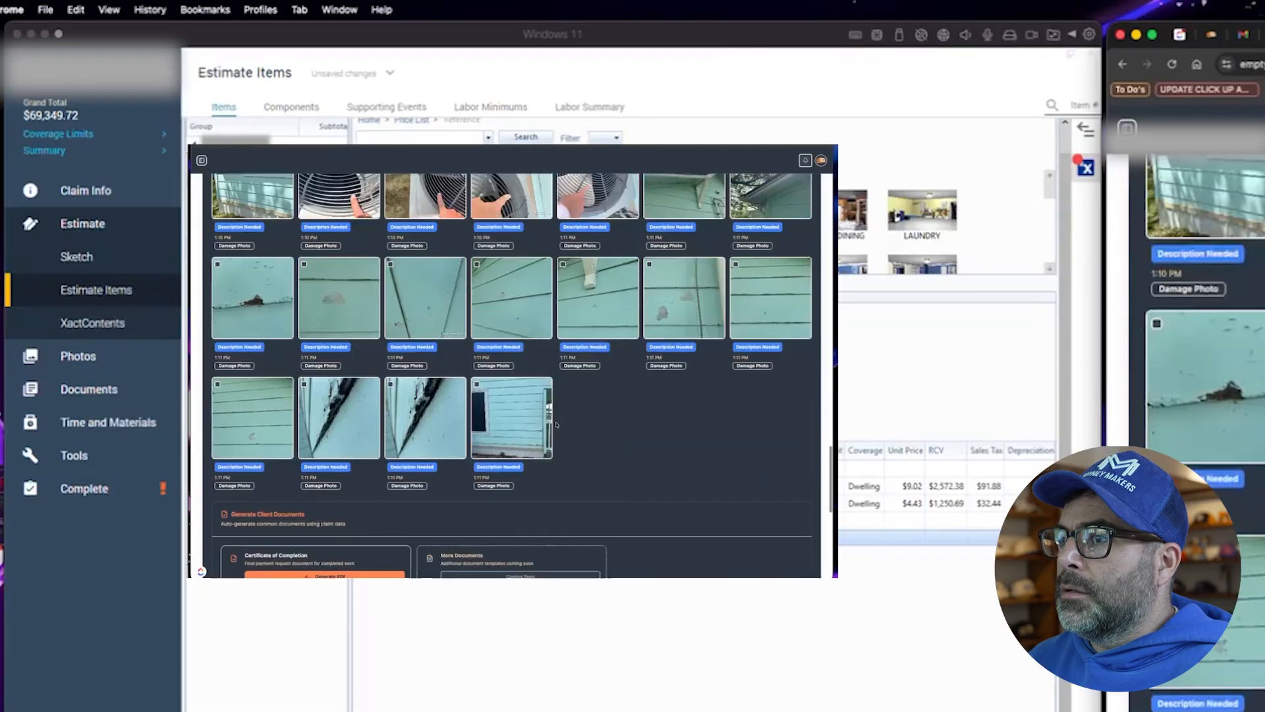
scroll(563, 431, "up", 10)
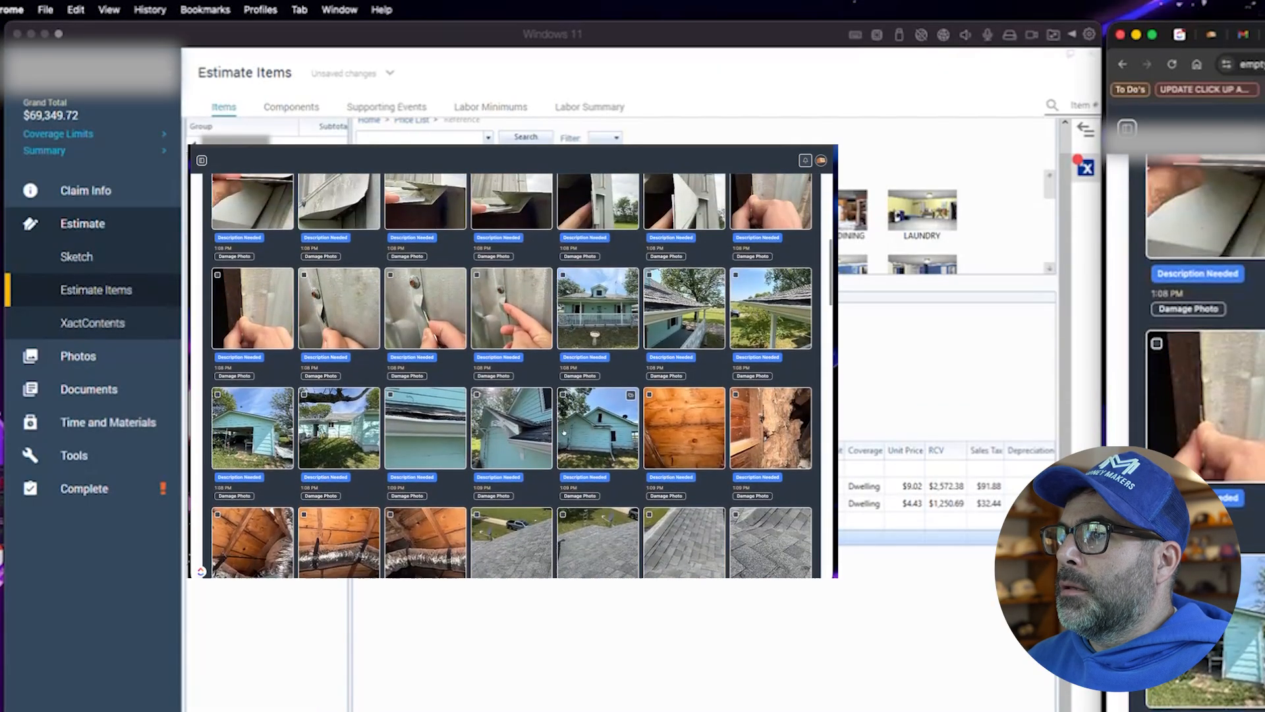
scroll(565, 433, "up", 3)
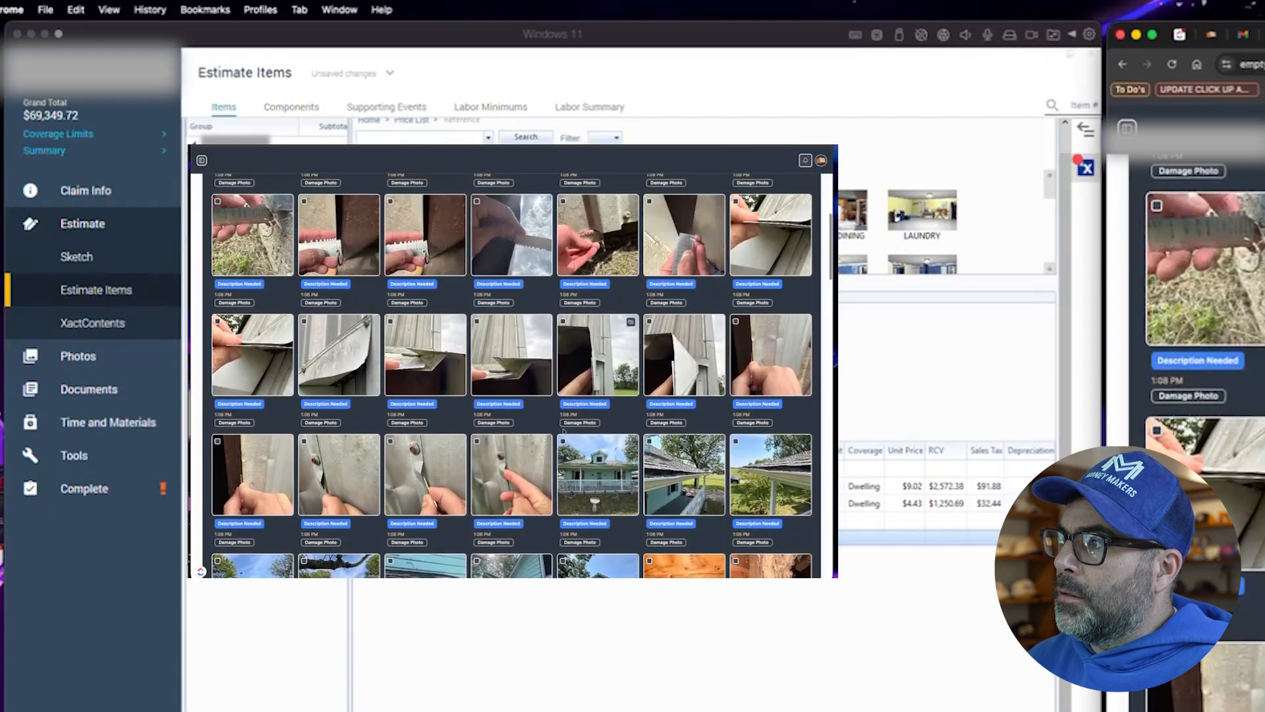
scroll(563, 431, "down", 3)
left_click(566, 428)
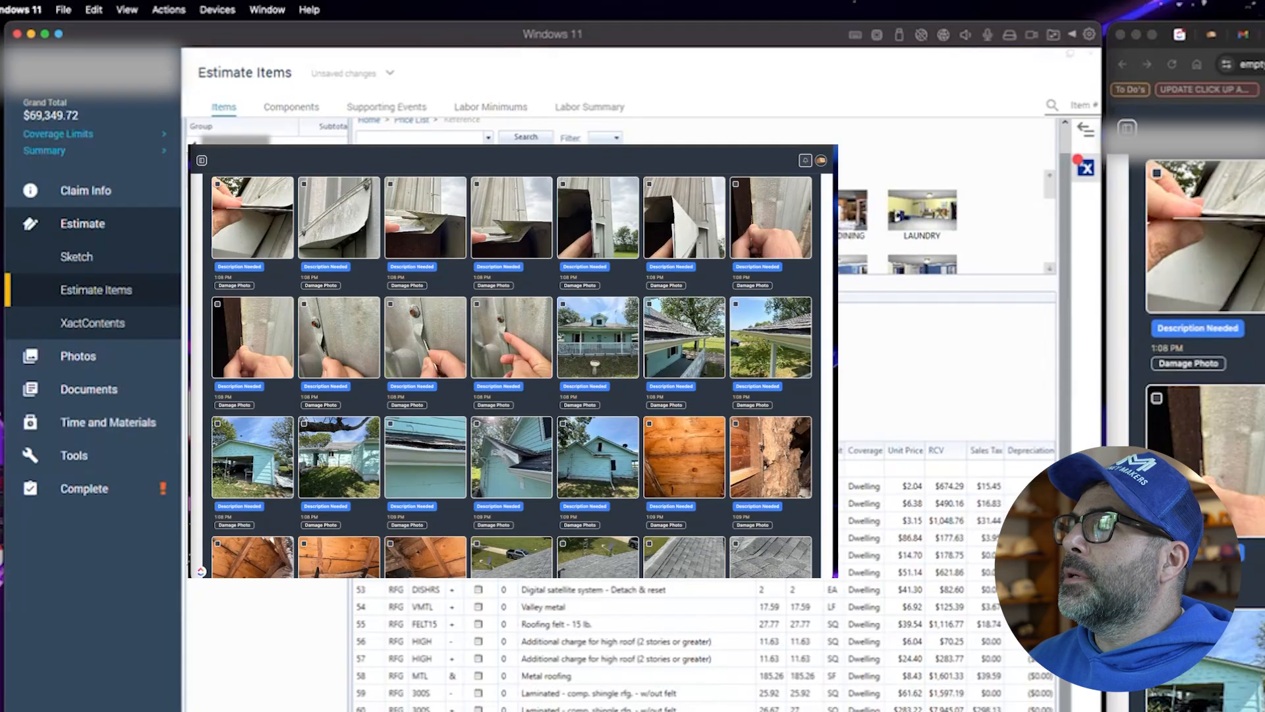
left_click(1211, 34)
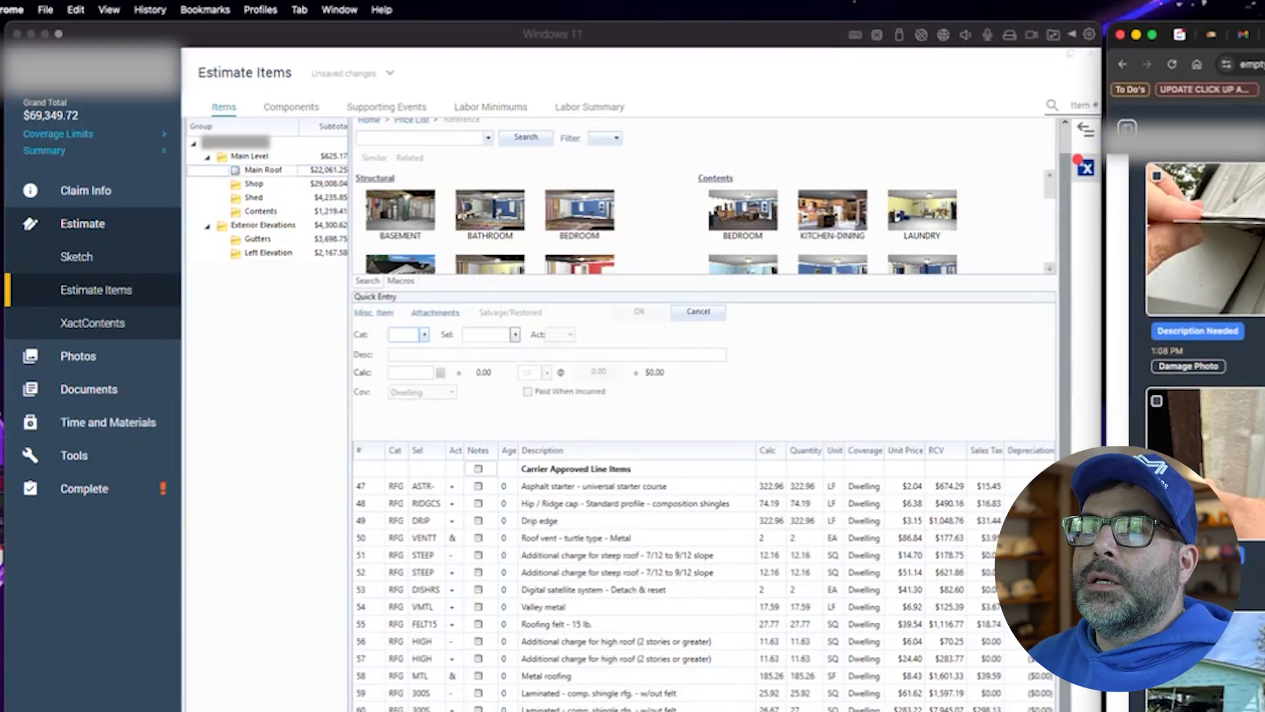
- Paste a Supplement Line Items header at the top of the Main Level group's line items
left_click(275, 361)
left_click(263, 159)
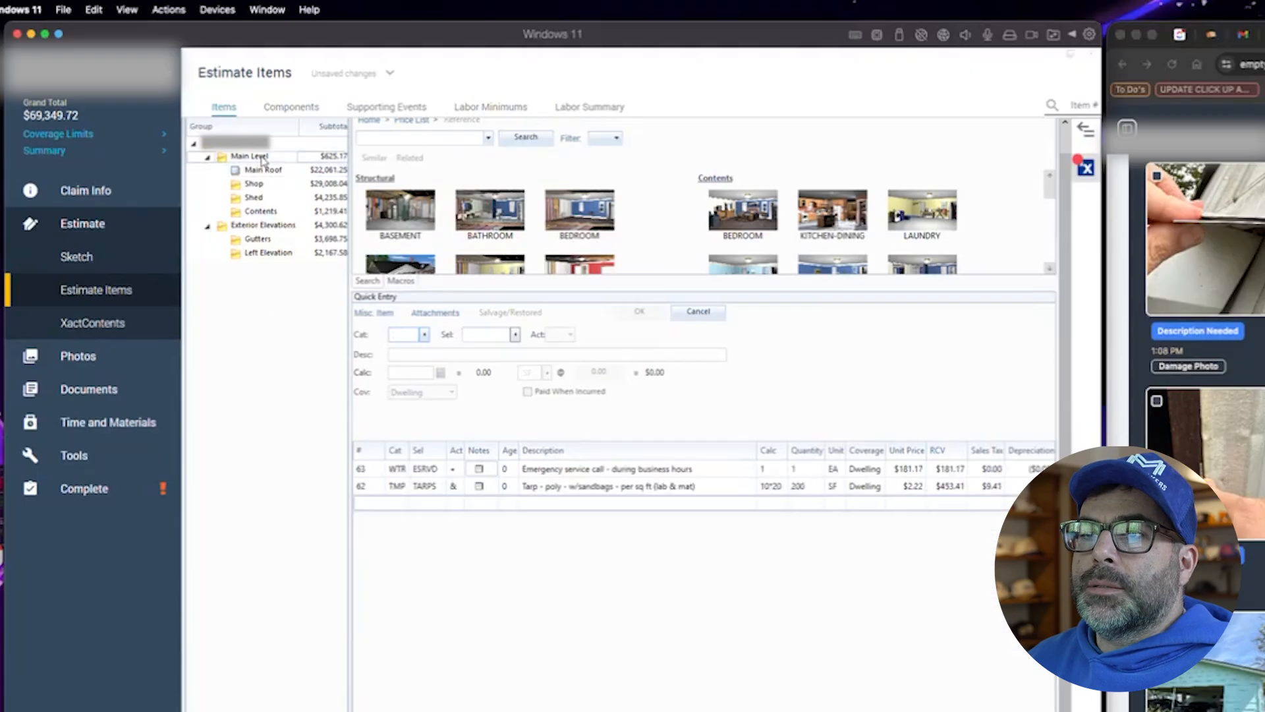
left_click(254, 172)
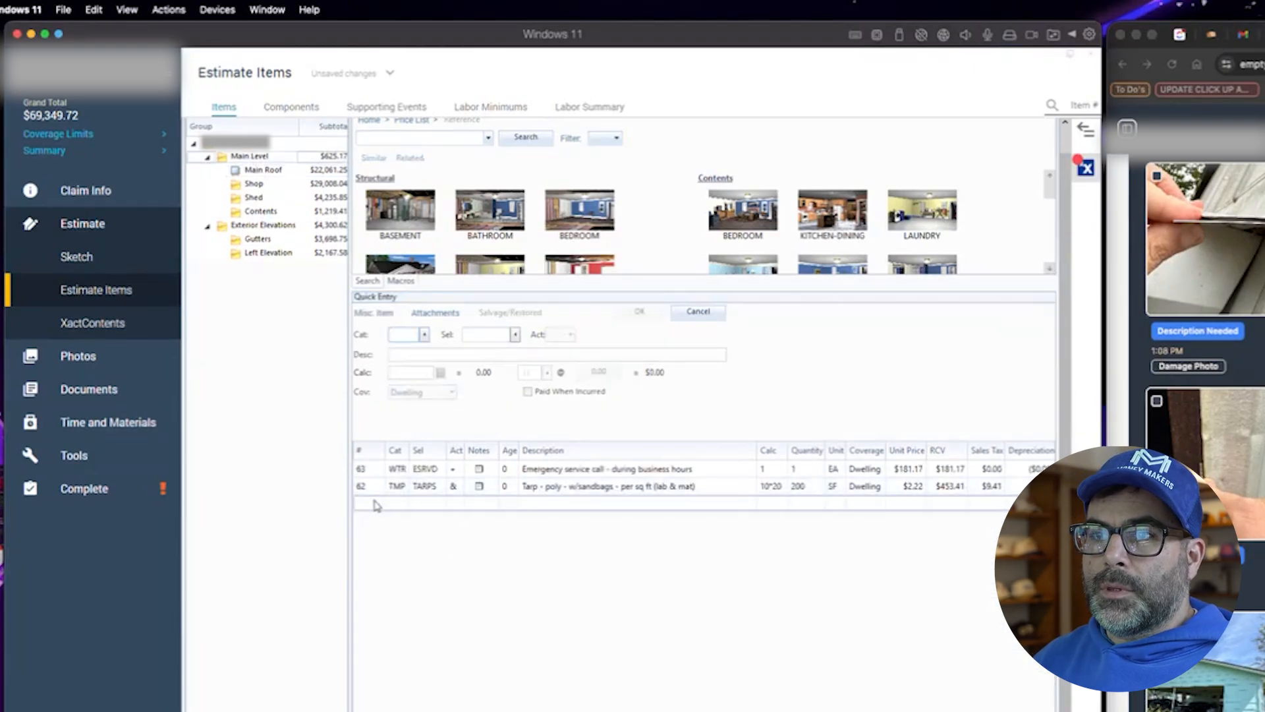
left_click(376, 506)
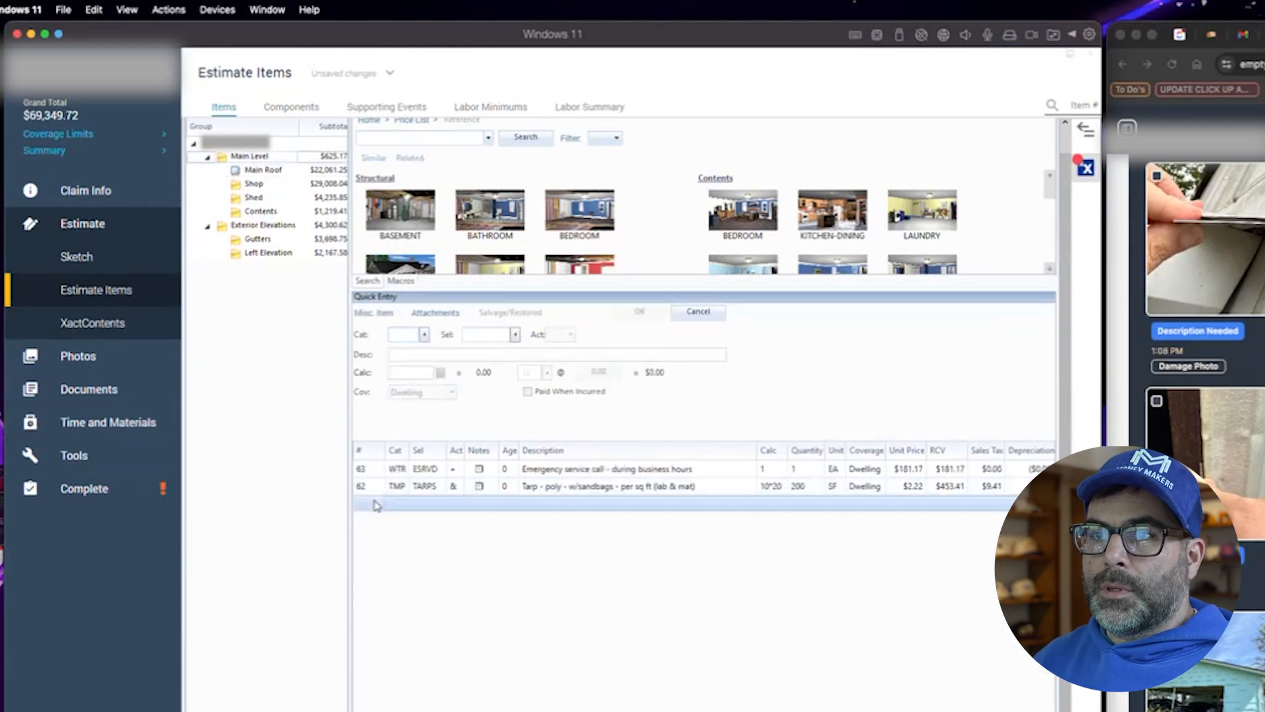
type("Supplement Line Items")
left_click_drag(377, 506, 373, 479)
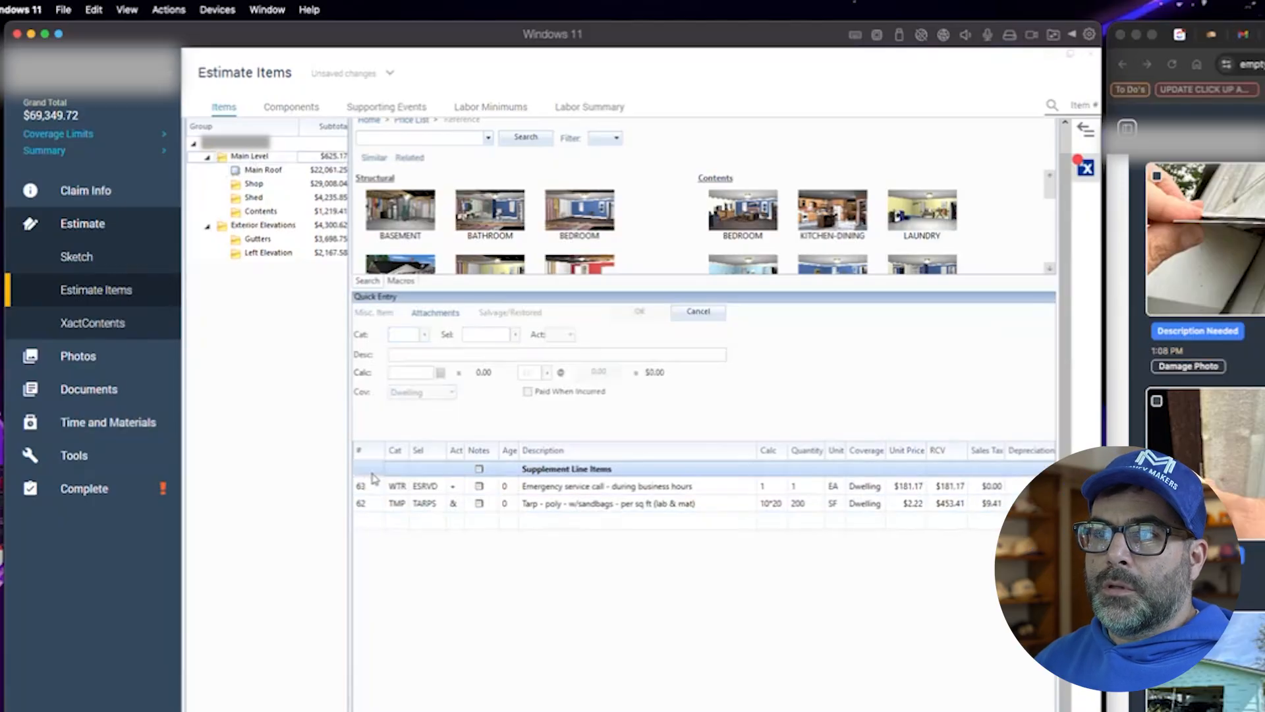
- Run the EMPTY BOX - MASTER - SHINGLE ROOF macro on Main Roof, skipping all duplicate items
left_click(258, 170)
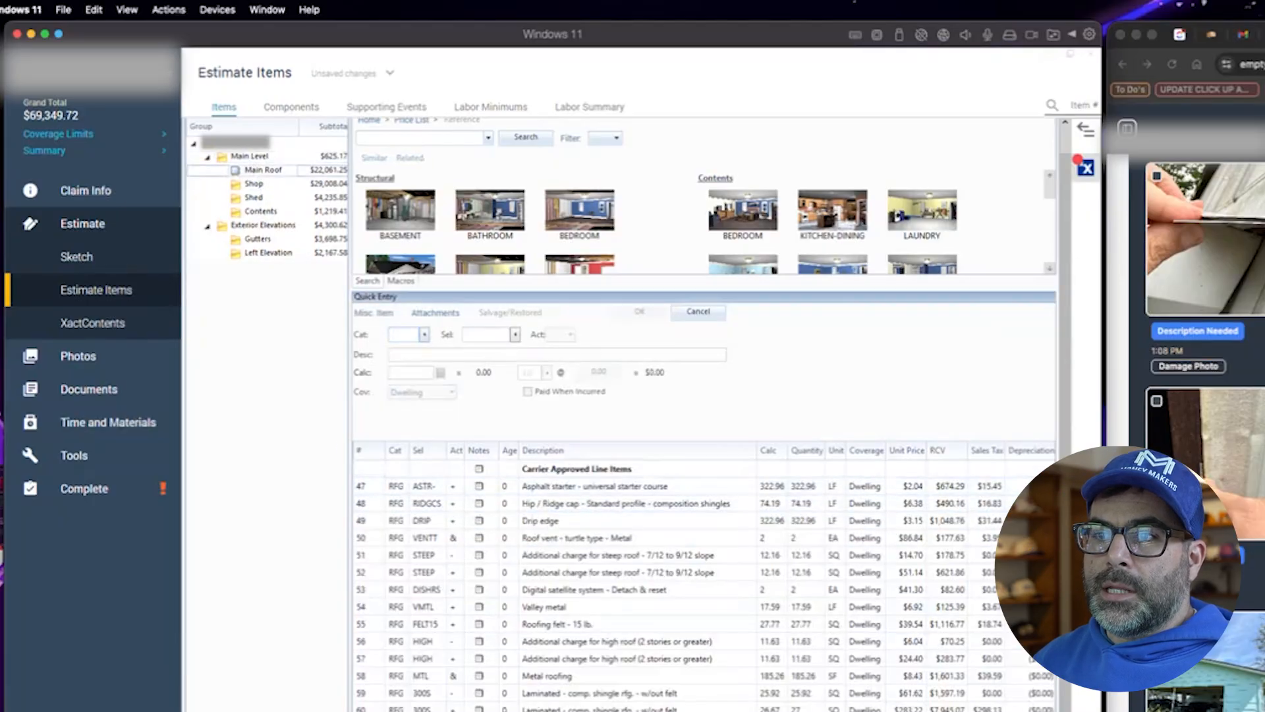
left_click(400, 281)
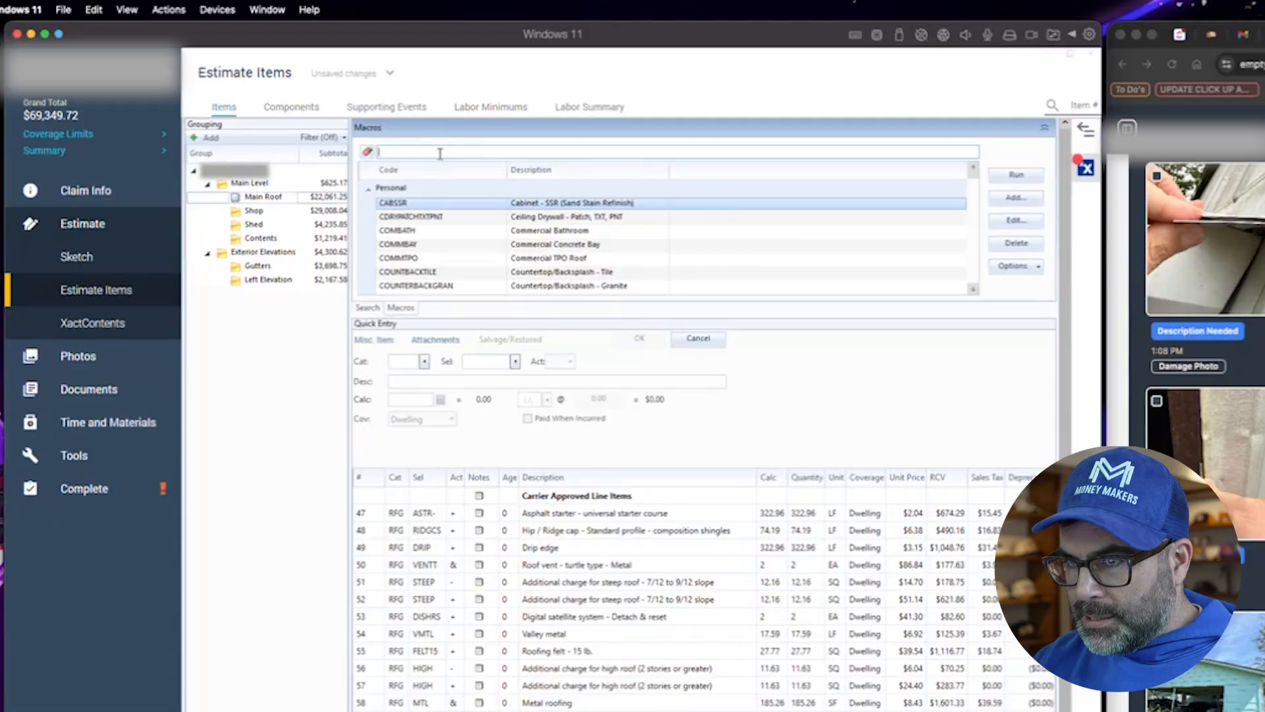
type("roof")
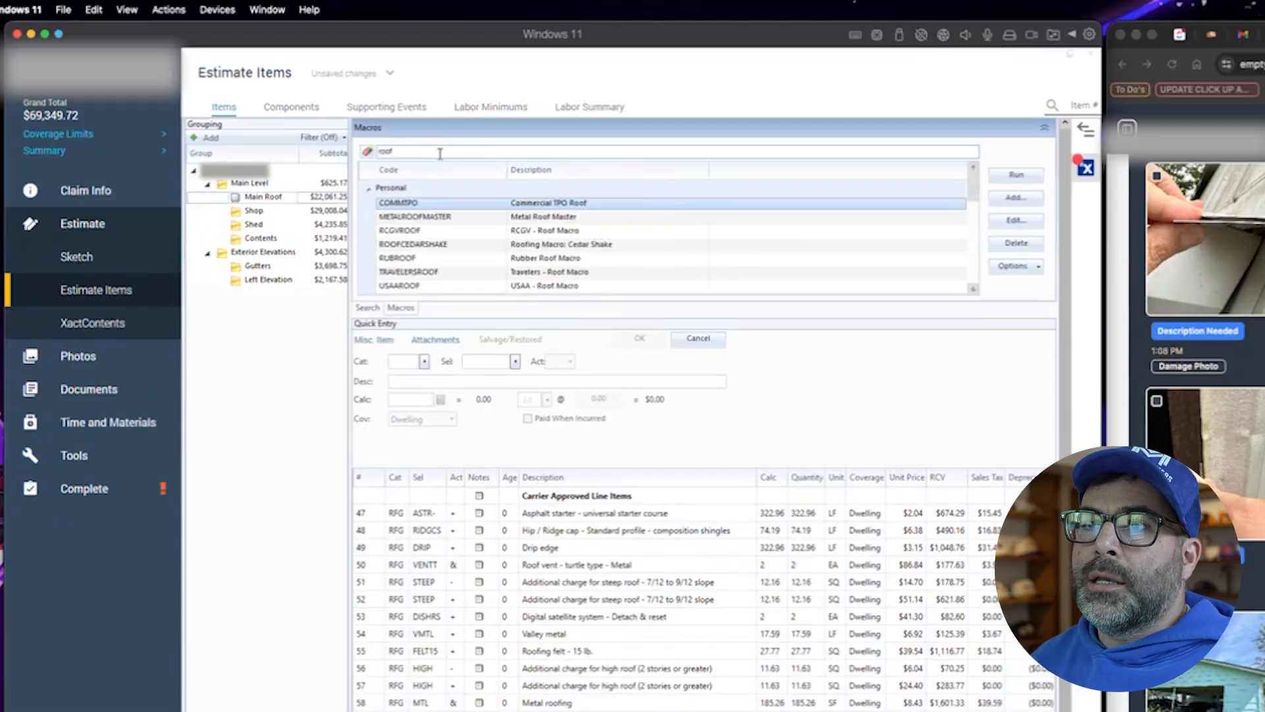
scroll(480, 263, "down", 5)
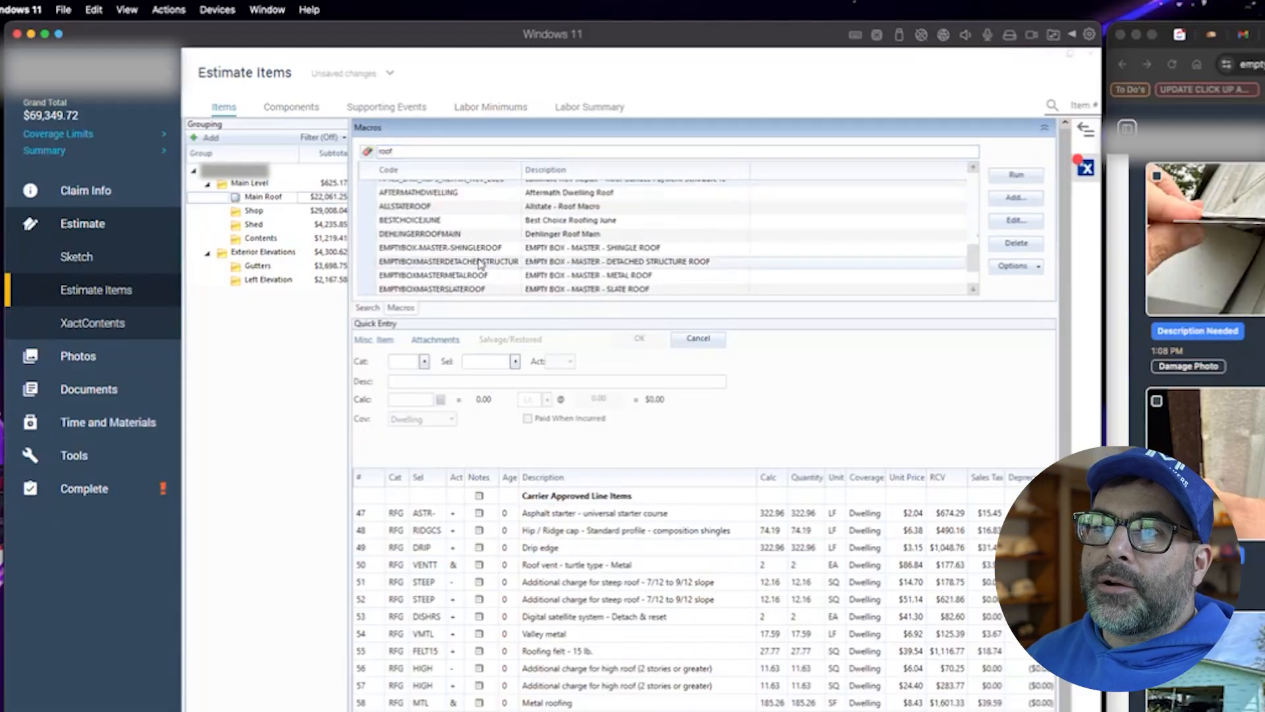
scroll(480, 263, "up", 5)
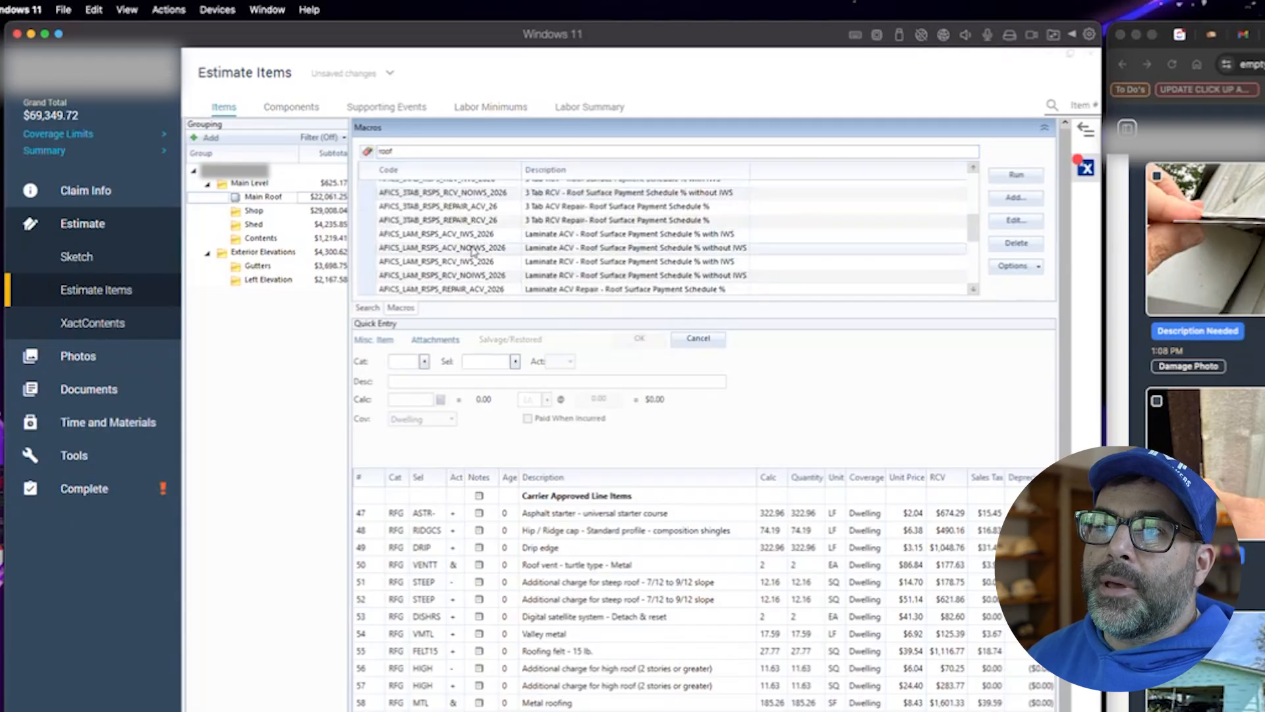
scroll(481, 258, "down", 1)
scroll(488, 267, "down", 5)
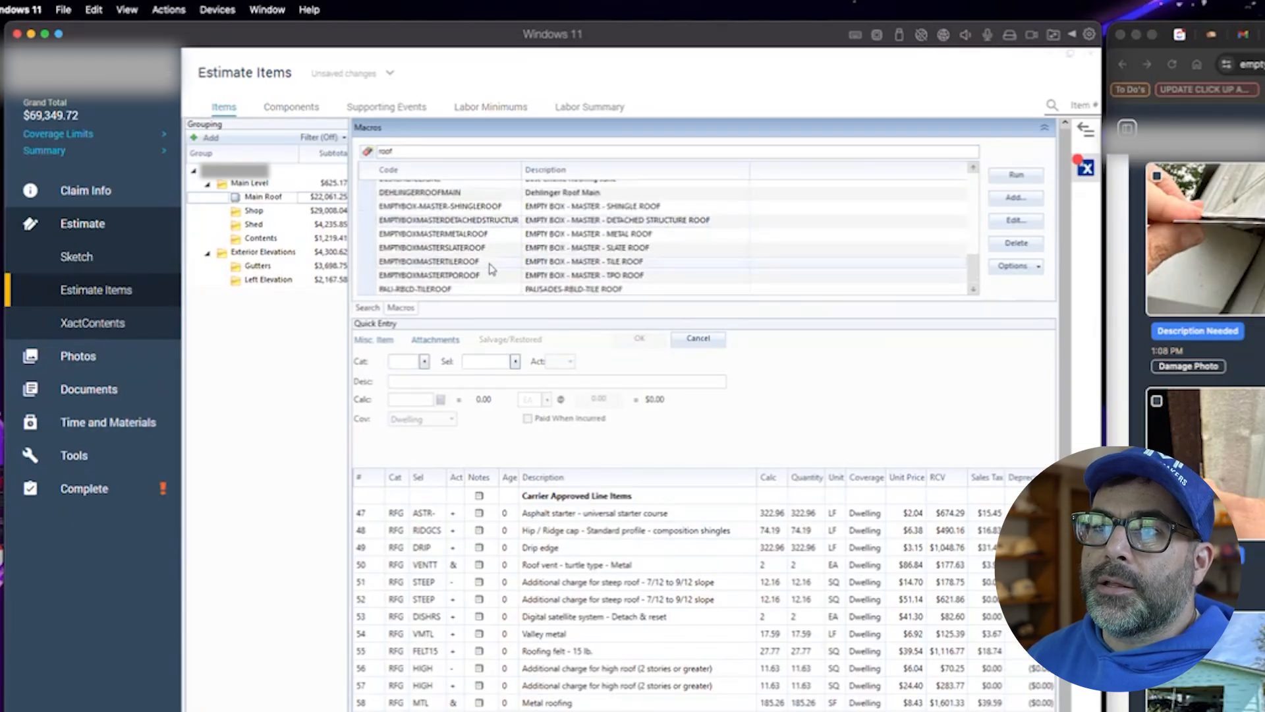
left_click(612, 208)
double_click(612, 209)
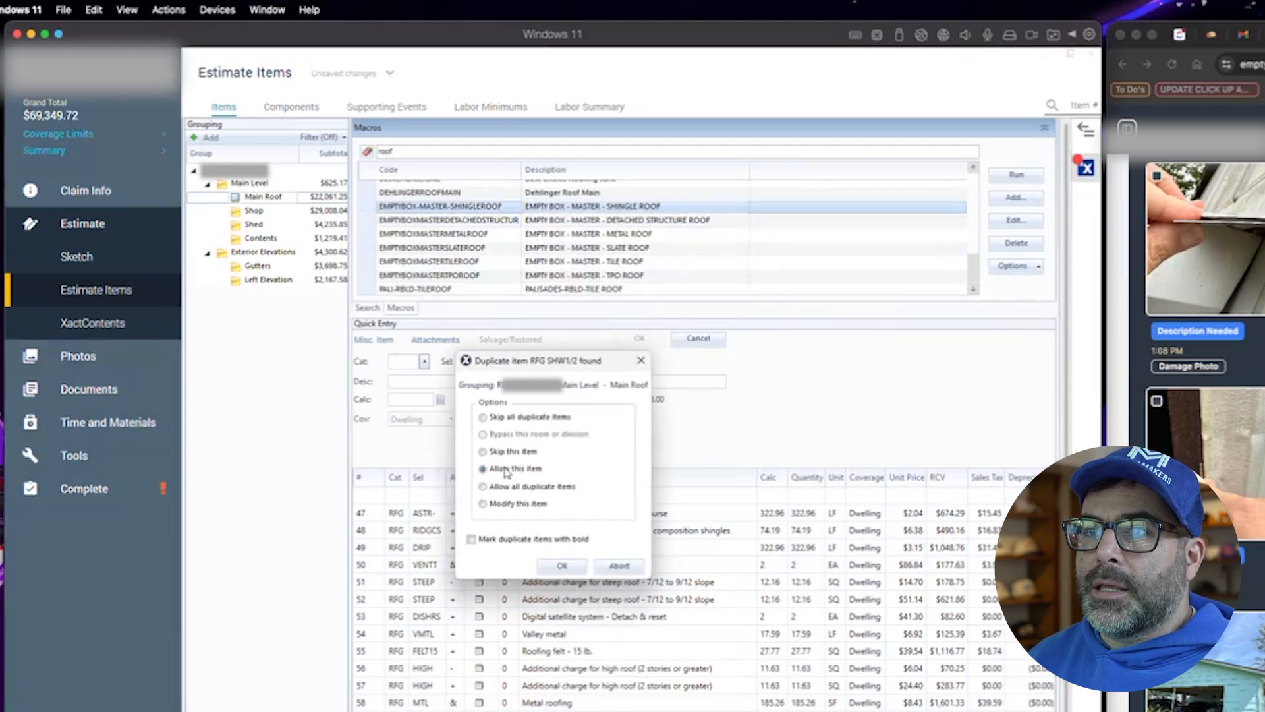
left_click(521, 418)
left_click(560, 566)
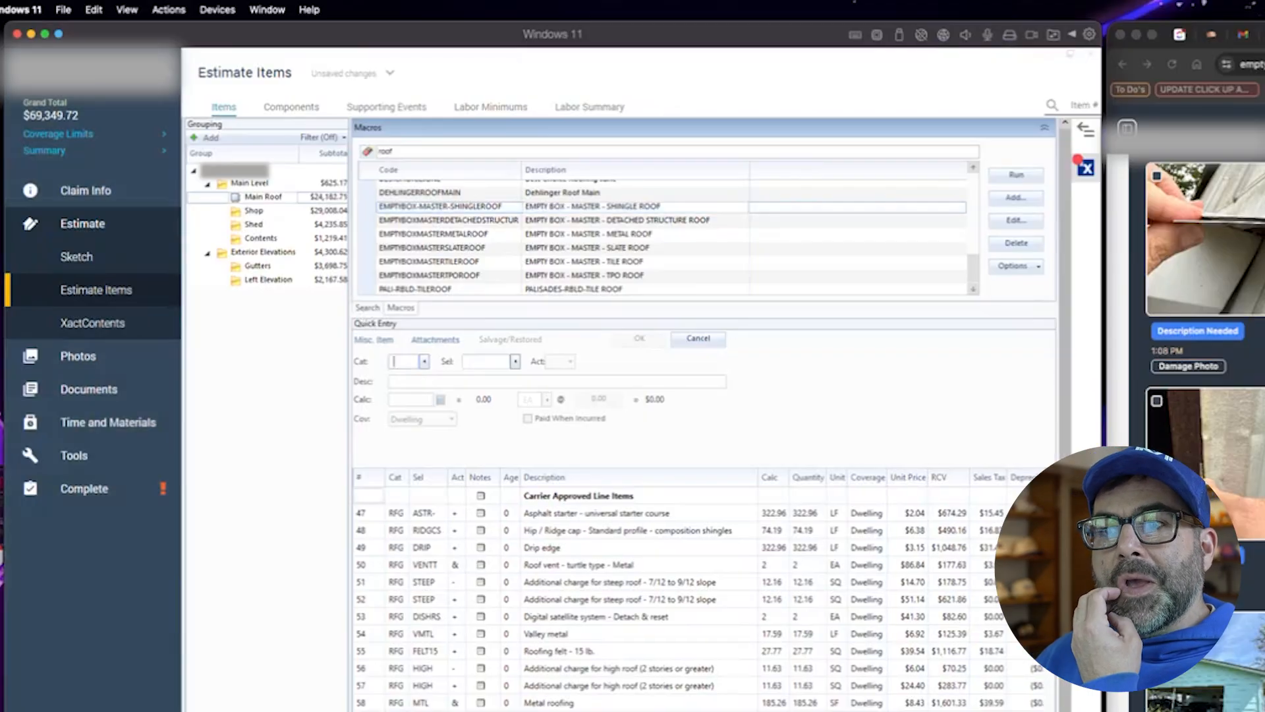
- Delete the MASTER SHINGLE ROOF and Structure header rows that the macro inserted below the sheathing line
scroll(679, 596, "down", 4)
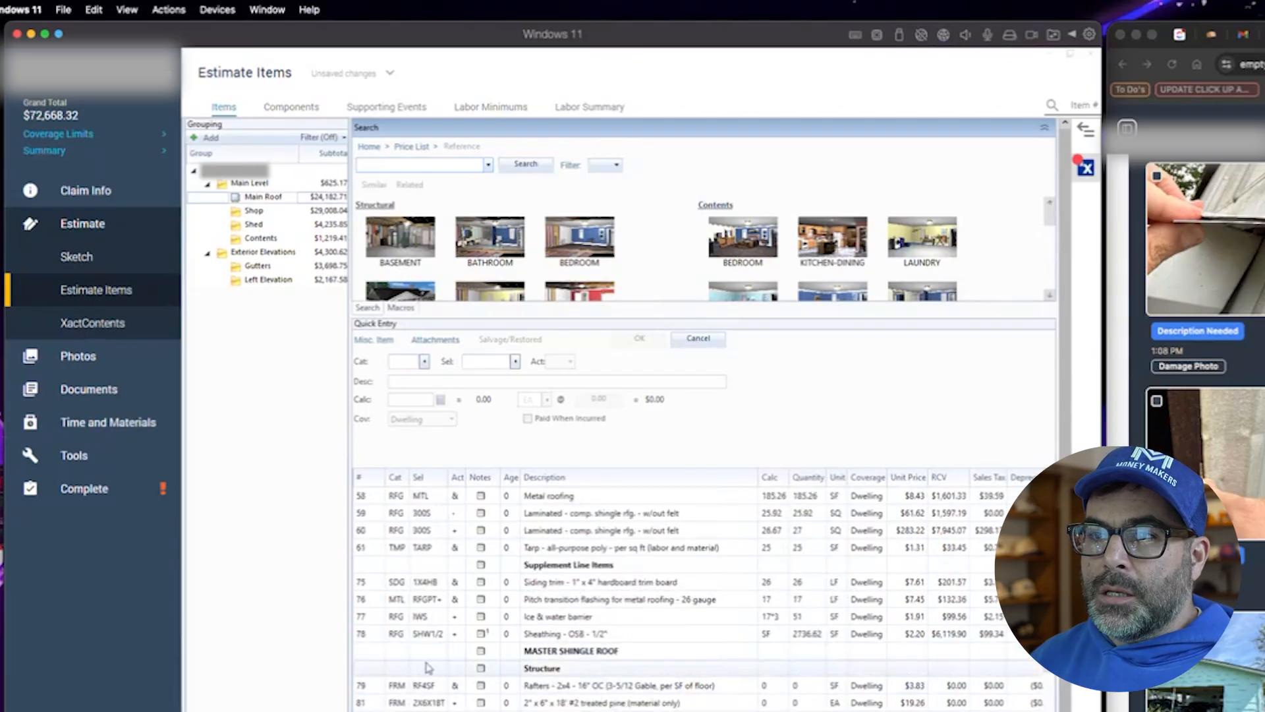
left_click(402, 651)
scroll(404, 687, "down", 1)
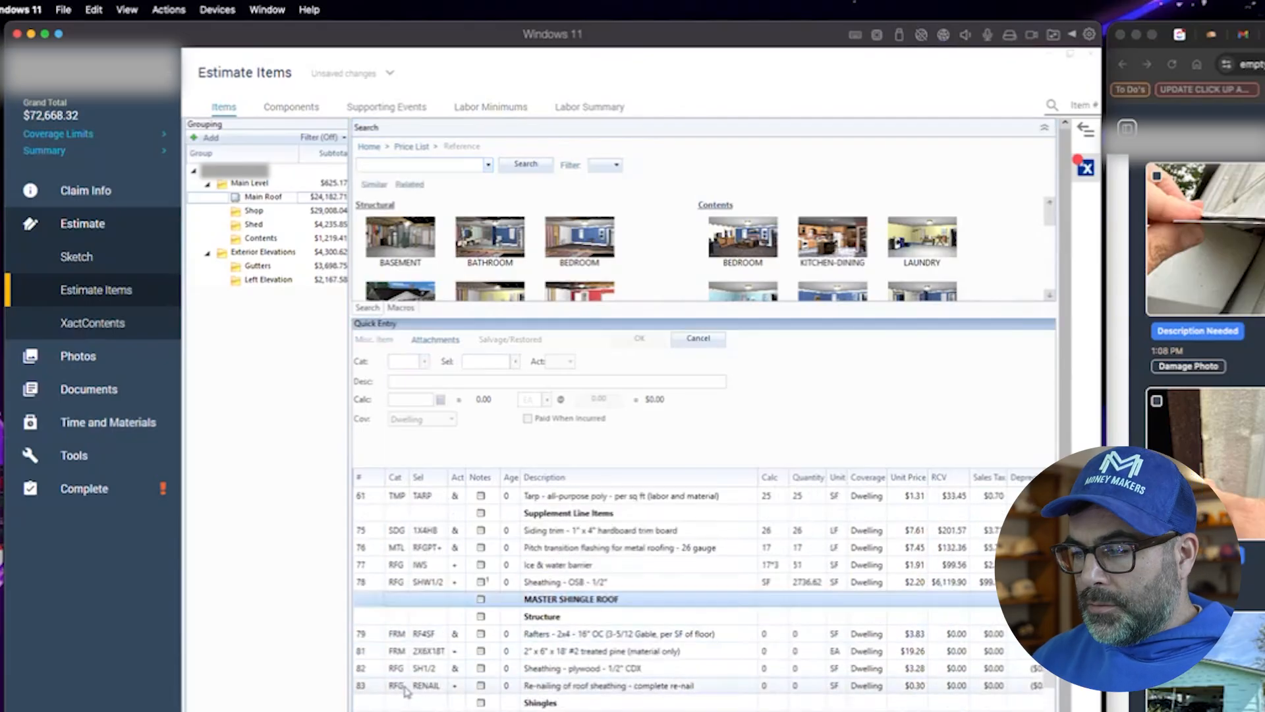
key("Delete")
key("Delete")
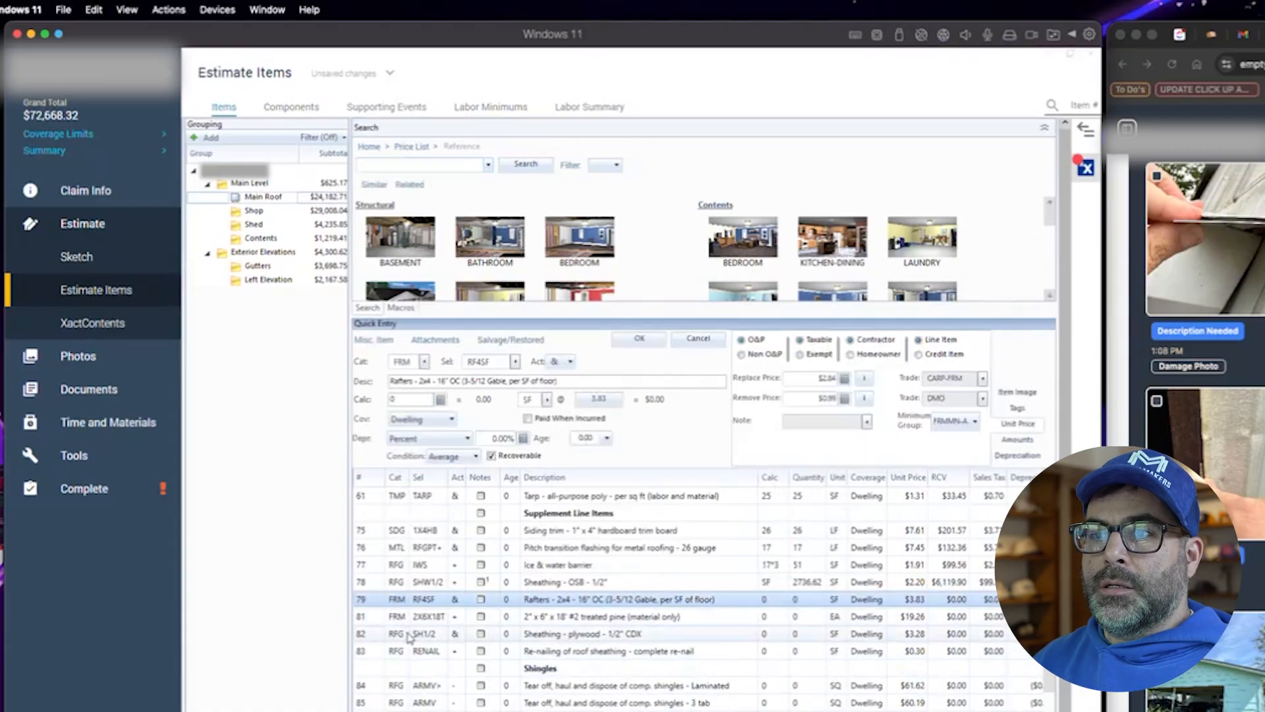
- Delete the macro's rafter, framing, plywood sheathing, re-nailing, shingle header and tear-off lines below the OSB sheathing line
scroll(410, 637, "down", 1)
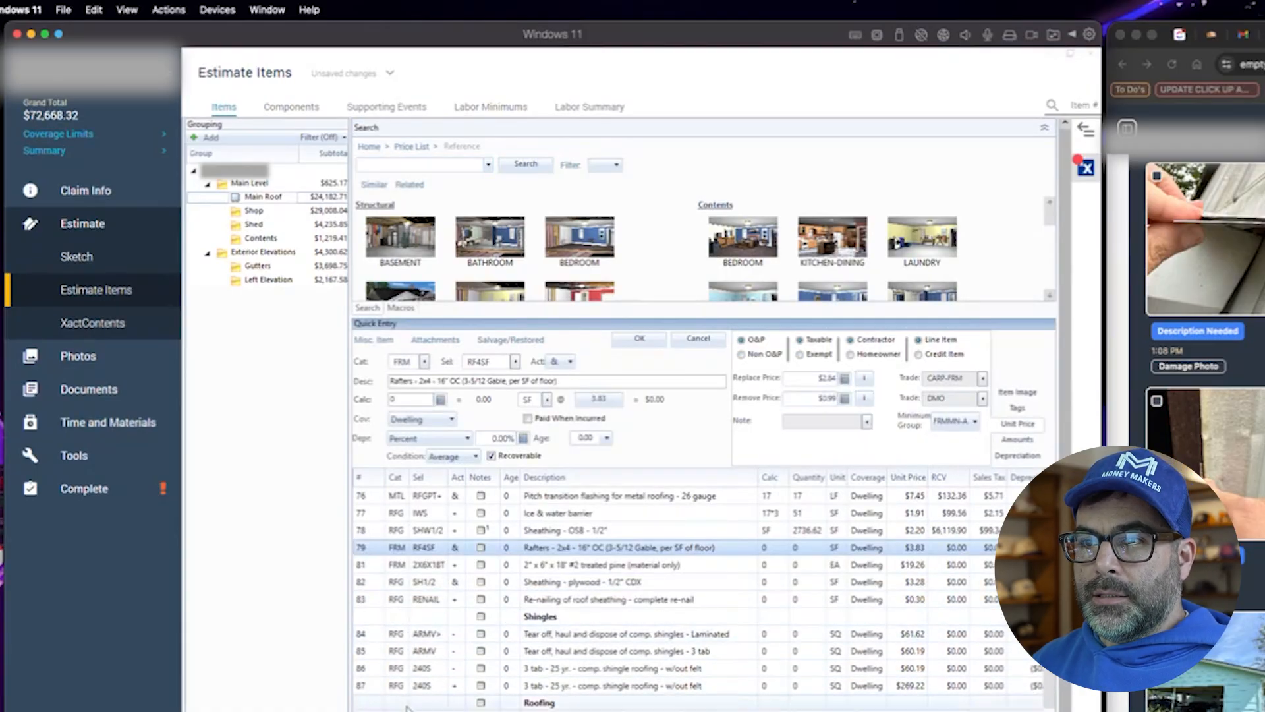
key("ctrl+a")
scroll(381, 695, "up", 2)
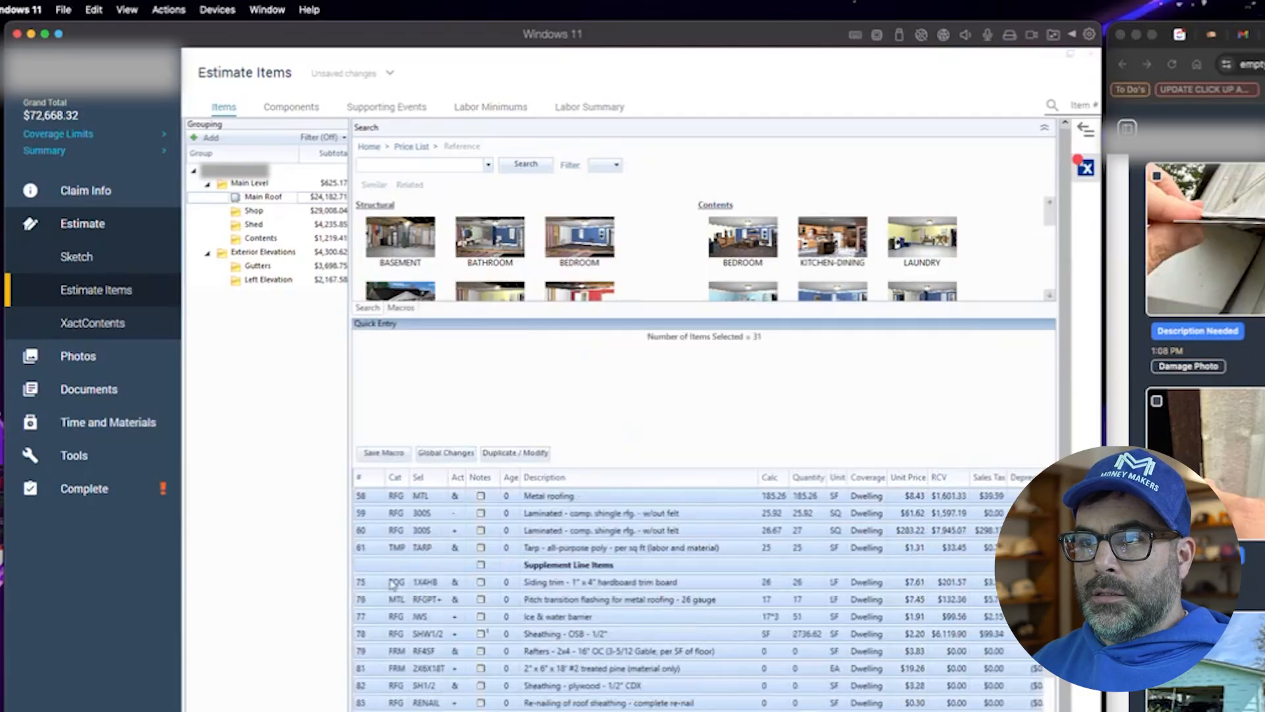
left_click(394, 618)
left_click(378, 651)
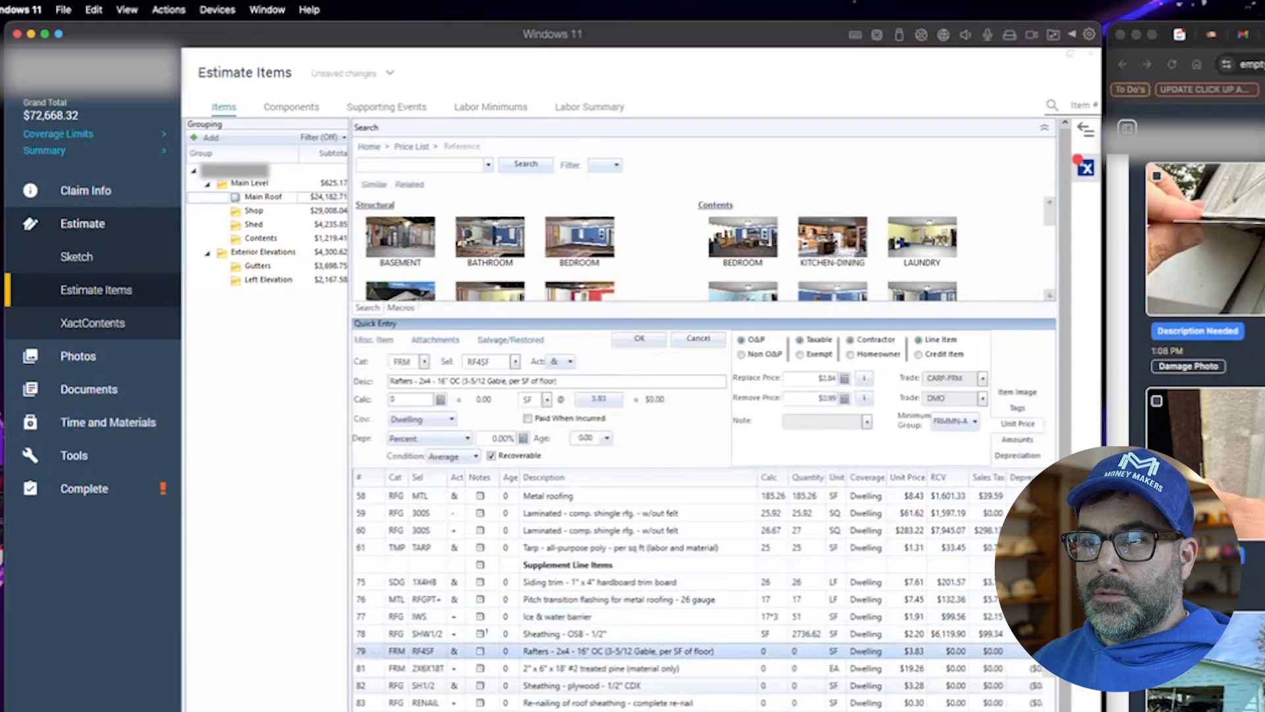
left_click(379, 708, "shift")
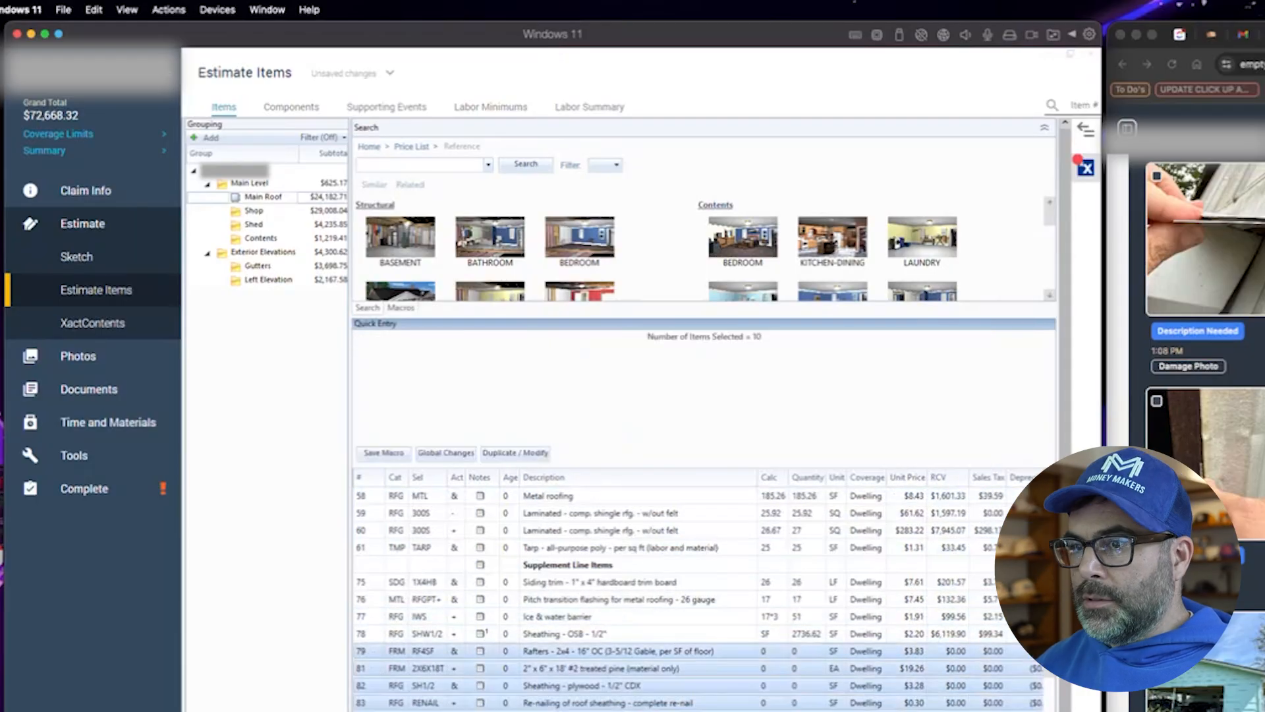
key("Delete")
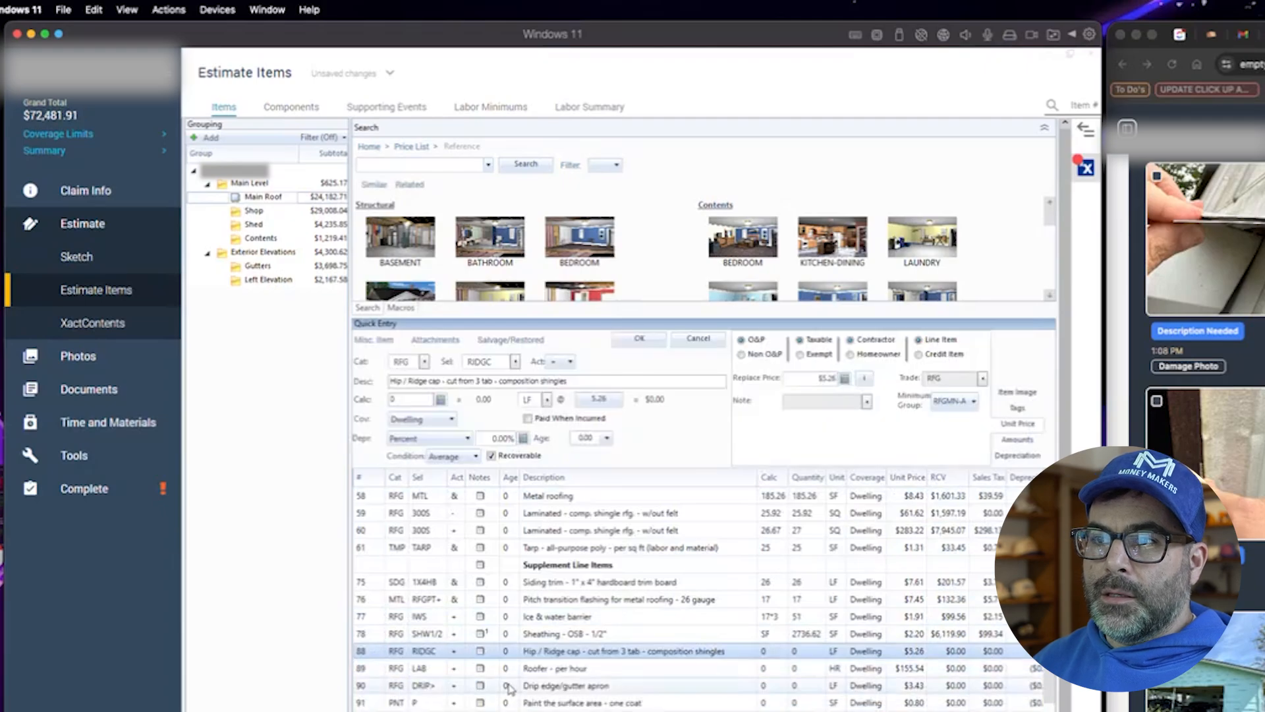
- Review the carrier-approved and supplement roof line items against the inspection photos
scroll(564, 659, "up", 5)
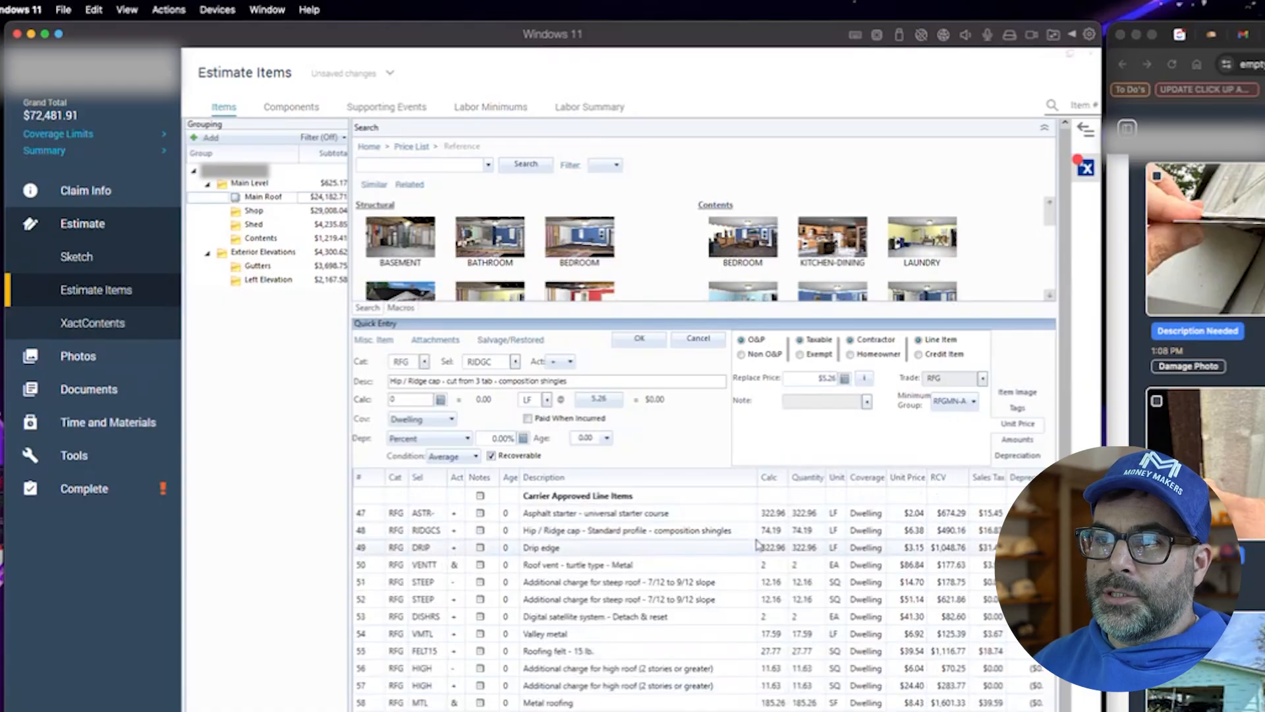
scroll(421, 659, "down", 1)
scroll(698, 600, "down", 1)
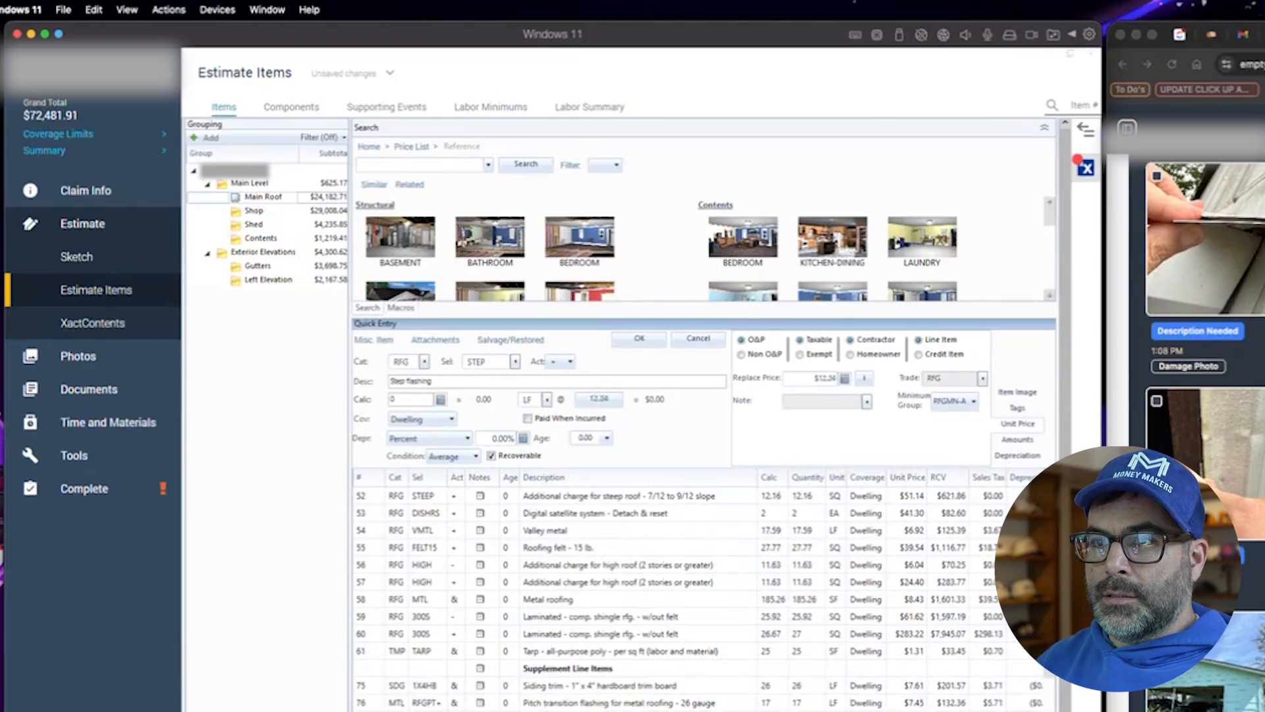
scroll(554, 699, "up", 3)
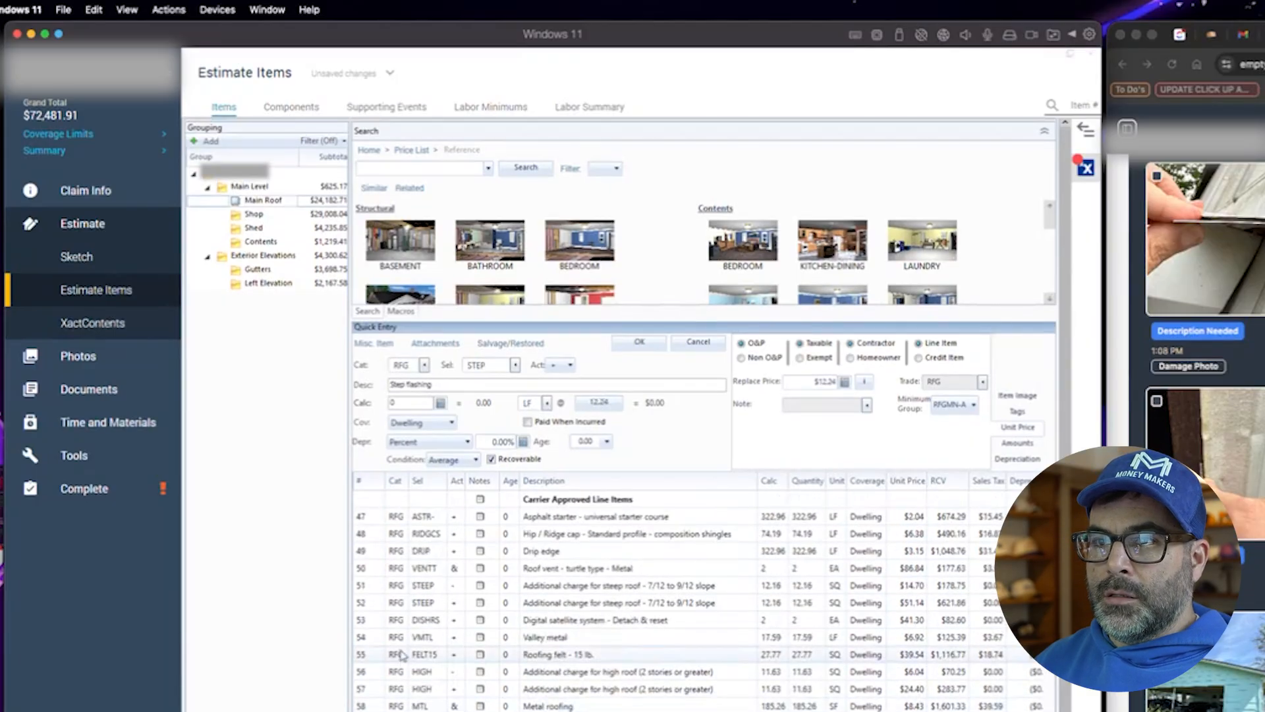
scroll(692, 593, "down", 3)
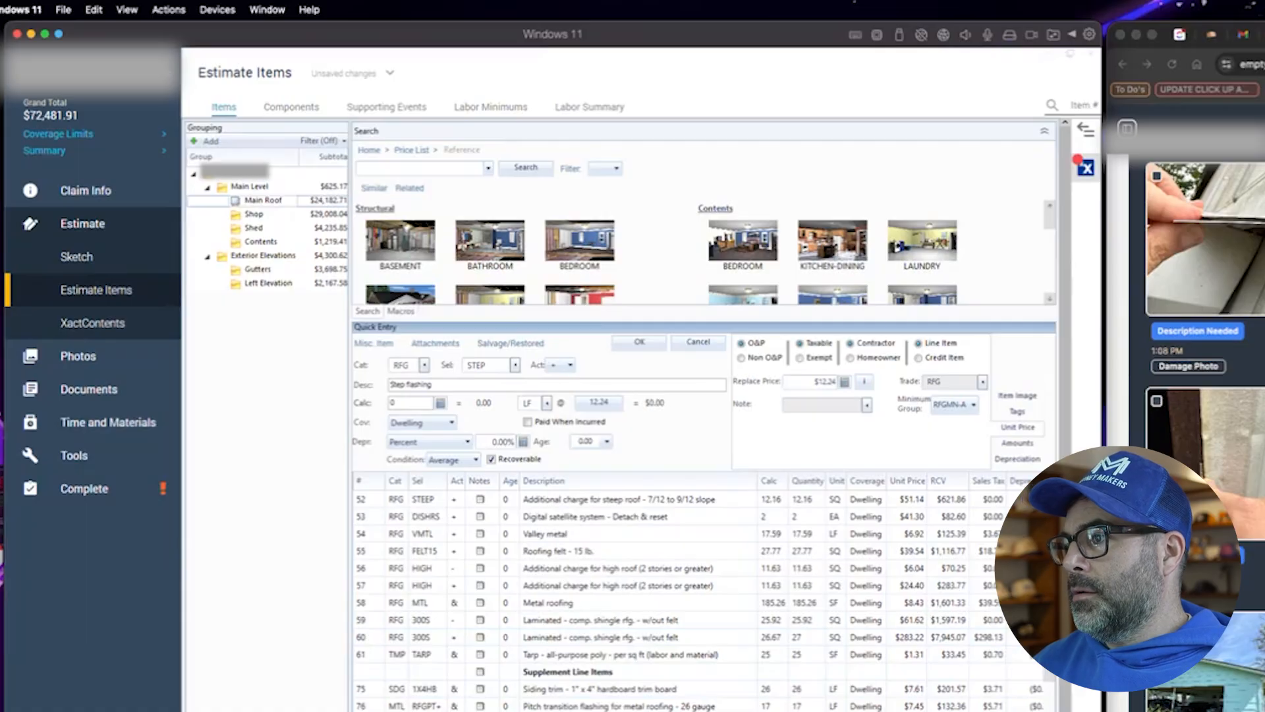
scroll(1205, 369, "up", 3)
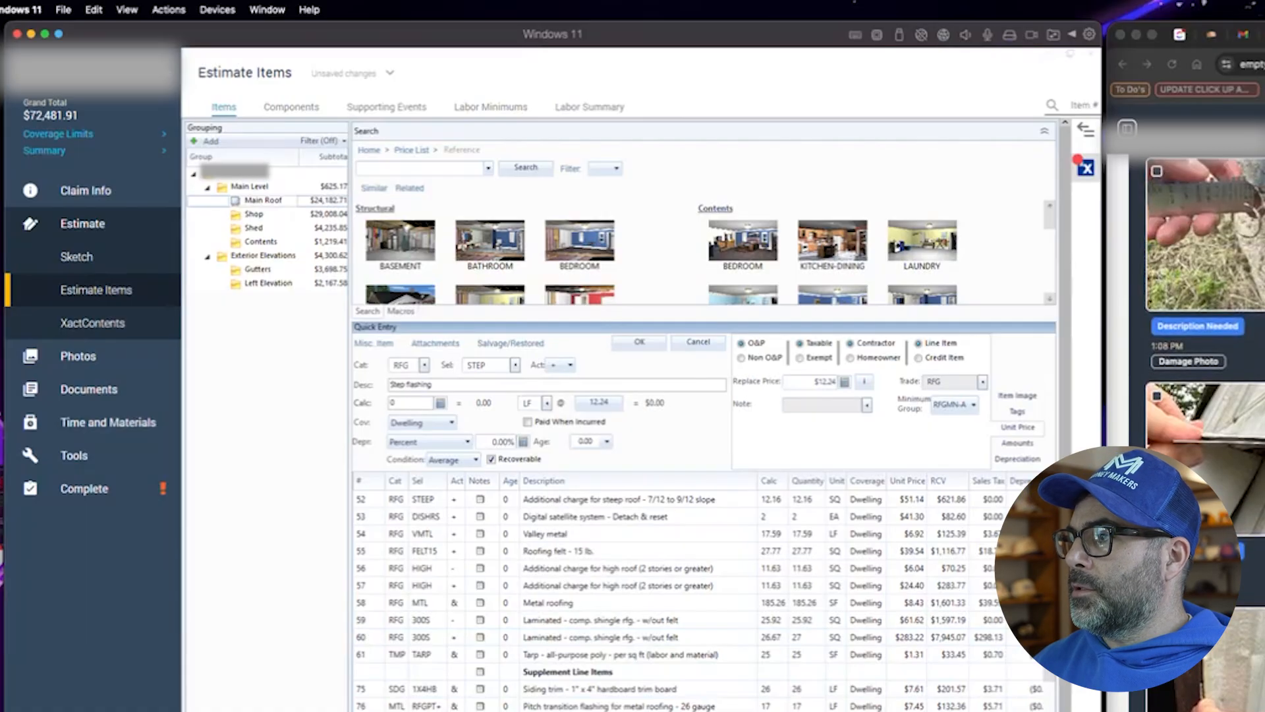
scroll(1205, 369, "up", 10)
scroll(1205, 369, "down", 8)
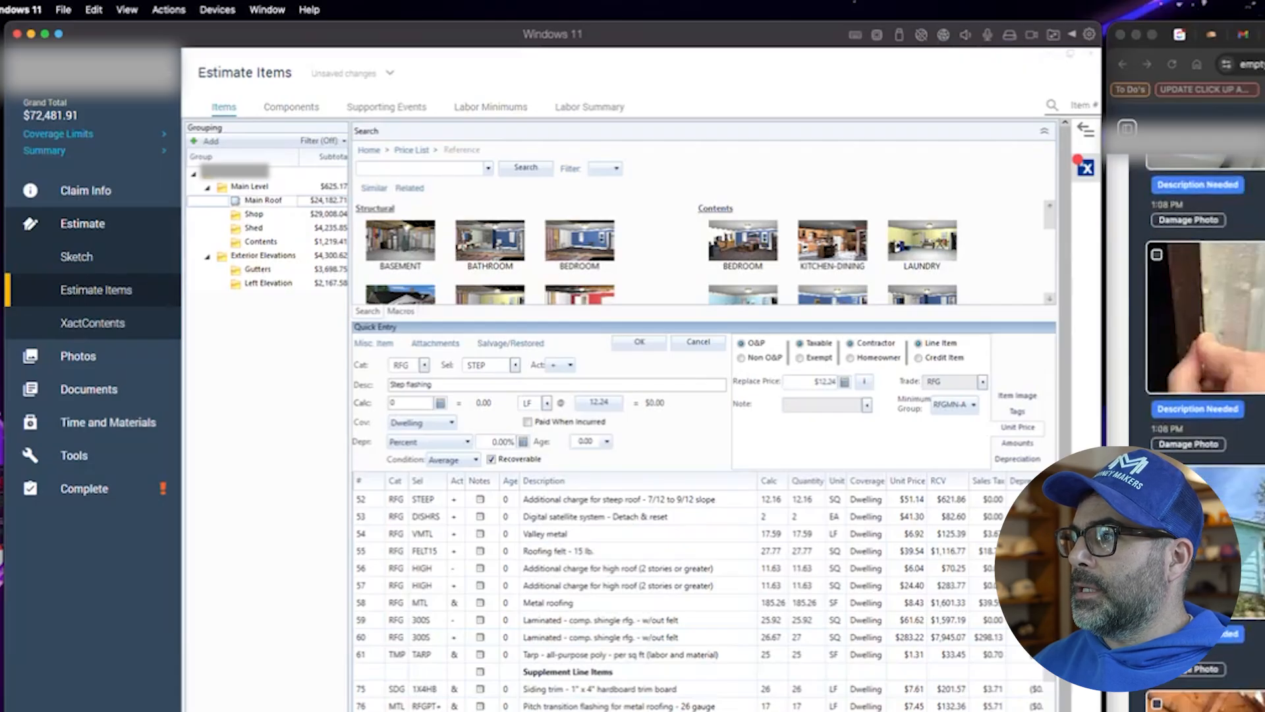
scroll(1205, 369, "down", 15)
scroll(1205, 369, "down", 8)
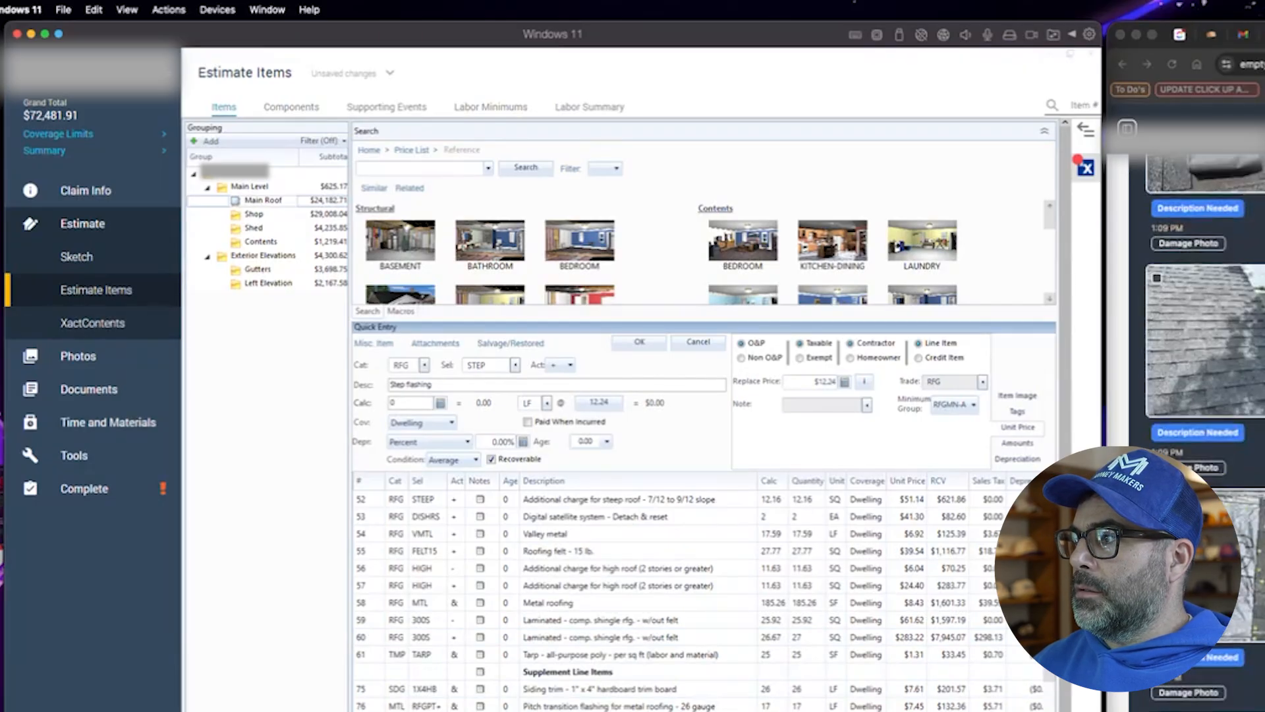
scroll(1204, 369, "down", 3)
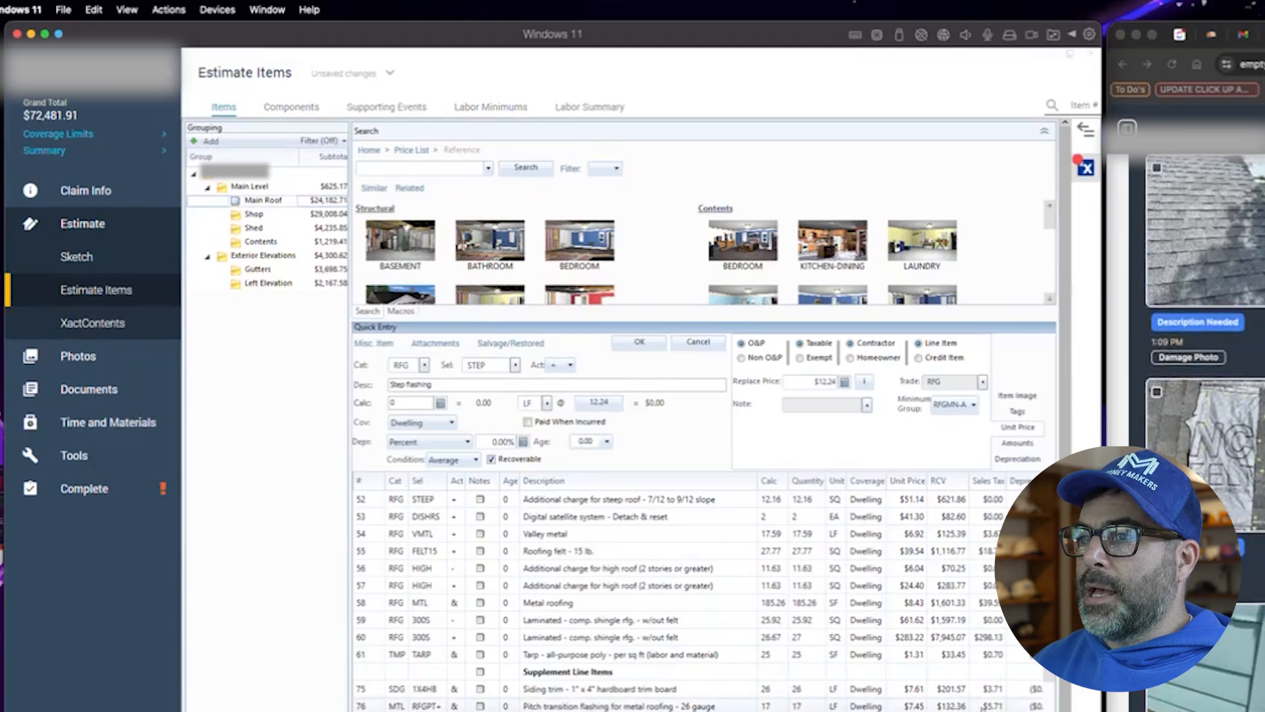
- Add the step flashing line with a quantity of 47 LF to Main Roof
key("F9")
type("47")
left_click(684, 561)
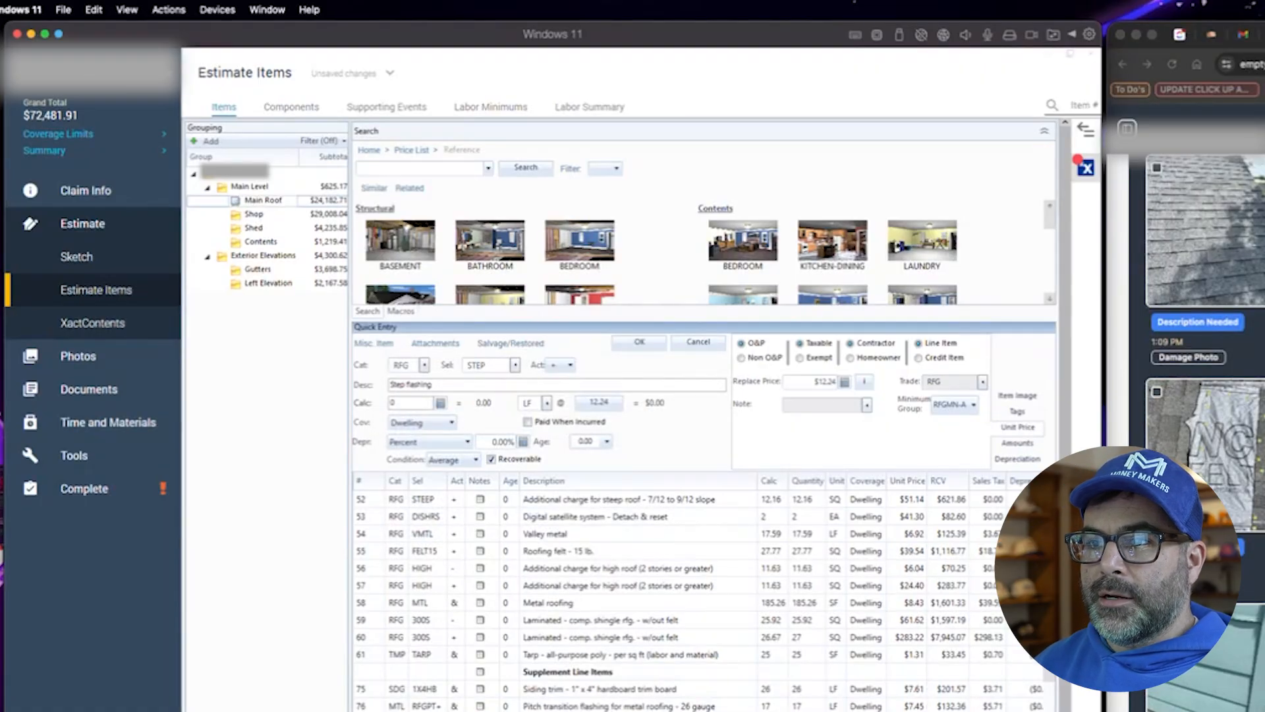
key("Return")
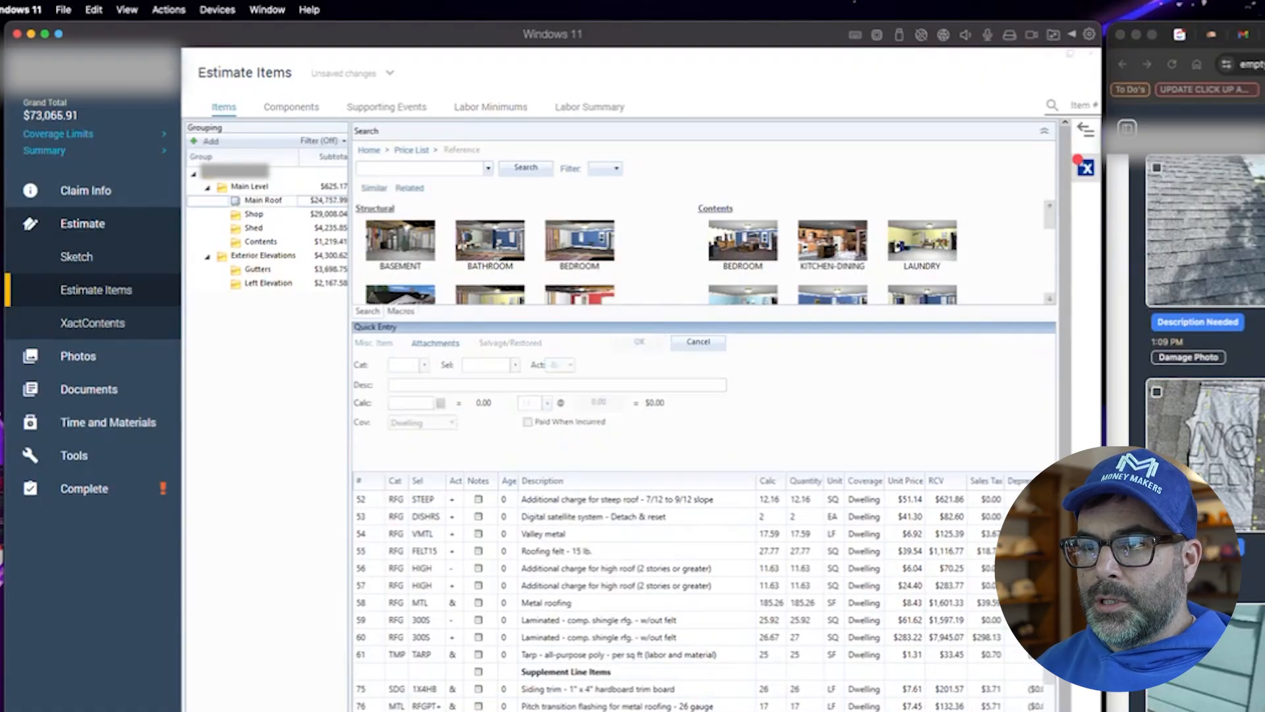
key("Escape")
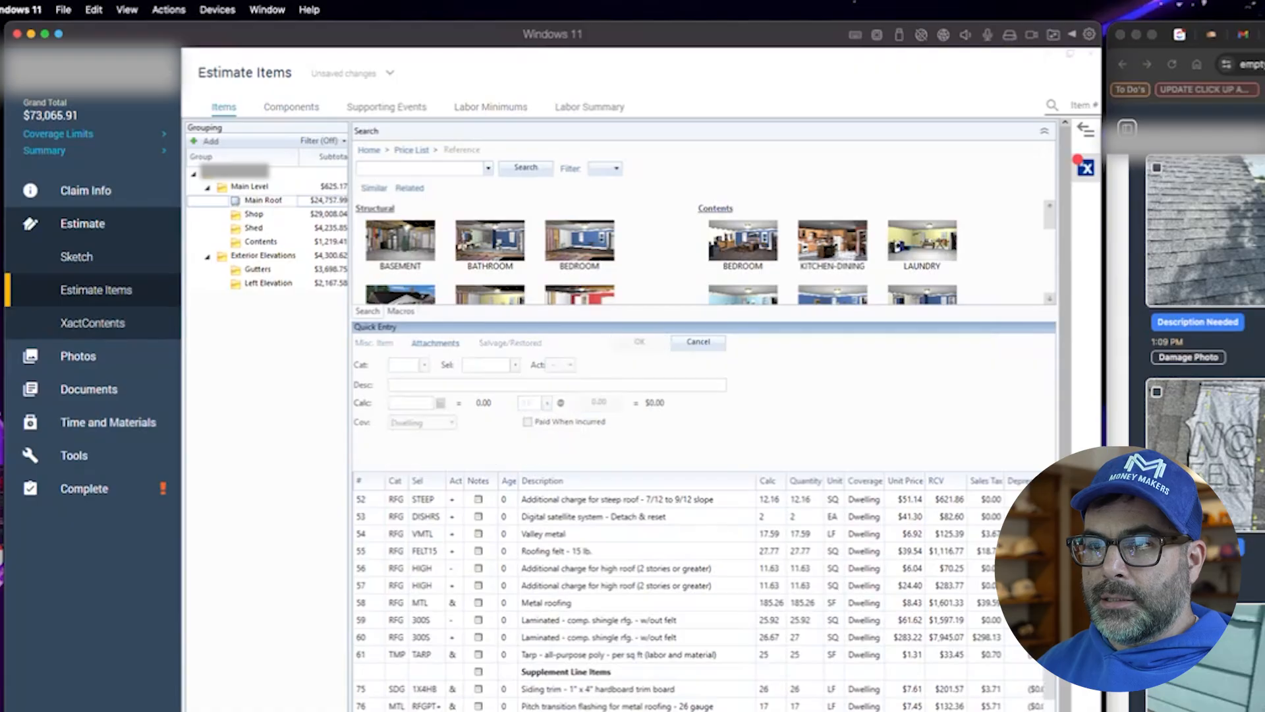
- Open the inspection photo gallery and examine the roof slope photos, enlarging one shingle roof shot
scroll(457, 534, "up", 2)
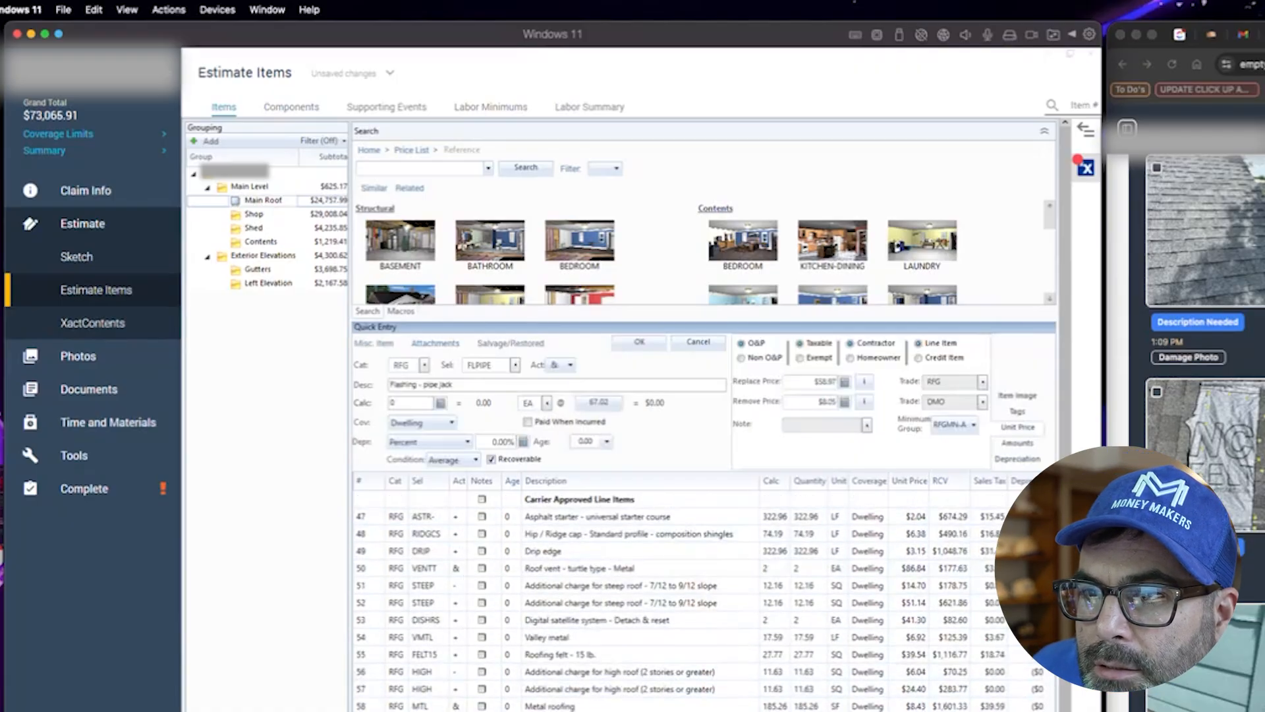
scroll(1204, 369, "down", 2)
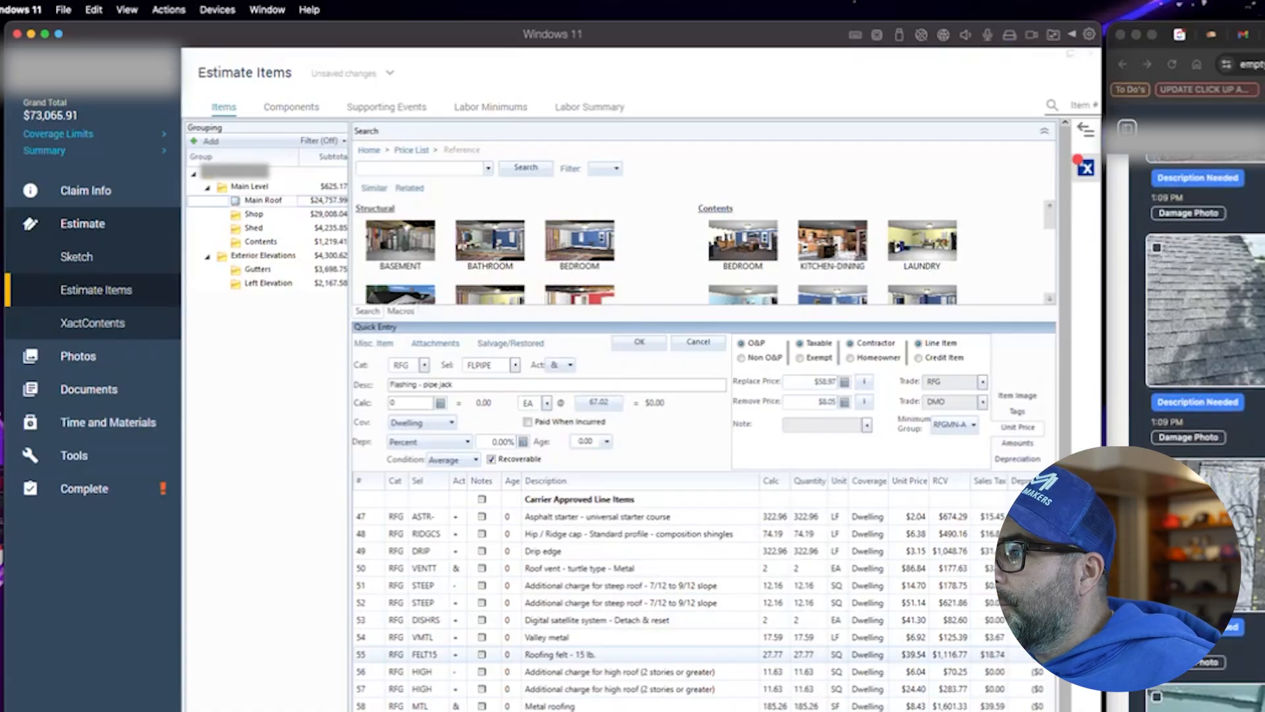
scroll(1204, 369, "down", 2)
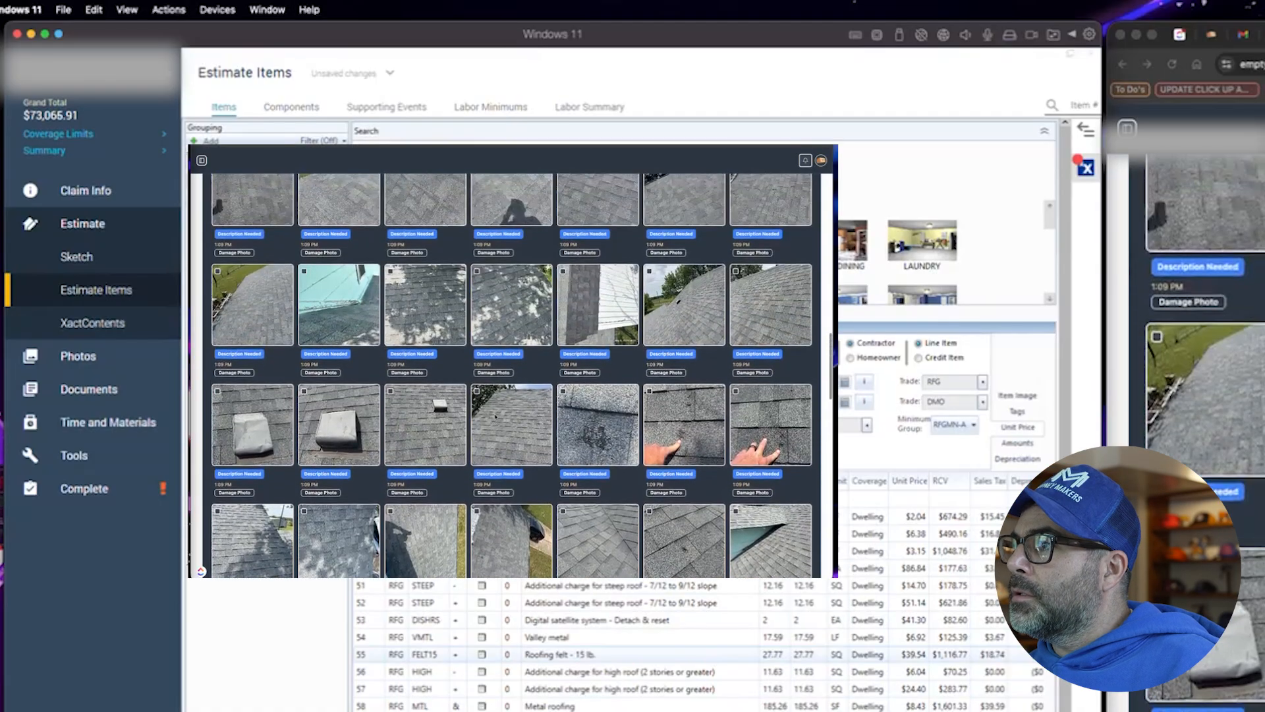
left_click(693, 433)
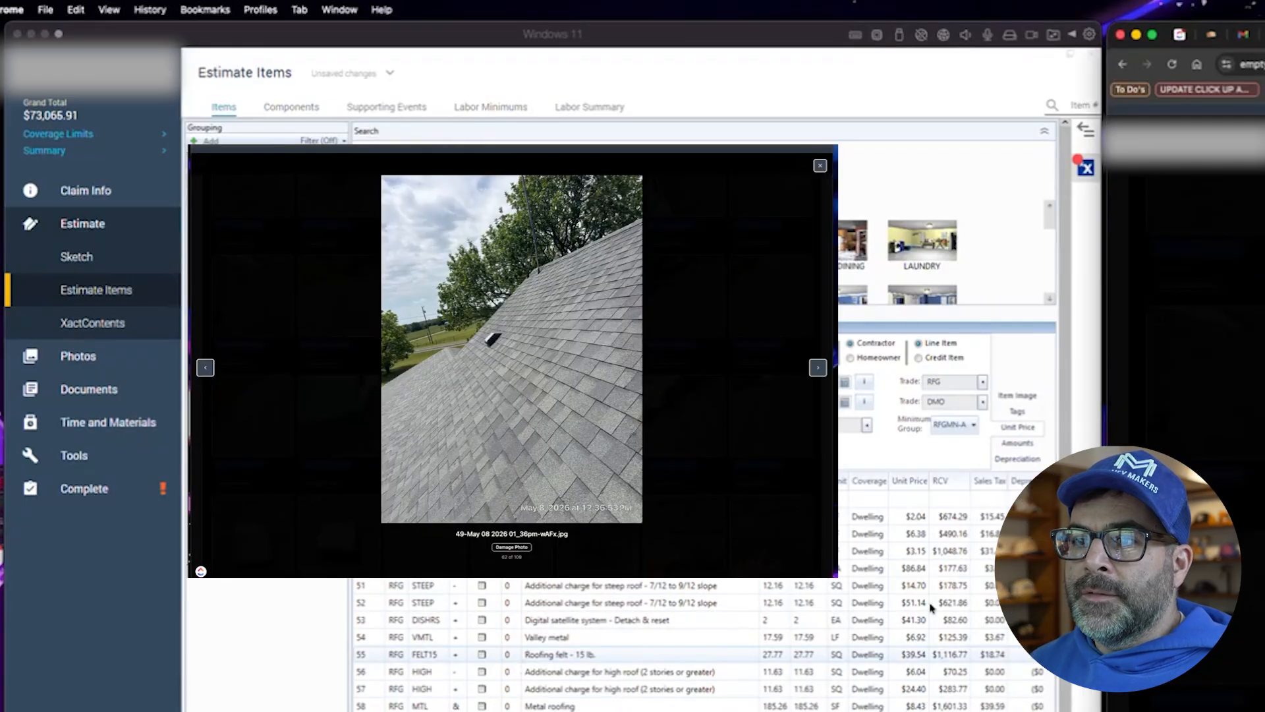
left_click(820, 165)
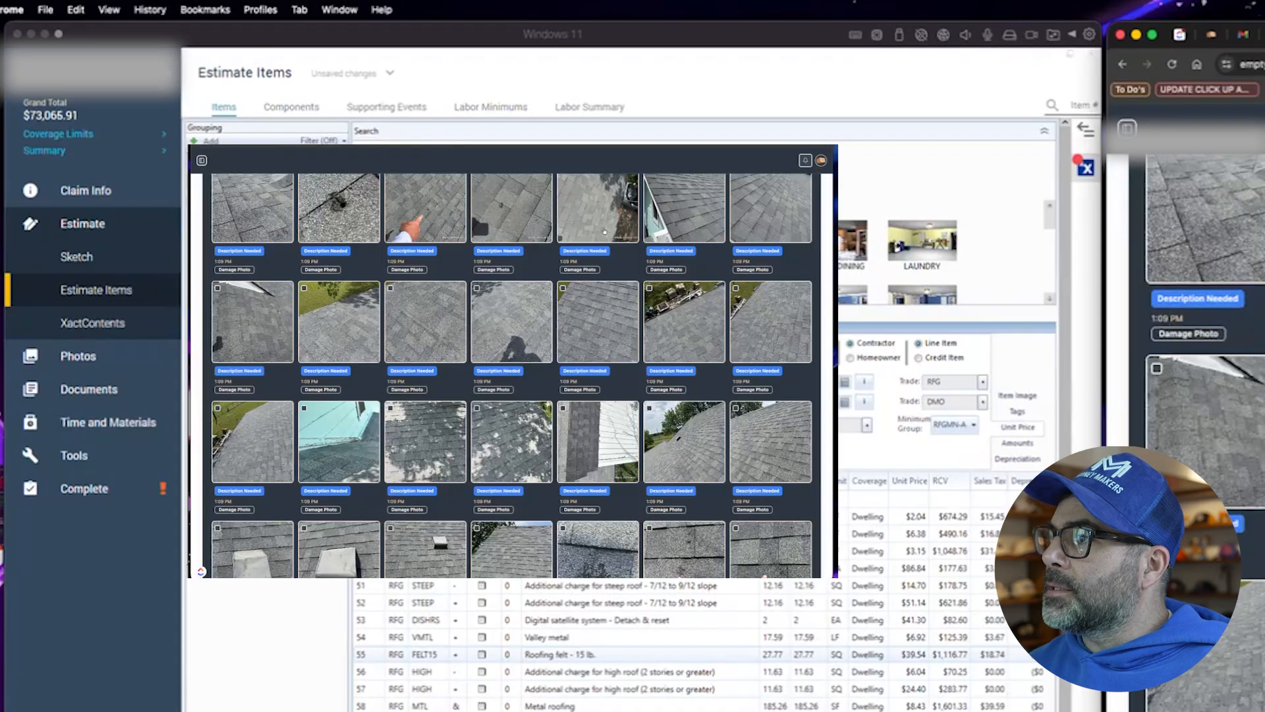
scroll(464, 377, "up", 2)
scroll(464, 377, "up", 3)
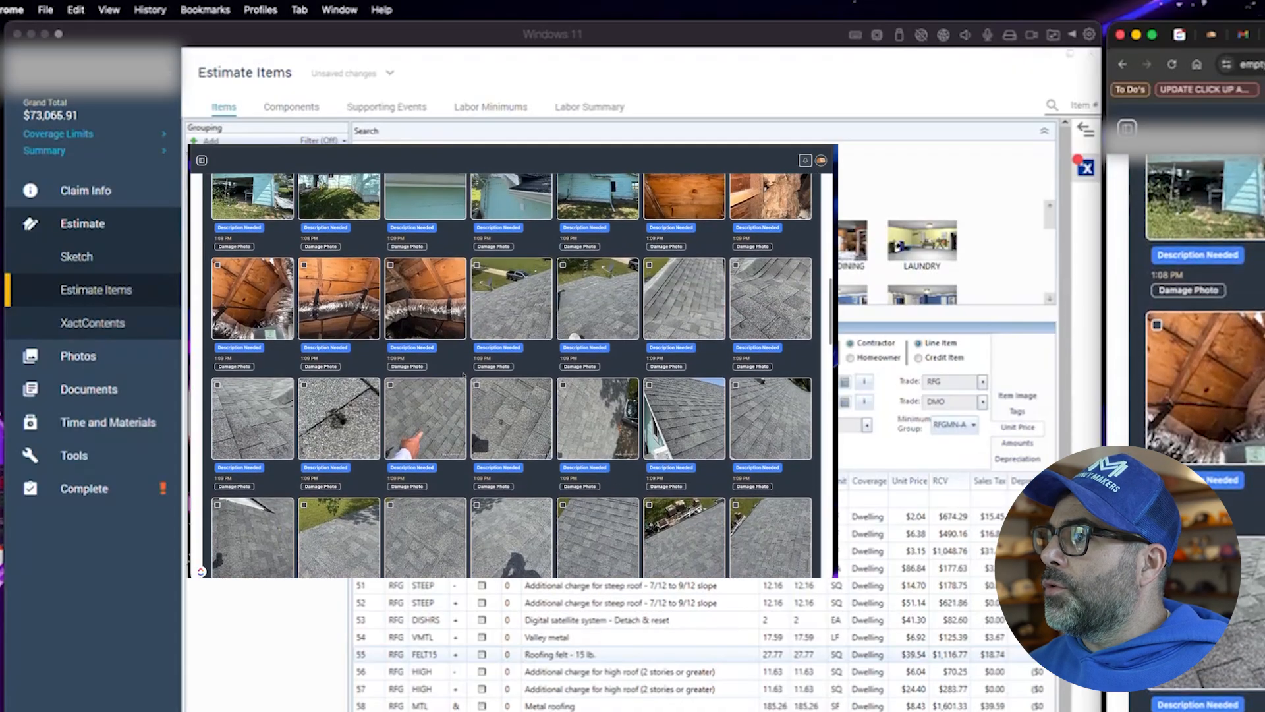
scroll(464, 377, "up", 3)
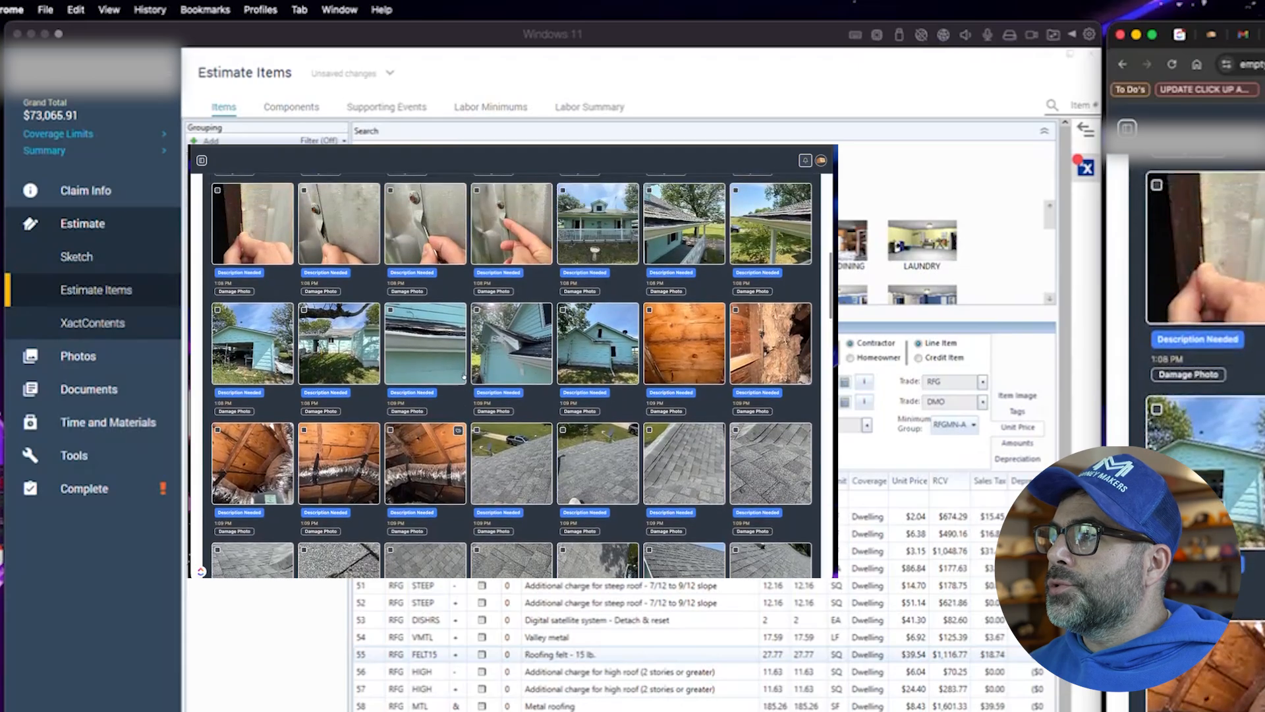
scroll(464, 377, "up", 2)
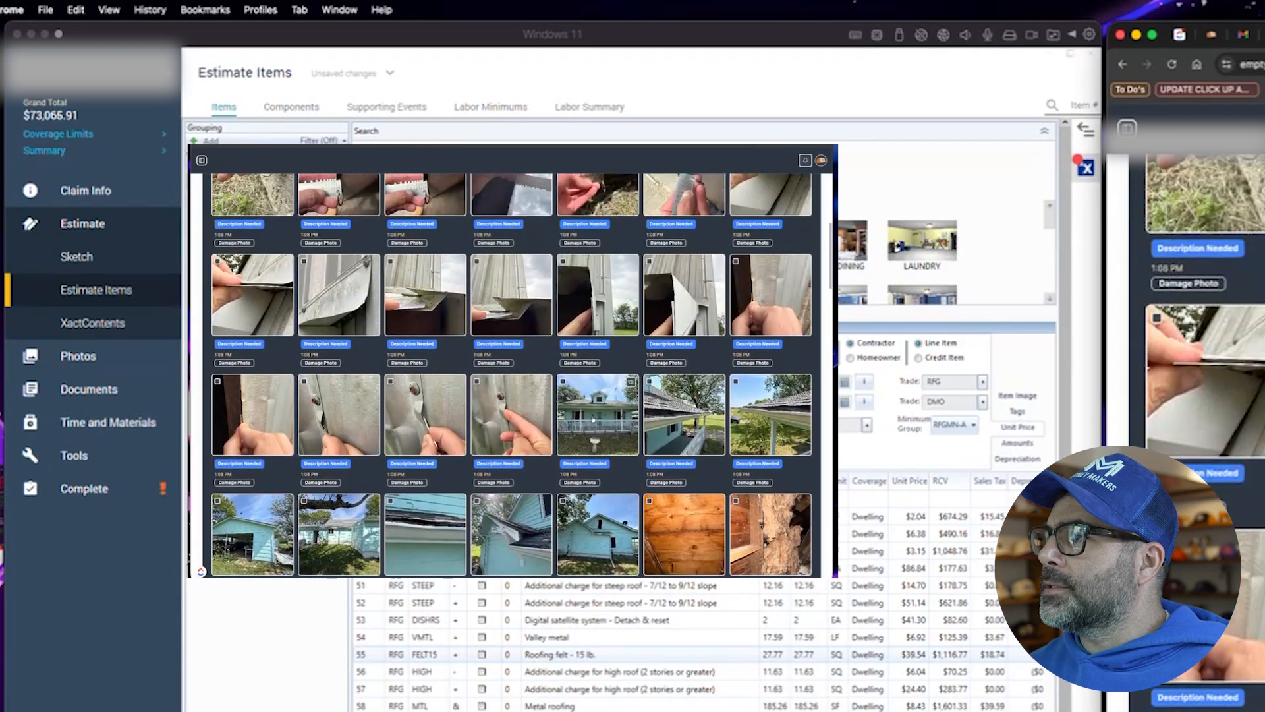
- Examine the house exterior photos, enlarging the front elevation, porch, carport and rear wall shots
left_click(630, 381)
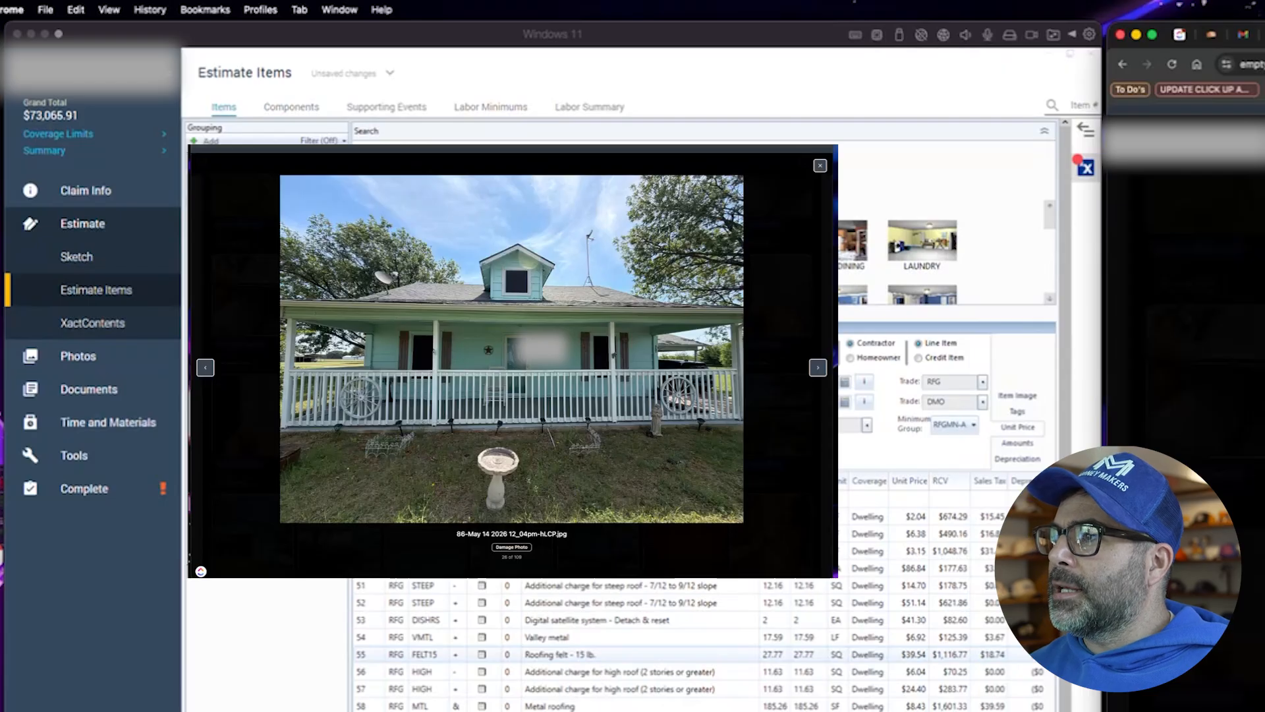
left_click(817, 367)
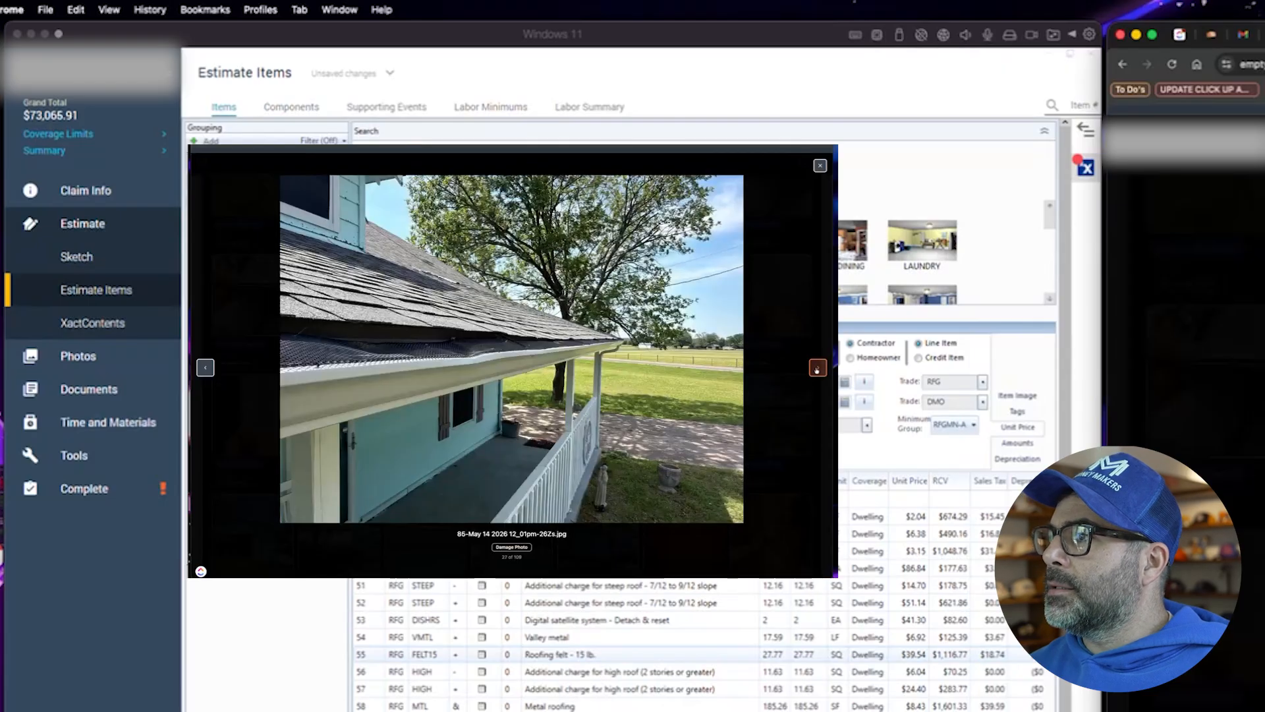
left_click(818, 367)
left_click(817, 367)
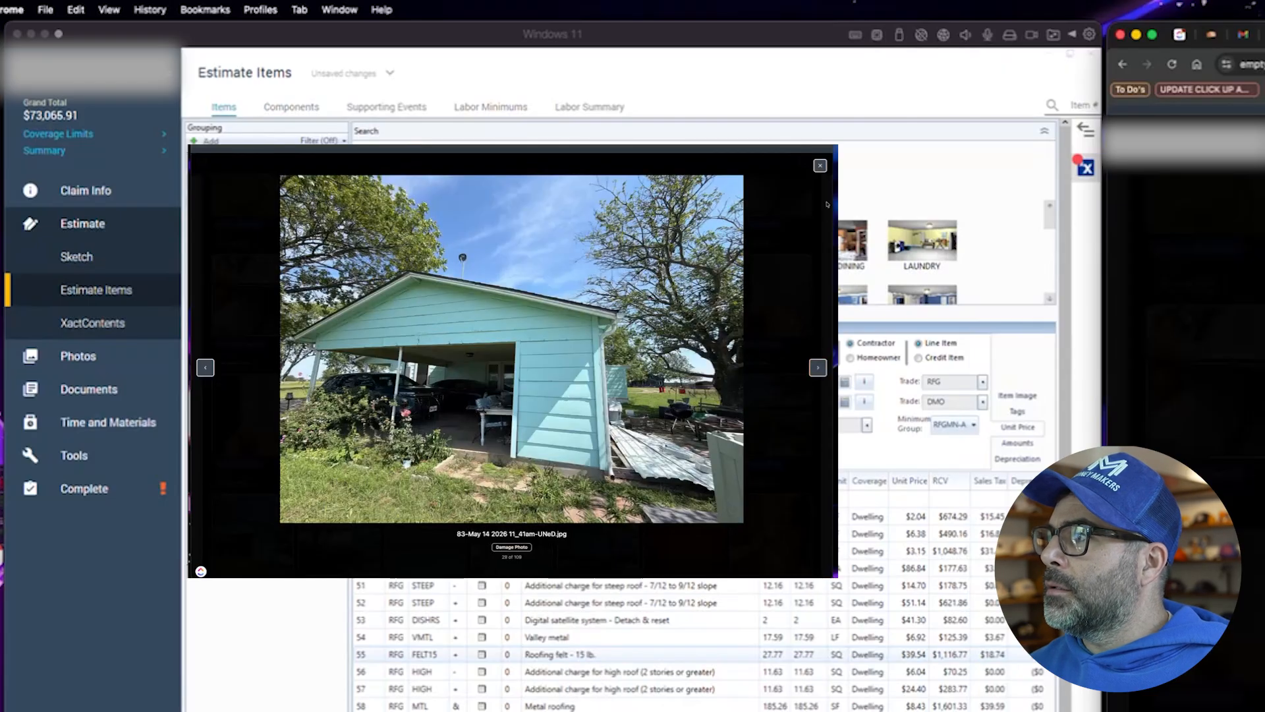
left_click(820, 166)
scroll(662, 412, "down", 5)
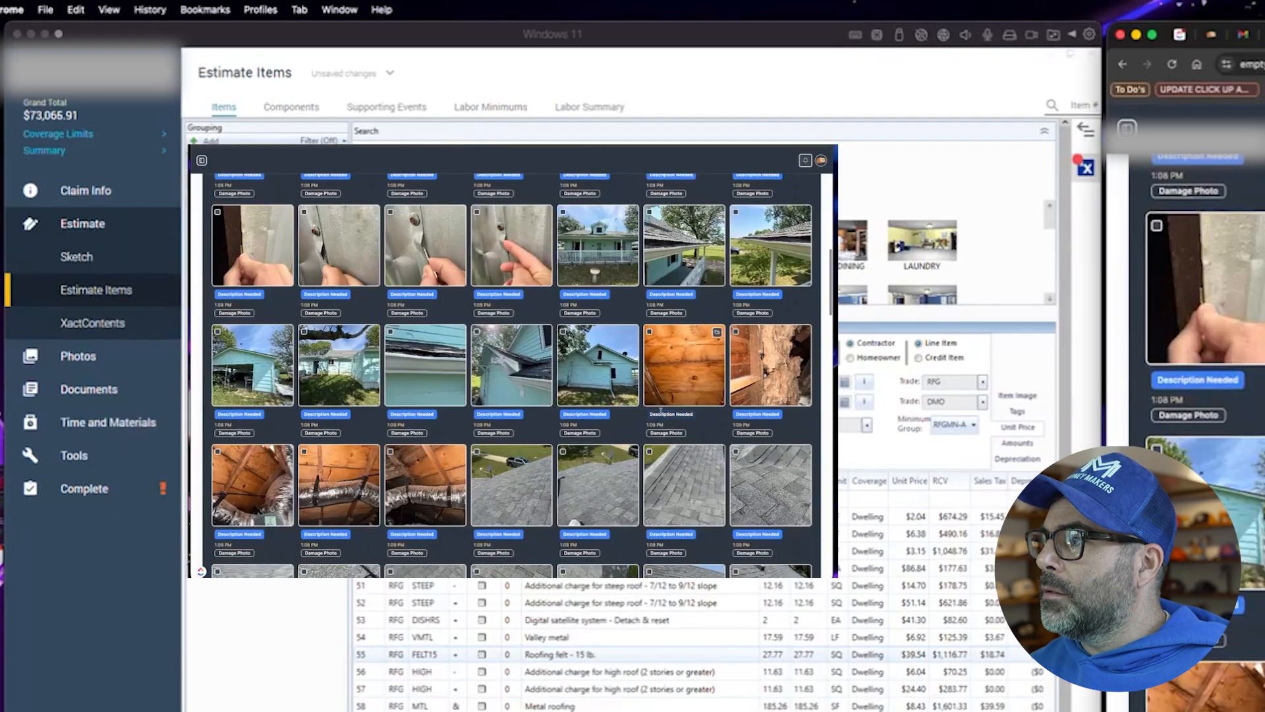
scroll(661, 411, "down", 3)
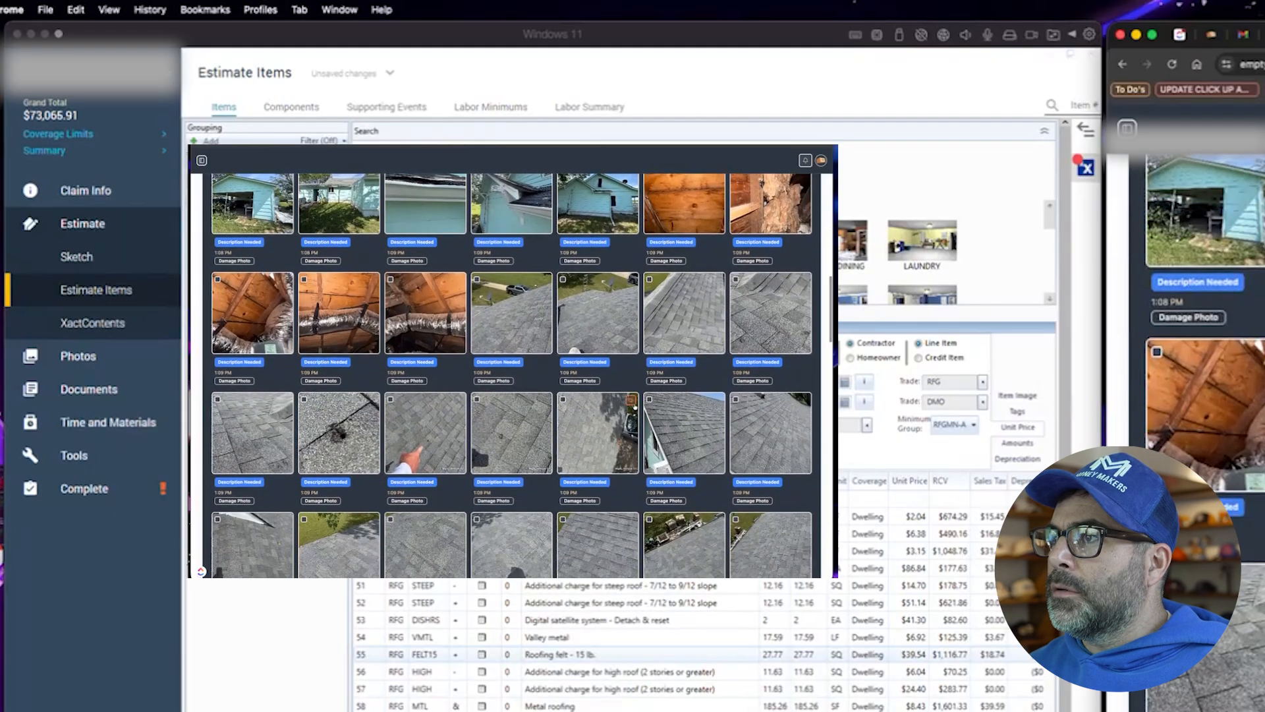
scroll(340, 336, "up", 3)
left_click(339, 336)
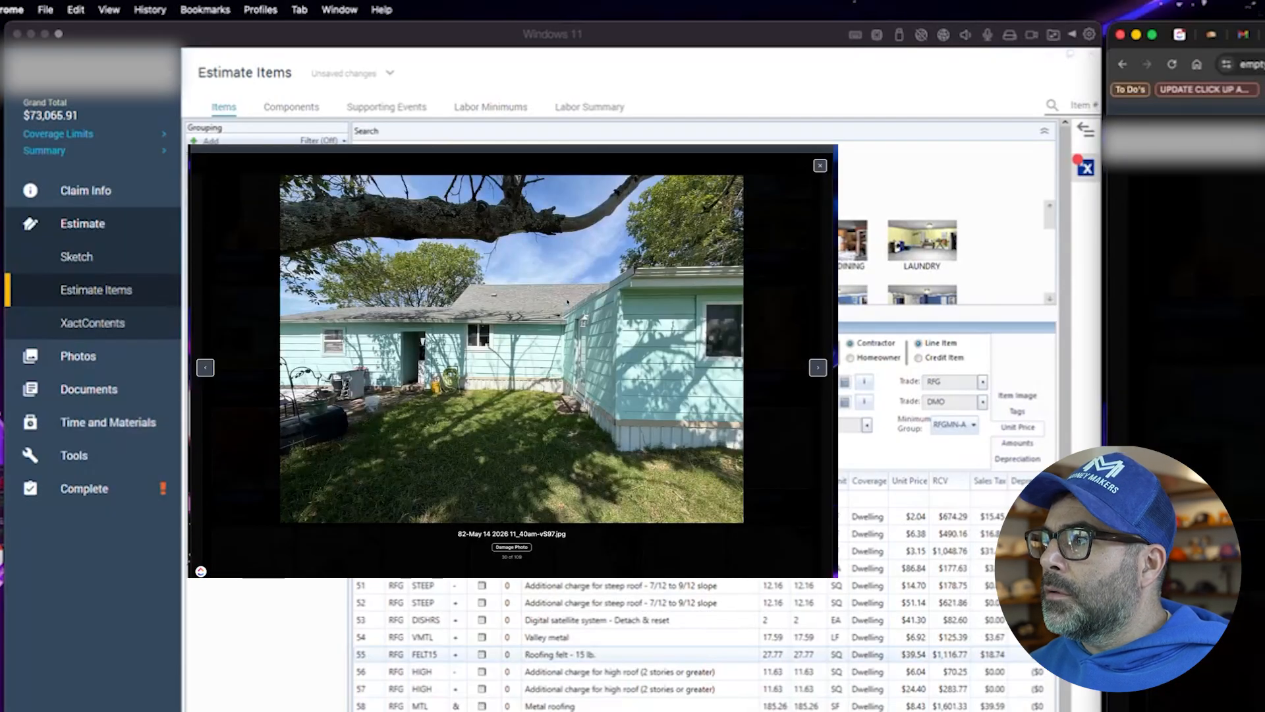
left_click(819, 165)
scroll(644, 389, "down", 10)
scroll(644, 389, "down", 5)
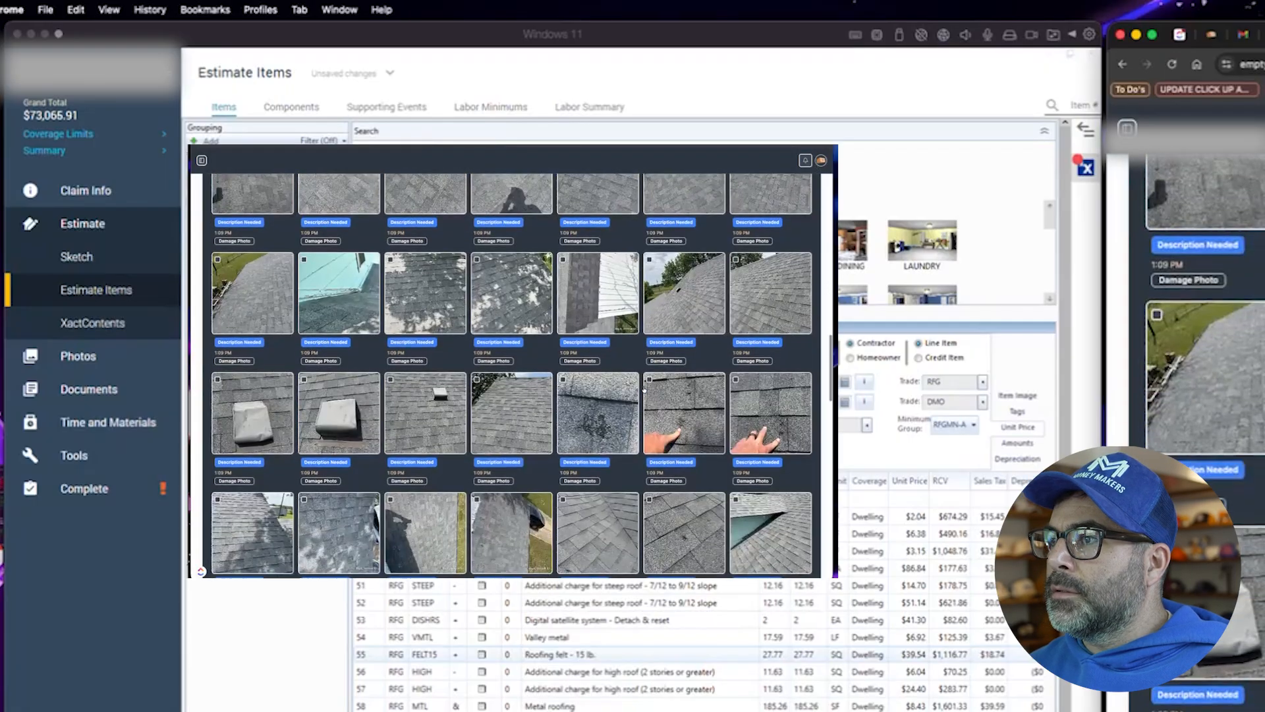
scroll(644, 389, "down", 4)
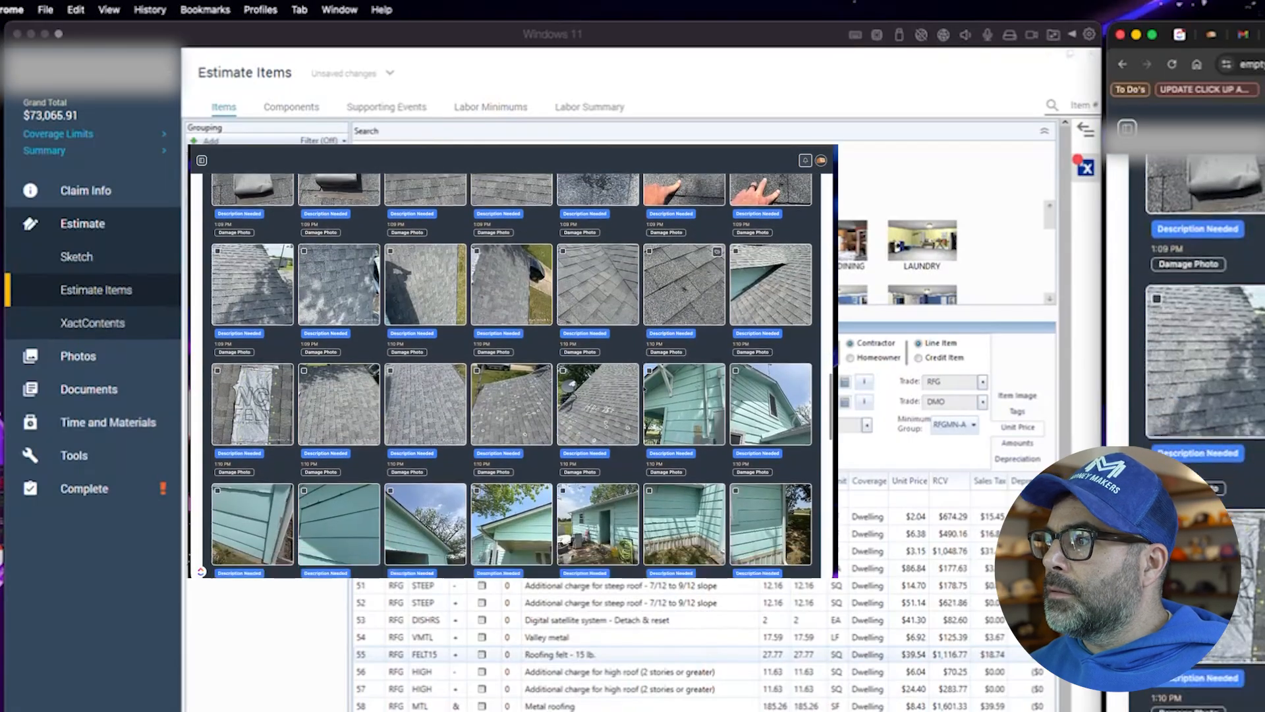
- Delete the nine Main Roof supplement lines from the pipe jack flashing through the gable cornice return
scroll(644, 389, "down", 6)
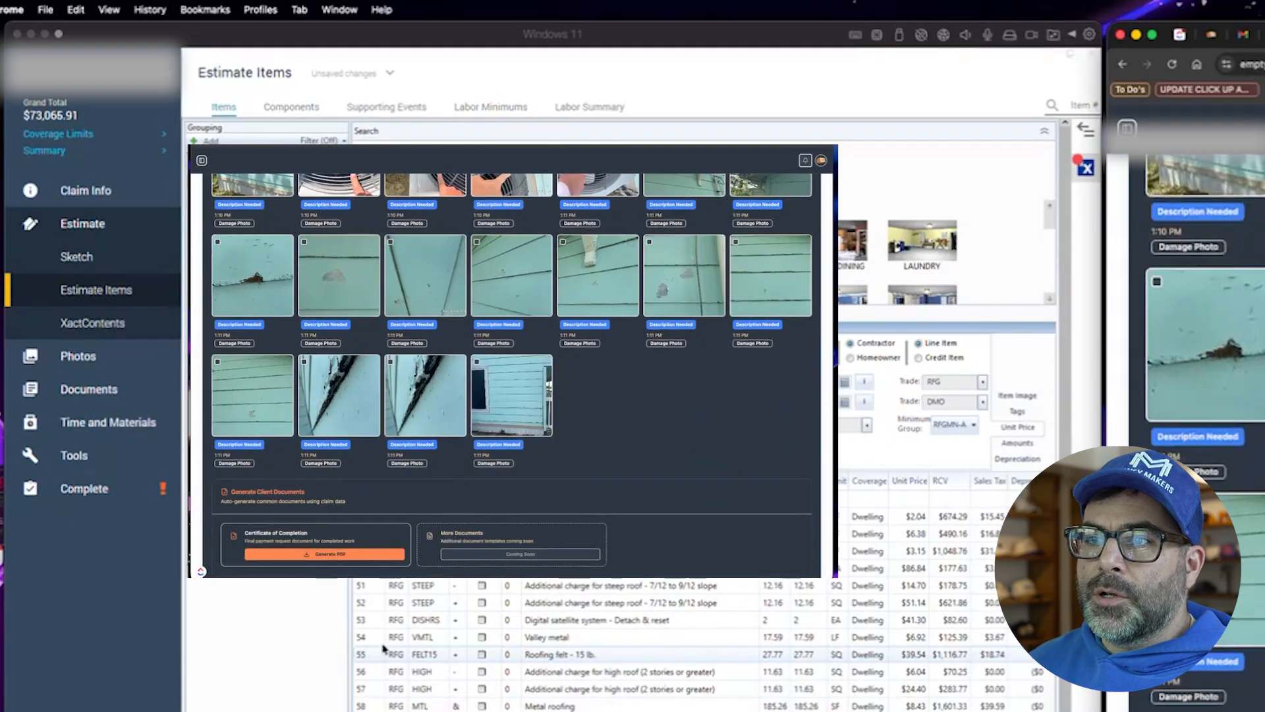
left_click(362, 700)
scroll(363, 700, "down", 5)
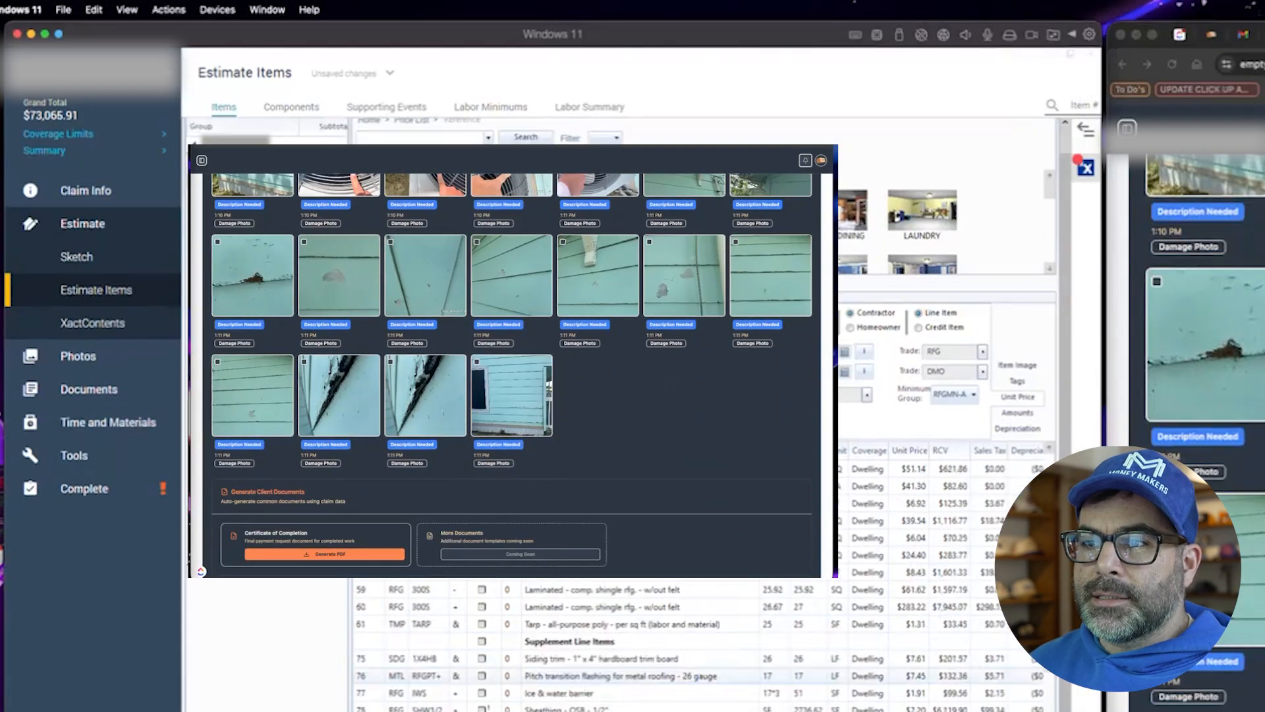
left_click(367, 700)
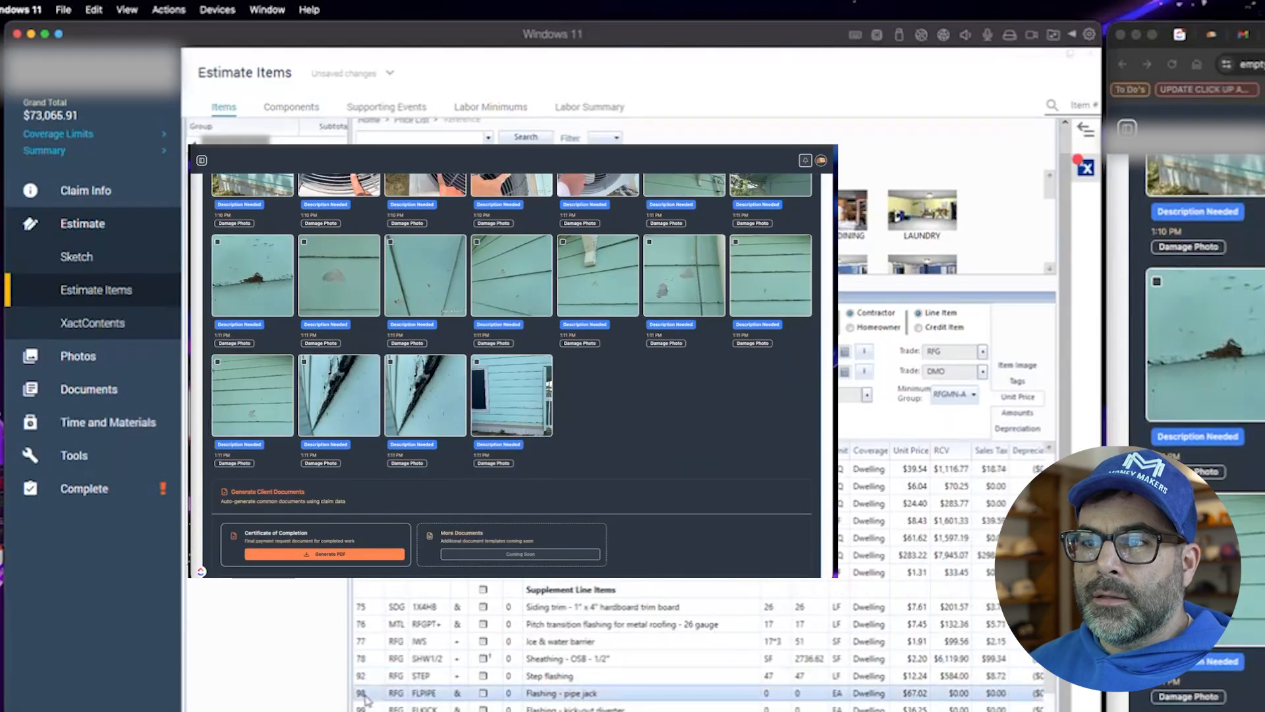
key("Down")
key("Down")
key("Down")
key("Down")
key("Down")
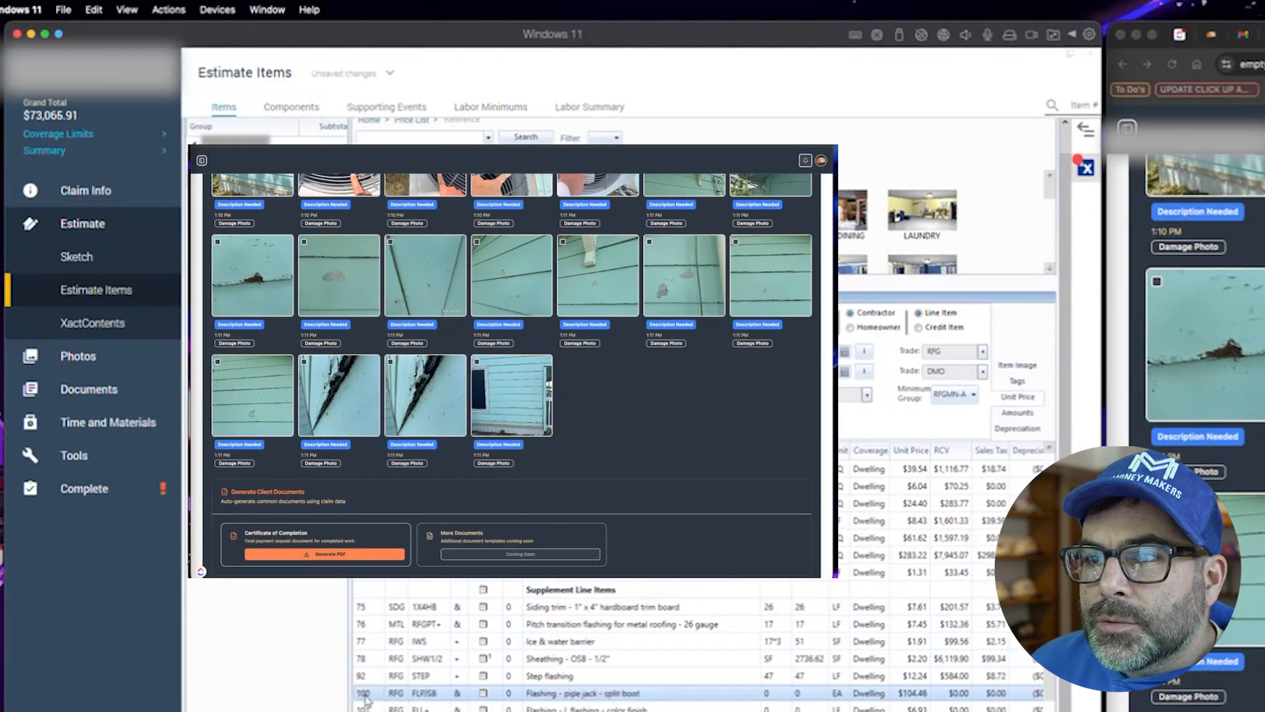
key("Down")
key("Down")
key("Down")
key("Down")
key("Down")
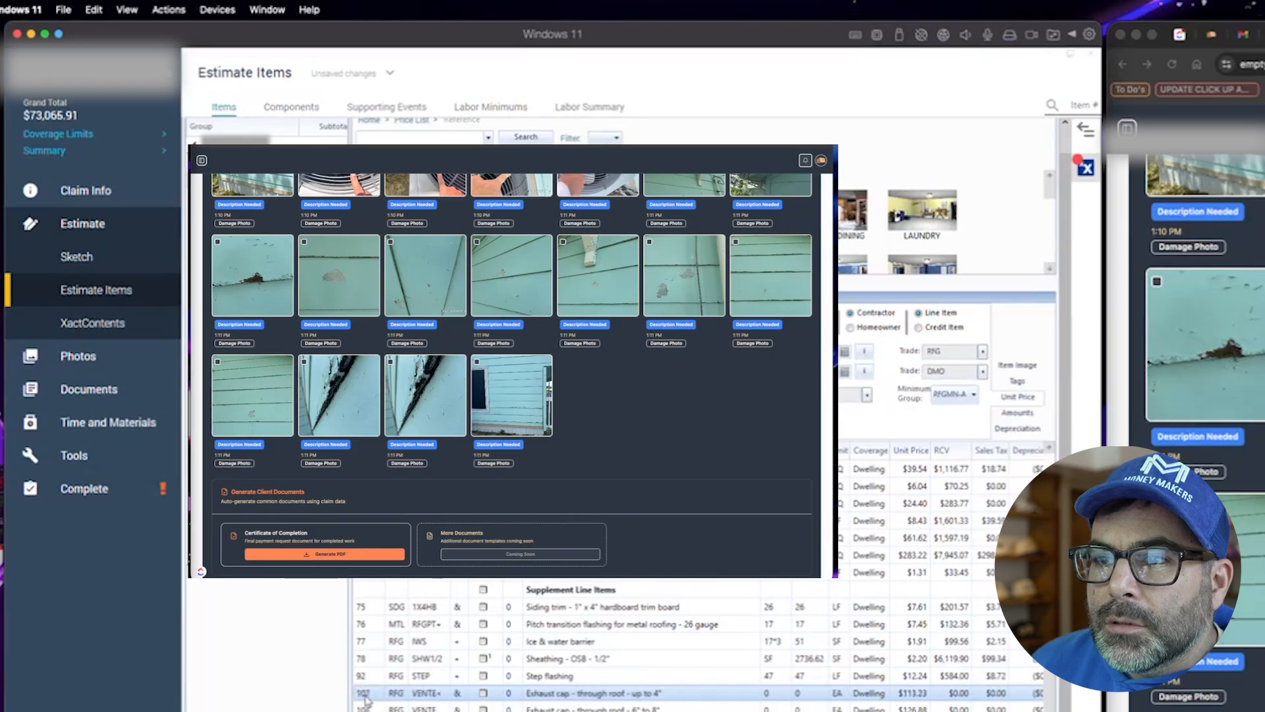
key("Down")
key("Down")
key("Down")
key("Down")
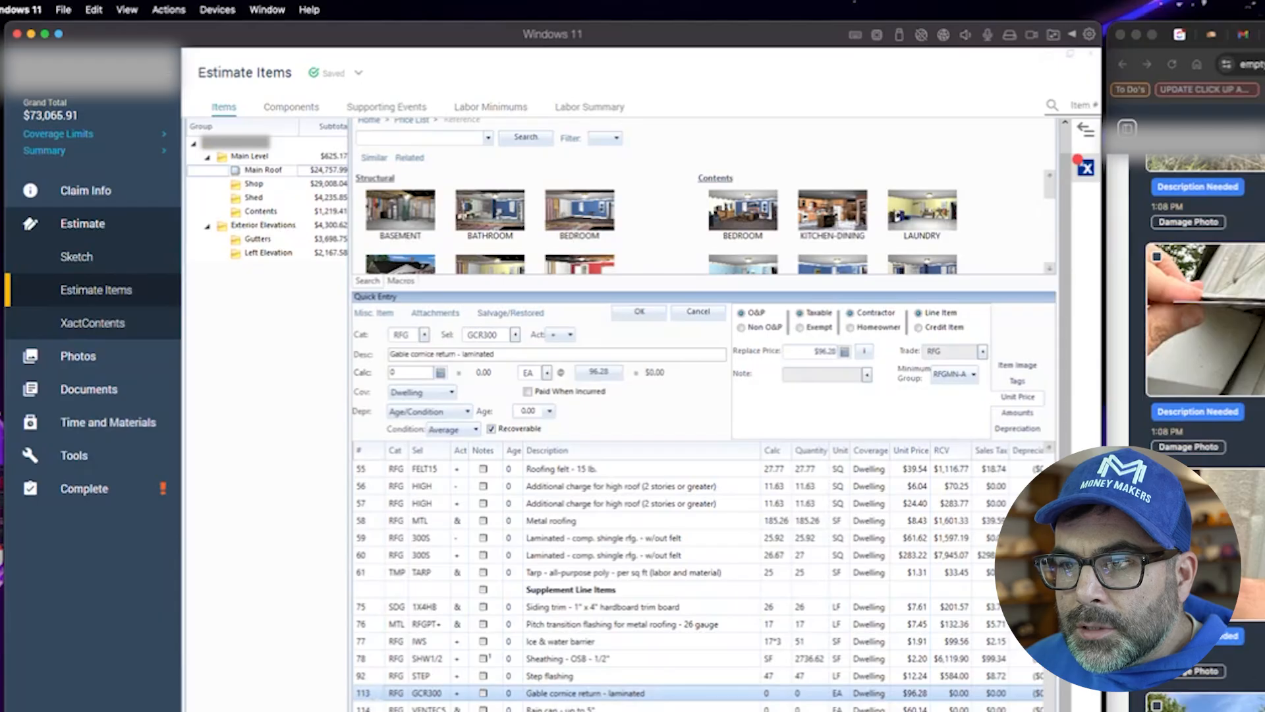
left_click(587, 710, "shift")
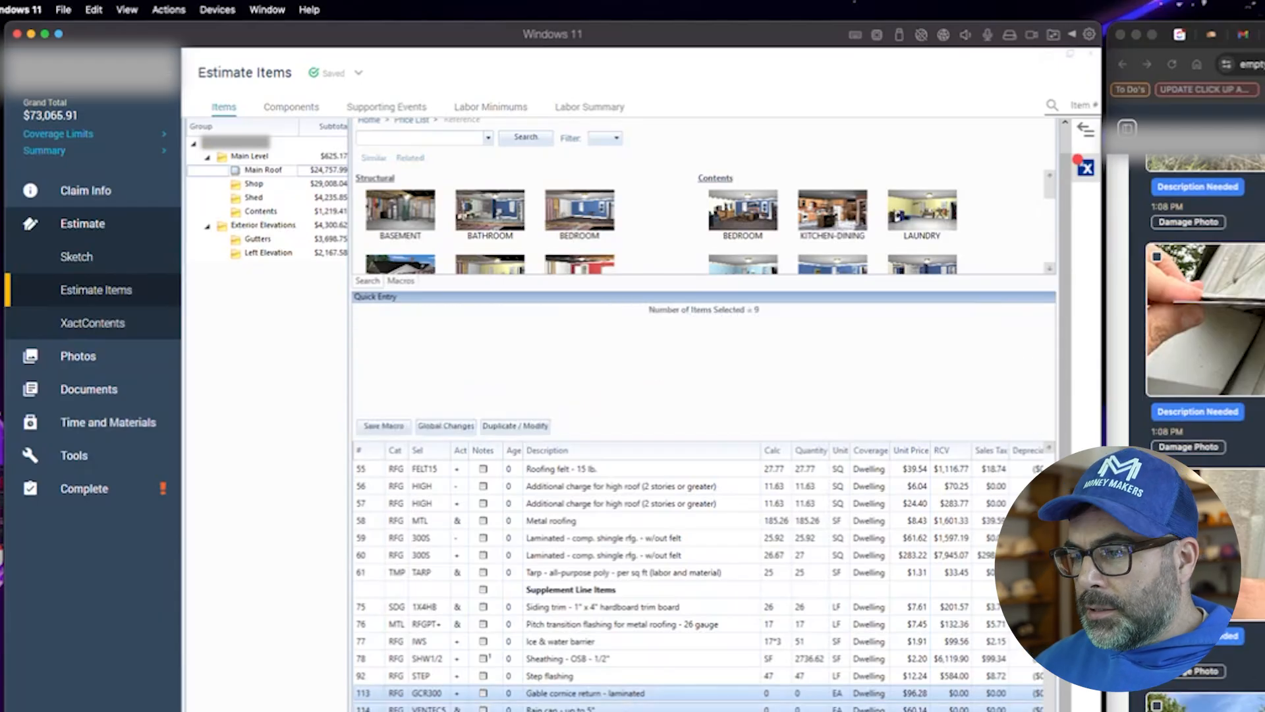
key("Delete")
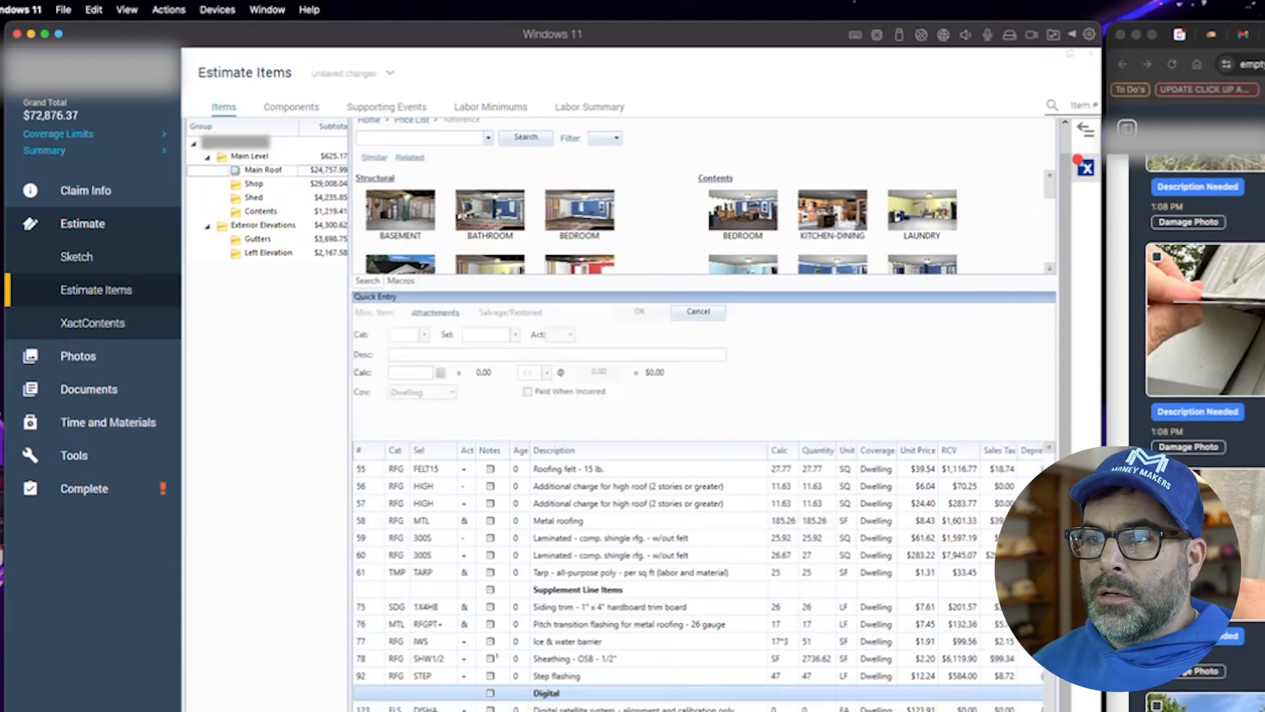
- Remove the Digital subheading and change the satellite line to DISHRS detach & reset with a quantity of 1
key("Delete")
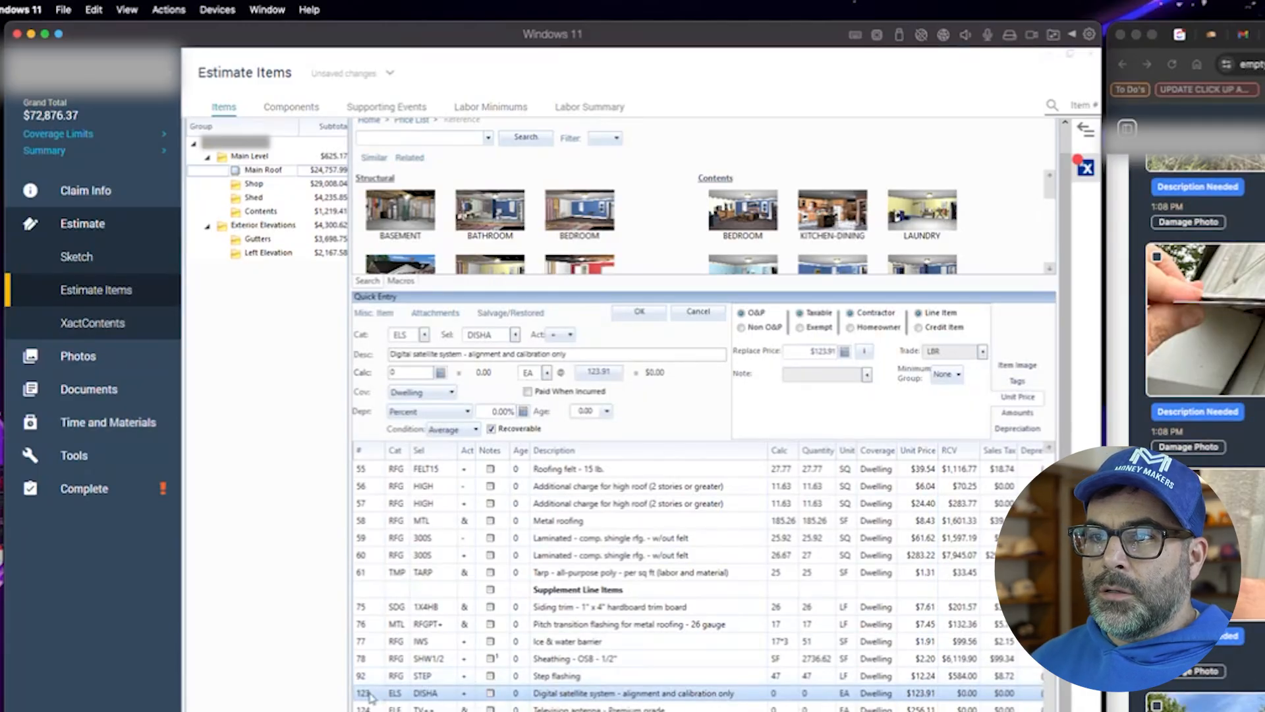
left_click(497, 335)
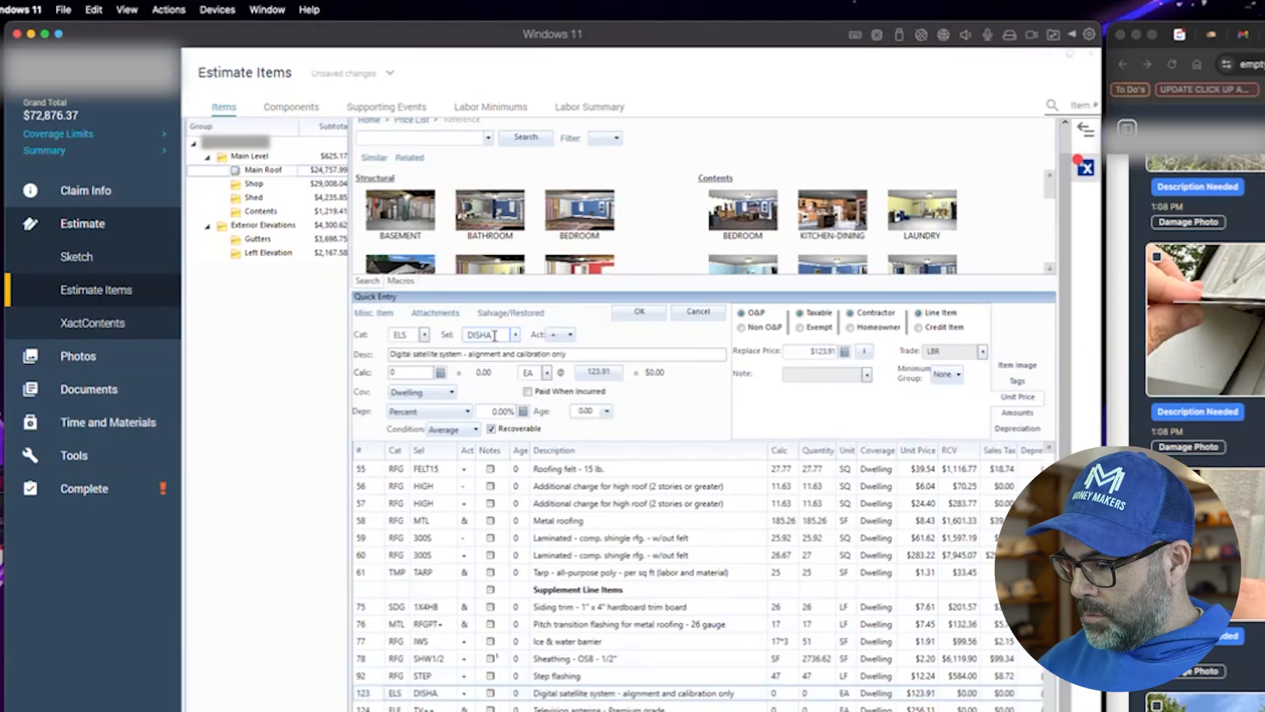
key("BackSpace")
type("RS")
left_click(402, 373)
type("1")
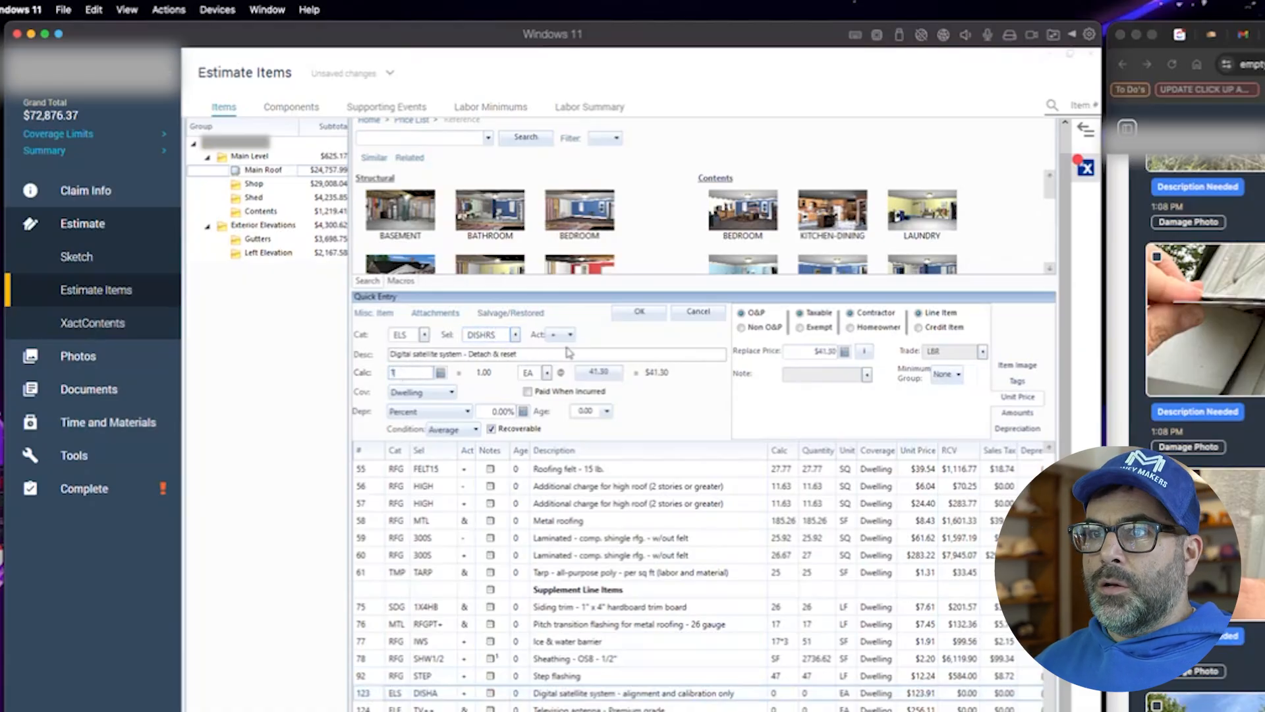
left_click(641, 315)
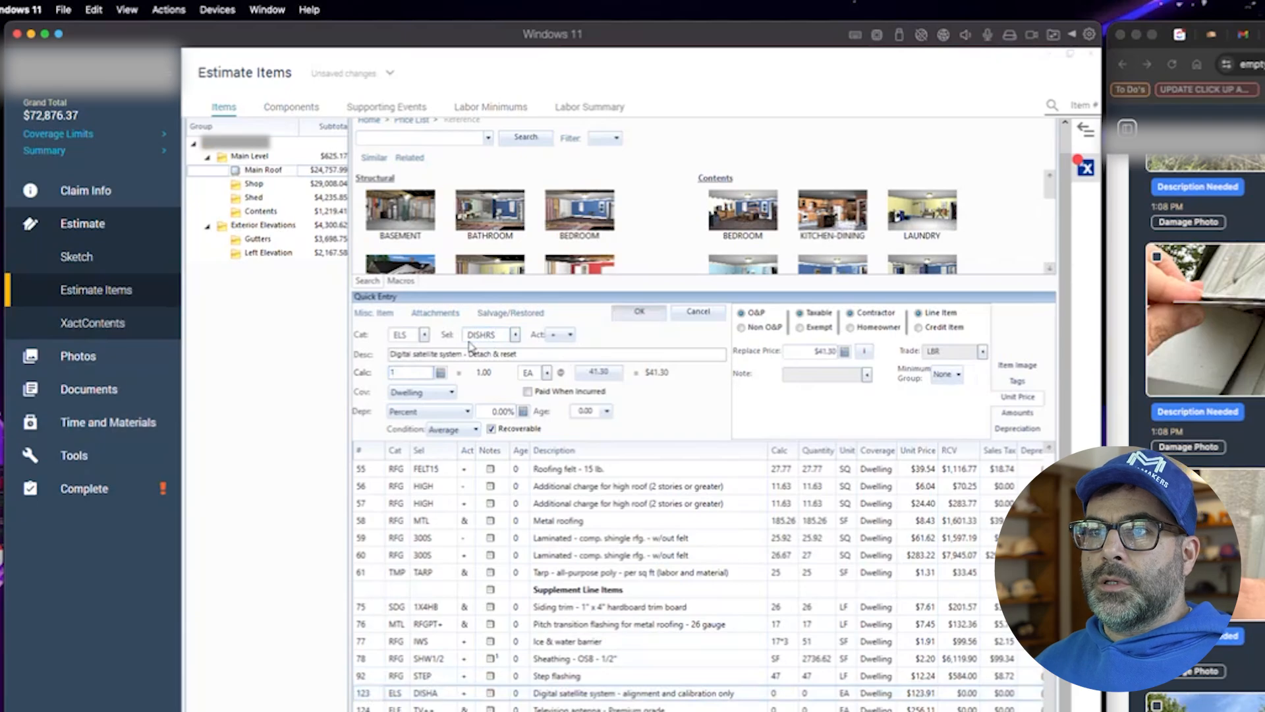
- Search the price list for antenna and add the television antenna line to Main Roof
left_click(518, 337)
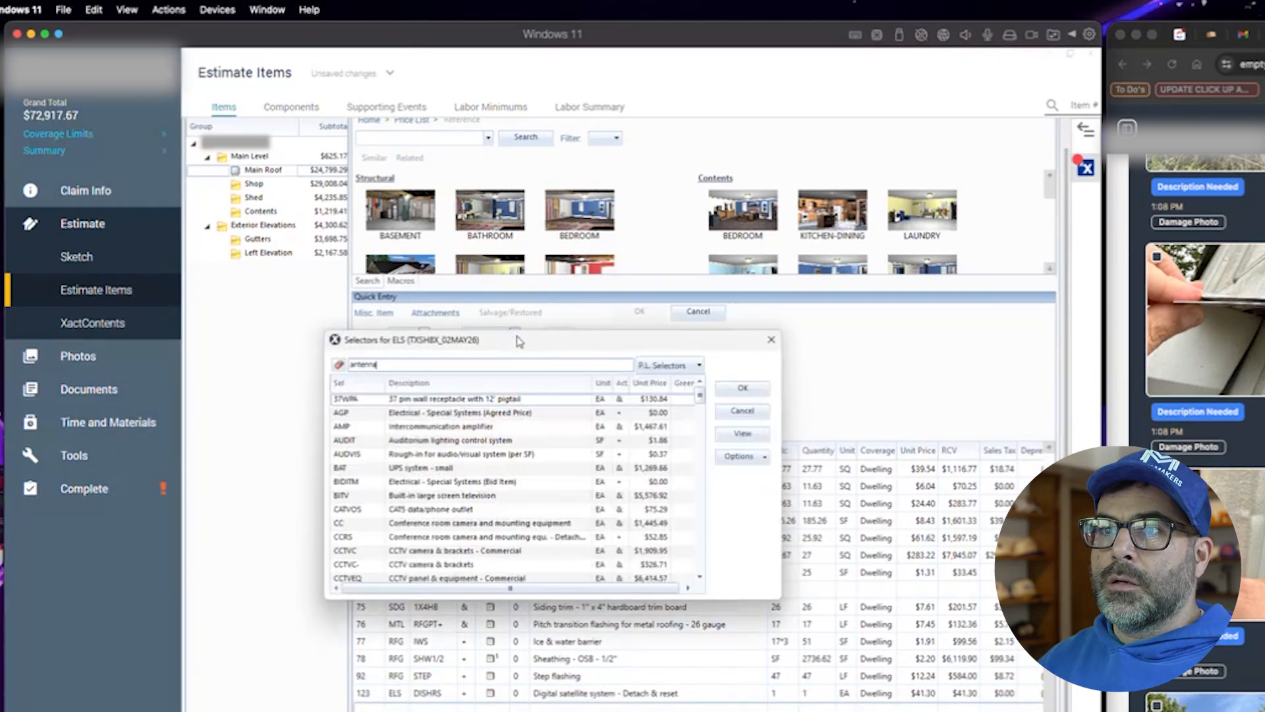
left_click(743, 411)
left_click(413, 140)
type("antenna")
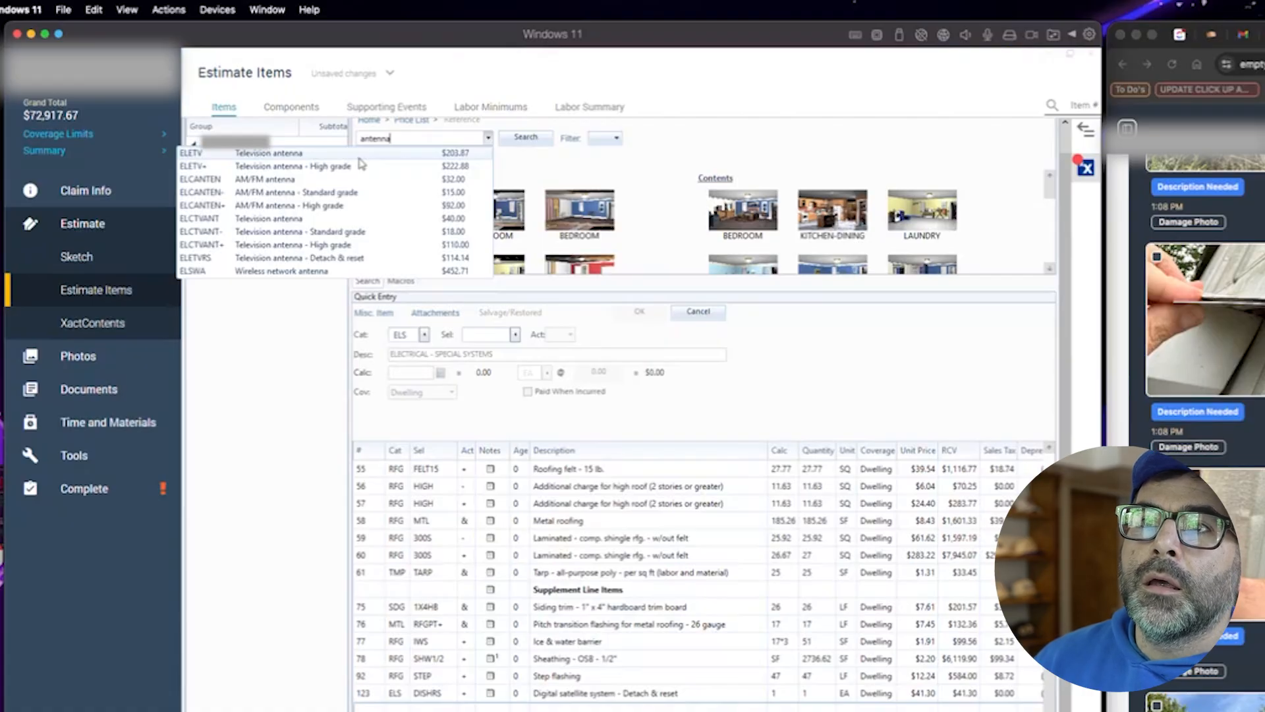
left_click(360, 158)
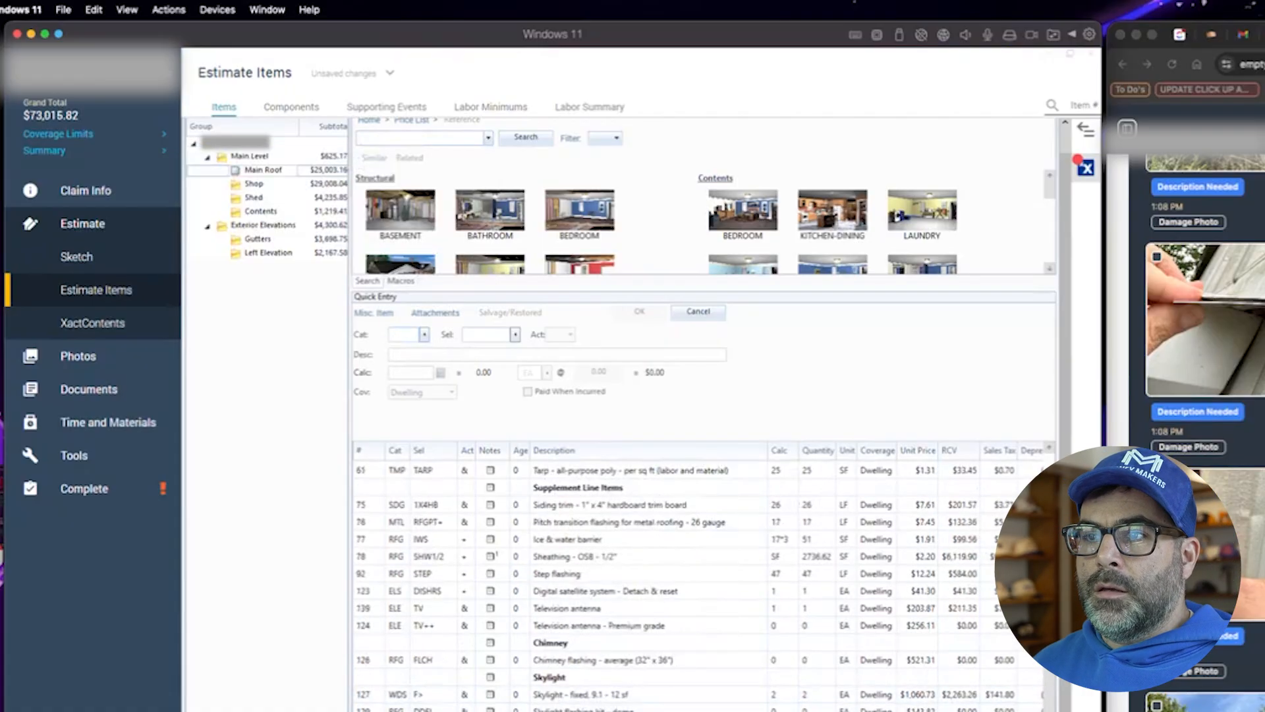
- Delete the premium-grade antenna line and switch the added antenna line to TVRS detach & reset
left_click(376, 628)
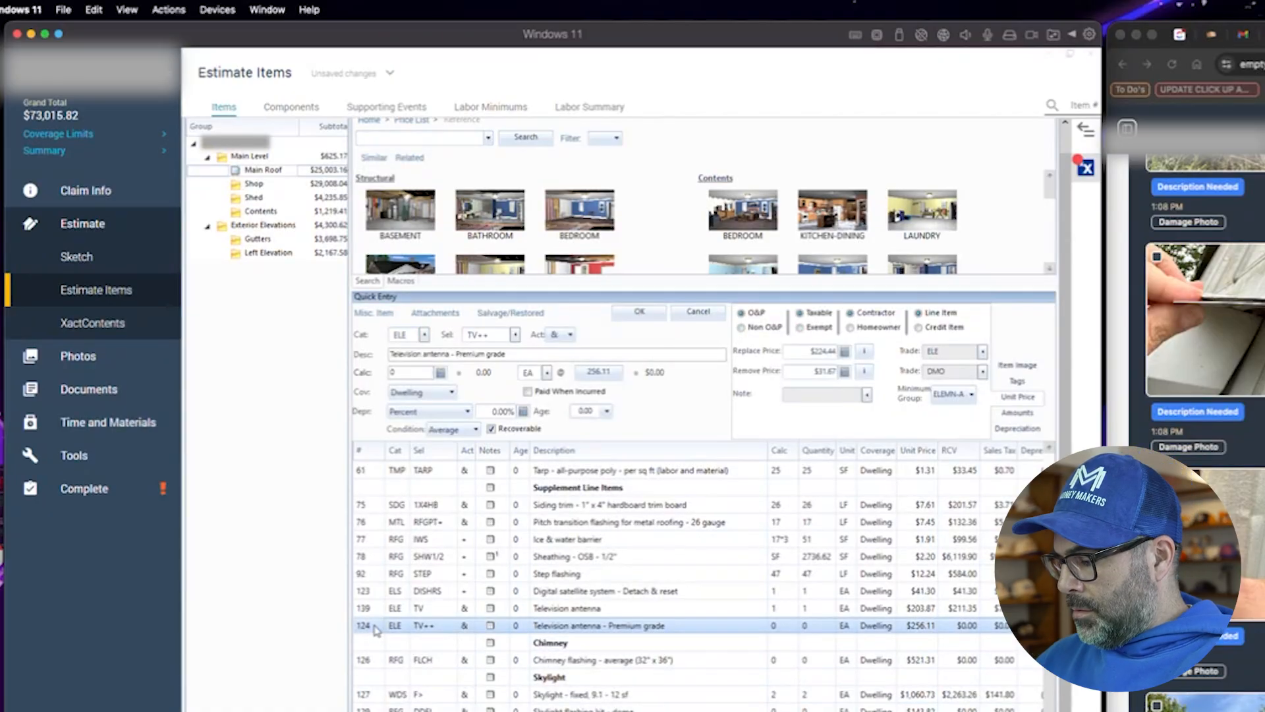
key("Delete")
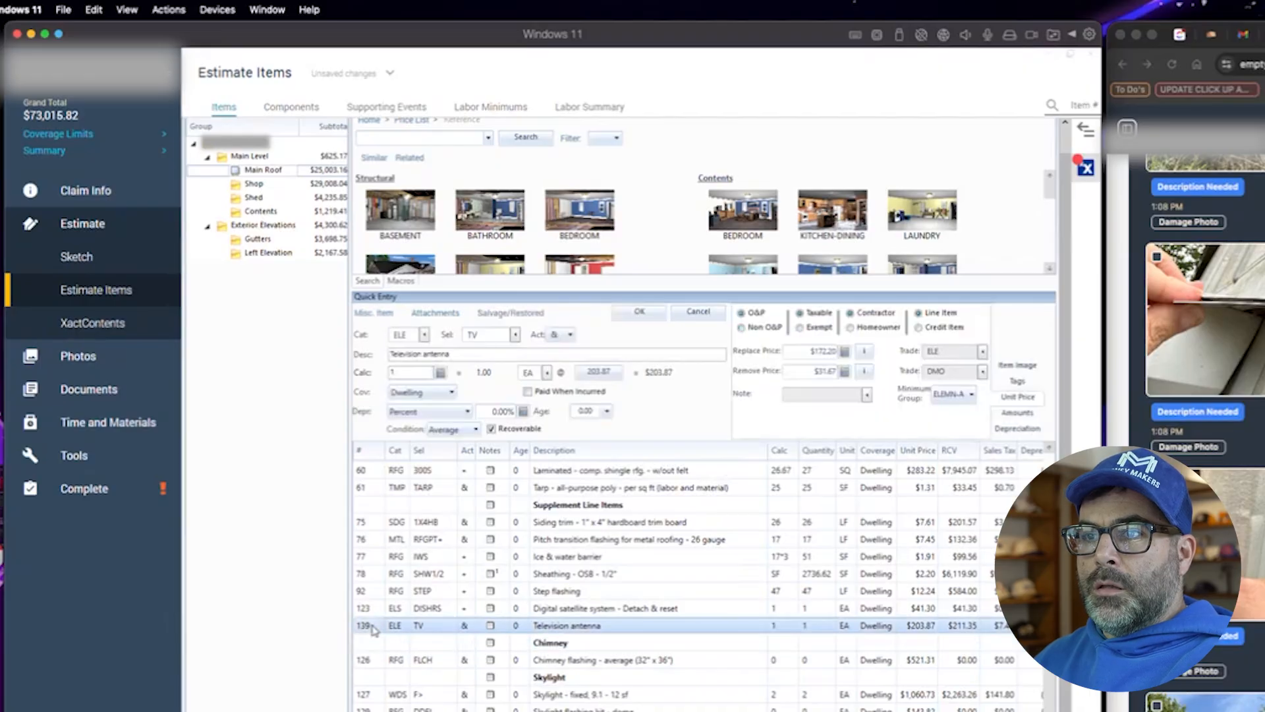
left_click(491, 336)
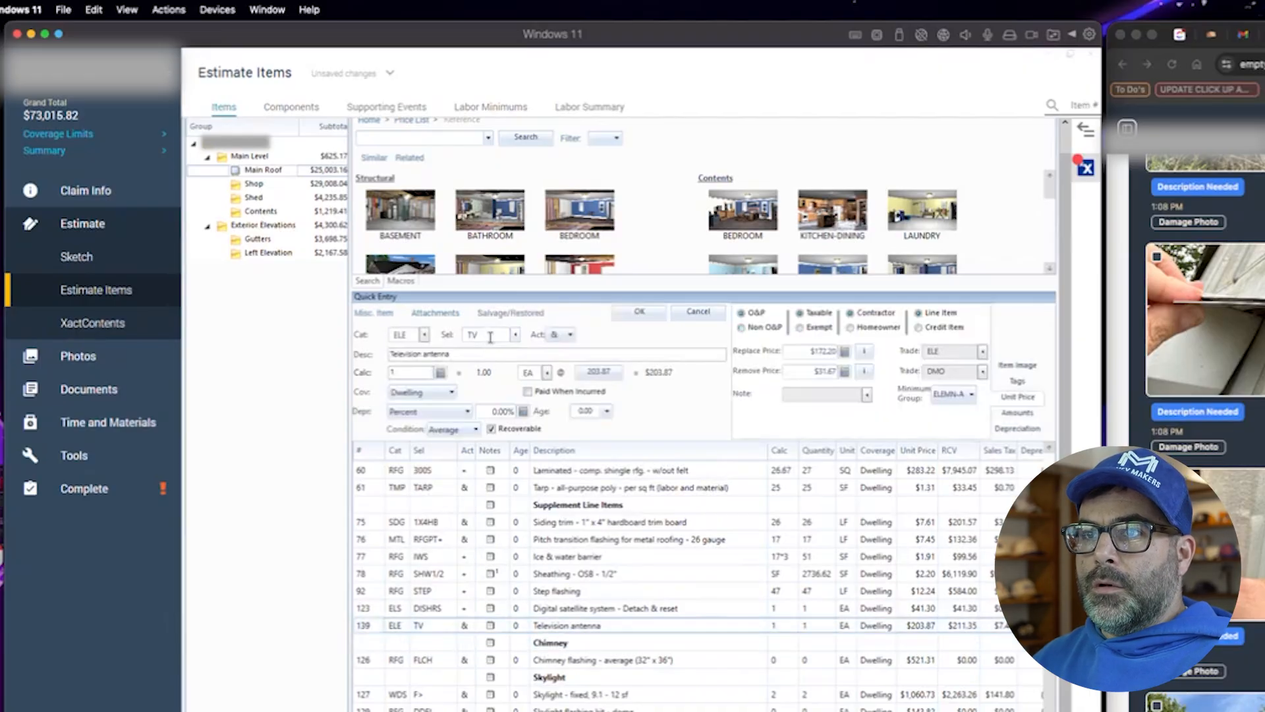
type("RS")
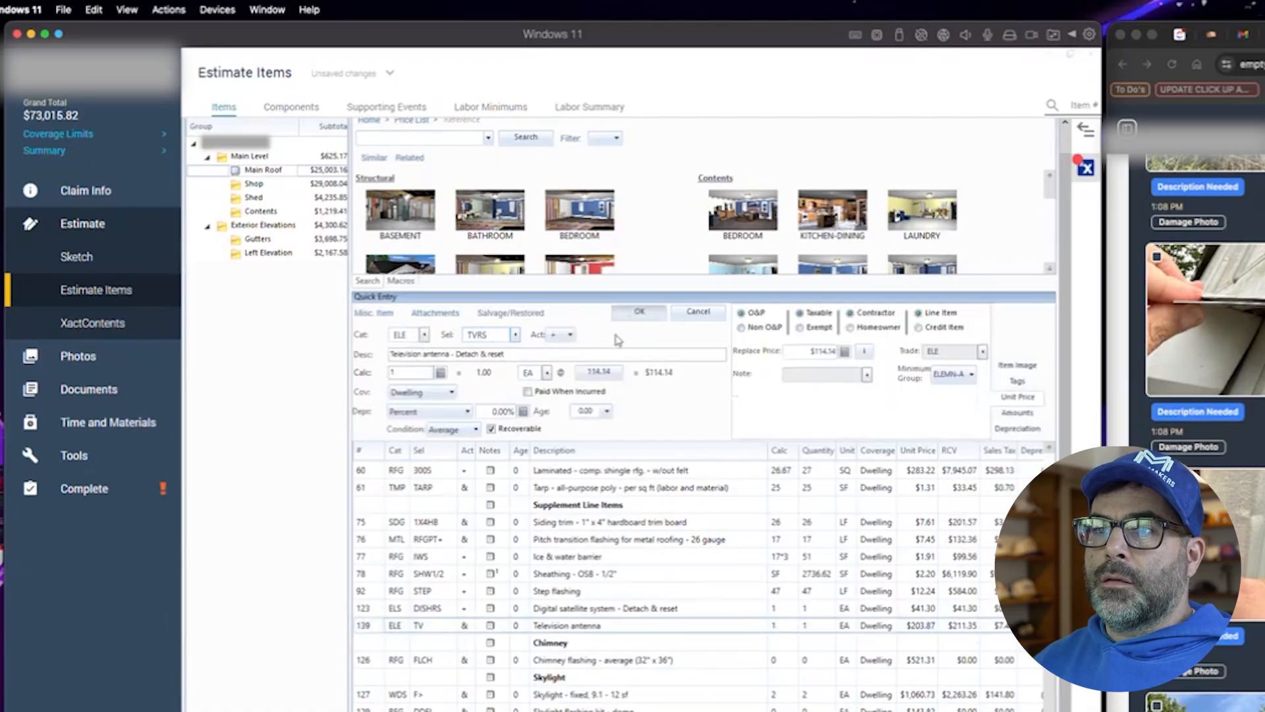
left_click(633, 312)
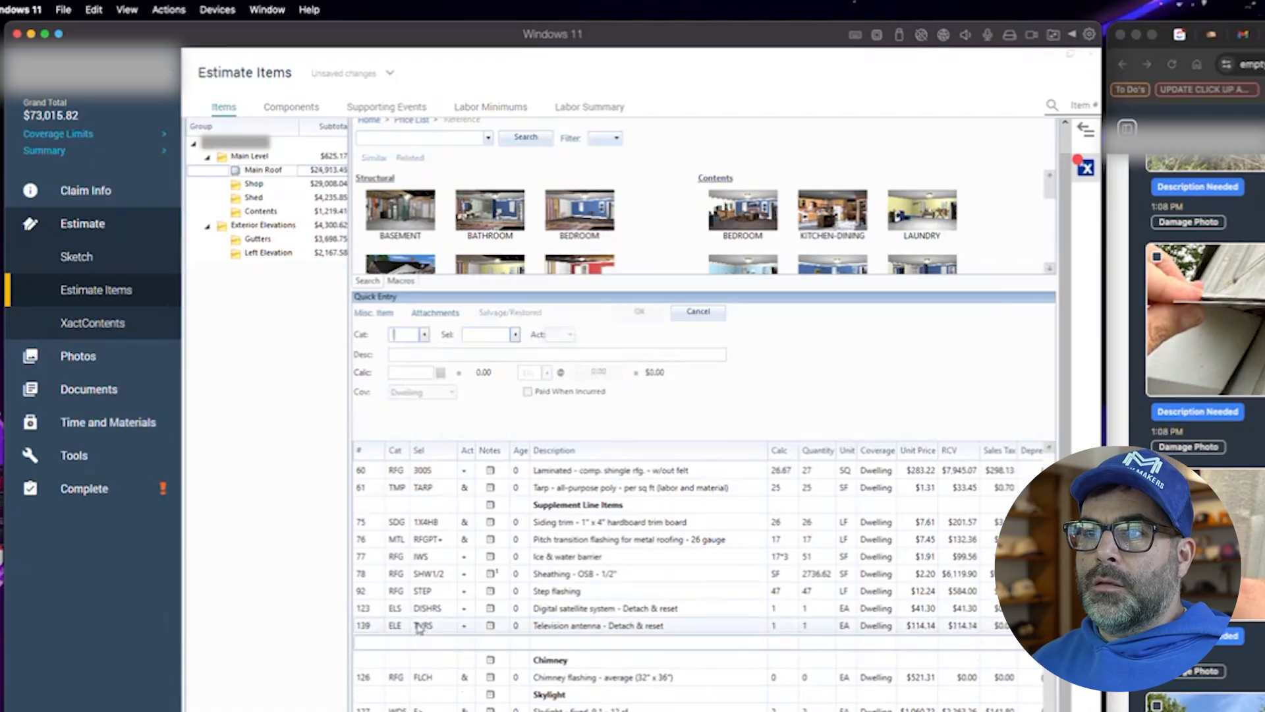
- Delete every remaining Main Roof line from the Chimney section through the end of the list
left_click(385, 659)
scroll(388, 686, "down", 1)
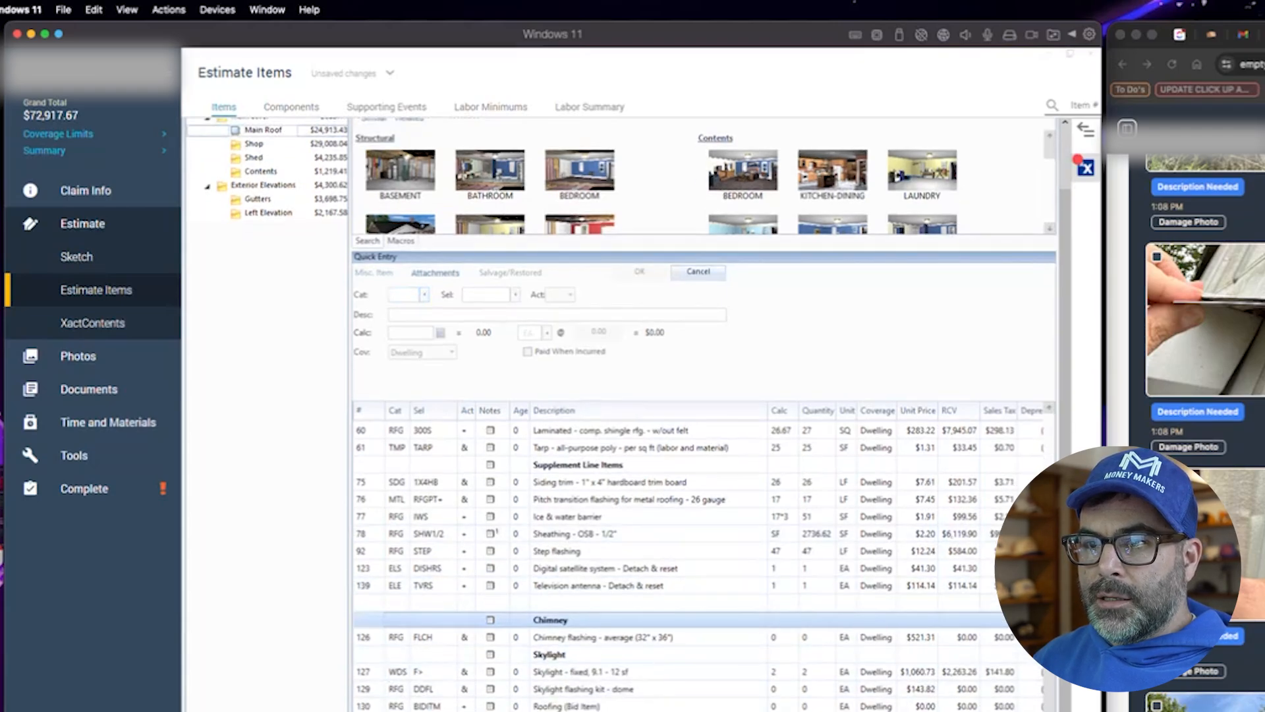
key("ctrl+shift+End")
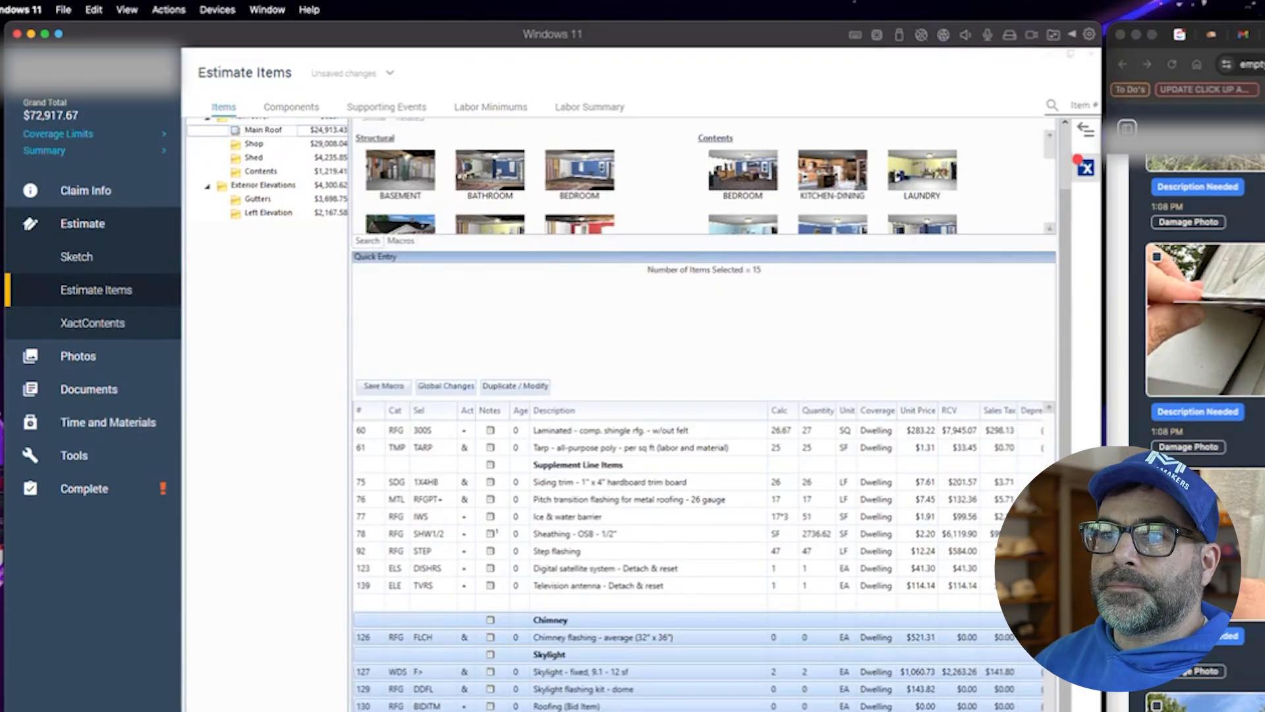
key("Delete")
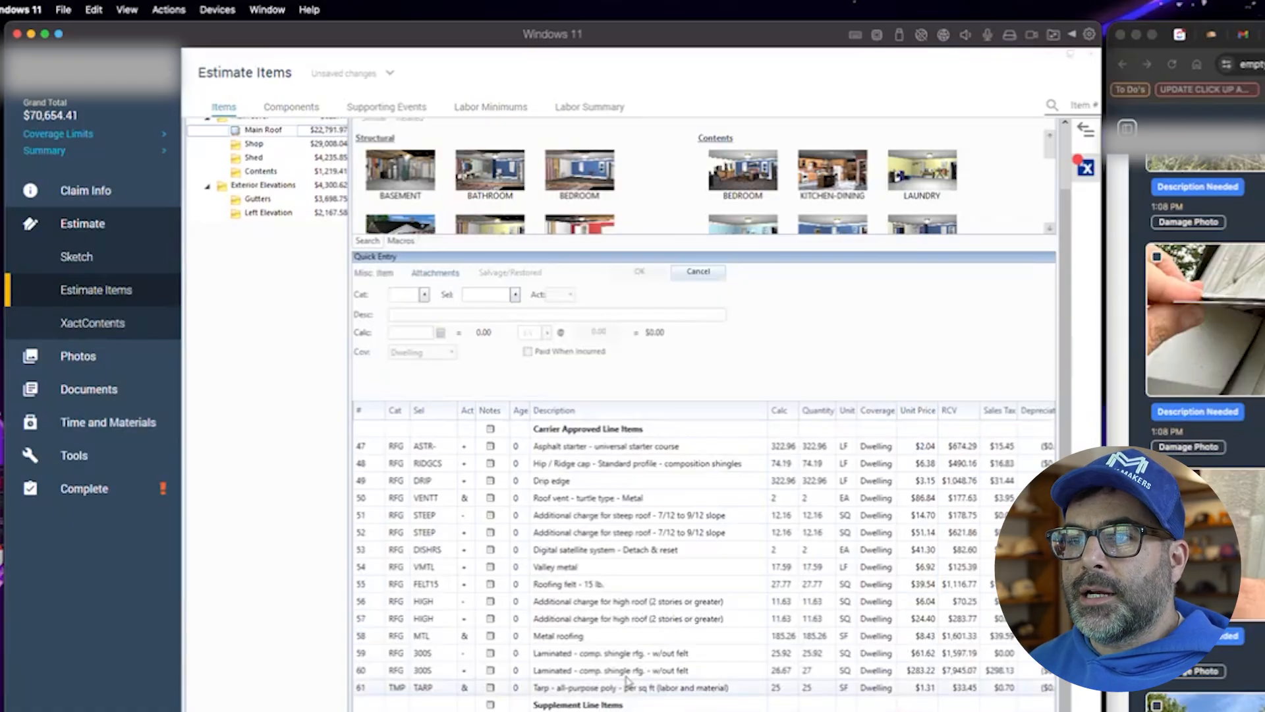
- Review the Shop and Shed line items against the inspection photos
left_click(257, 214)
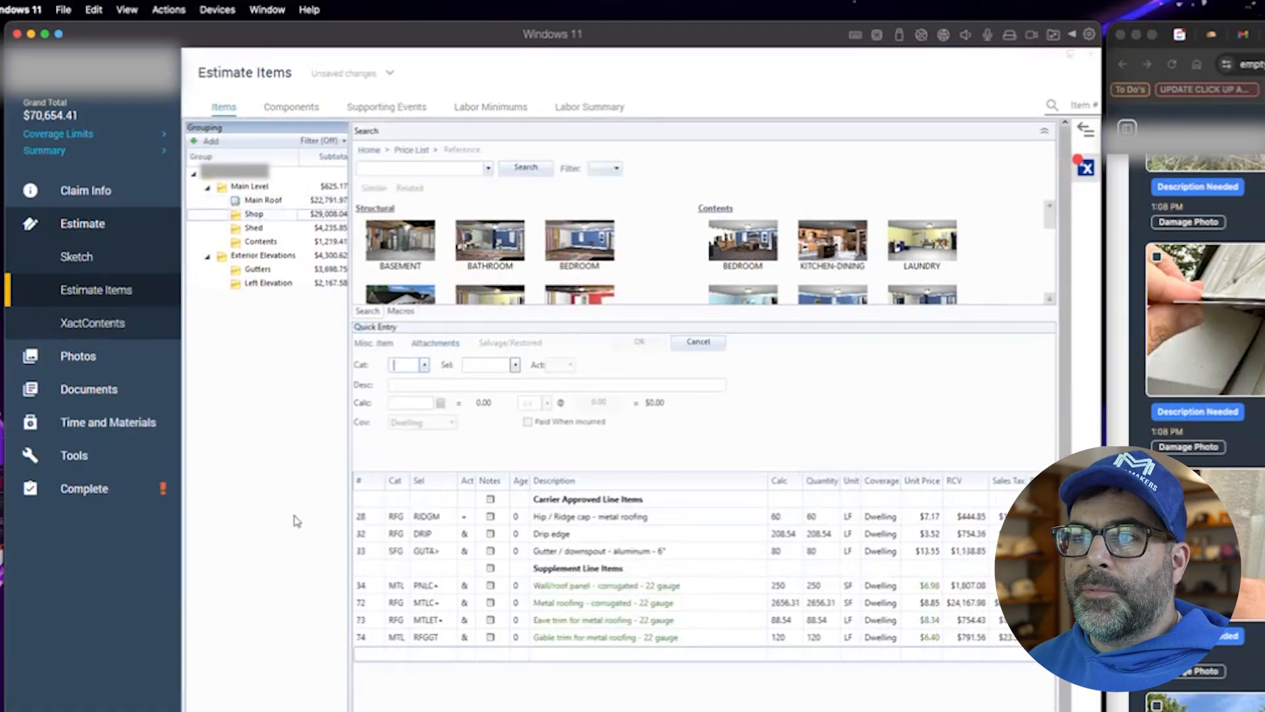
scroll(1205, 296, "down", 3)
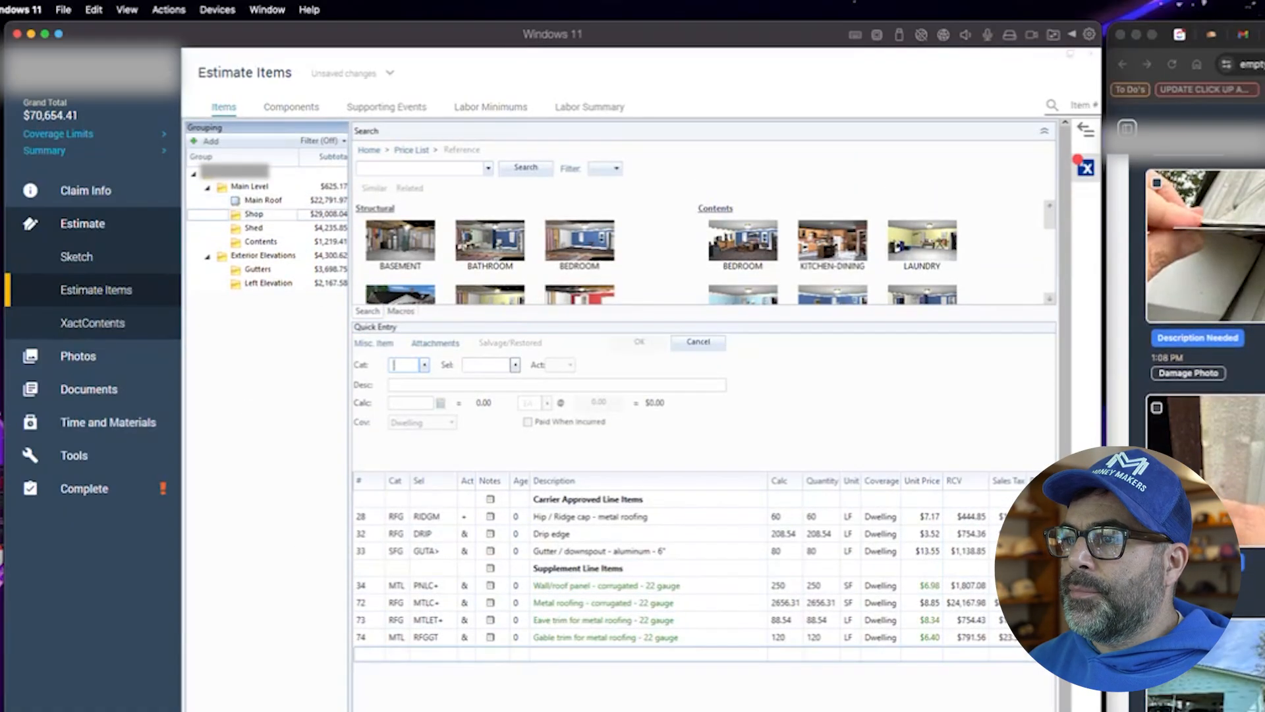
left_click(1255, 568)
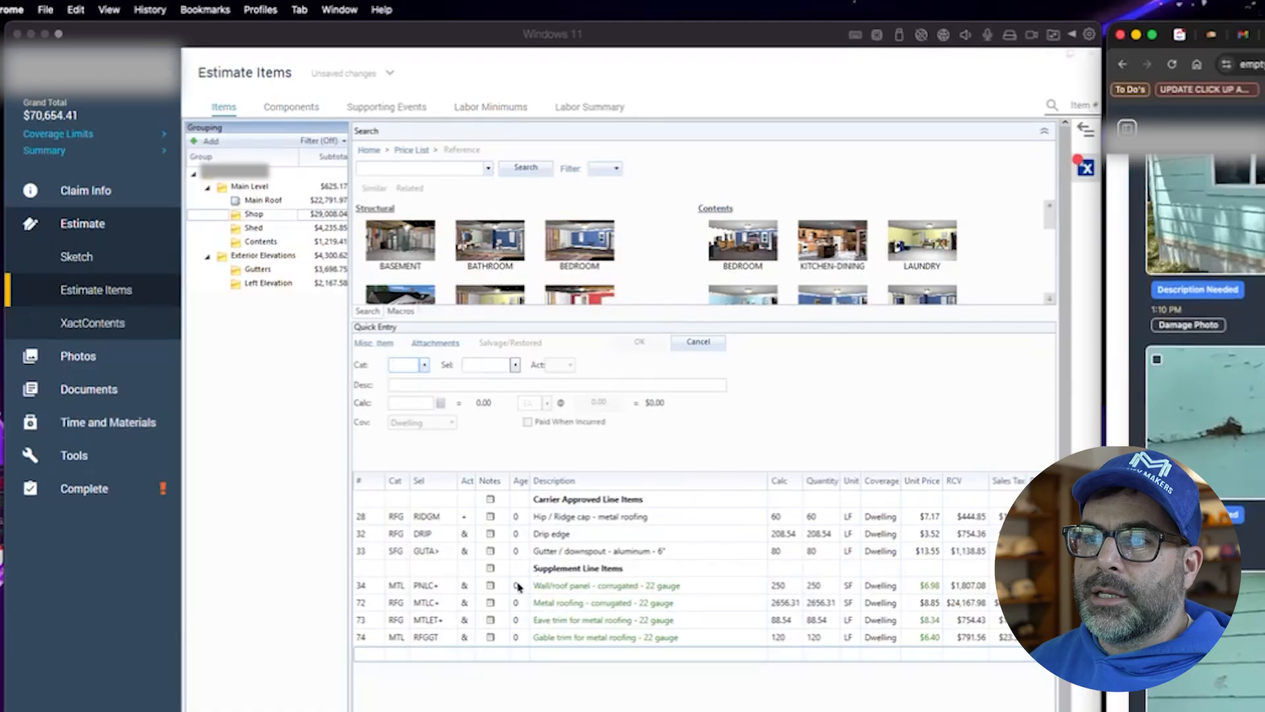
left_click(255, 231)
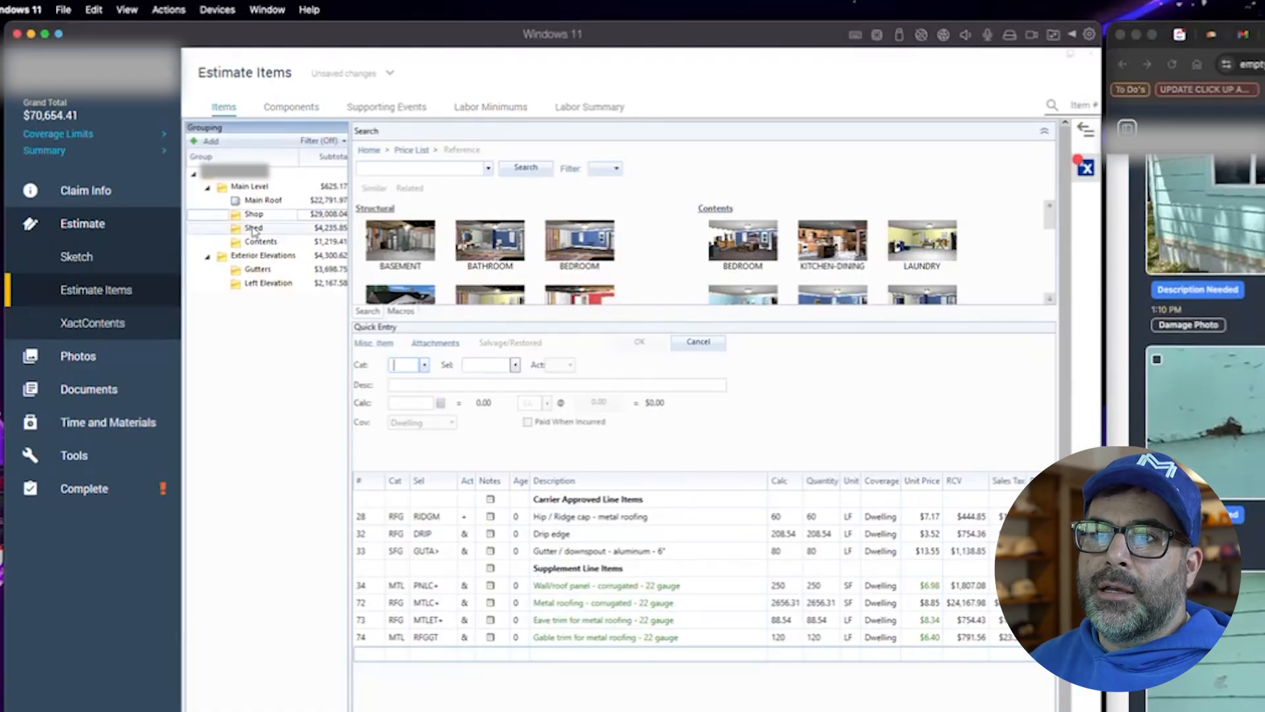
left_click(254, 230)
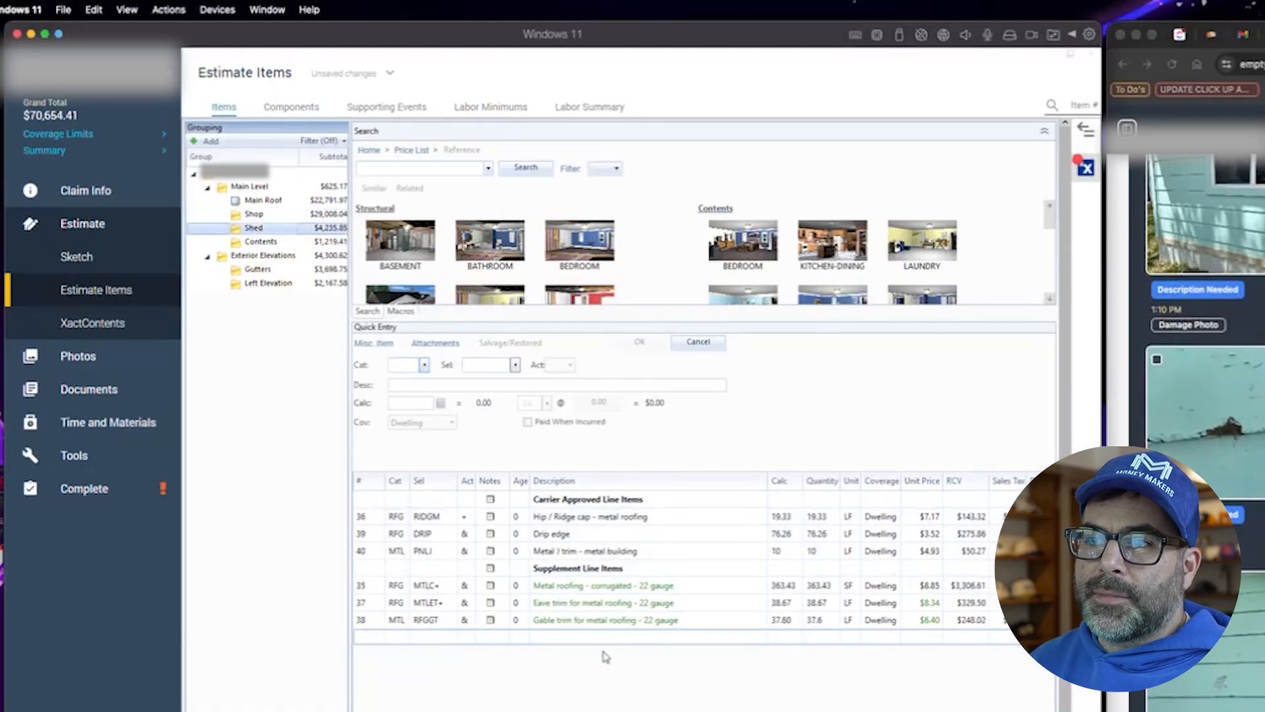
- Delete the empty supplement heading plus the window and temporary repair labor minimum lines from Contents
left_click(261, 242)
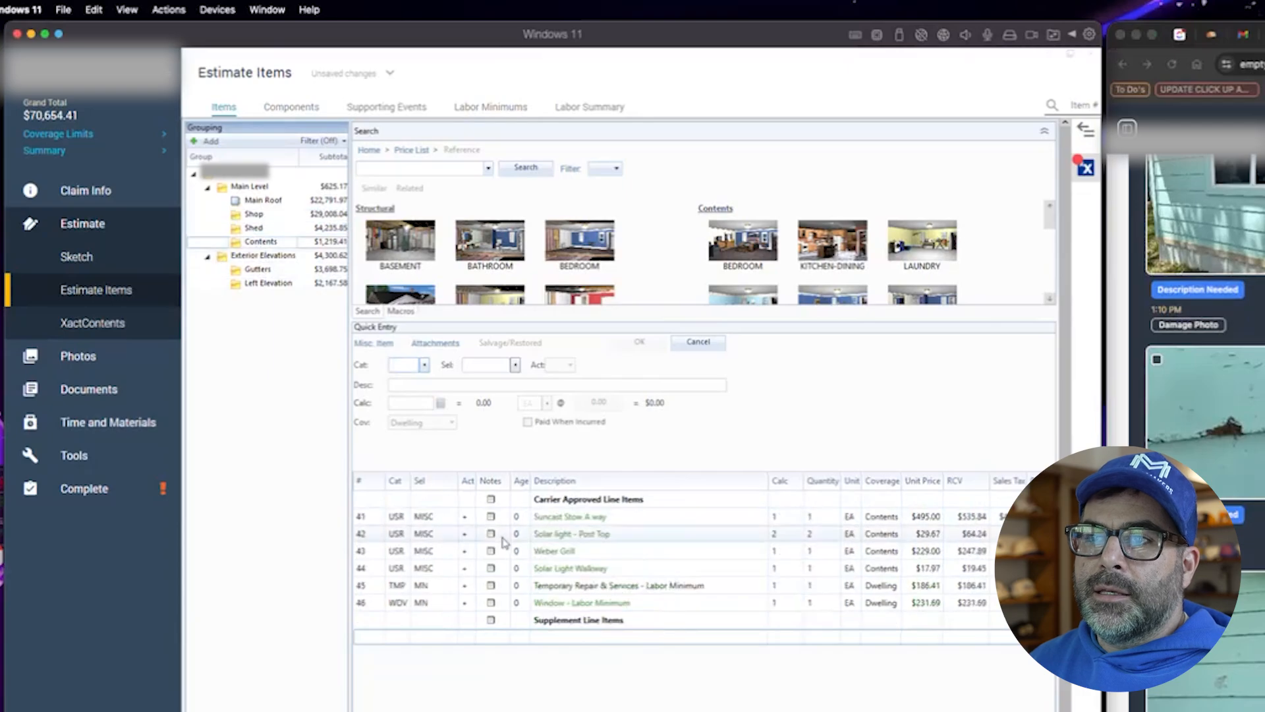
left_click(371, 621)
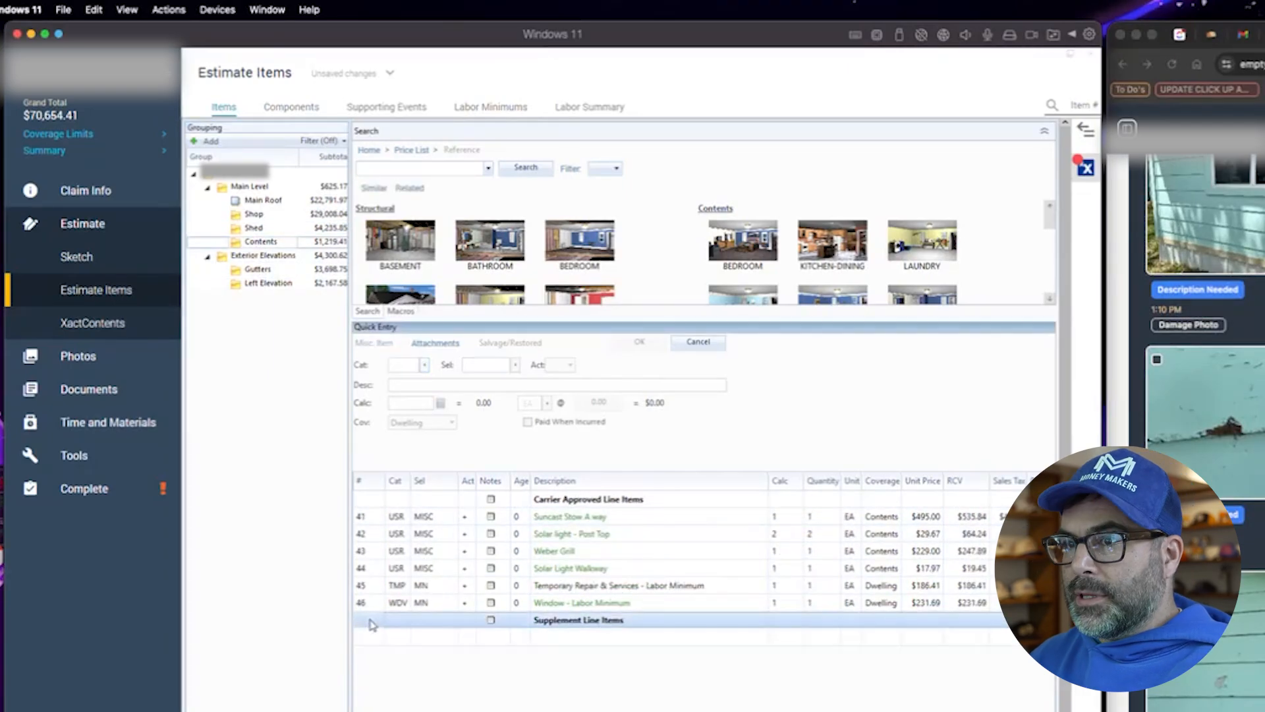
key("Delete")
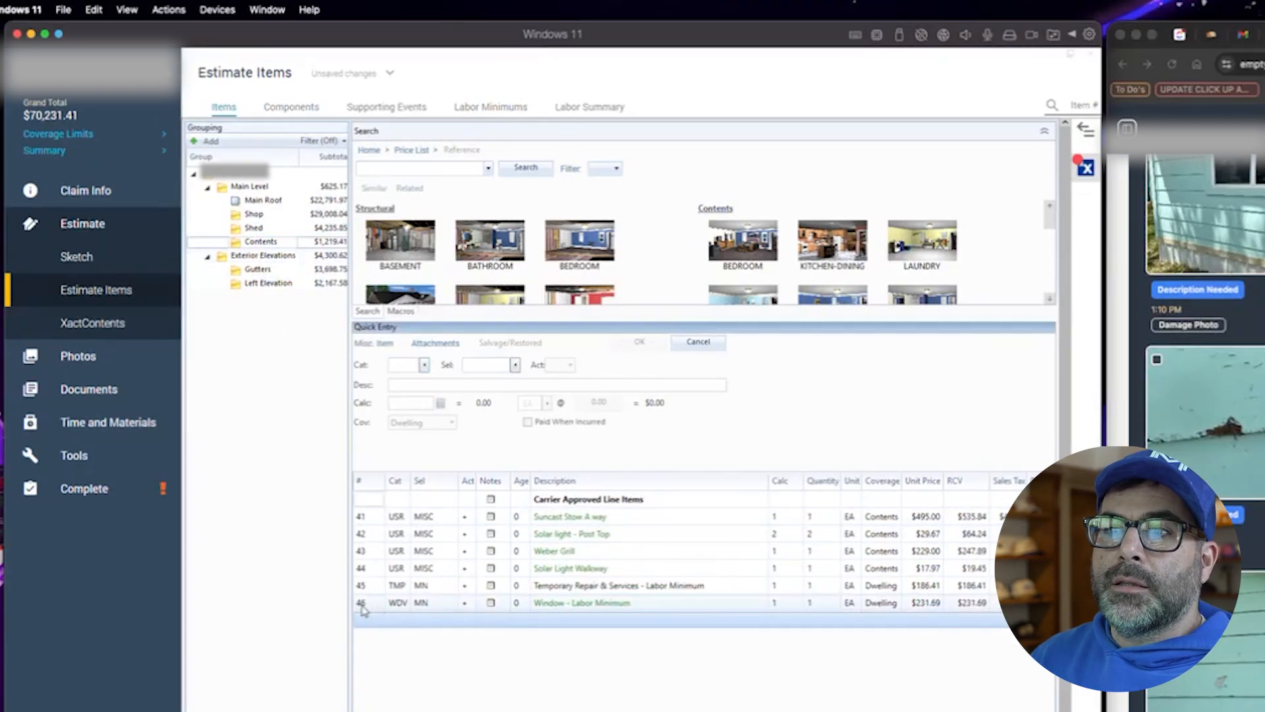
left_click(364, 605)
key("Delete")
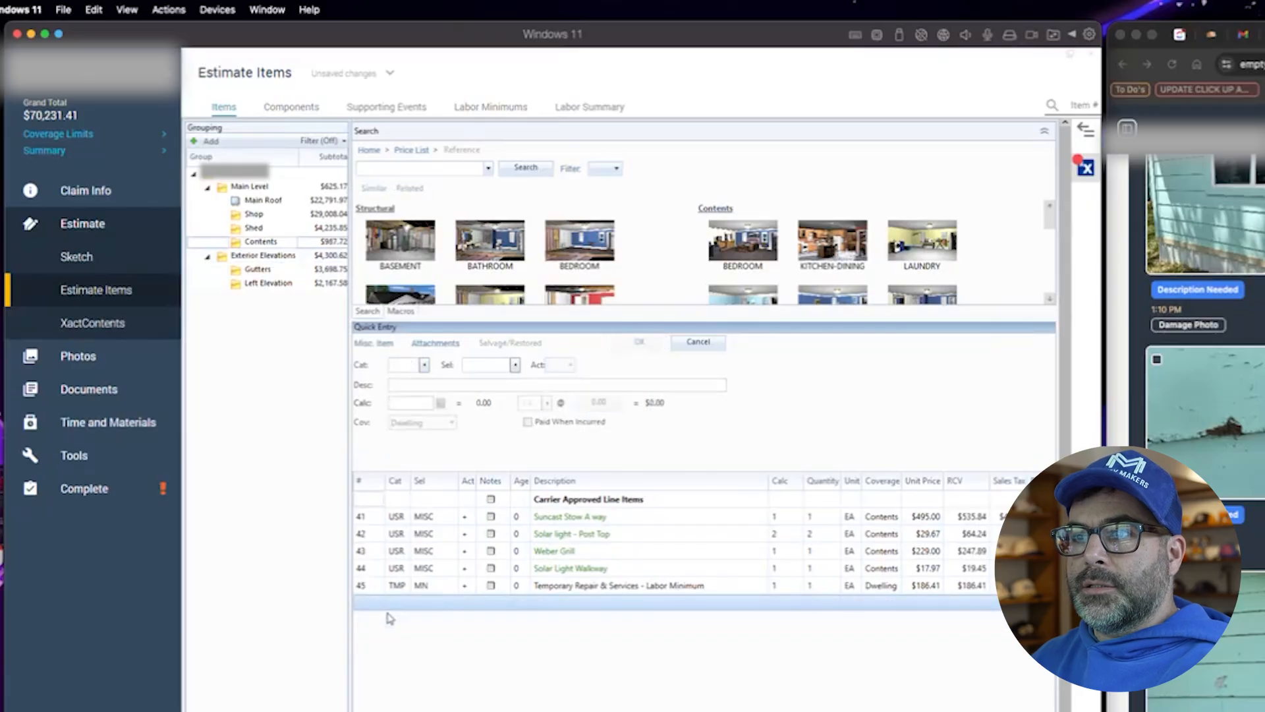
left_click(371, 588)
key("Delete")
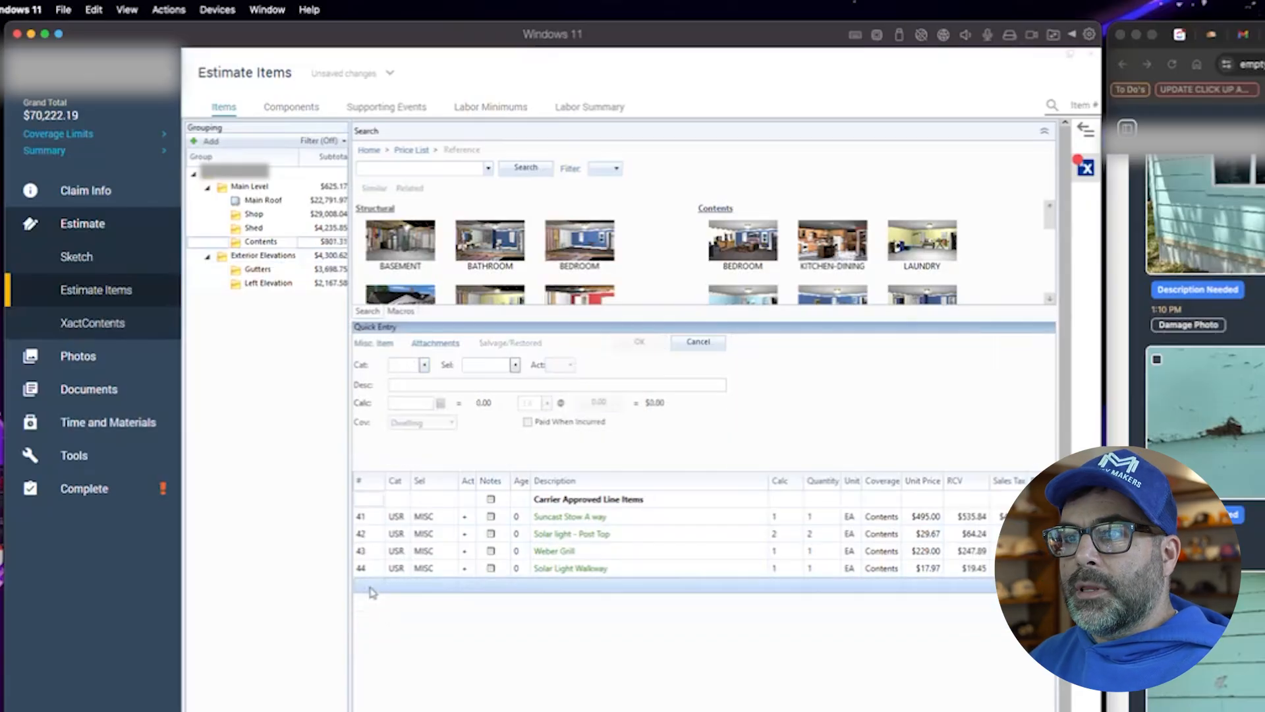
- Review the line items in the Exterior Elevations, Gutters and Left Elevation groups
left_click(260, 256)
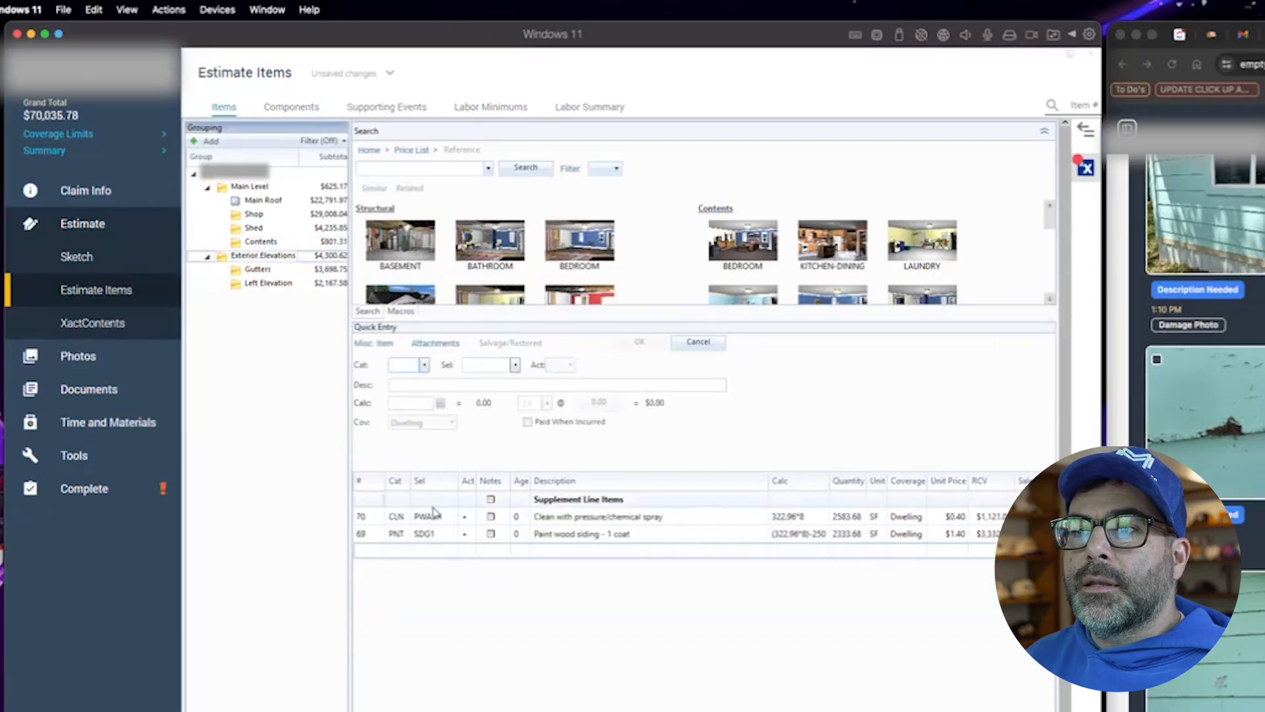
left_click(258, 269)
left_click(383, 554)
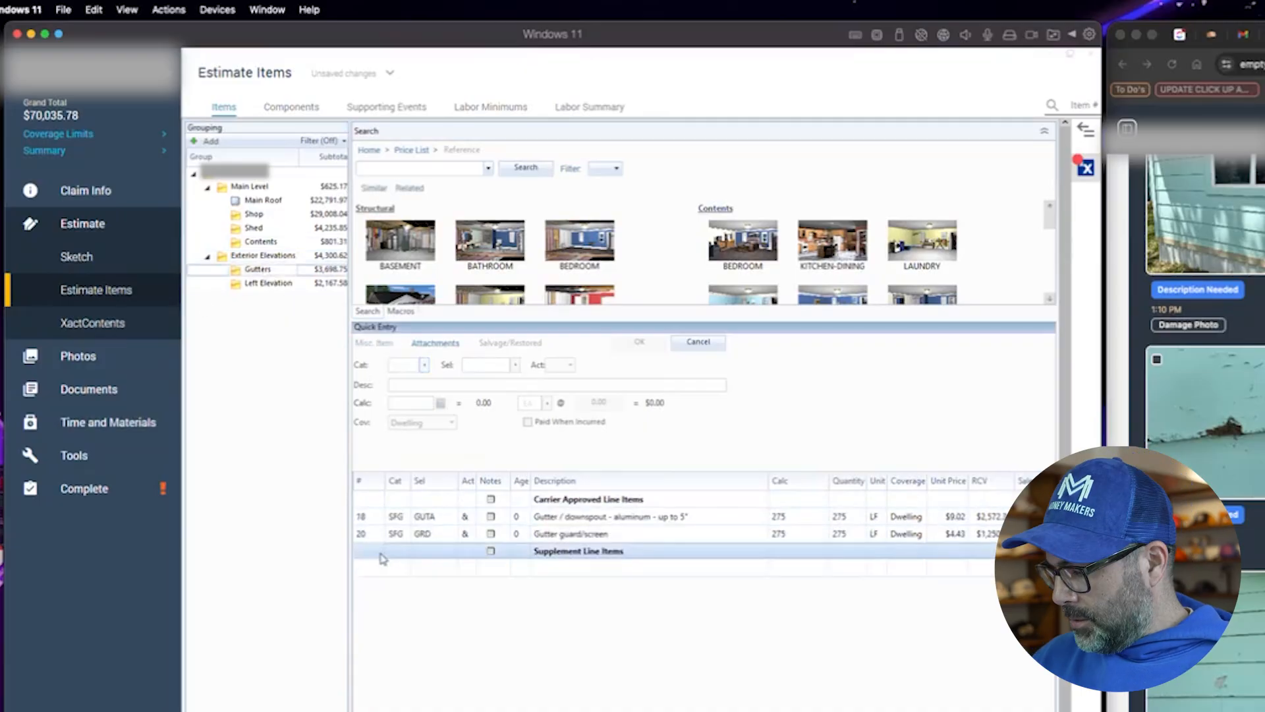
left_click(278, 284)
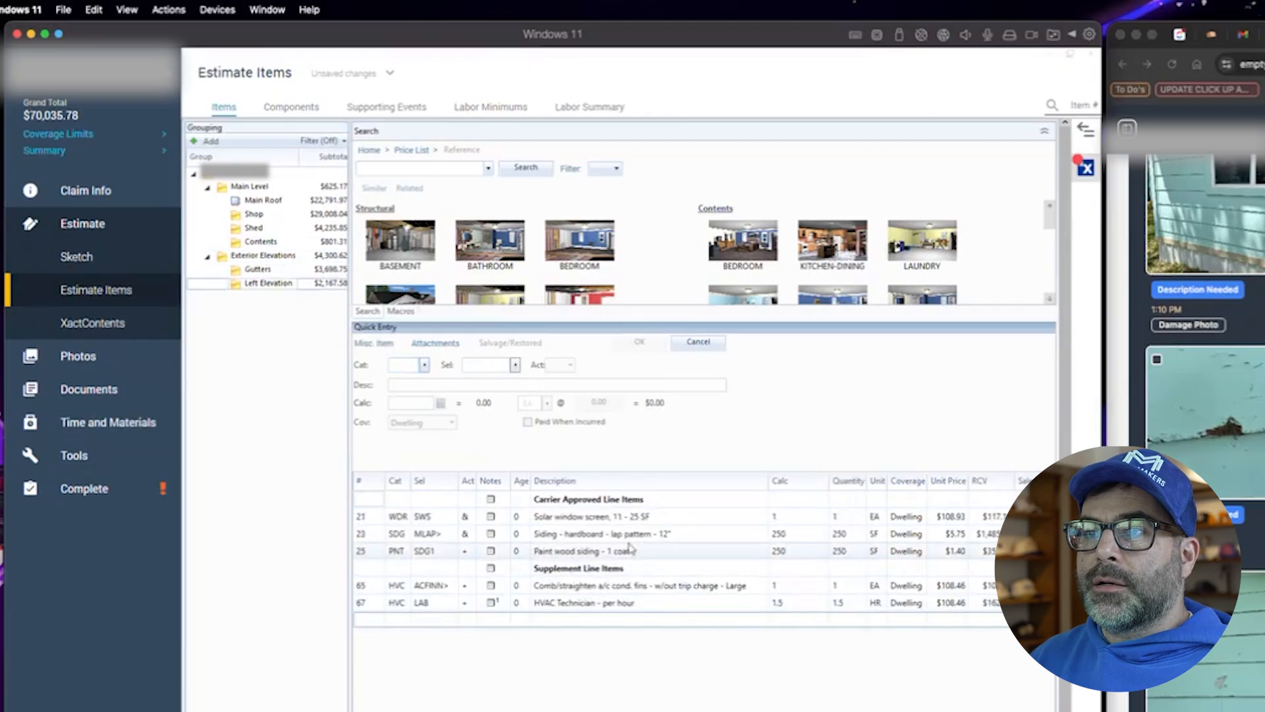
scroll(282, 435, "down", 1)
- Add a new top-level group named General Conditions to the estimate
left_click(244, 145)
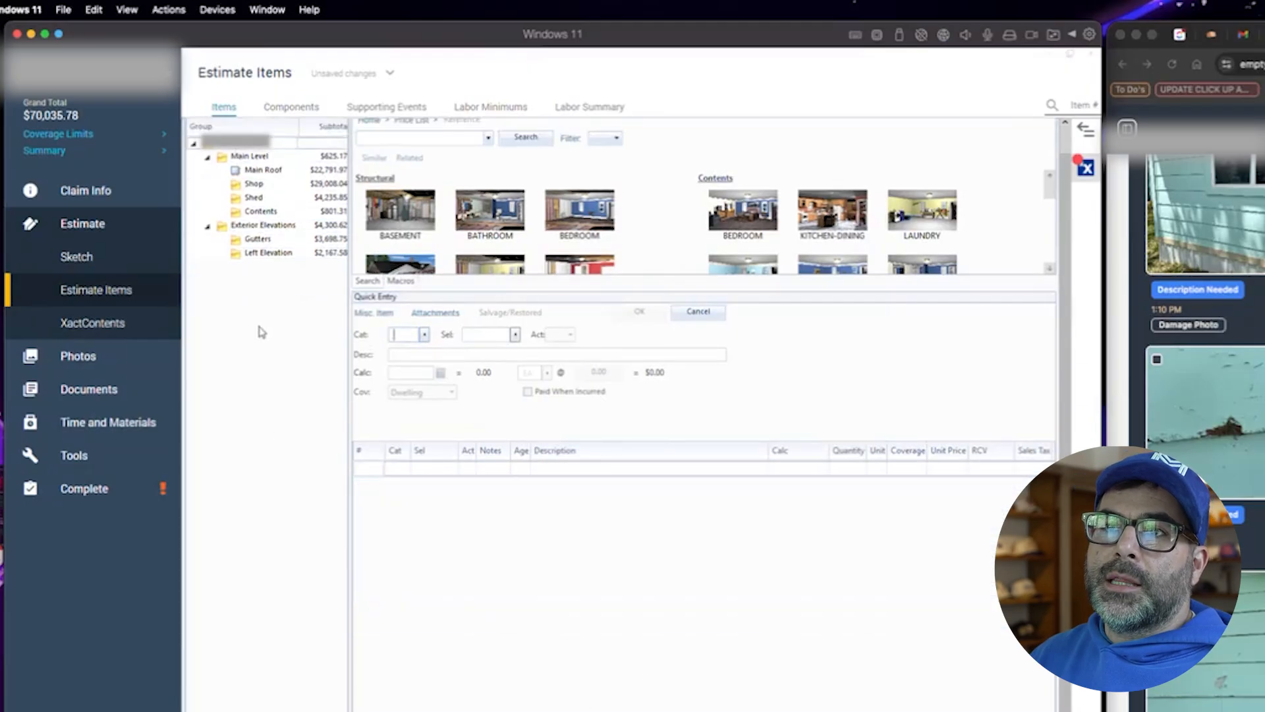
scroll(261, 334, "up", 1)
left_click(210, 141)
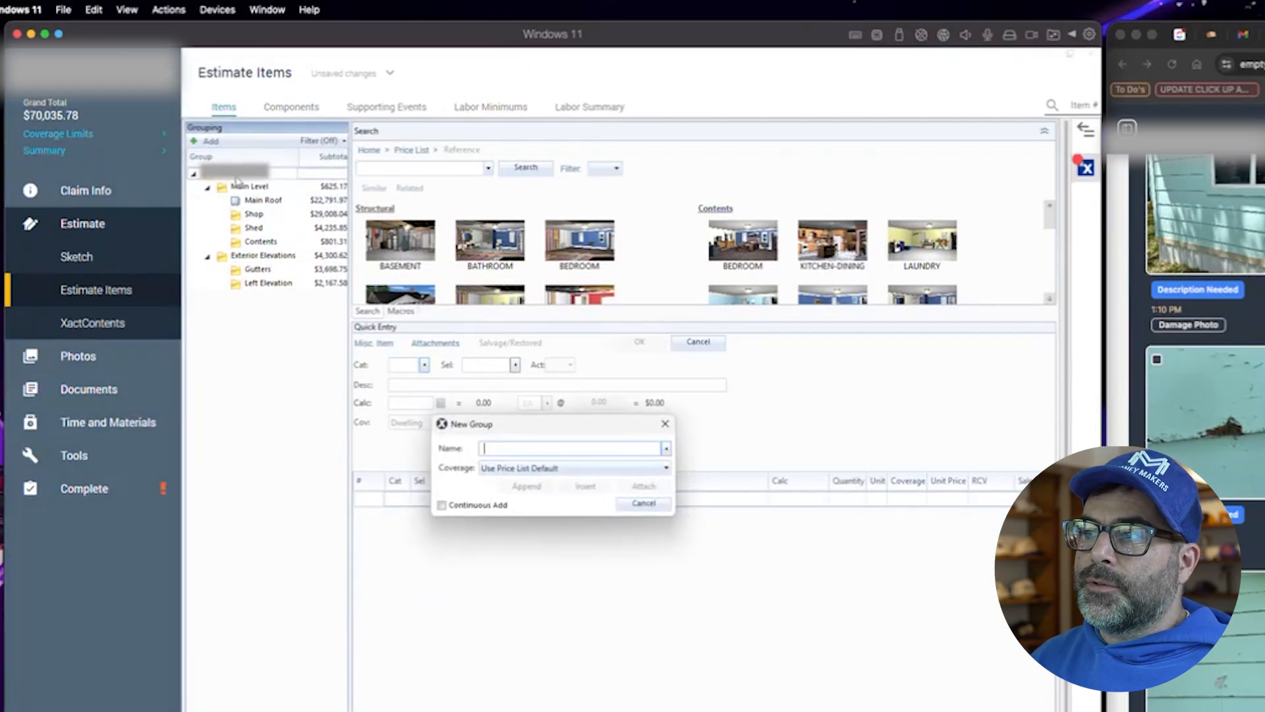
type("General Cond")
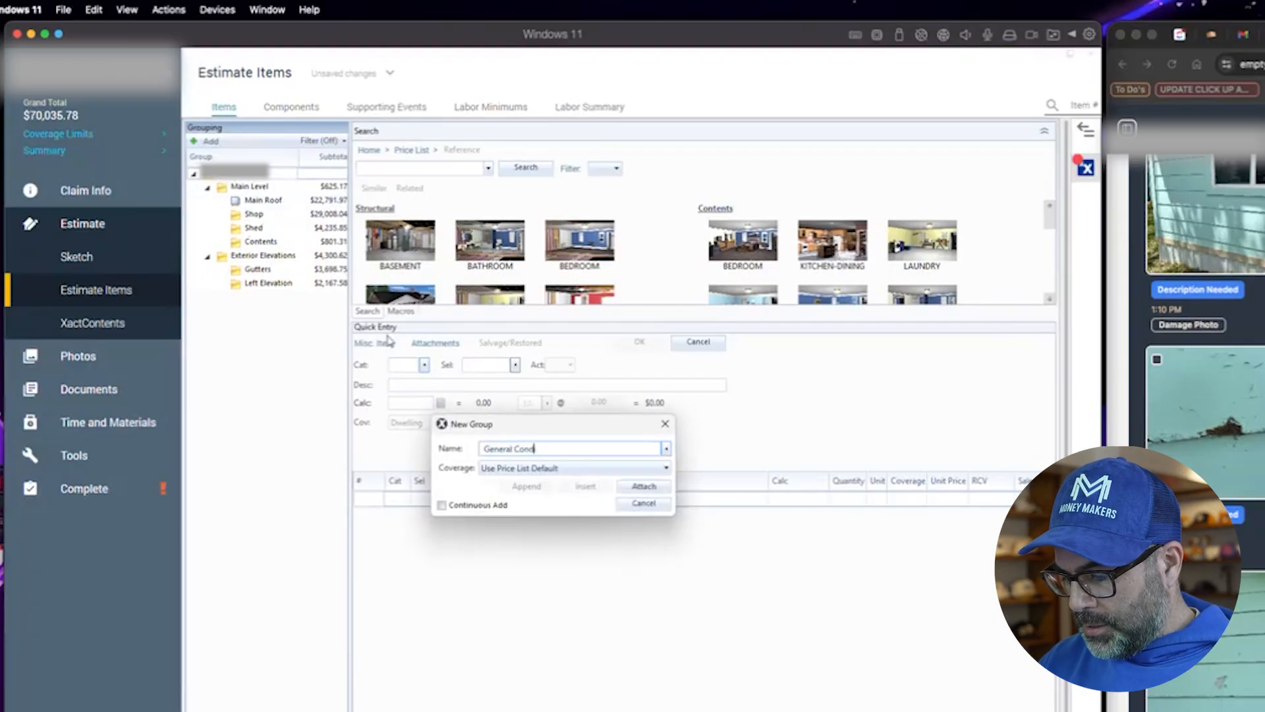
type("itions")
left_click(644, 486)
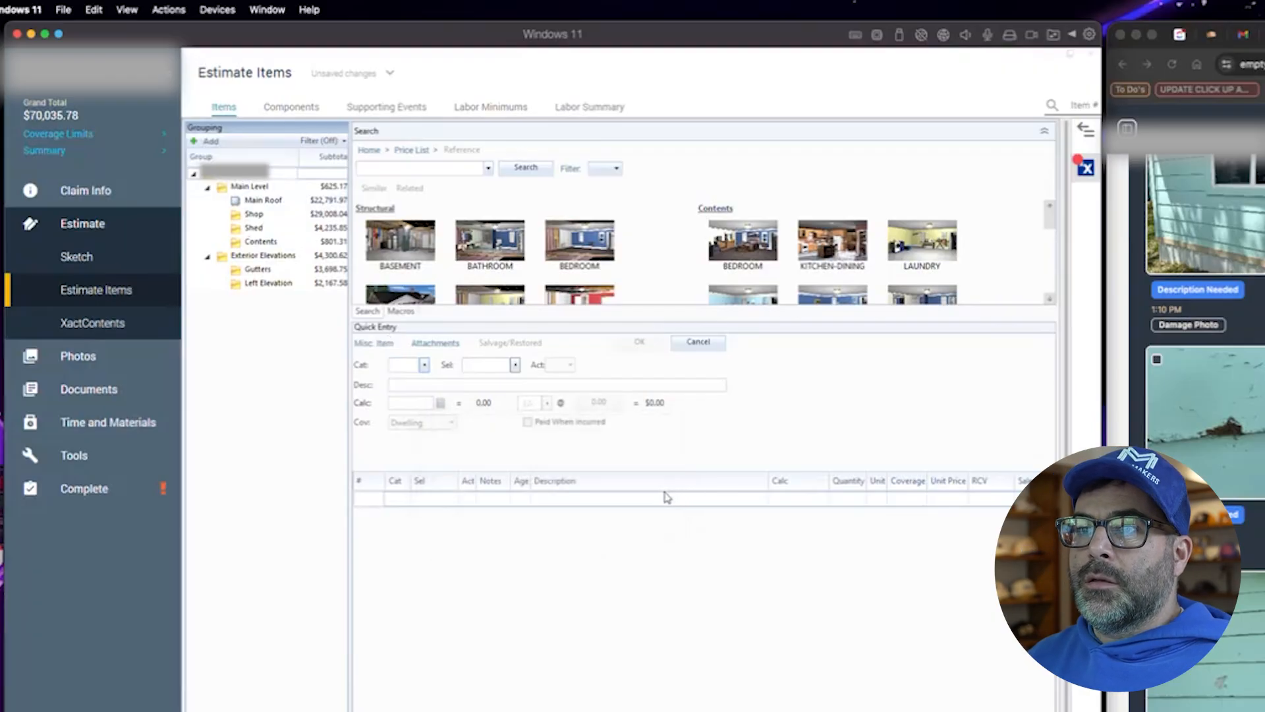
- Open the claim's pricing parameters in Claim Info
left_click(113, 196)
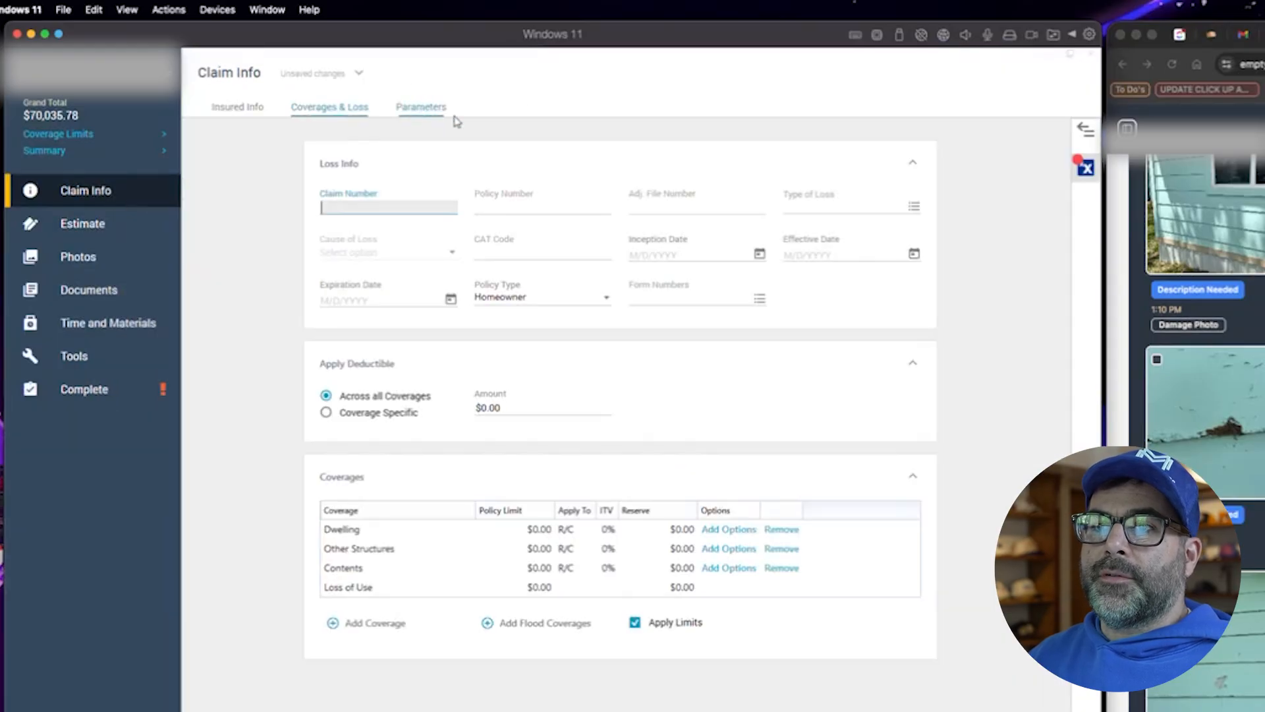
left_click(456, 113)
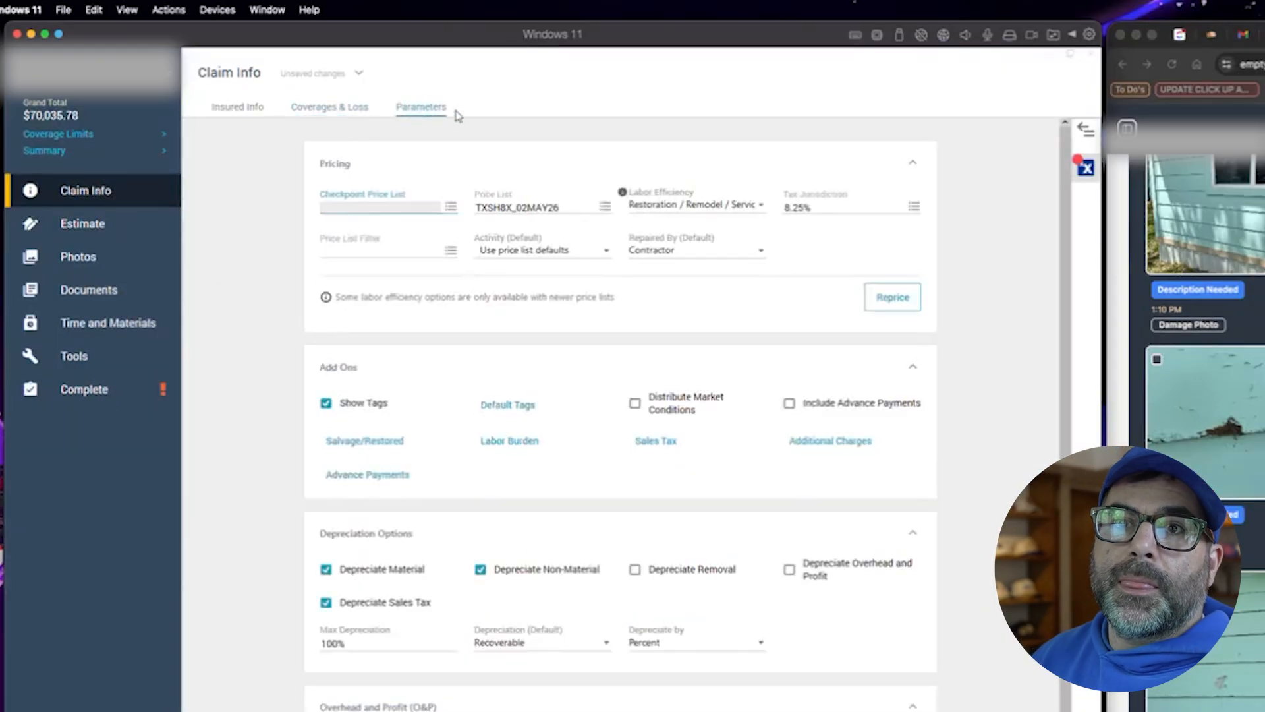